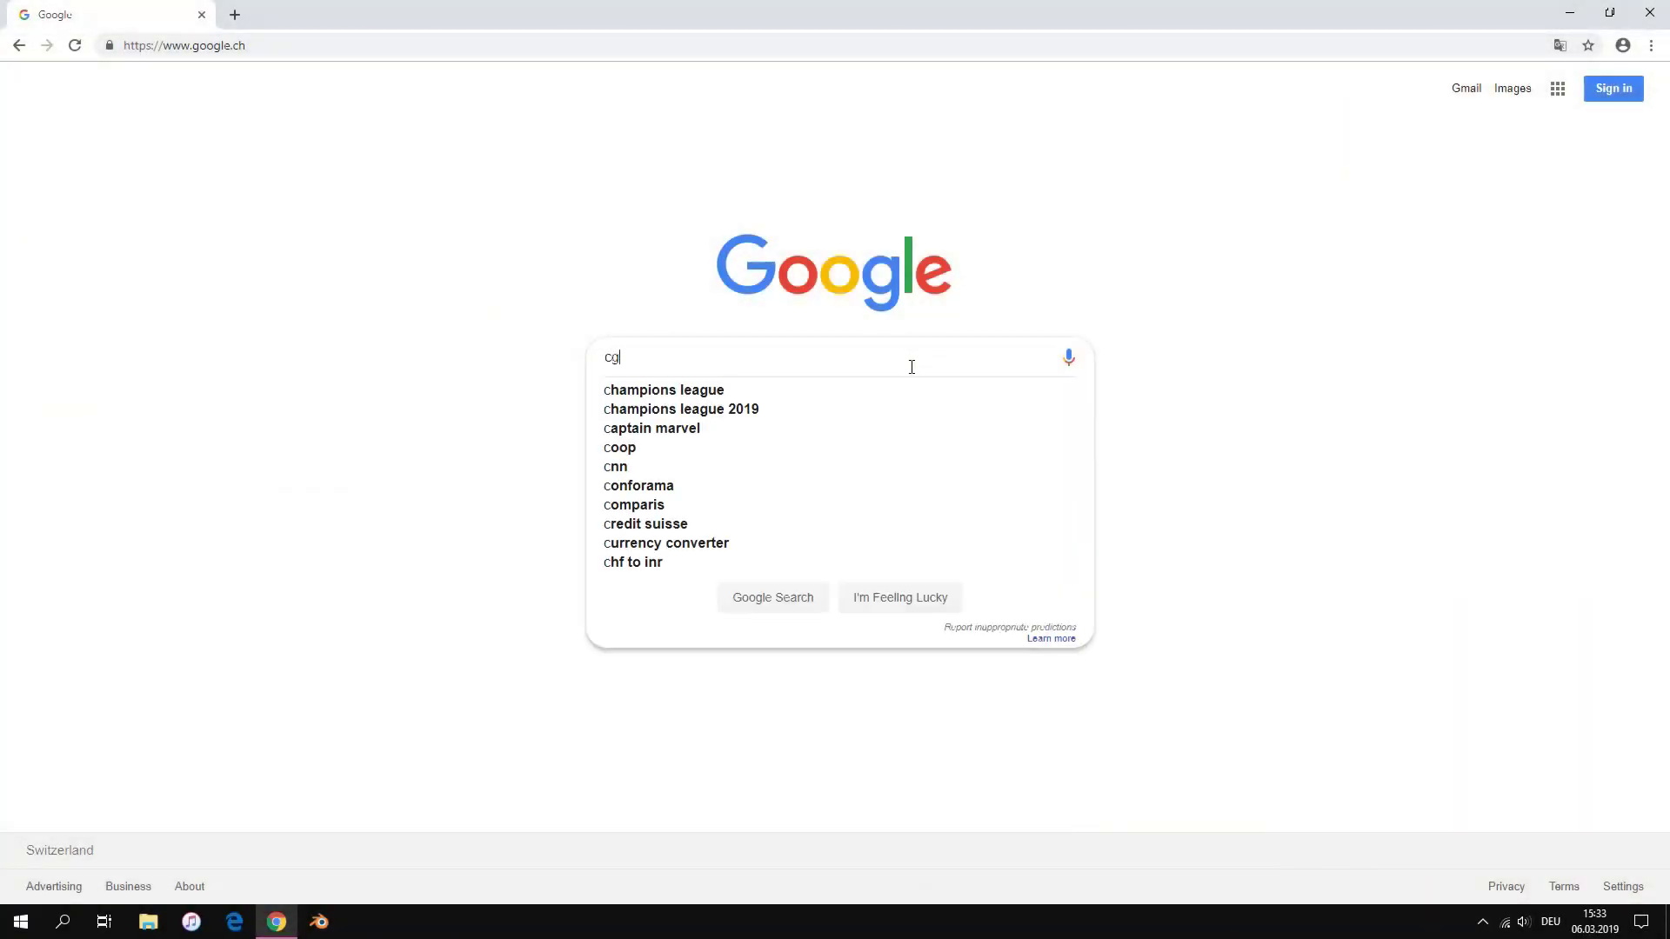
Search Google for cgtextures and open the textures.com website from the results
type("res")
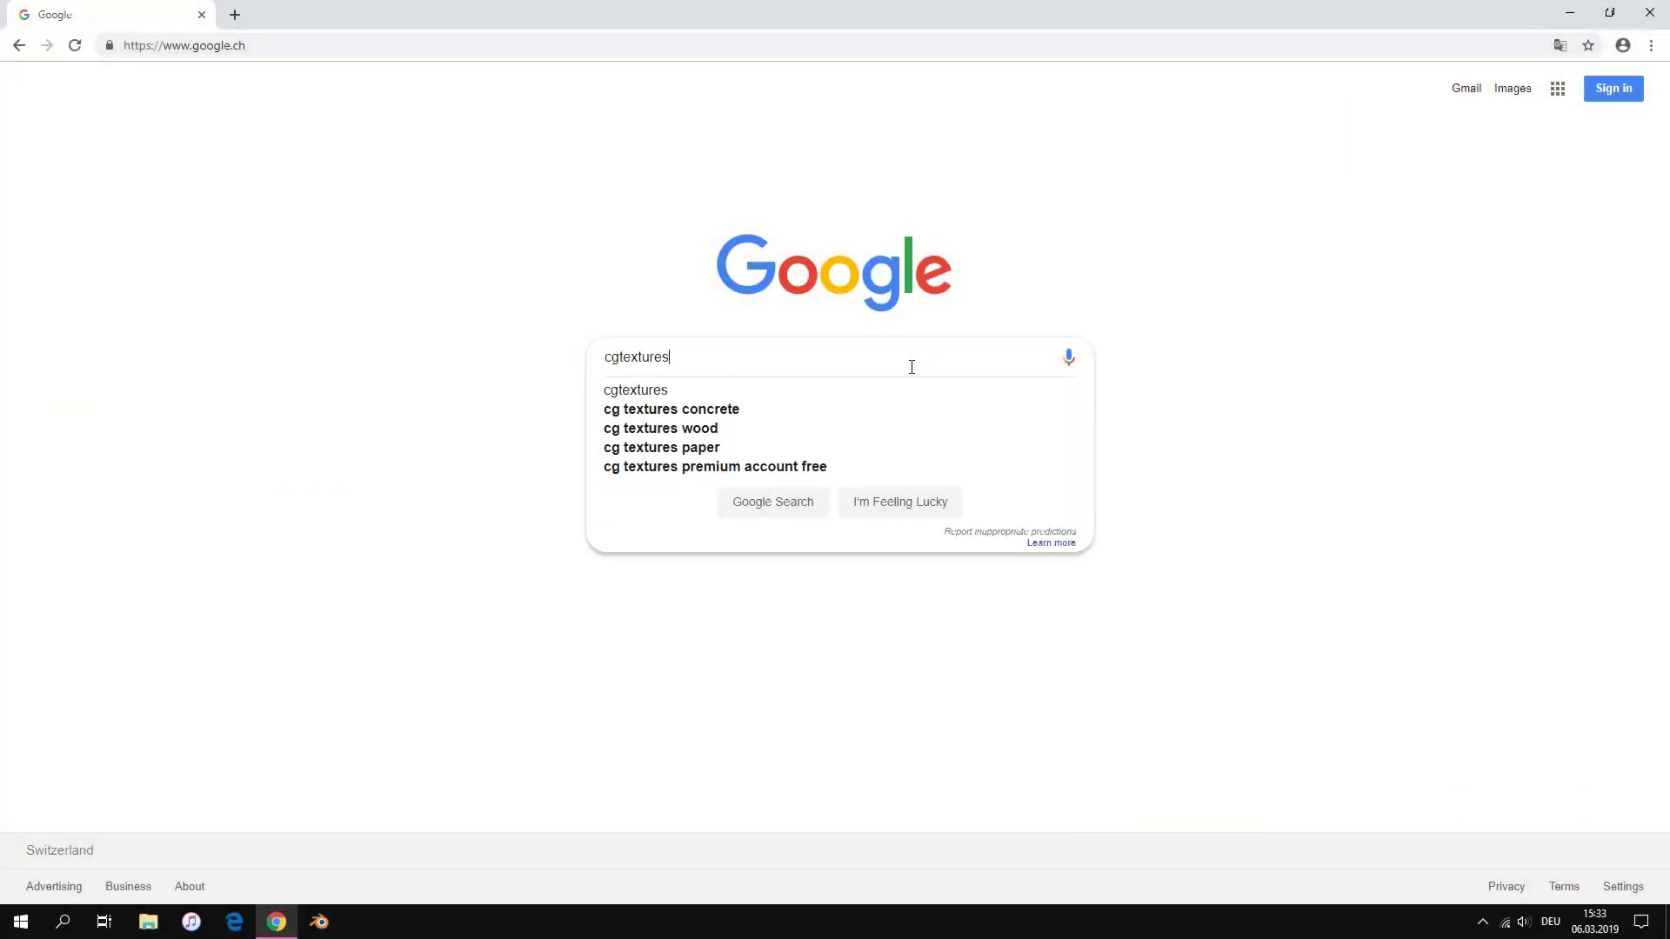
key("Return")
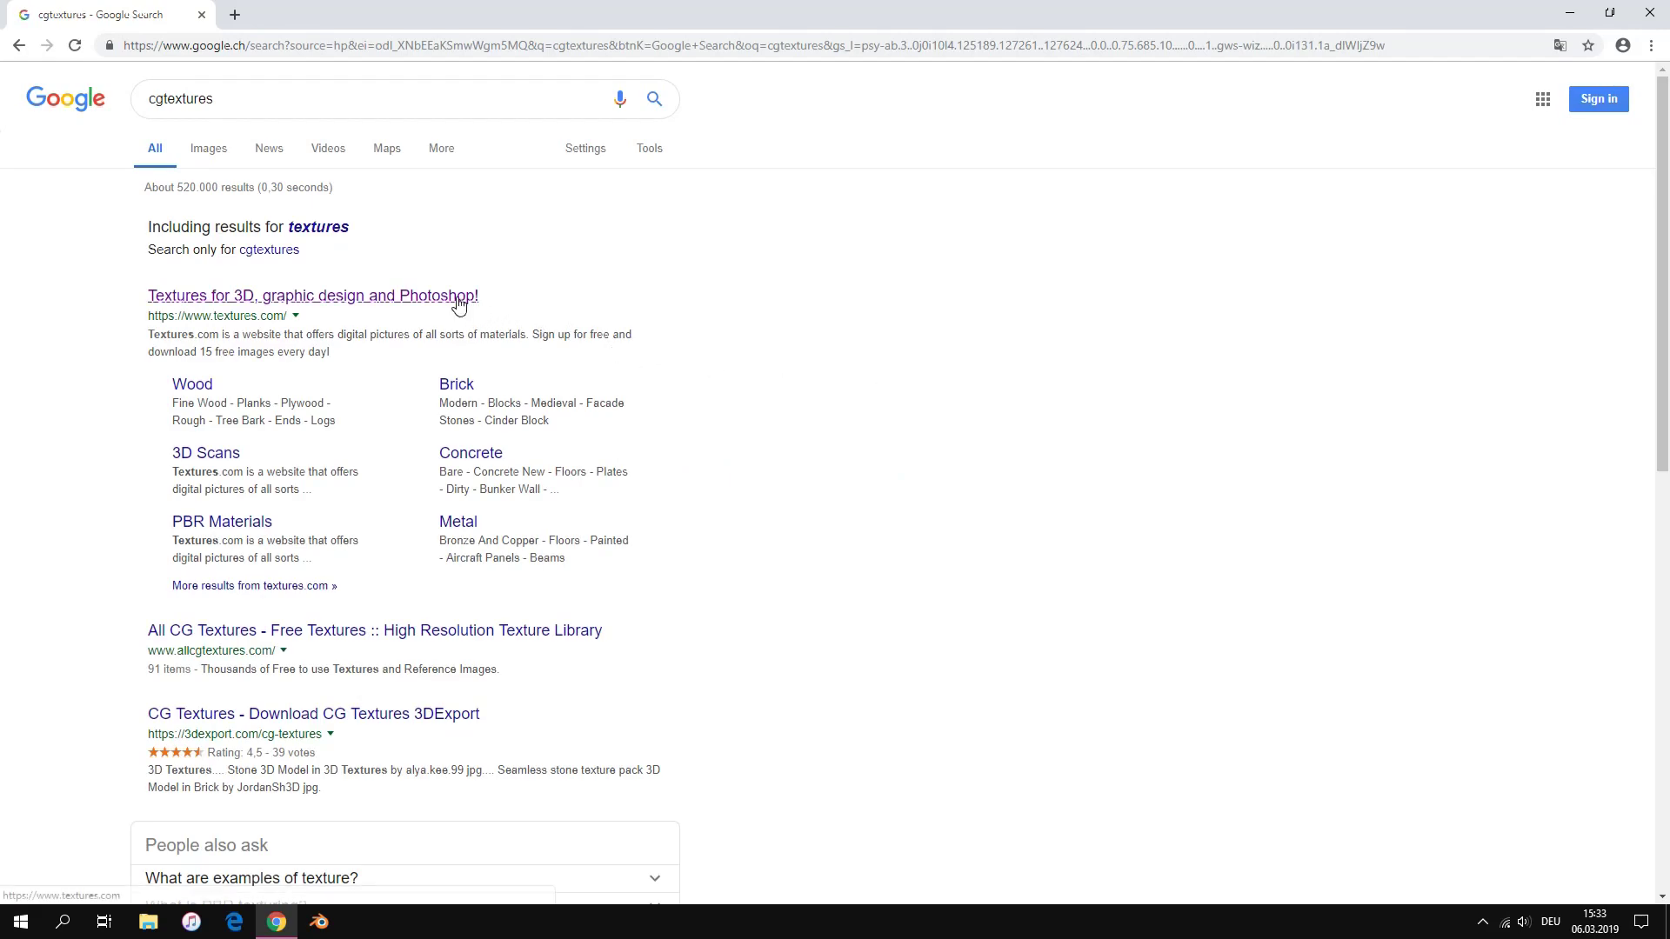
left_click(458, 298)
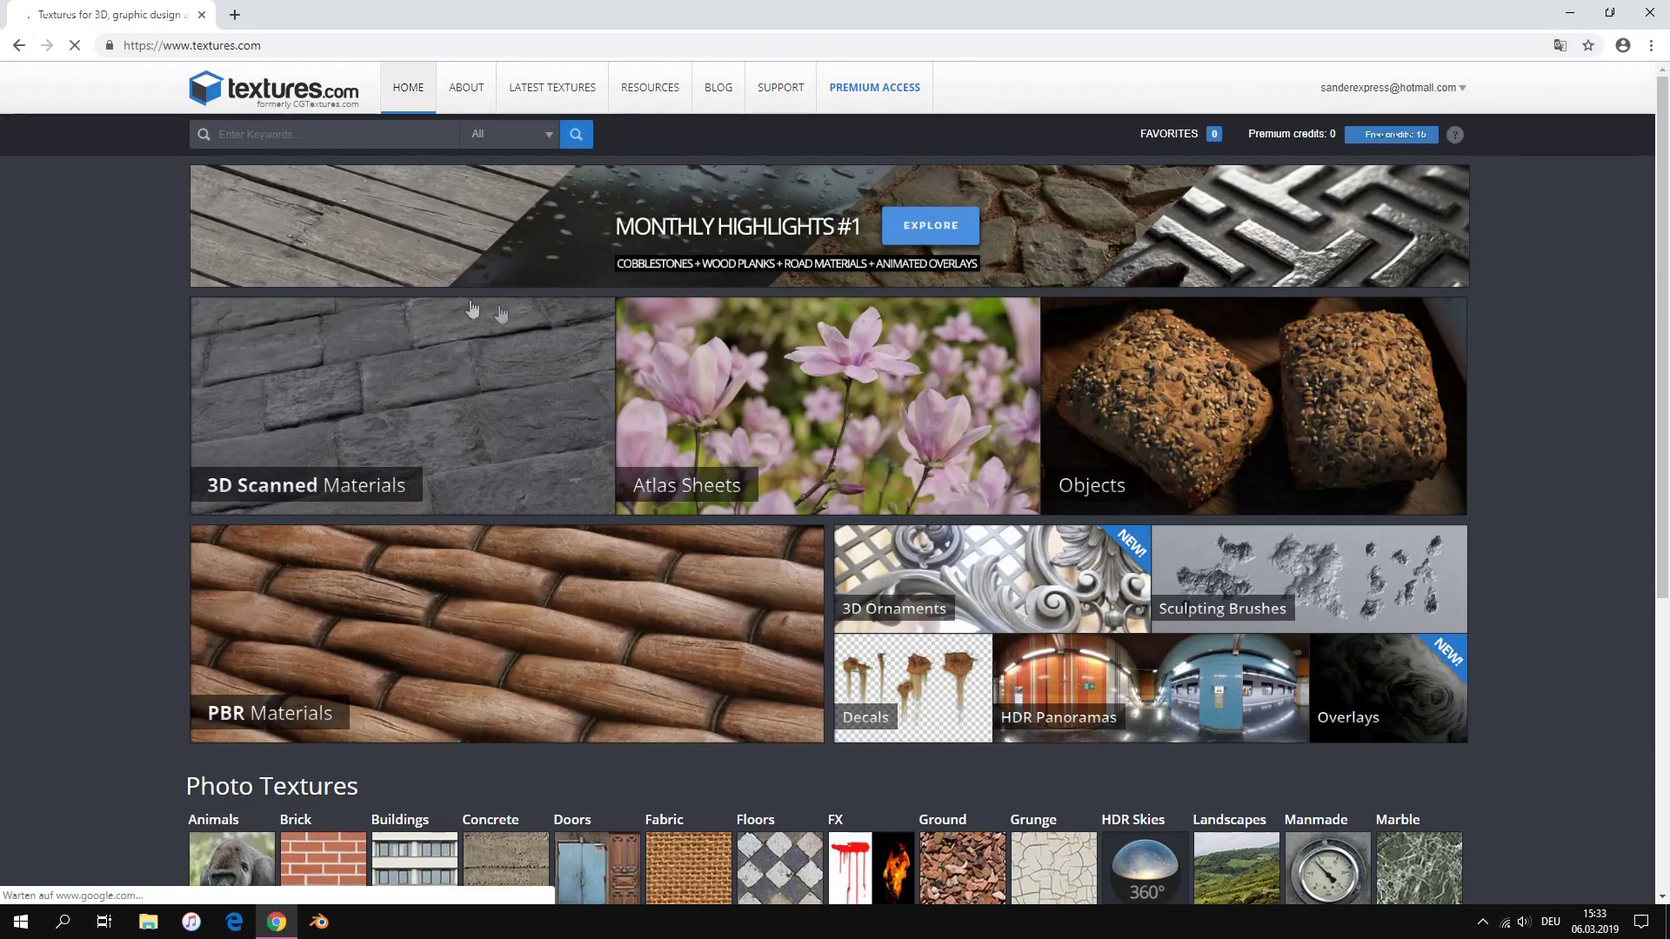
Search the textures.com library for the keyword substance
left_click(1455, 86)
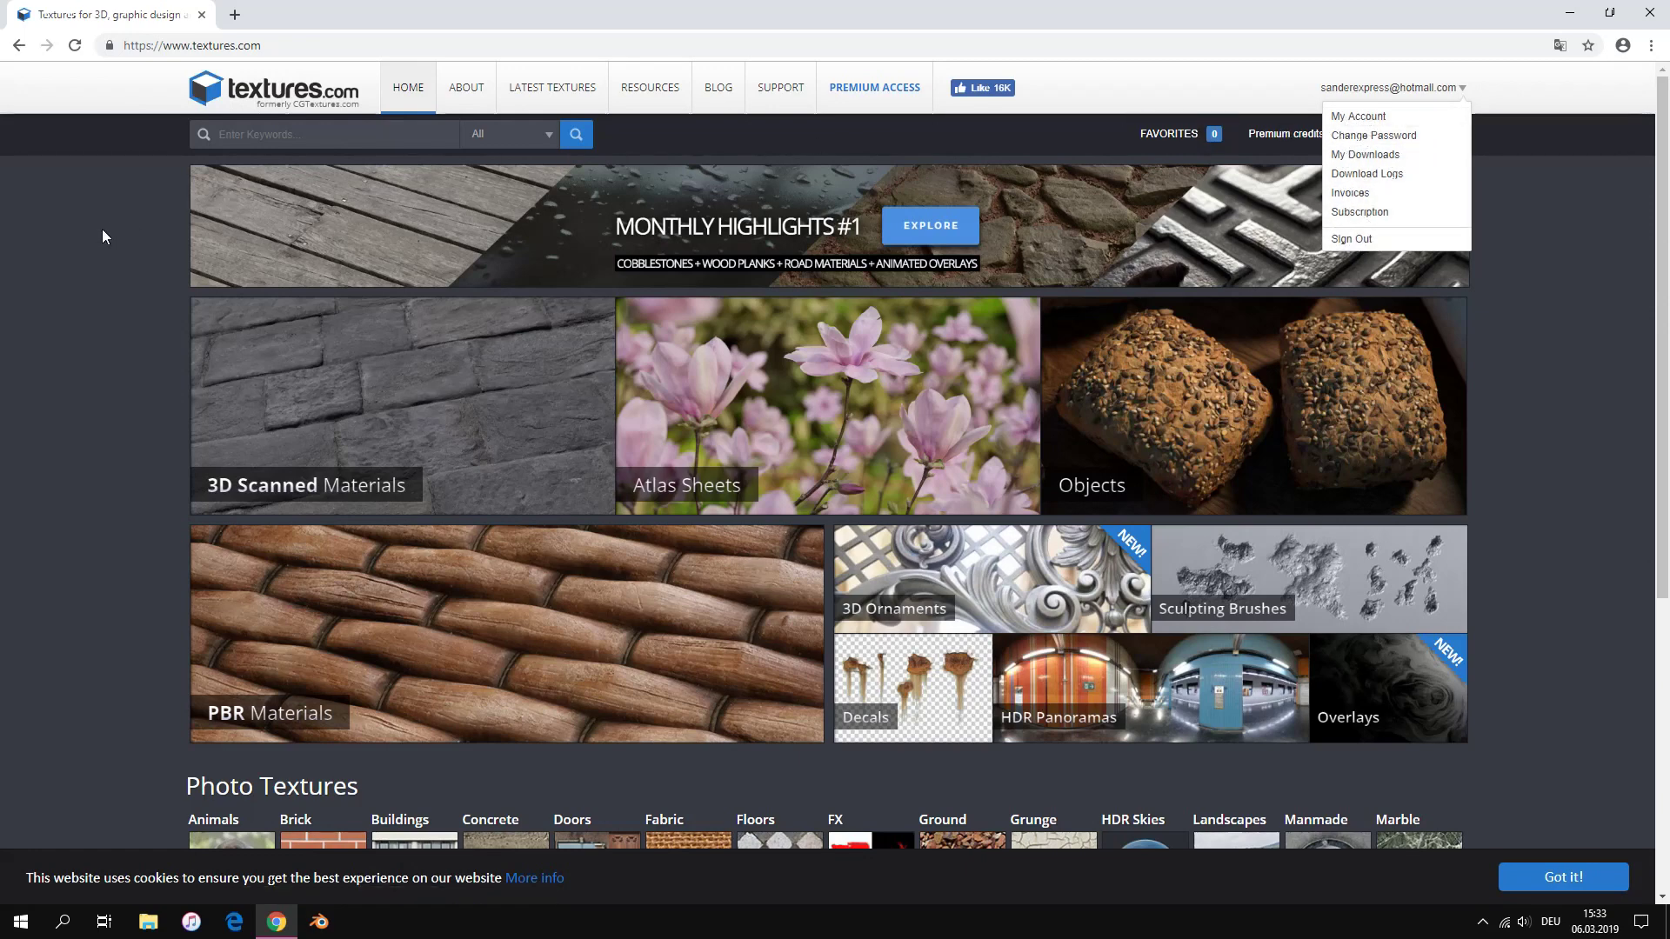
left_click(268, 135)
type("substance")
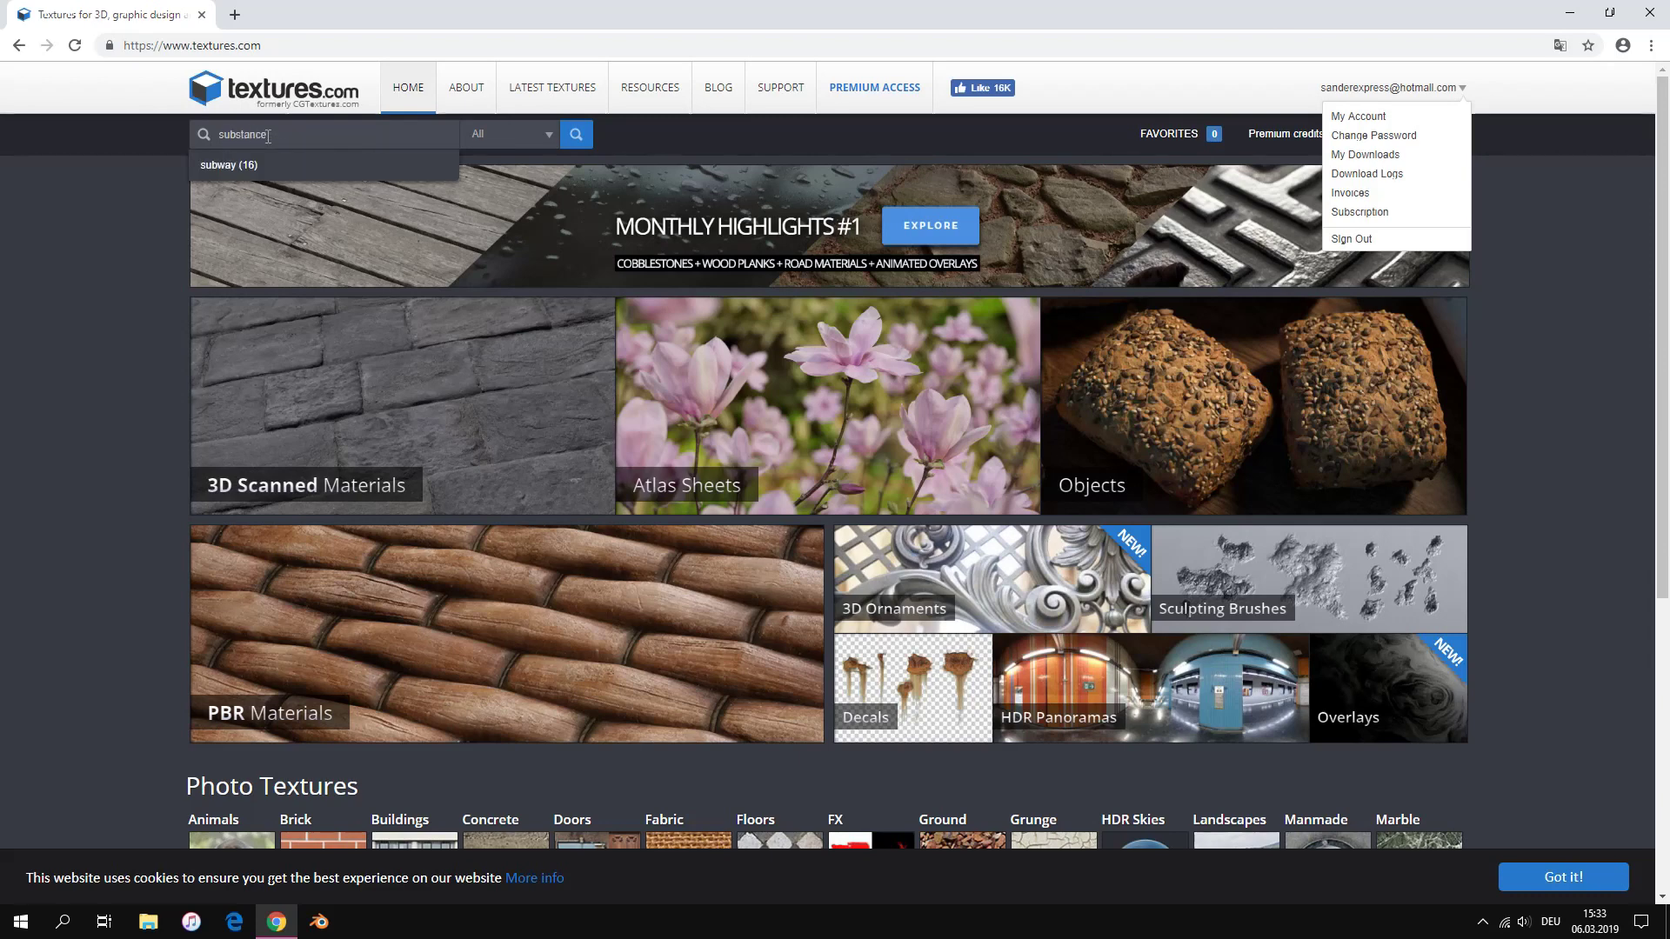
key("Return")
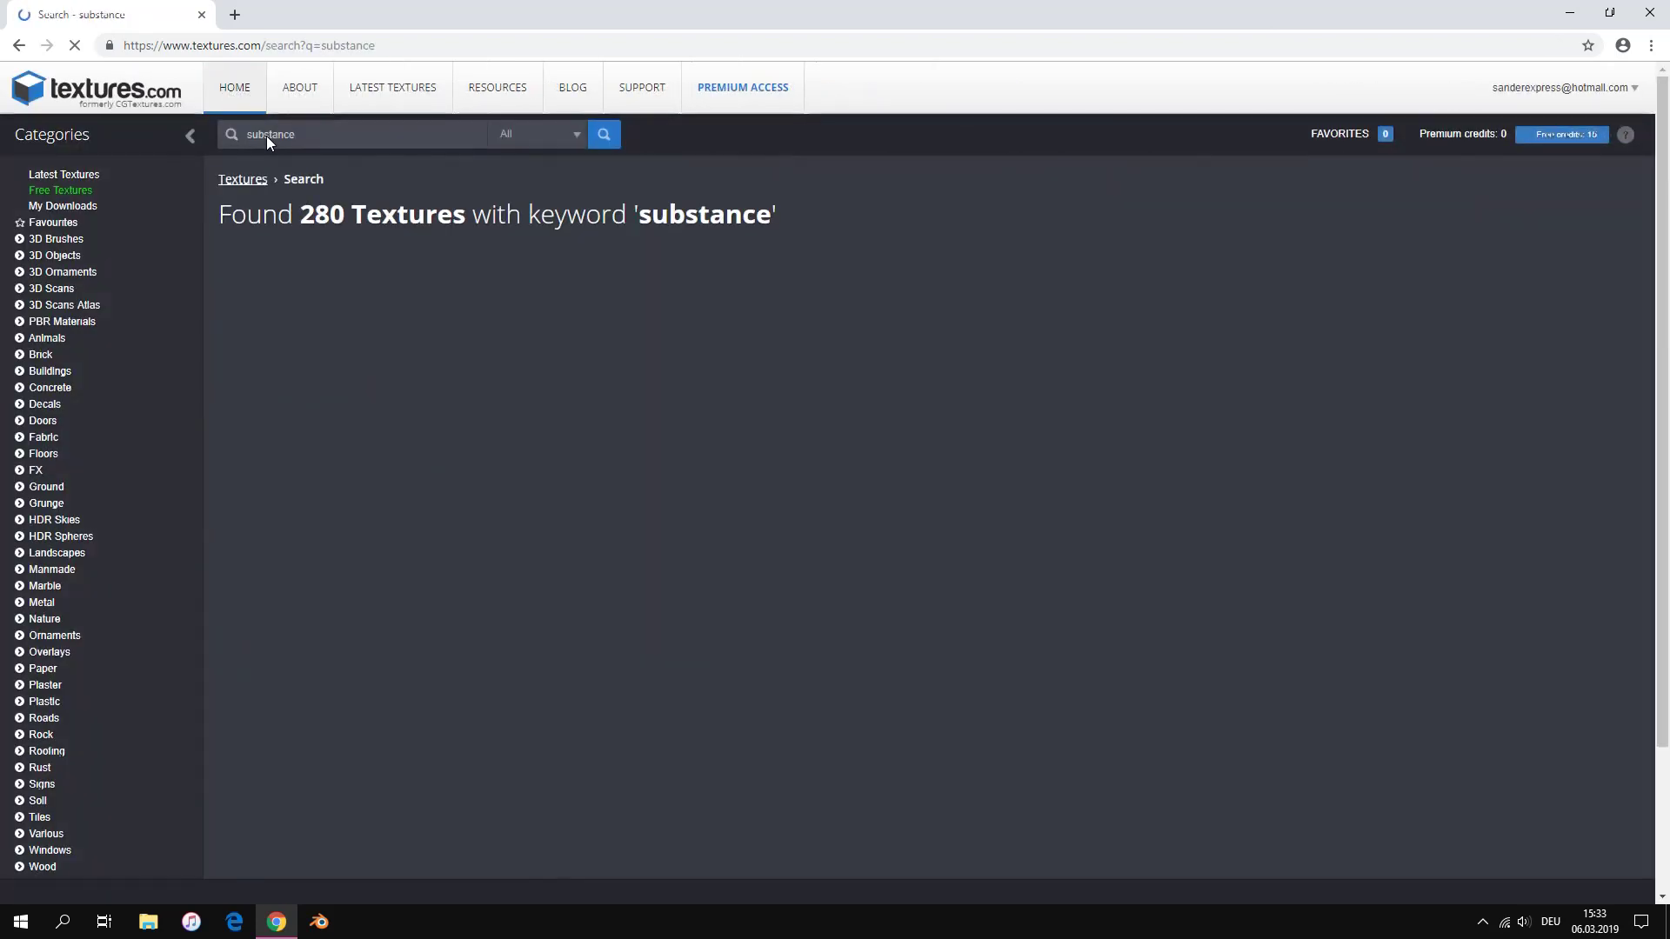
Browse the substance materials and open the Red Cinderblocks Brick Wall material with the orange ribbed bricks
scroll(203, 282, "down", 20)
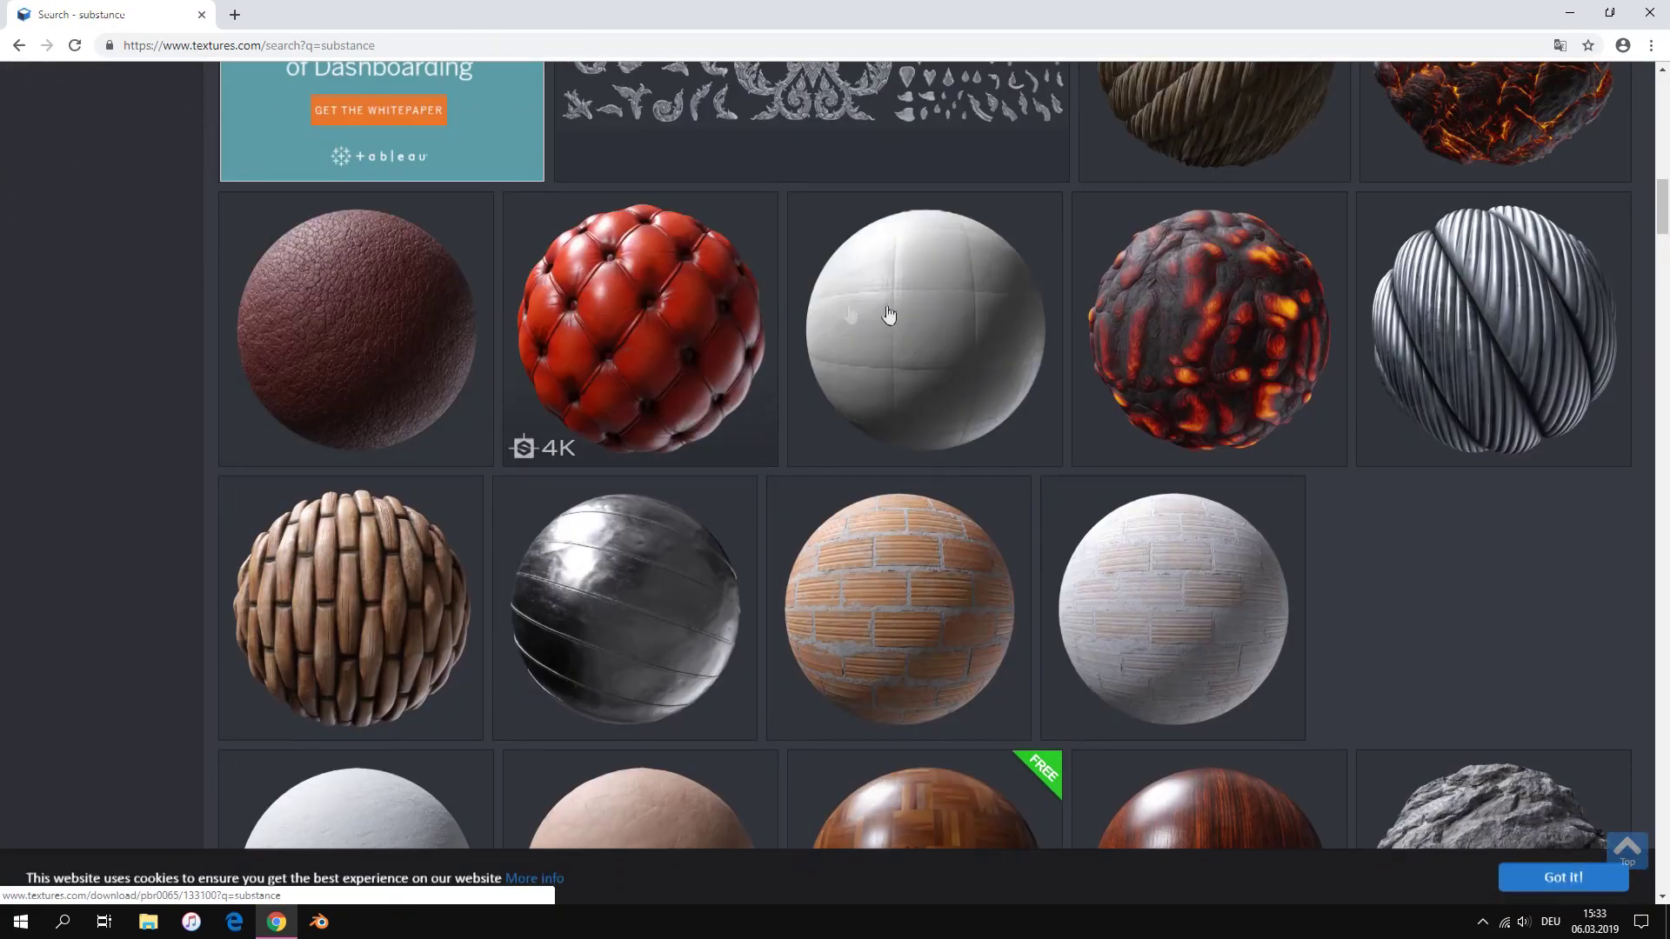
scroll(1190, 359, "down", 3)
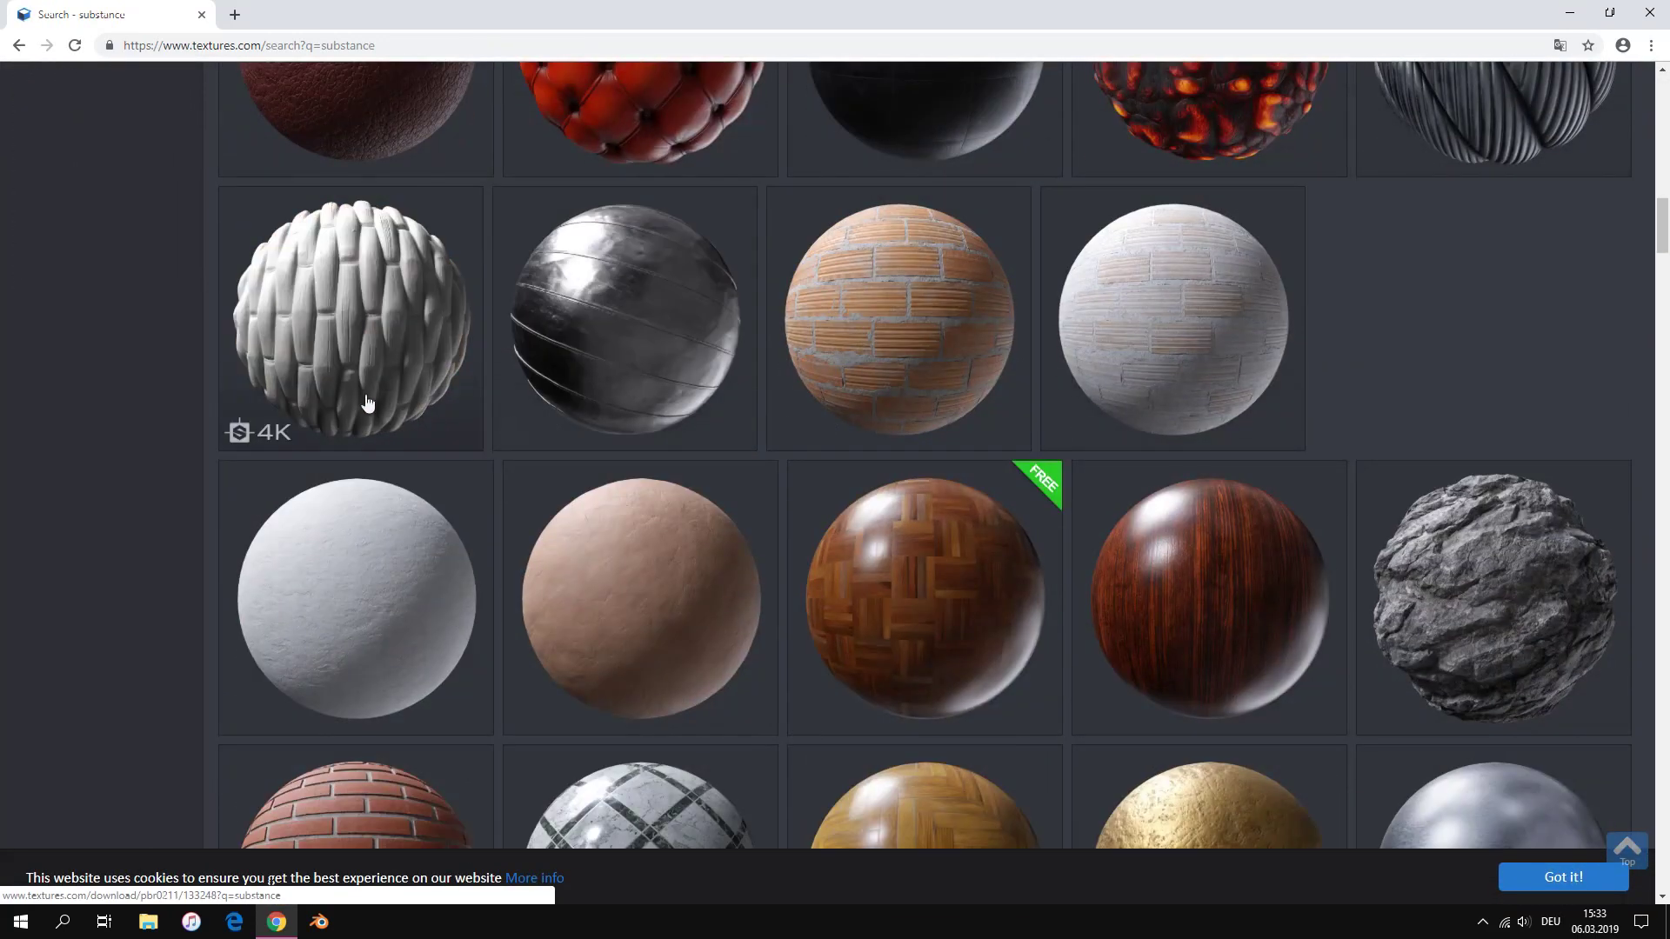
scroll(356, 470, "down", 2)
scroll(1531, 522, "down", 2)
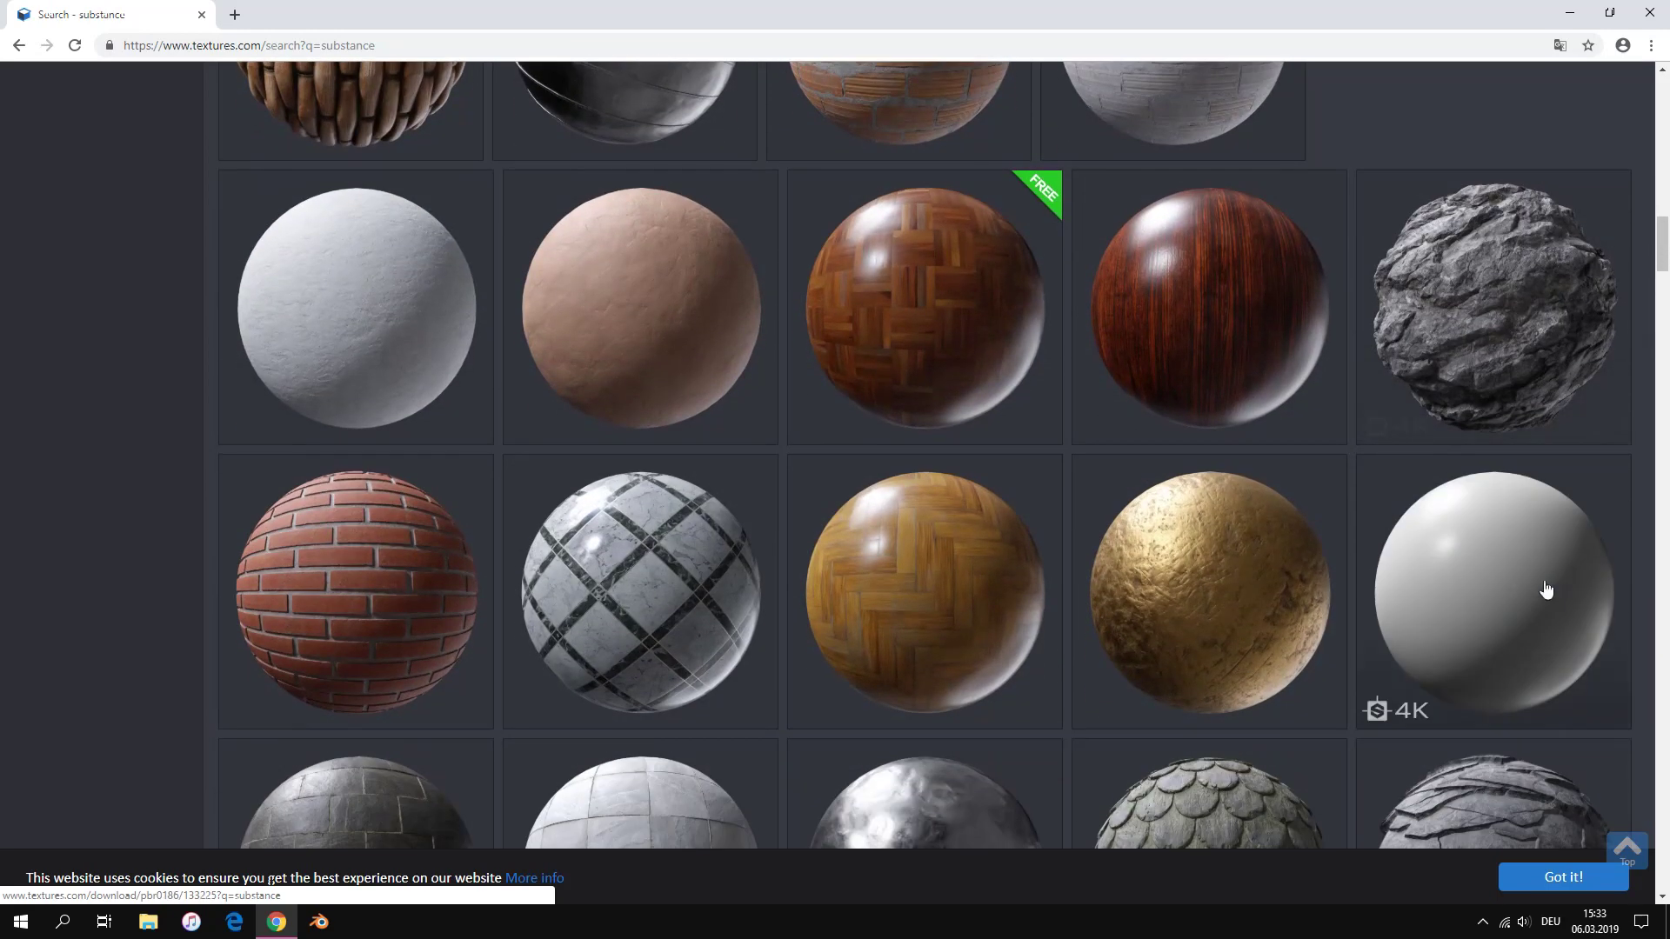
scroll(146, 462, "up", 4)
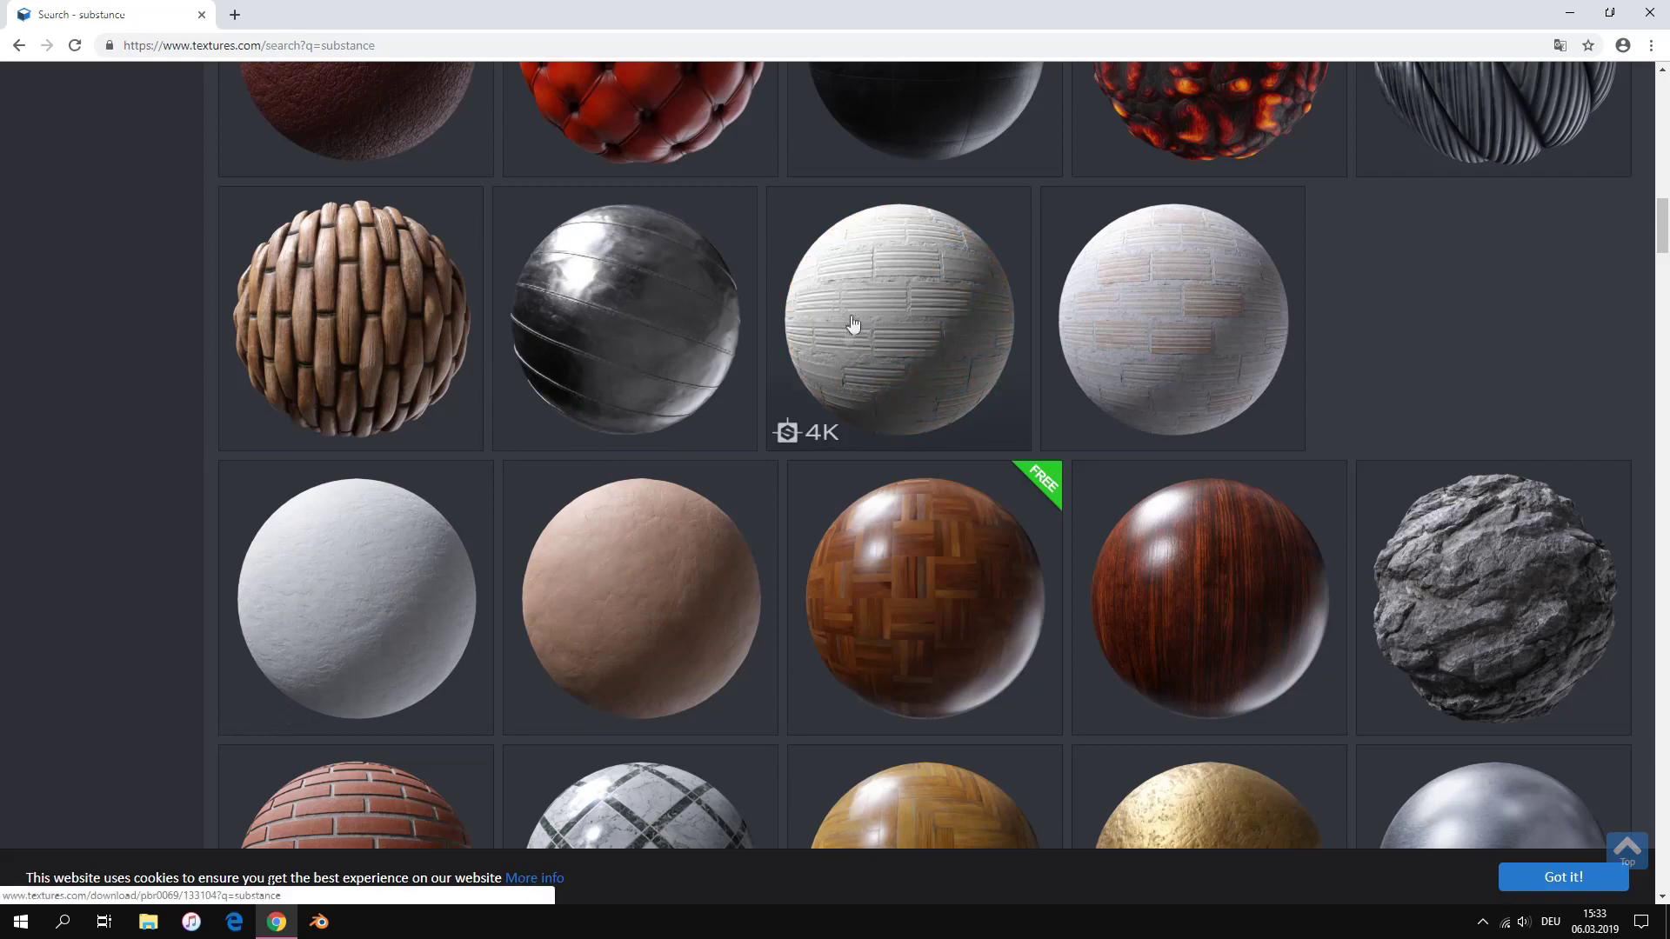
left_click(892, 313)
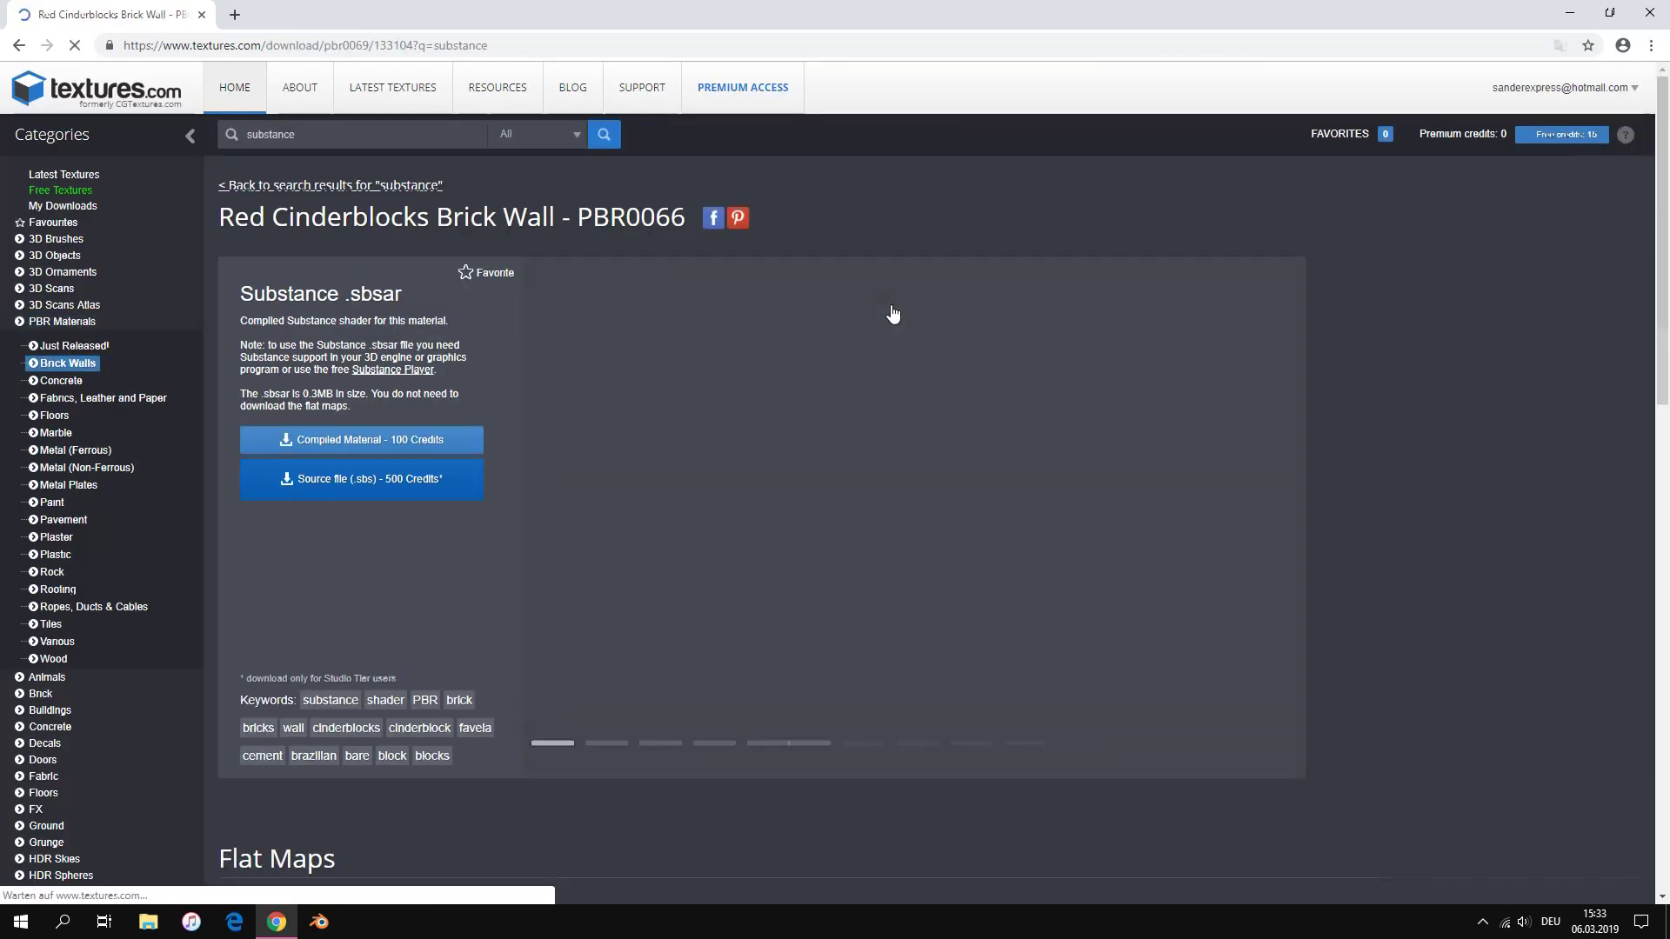
Download the Medium 1024x1024 albedo, height, normal, roughness and ambient occlusion maps of the brick wall
scroll(1526, 301, "down", 8)
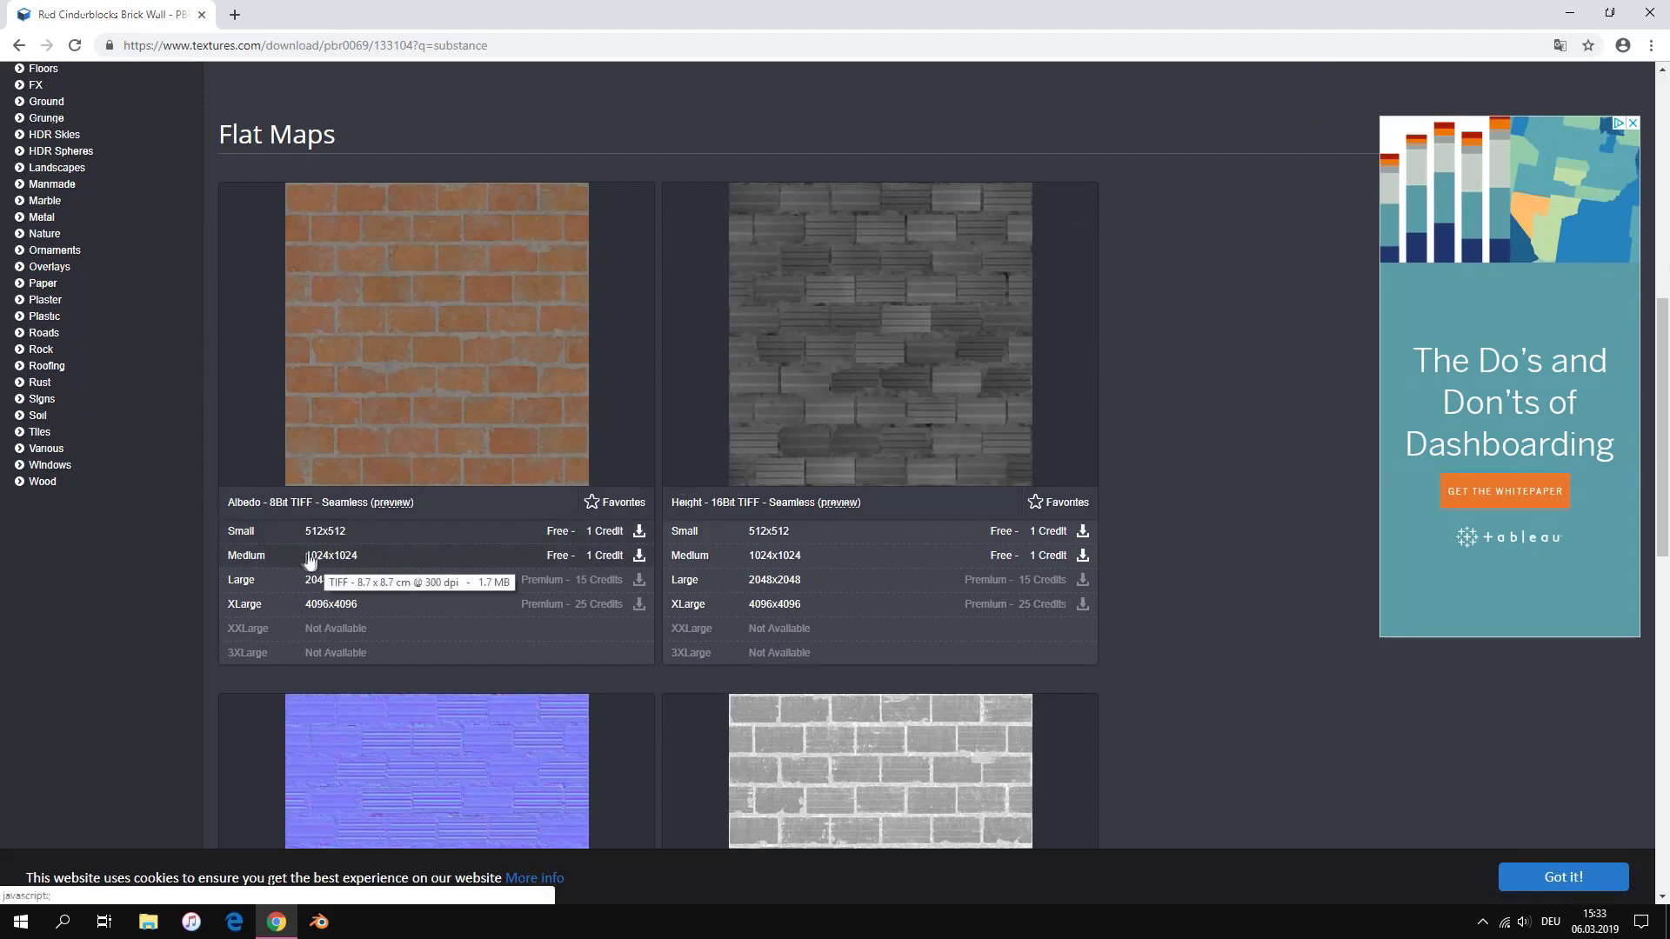
left_click(311, 557)
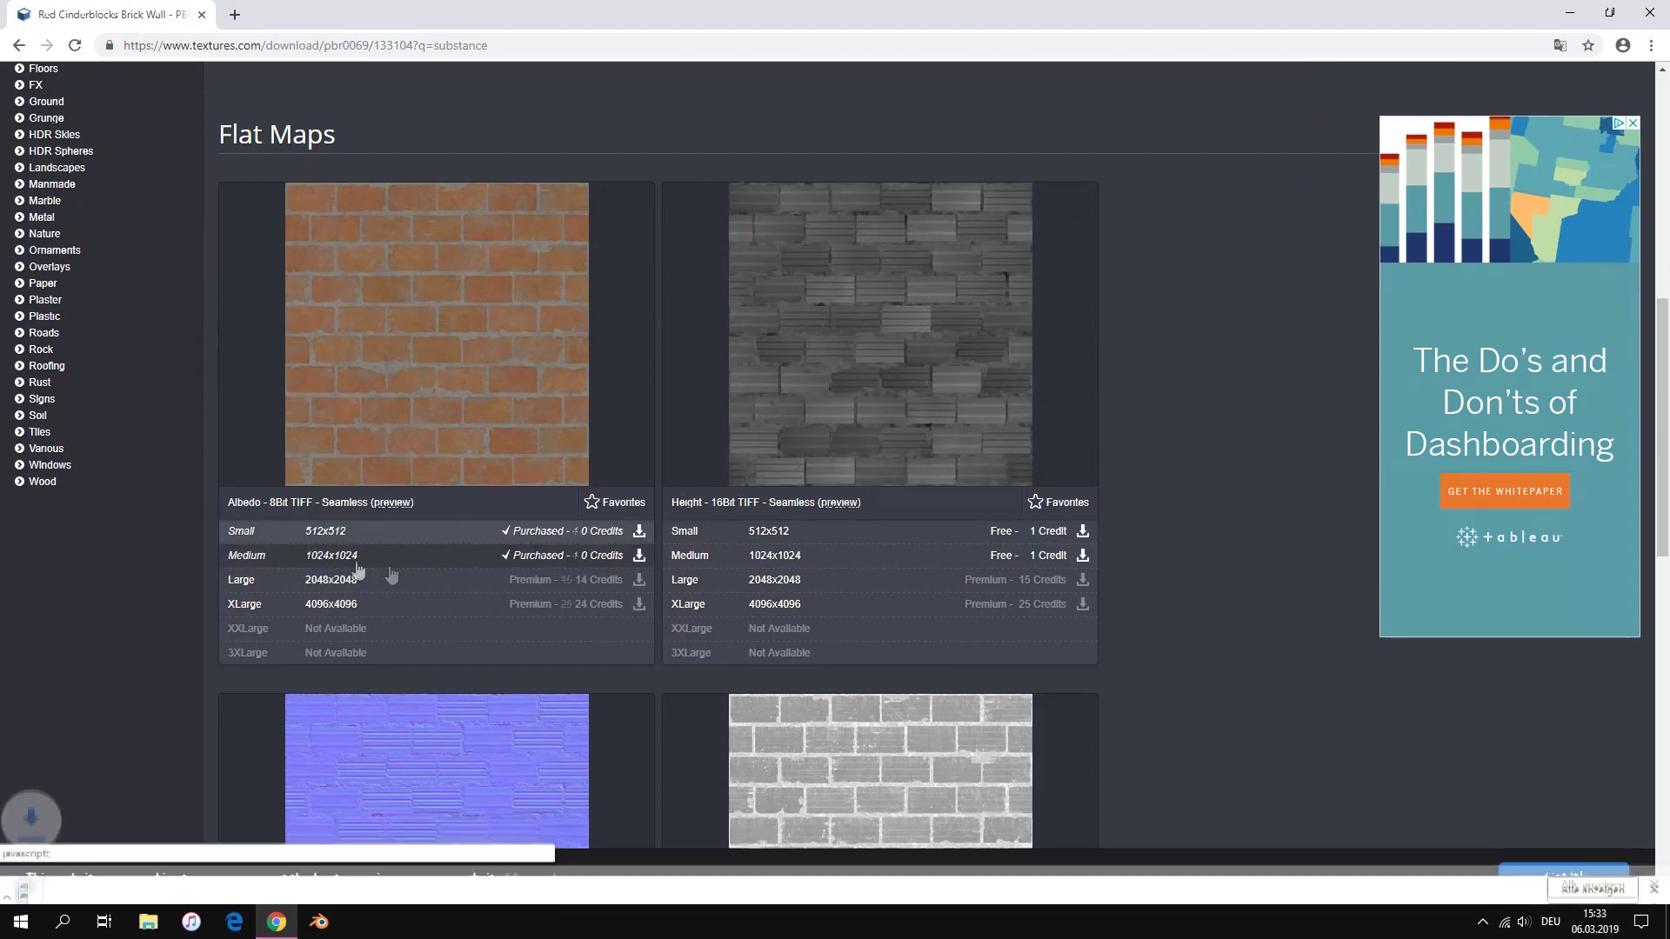
left_click(798, 558)
scroll(797, 561, "down", 5)
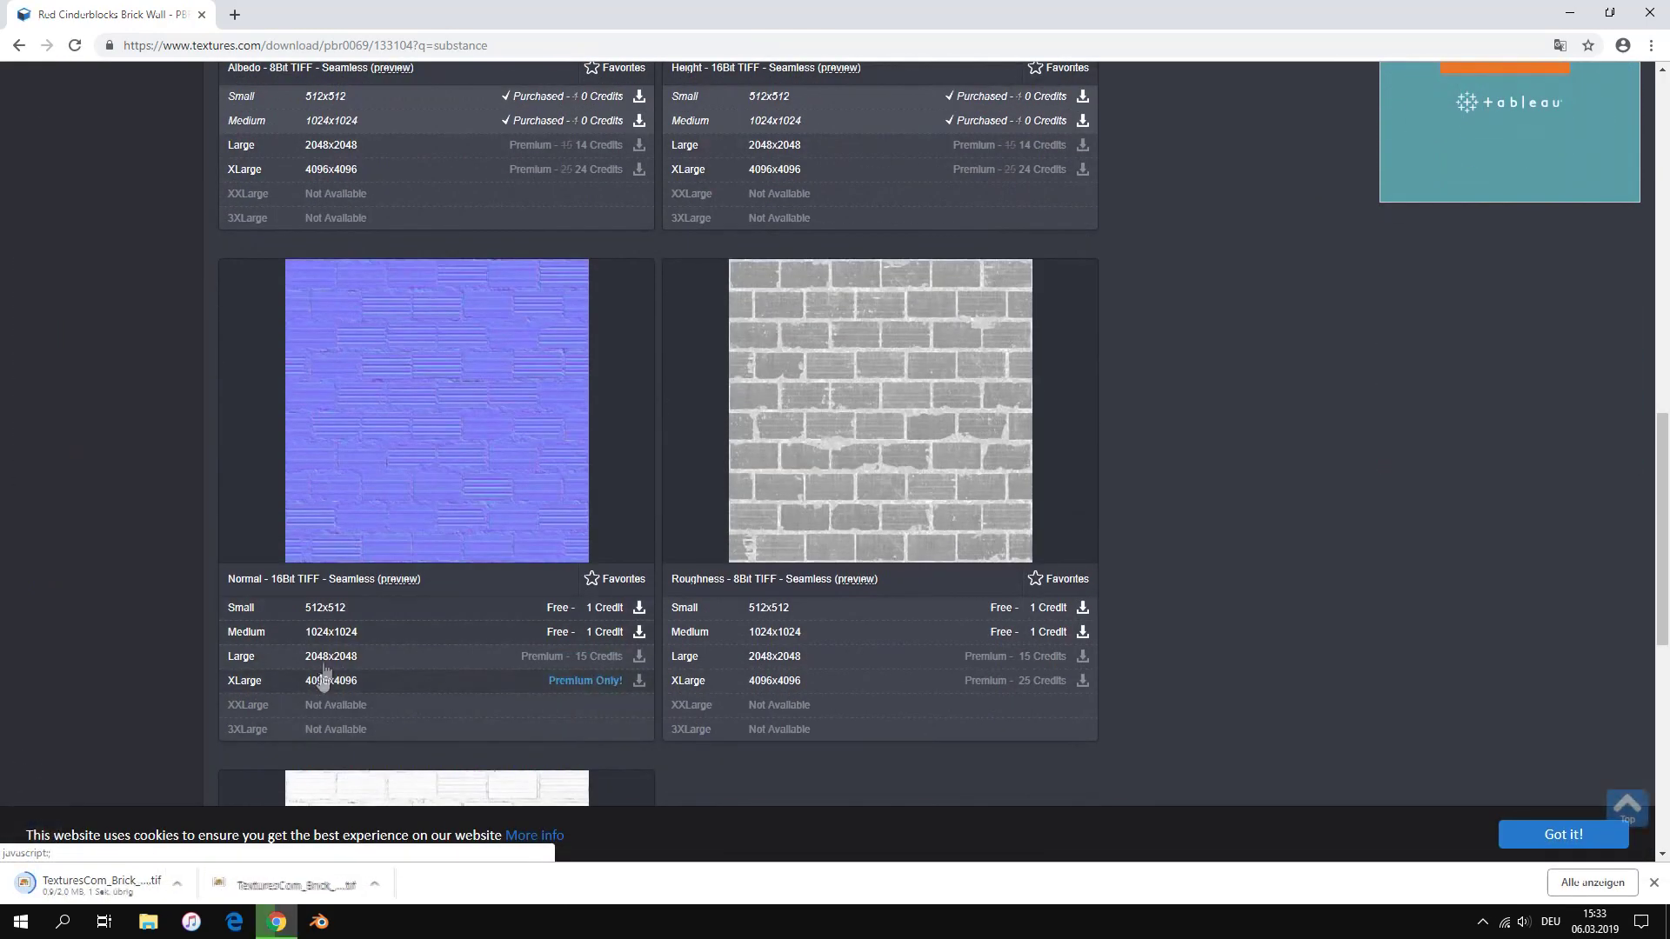
left_click(348, 630)
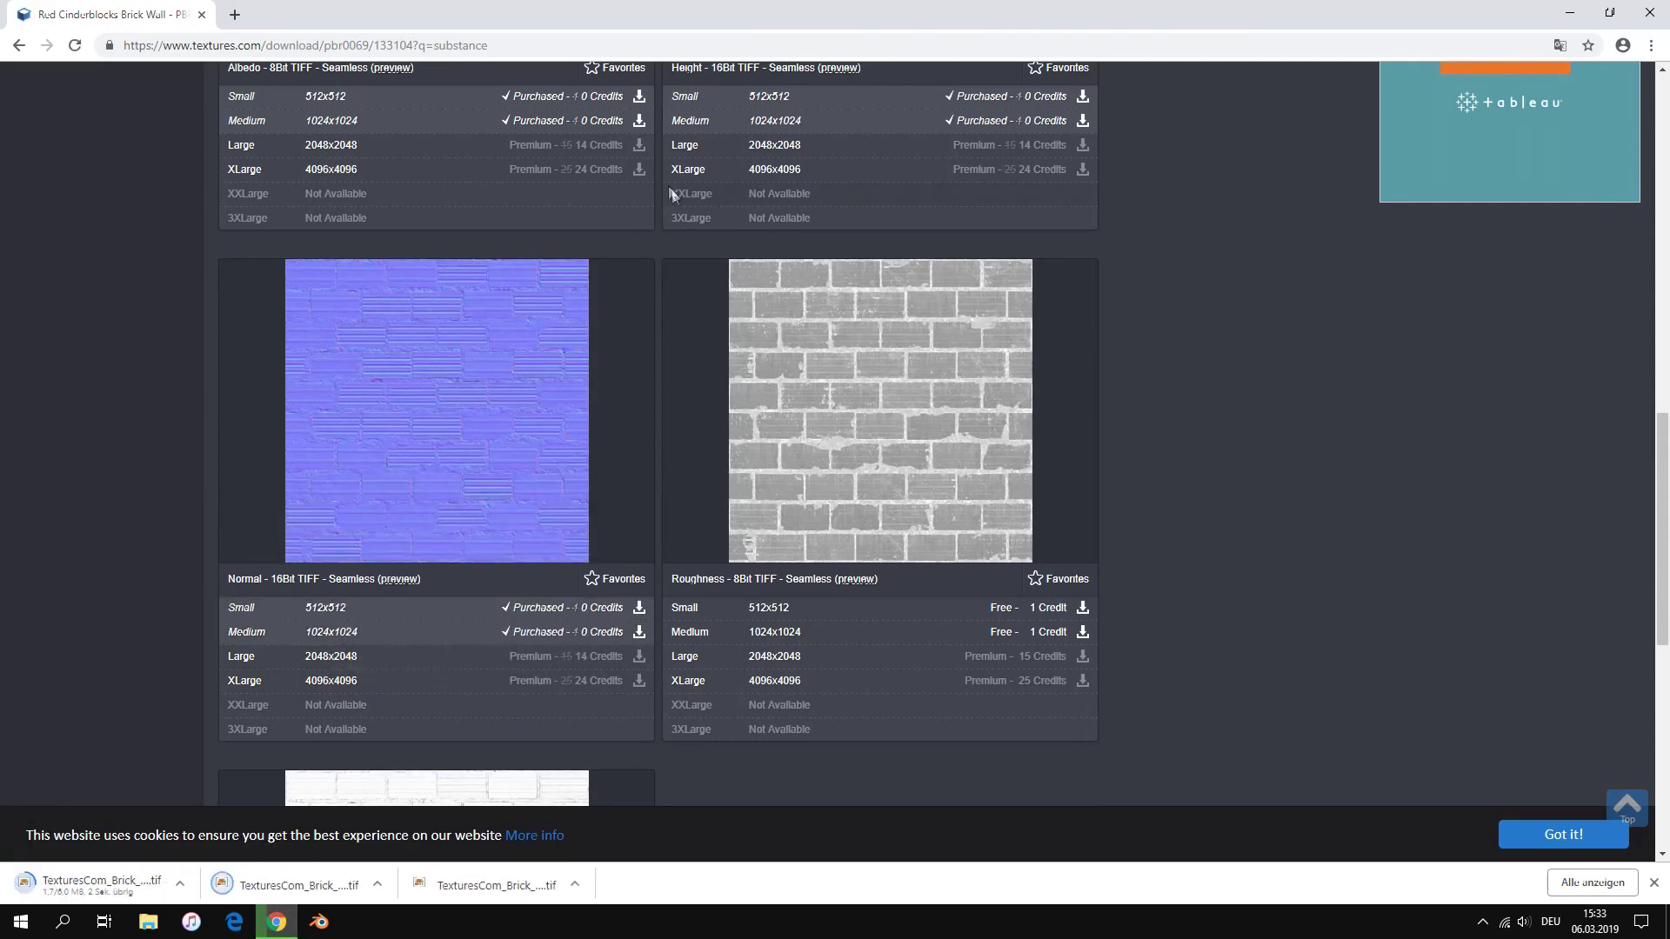
left_click(768, 633)
scroll(765, 640, "down", 5)
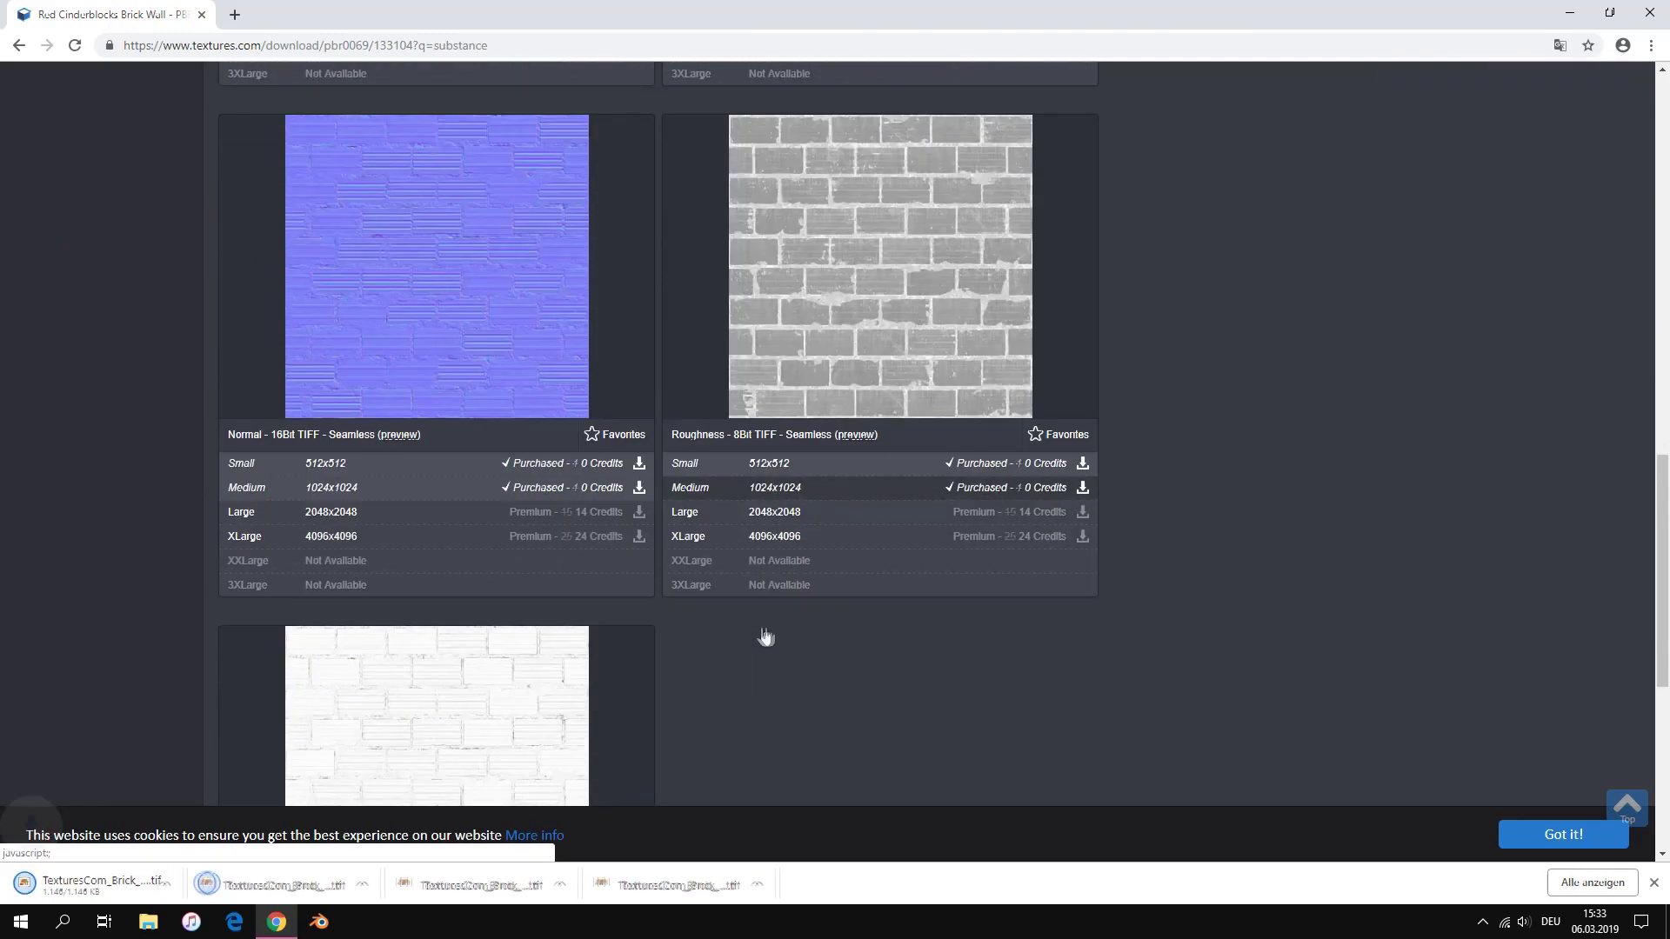
left_click(323, 710)
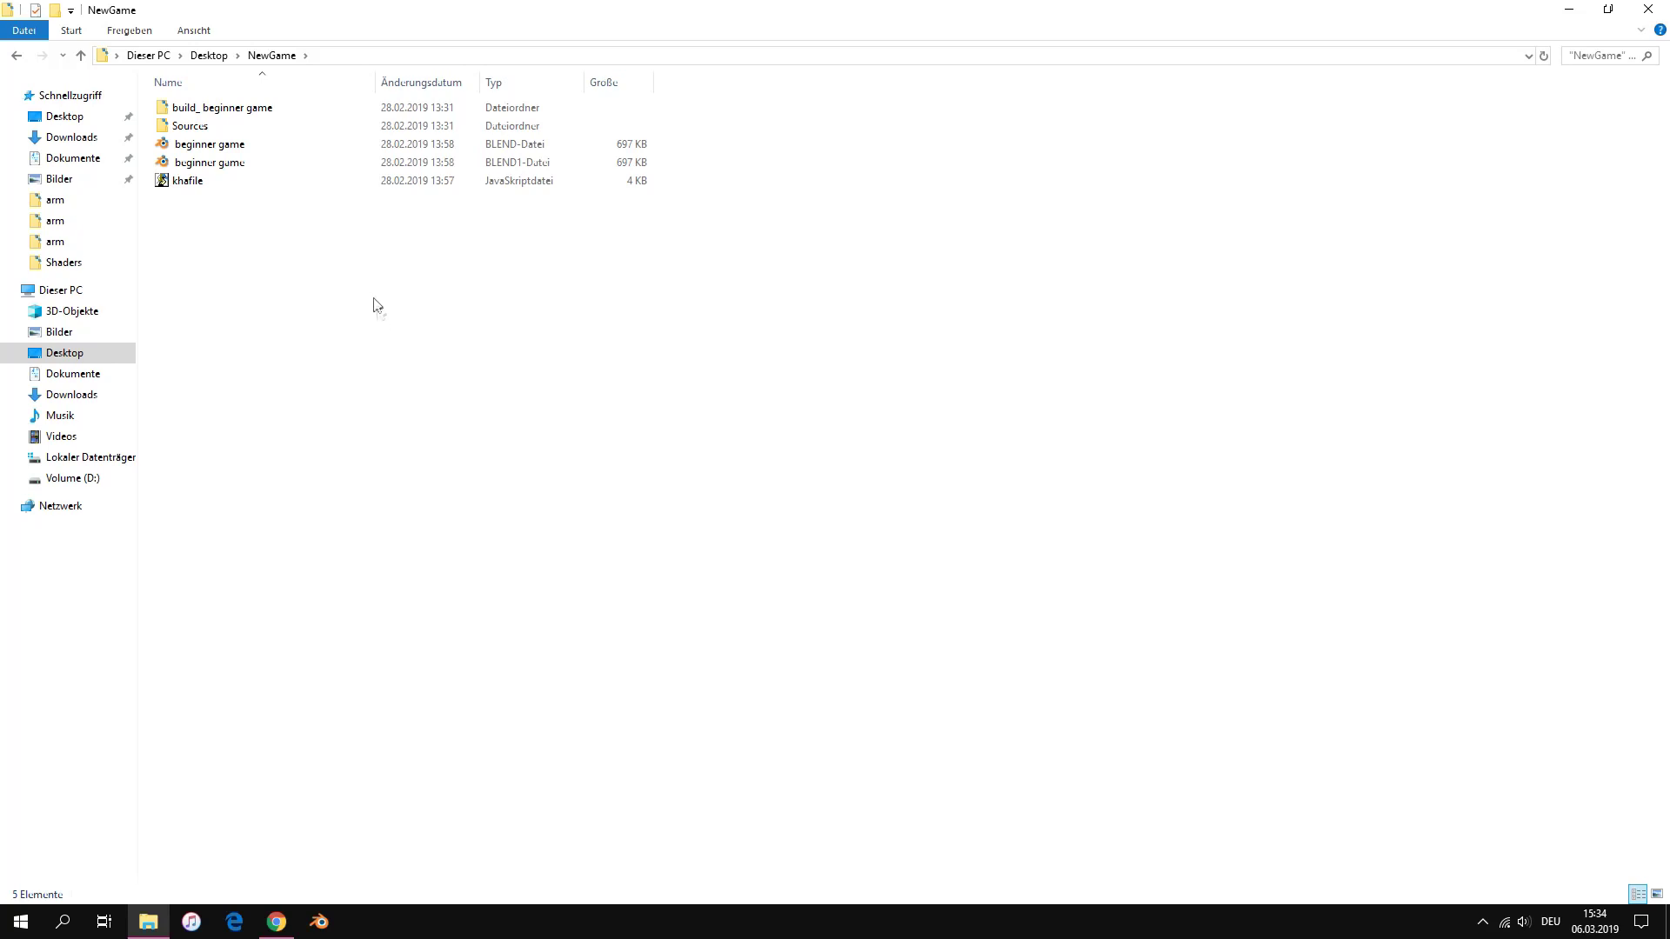
Switch to File Explorer and create a folder named Textures in the NewGame project folder
right_click(365, 287)
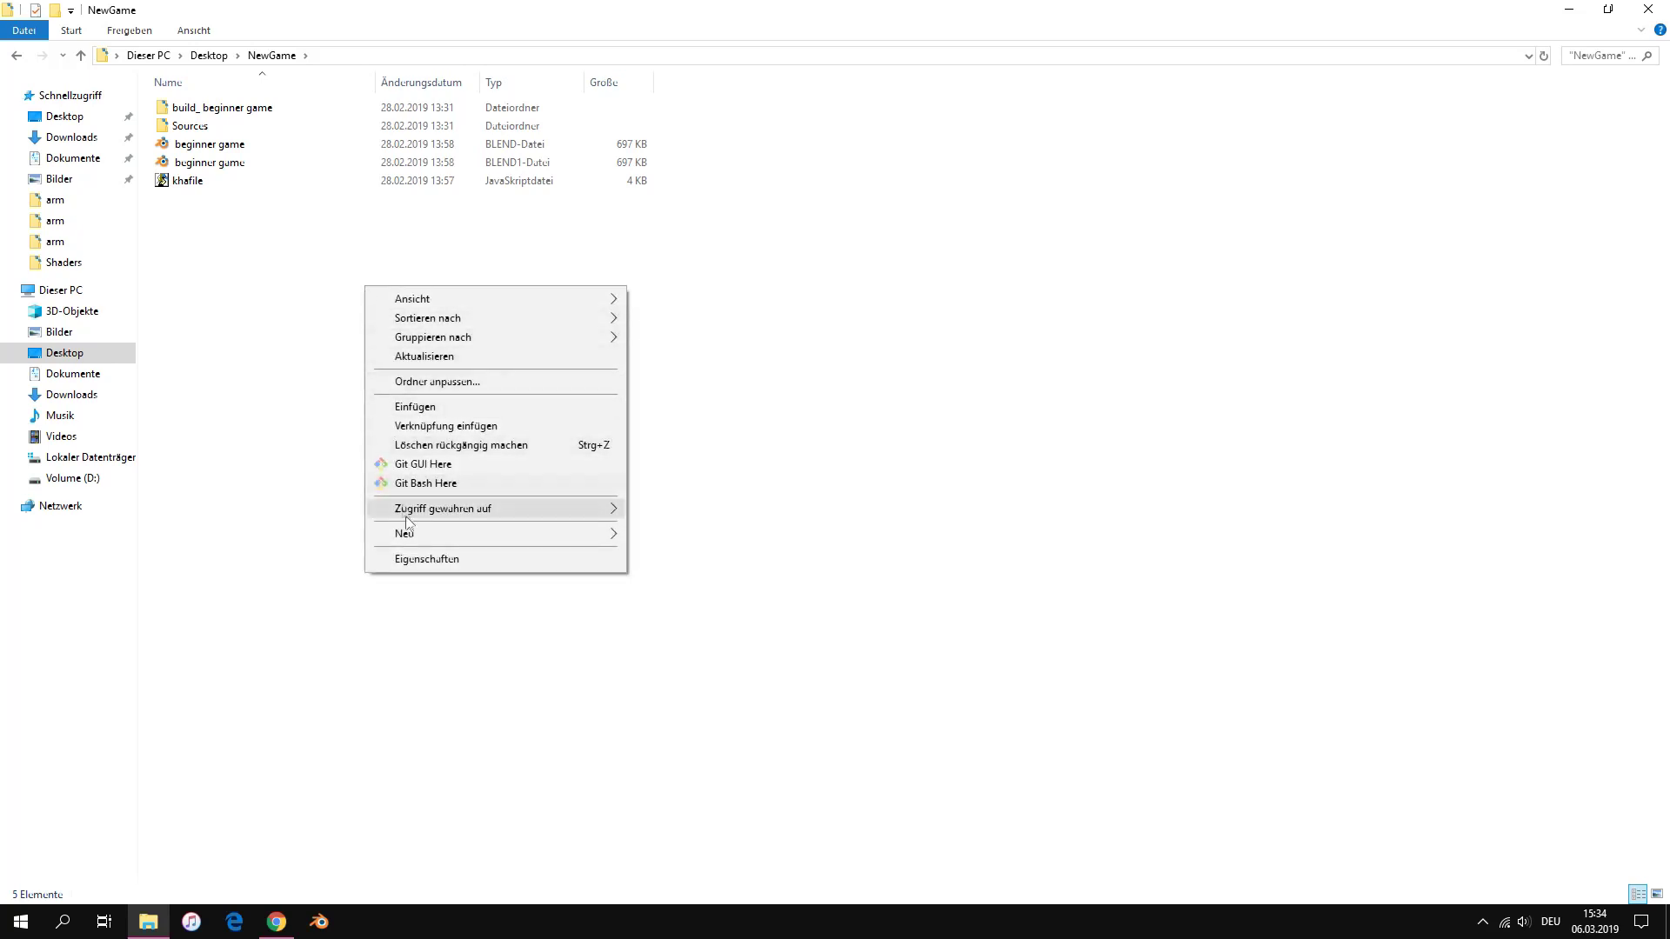
mouse_move(411, 540)
left_click(668, 535)
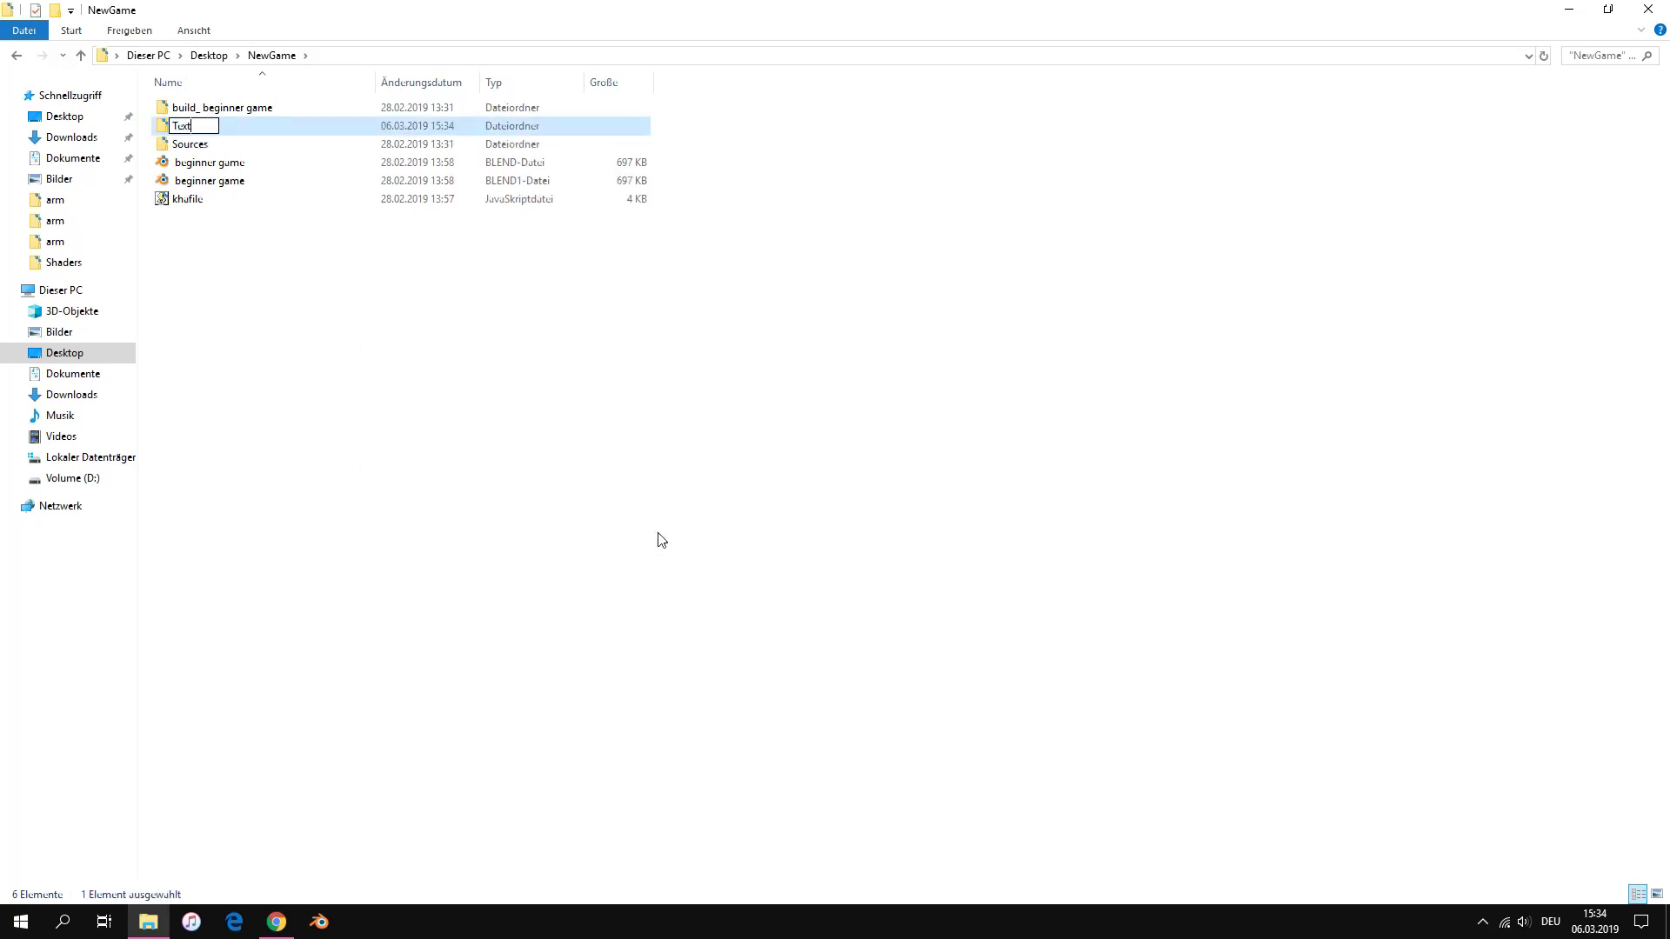
key("Return")
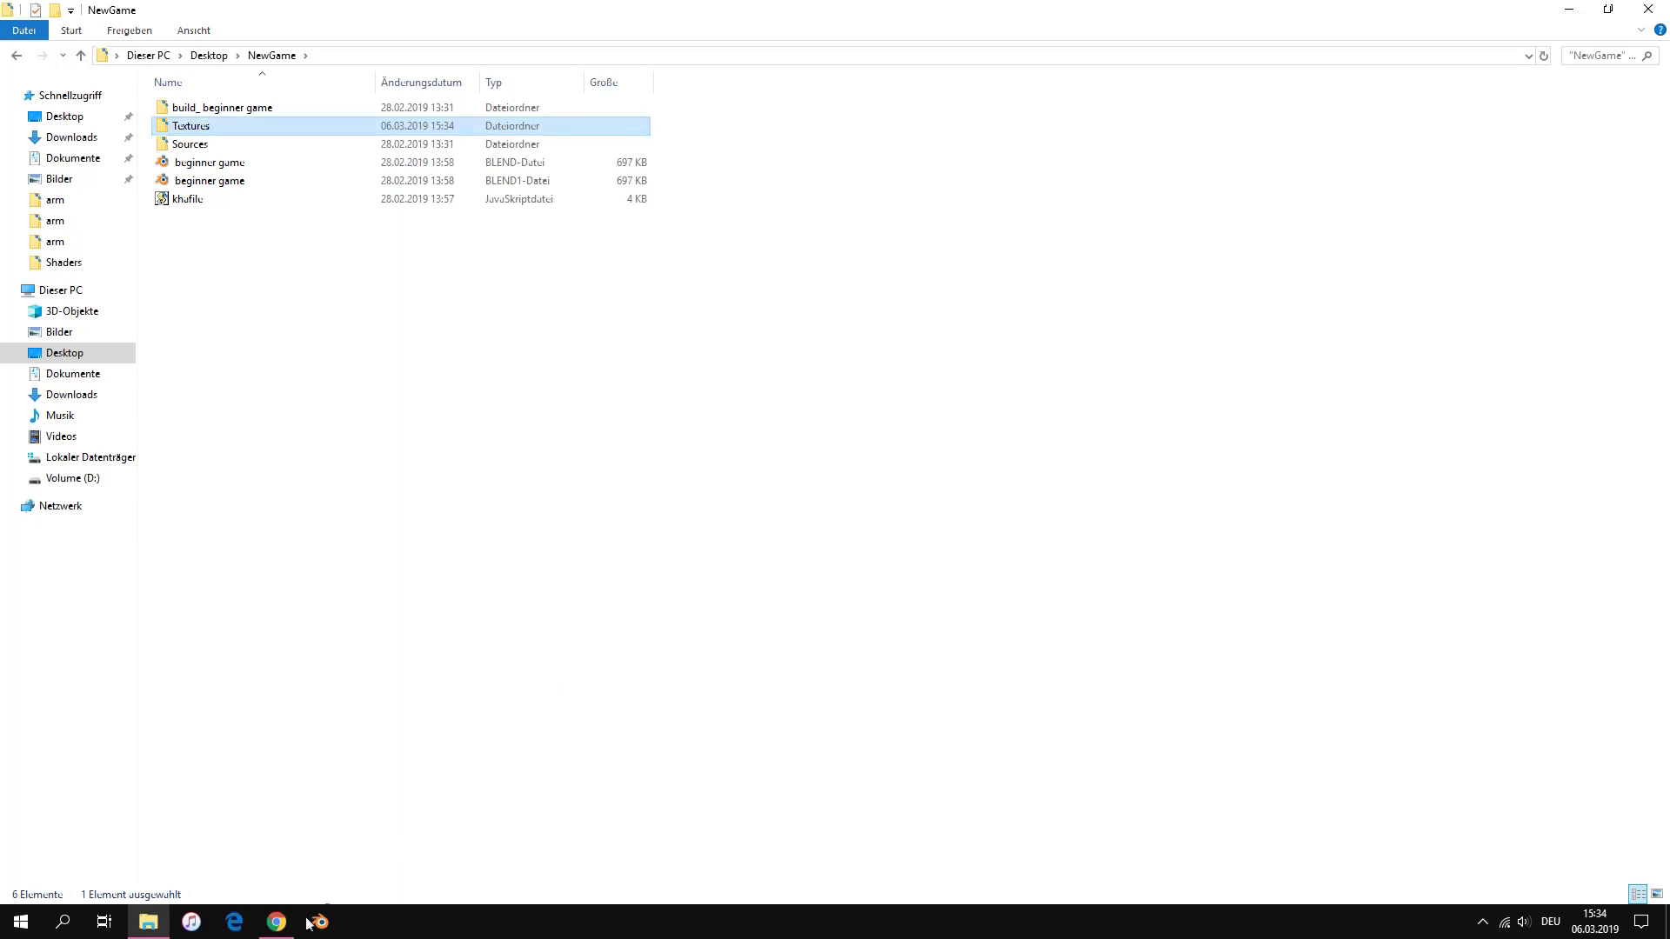
Shrink the browser window over File Explorer and transfer the first three downloaded brick maps into the Textures folder
left_click(276, 922)
left_click(1610, 12)
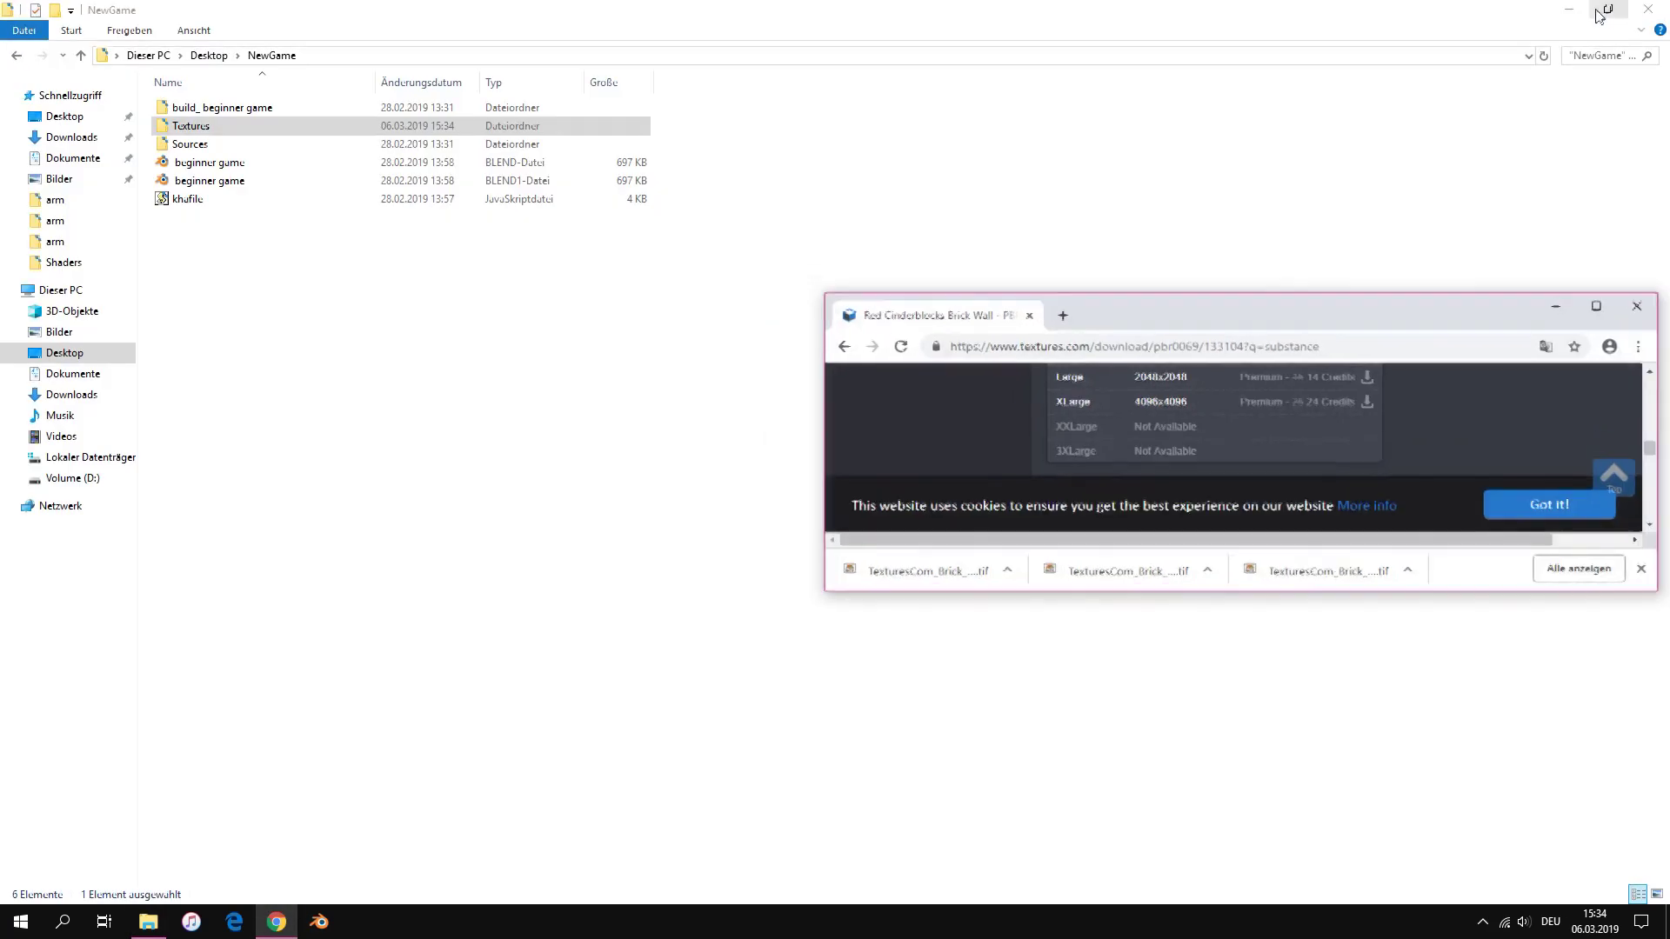
left_click_drag(1219, 597, 362, 129)
left_click(287, 917)
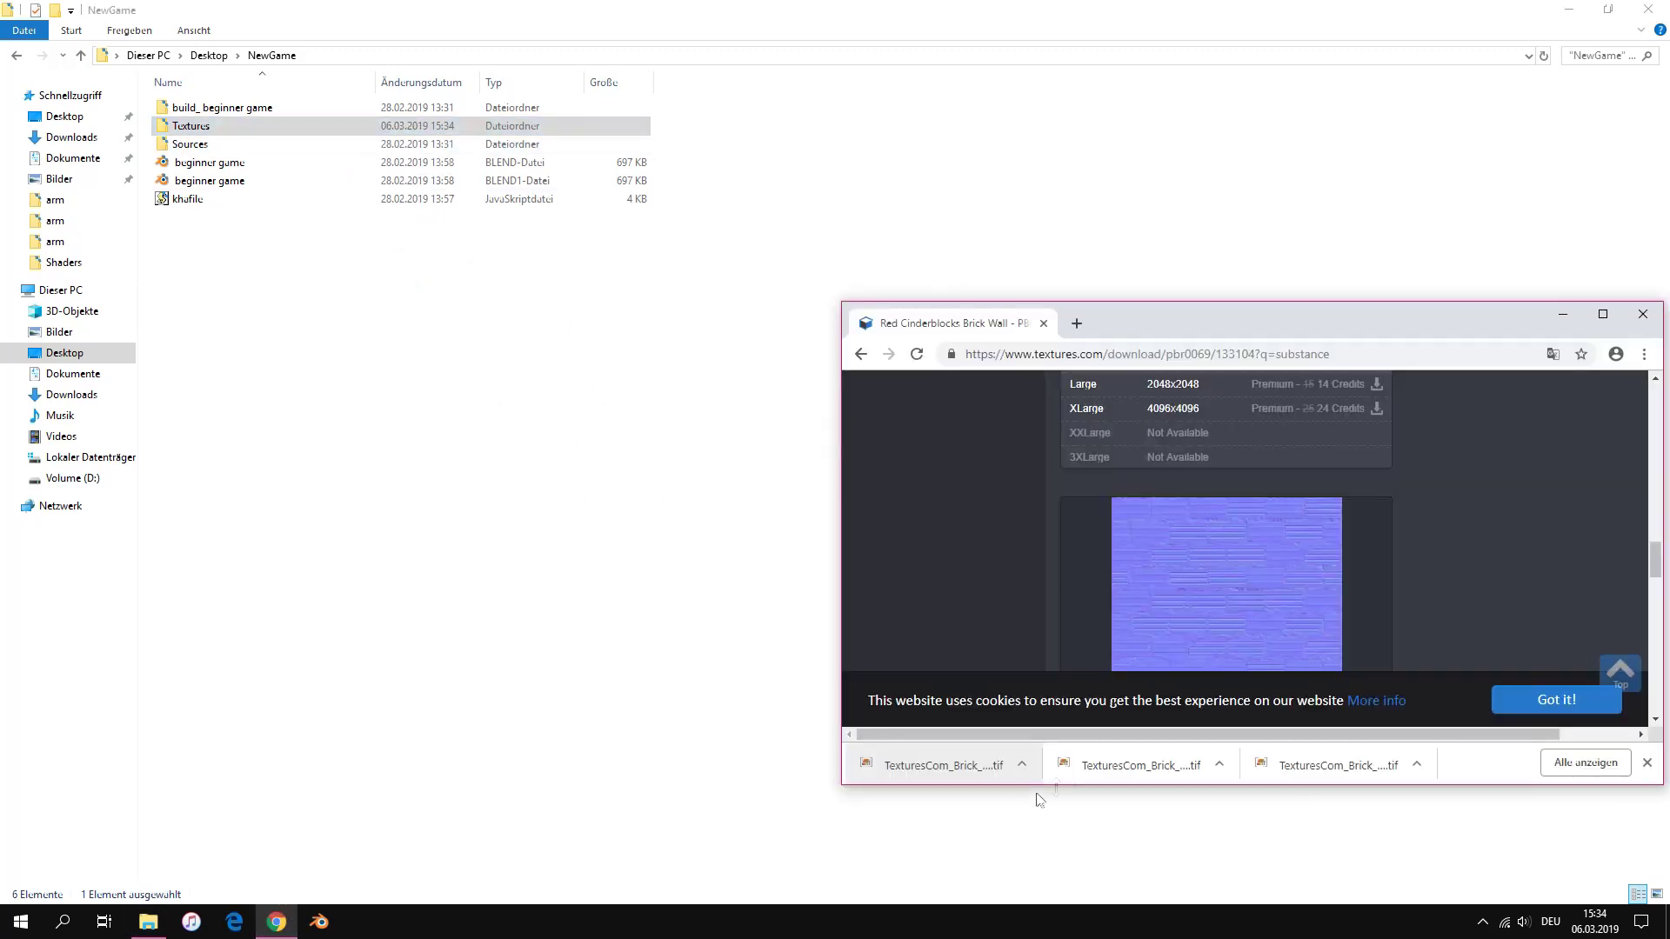
left_click_drag(1139, 766, 317, 128)
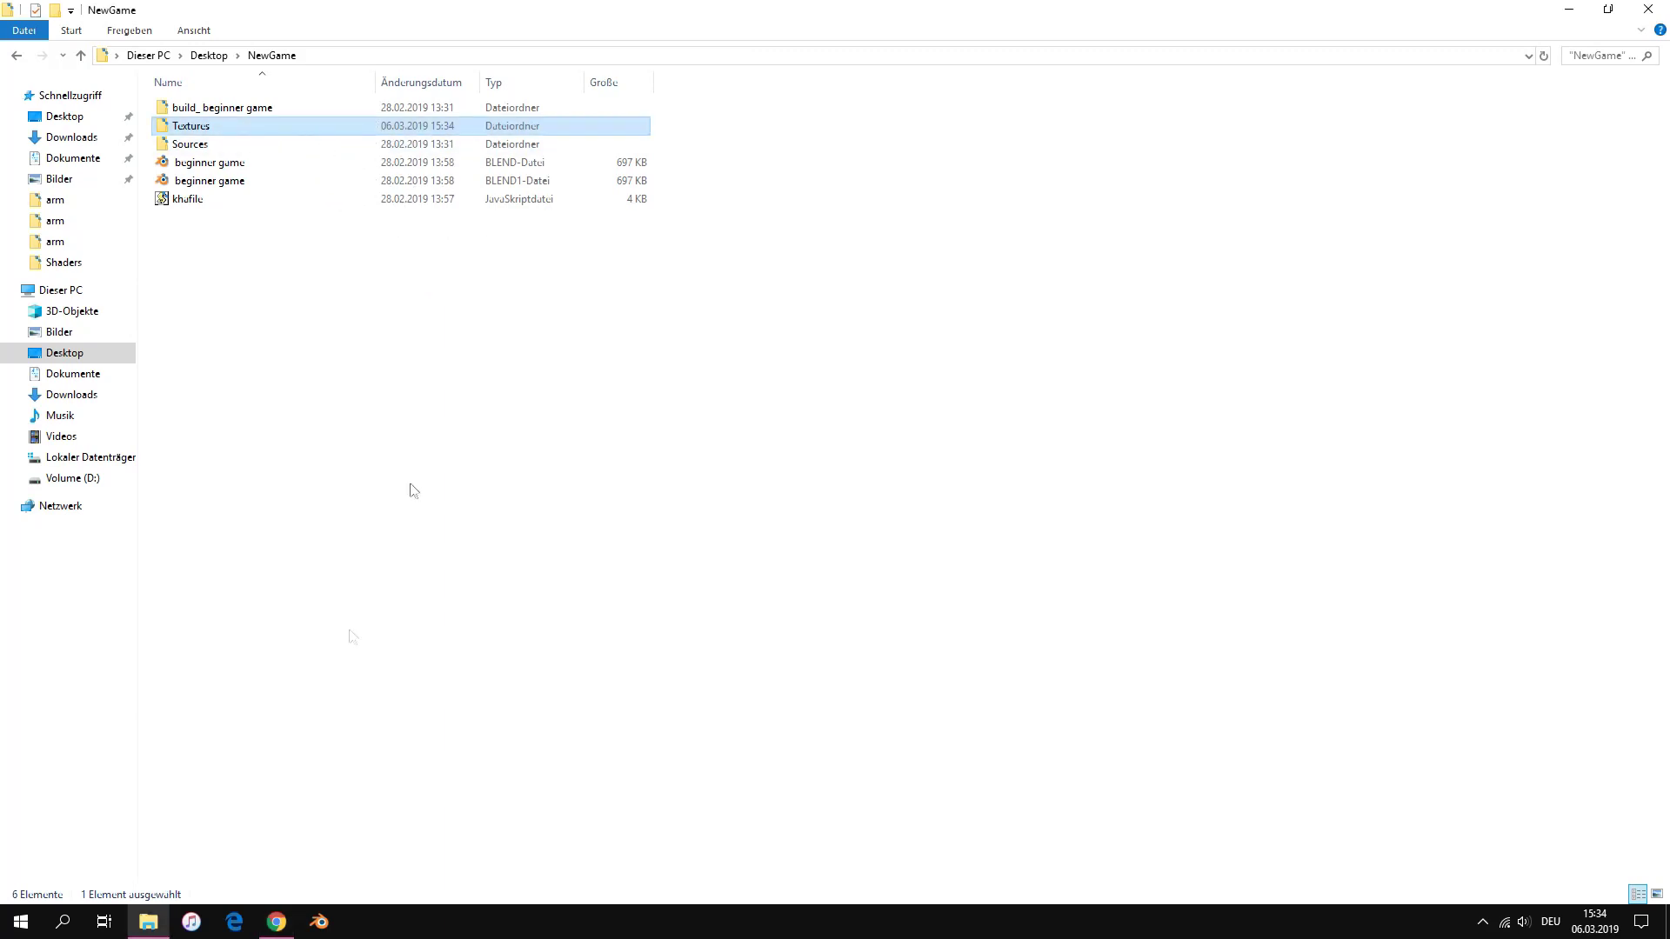
left_click(277, 922)
left_click_drag(1329, 765, 315, 127)
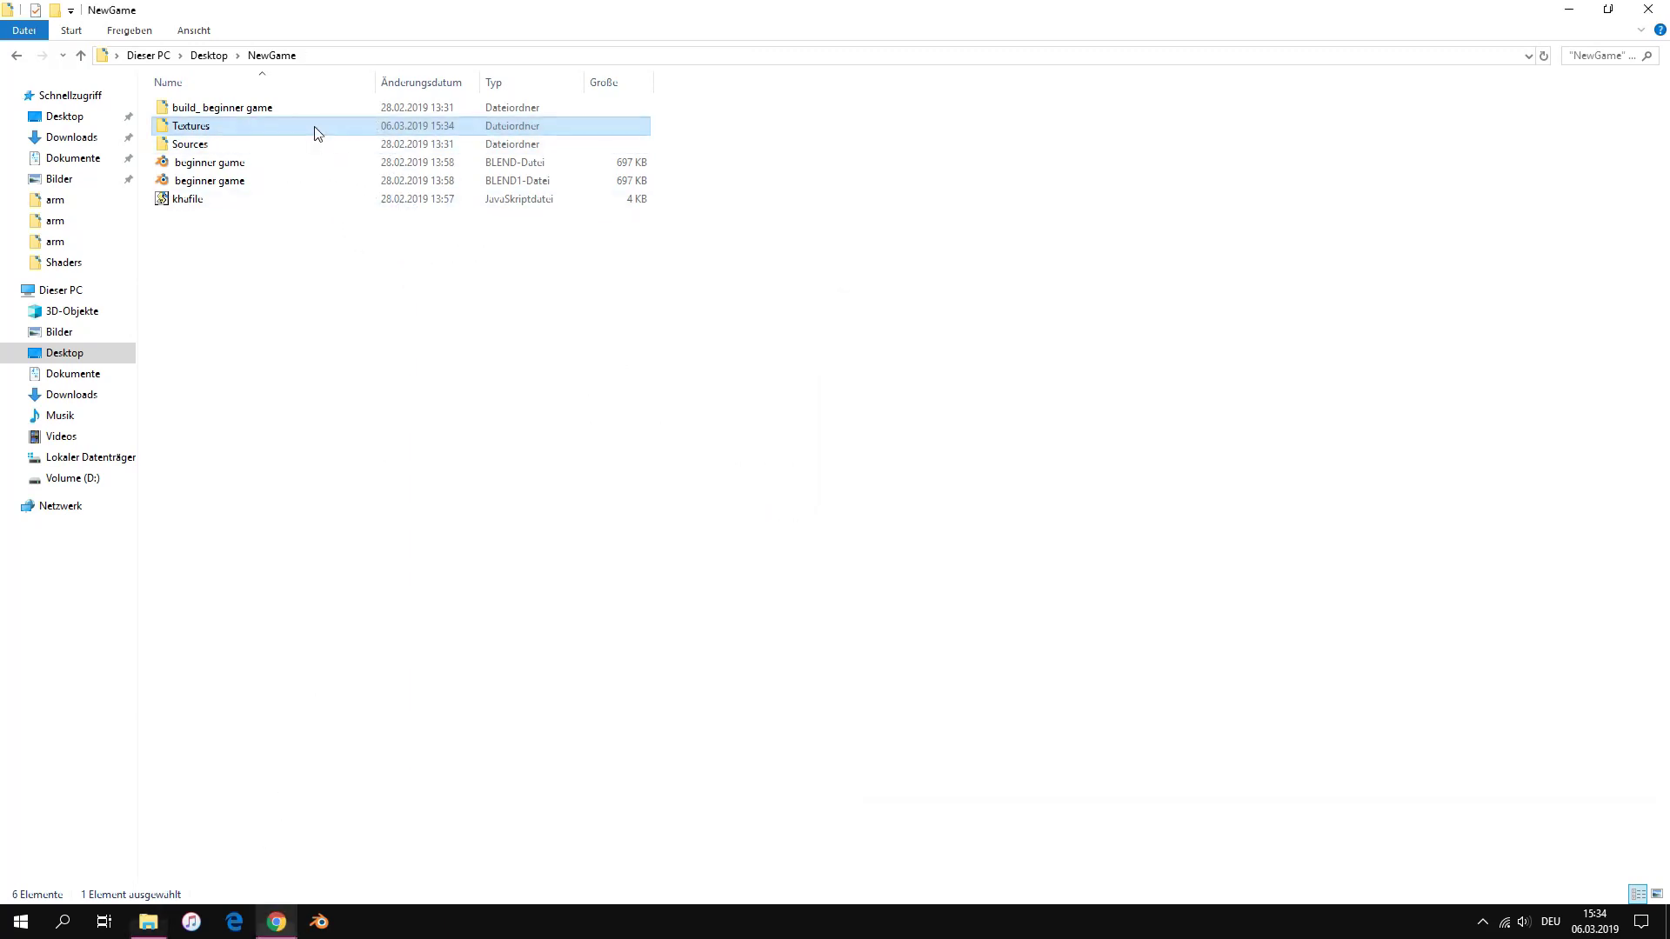
Widen the browser window, transfer the remaining two downloaded brick maps into the Textures folder, and close the browser
left_click(275, 923)
left_click_drag(835, 608, 546, 611)
left_click_drag(1235, 766, 423, 134)
left_click(277, 922)
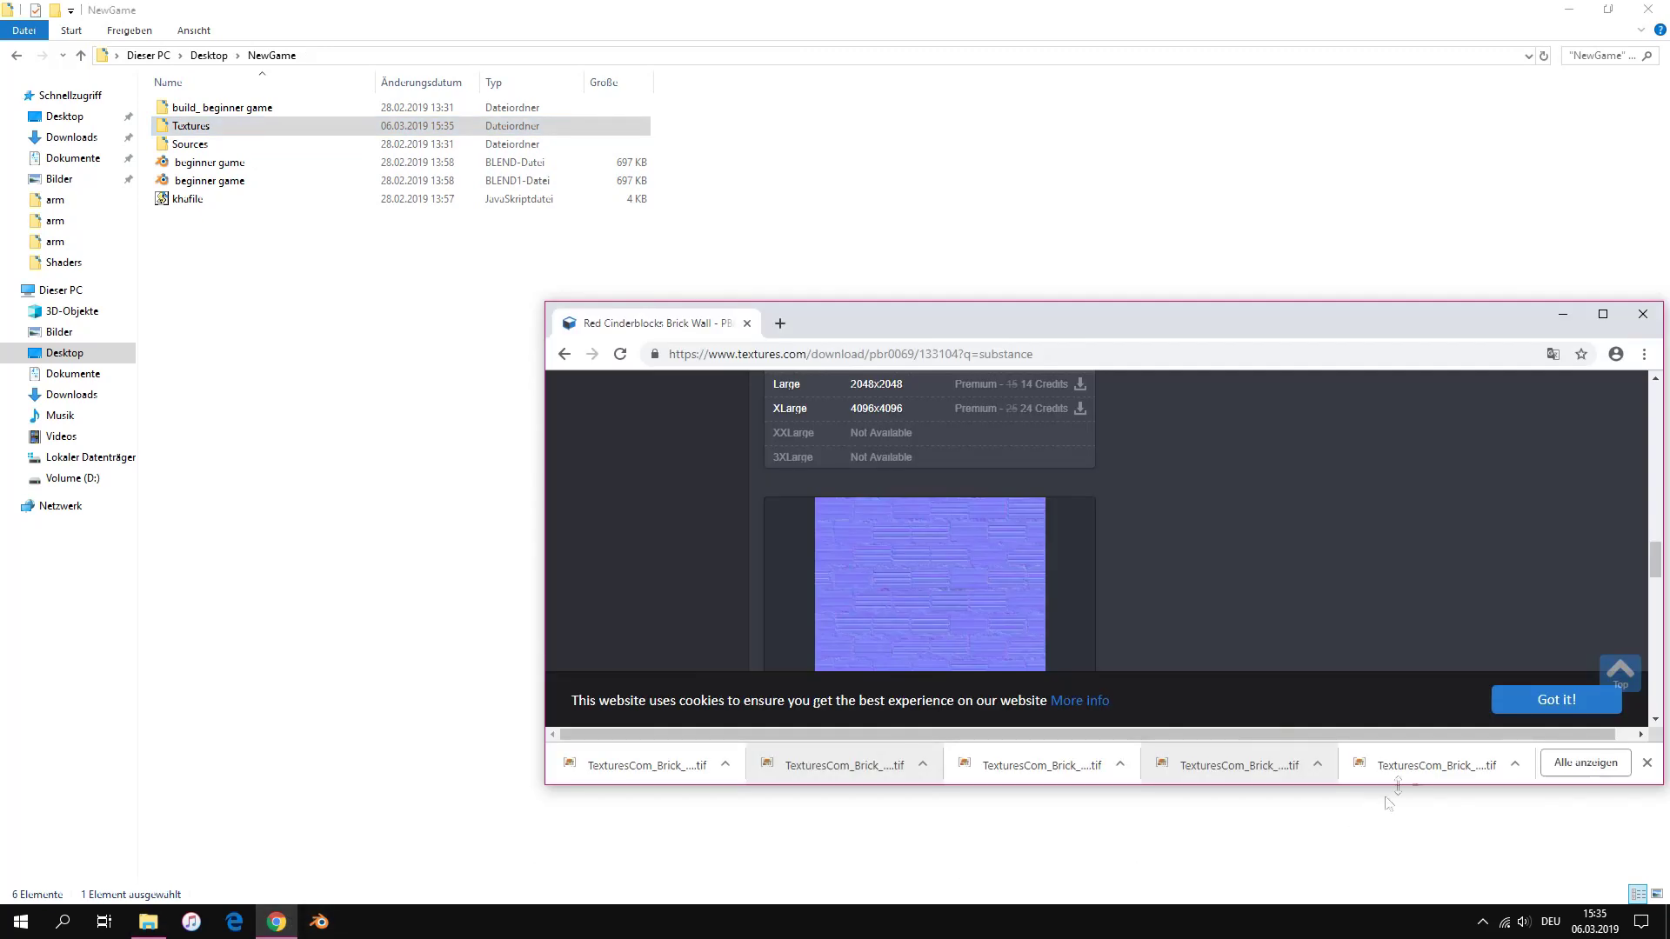
left_click_drag(1389, 802, 293, 137)
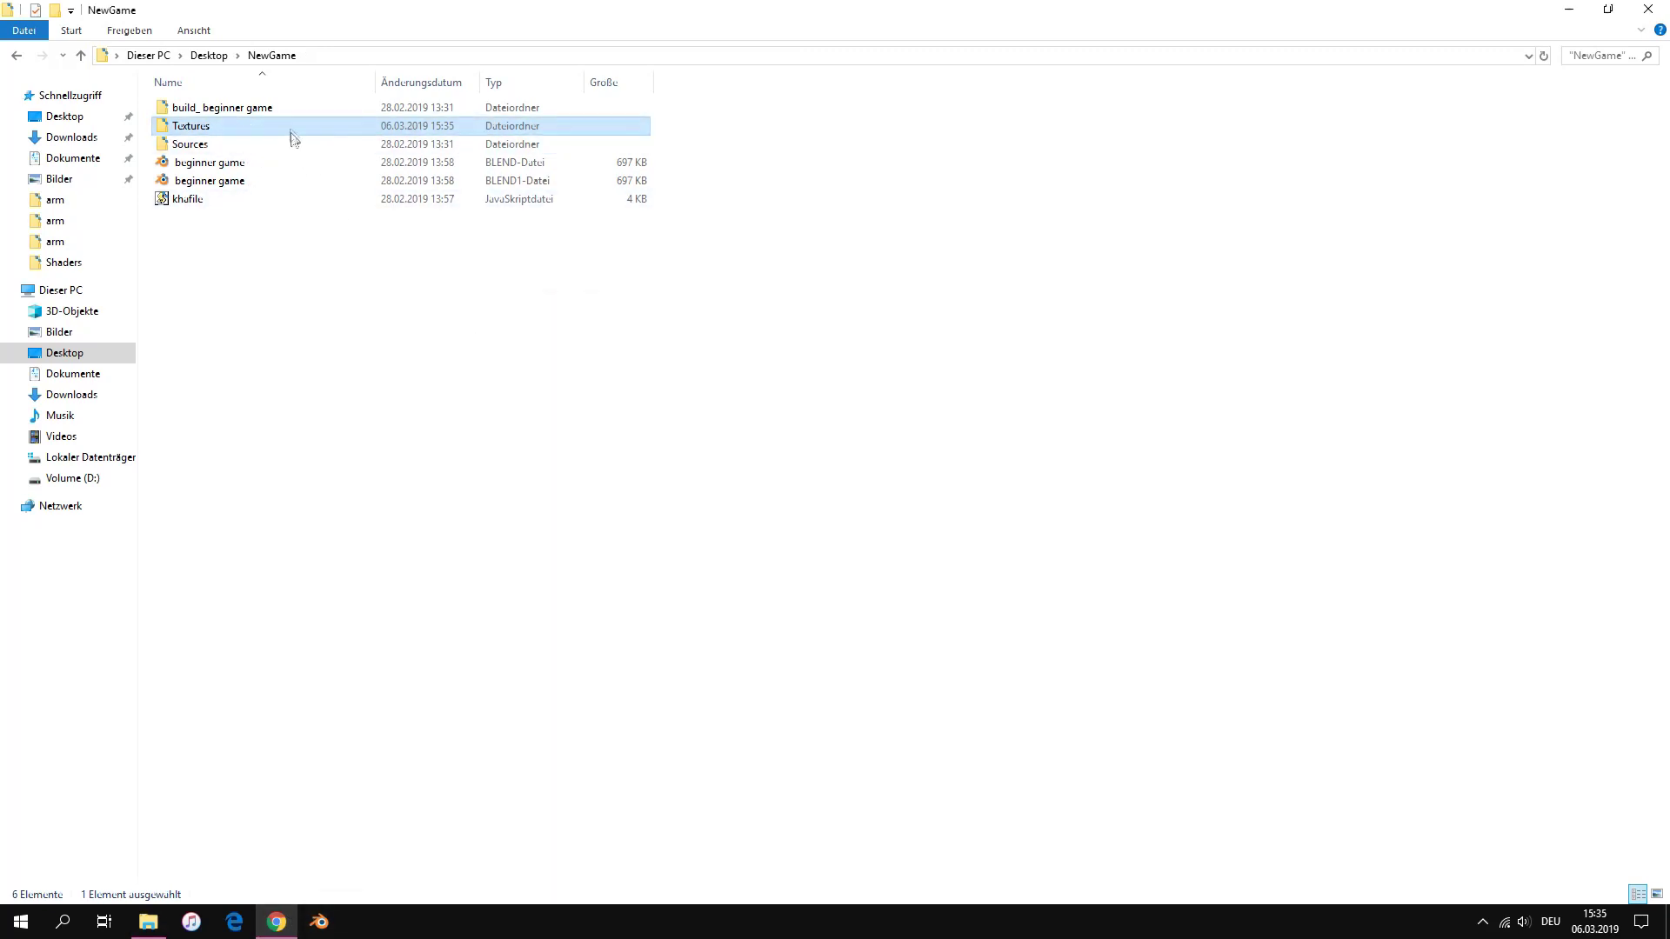
left_click(277, 922)
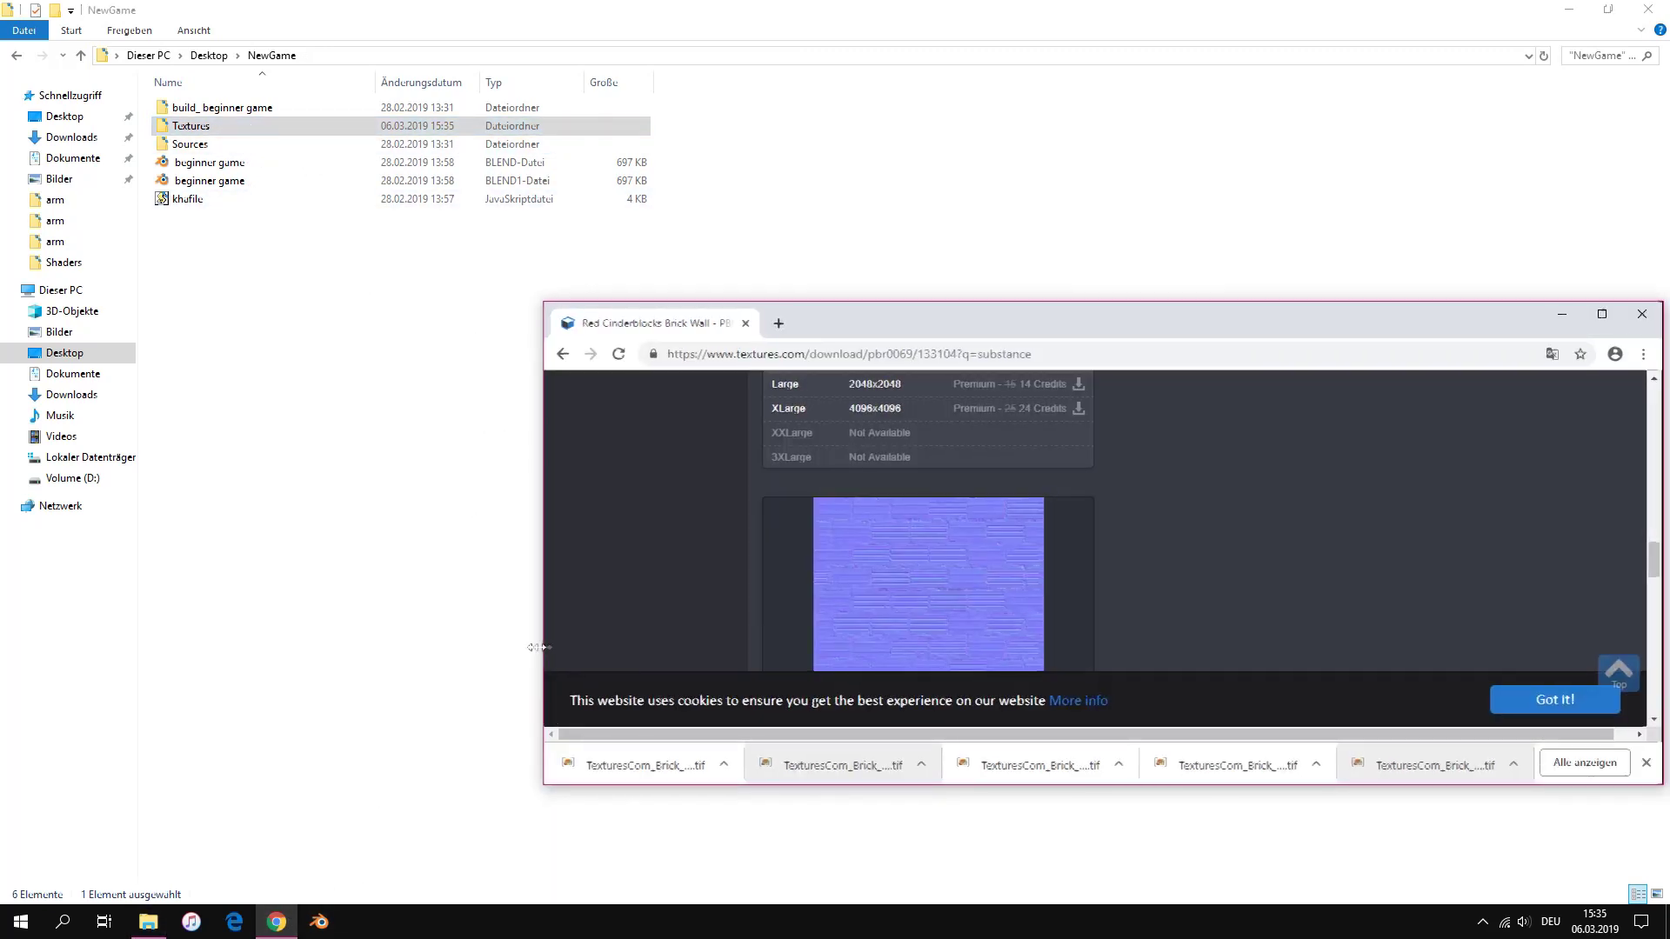
left_click(1644, 313)
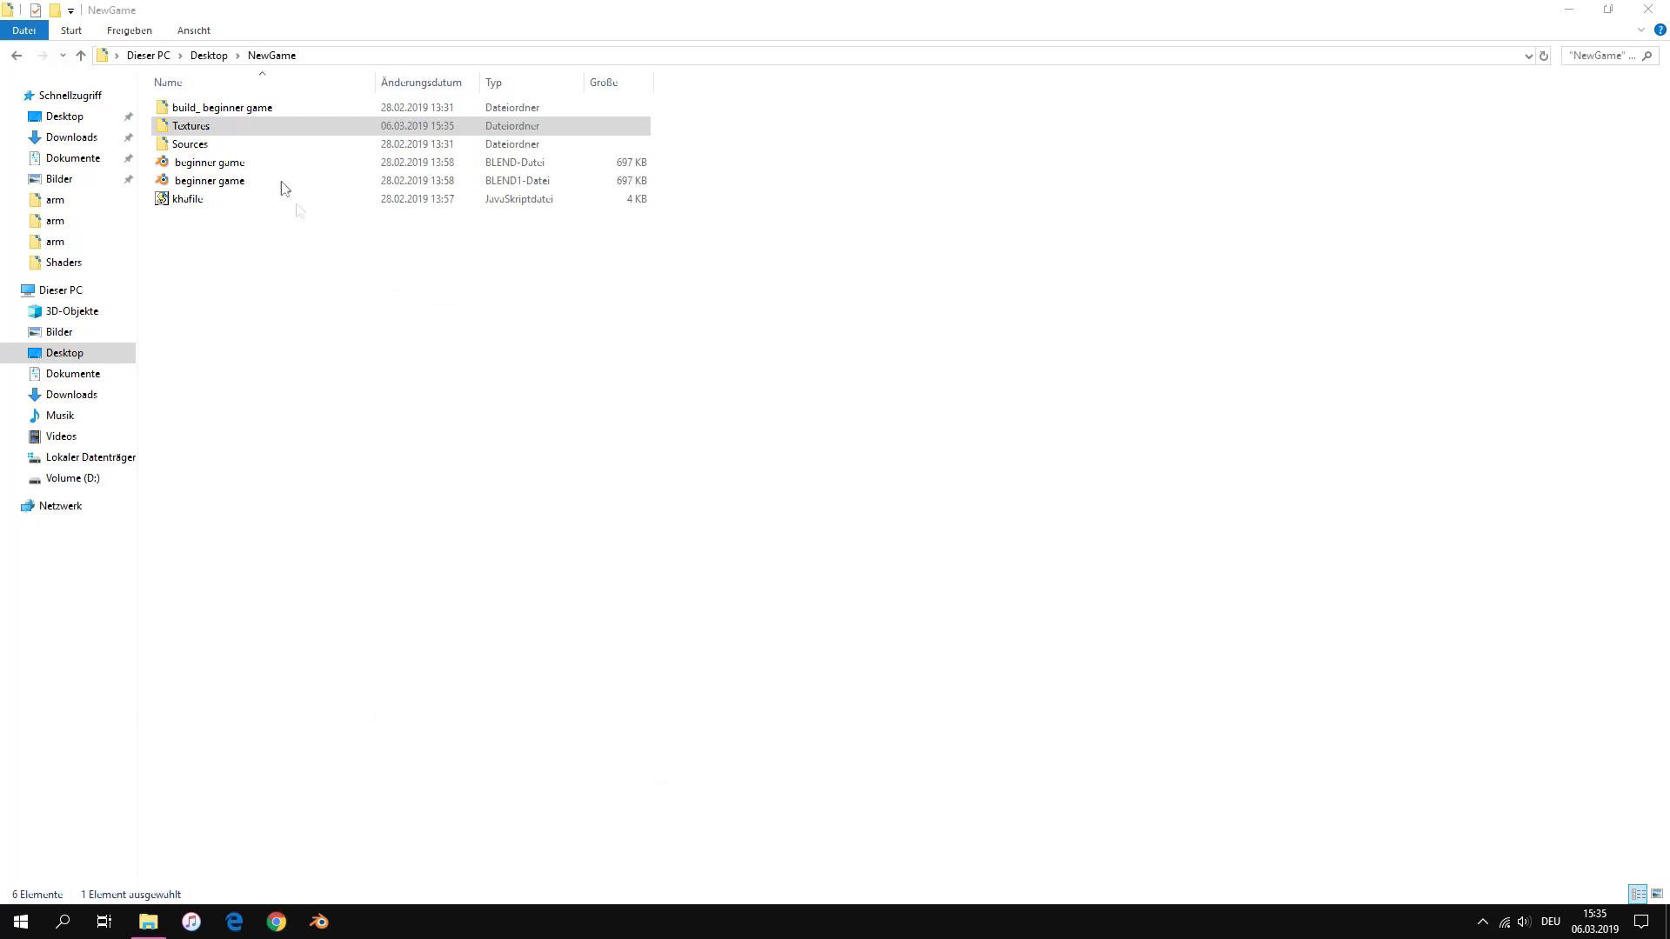
Open the Textures folder and rename the albedo map file as base
double_click(260, 130)
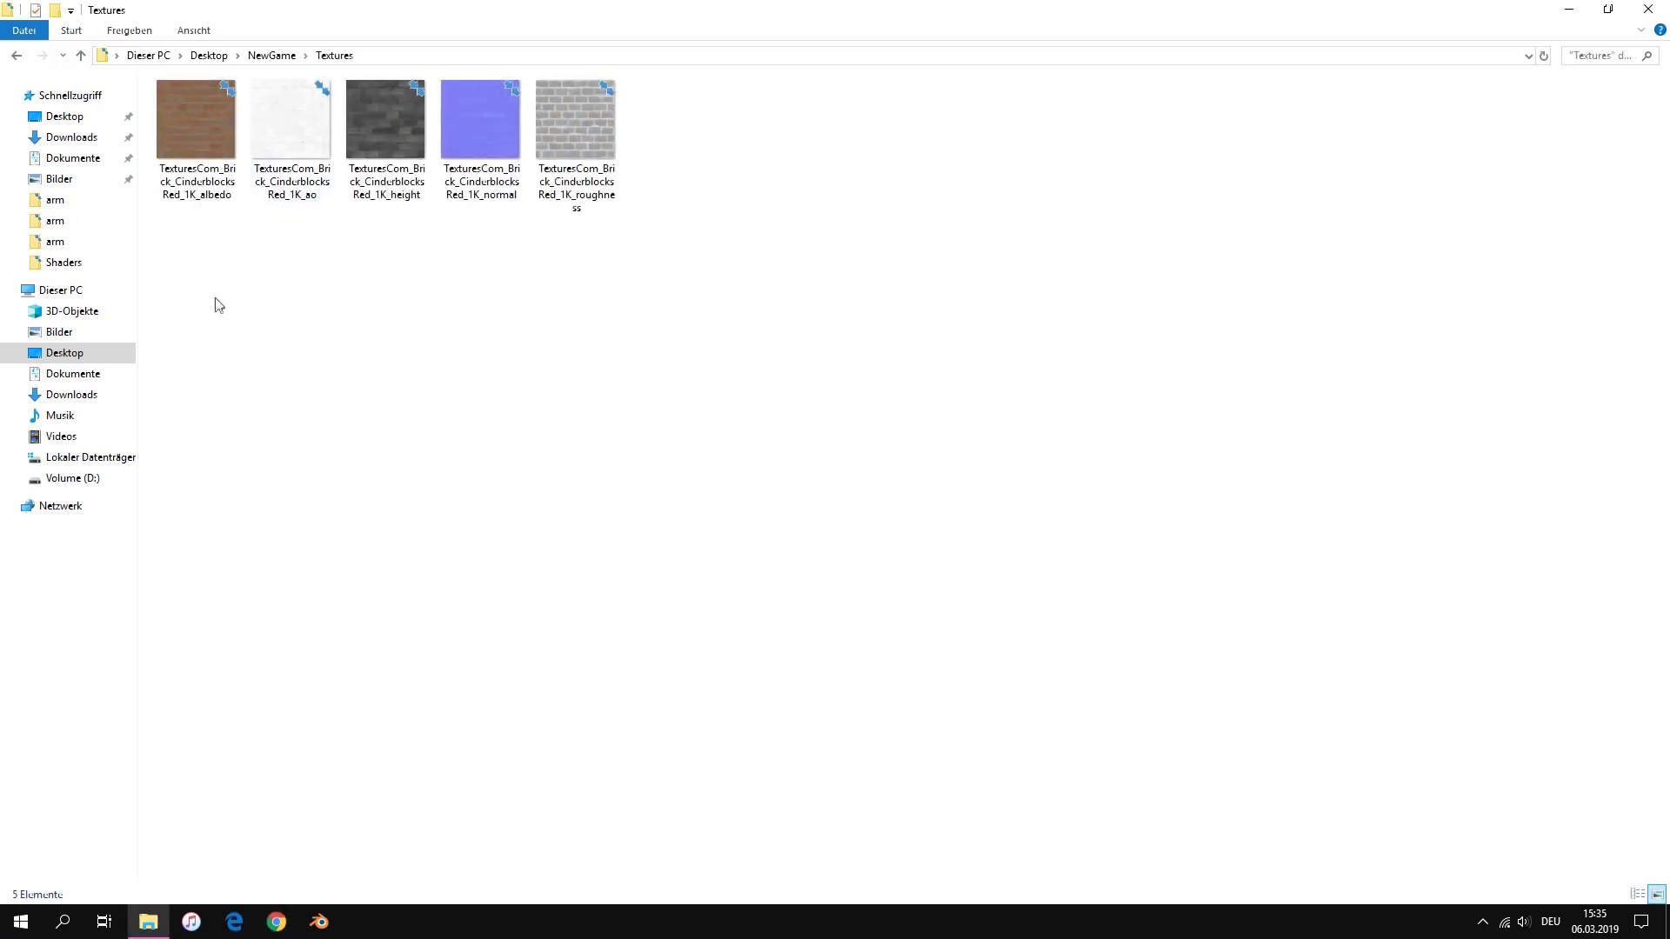
left_click_drag(216, 298, 607, 138)
left_click(455, 387)
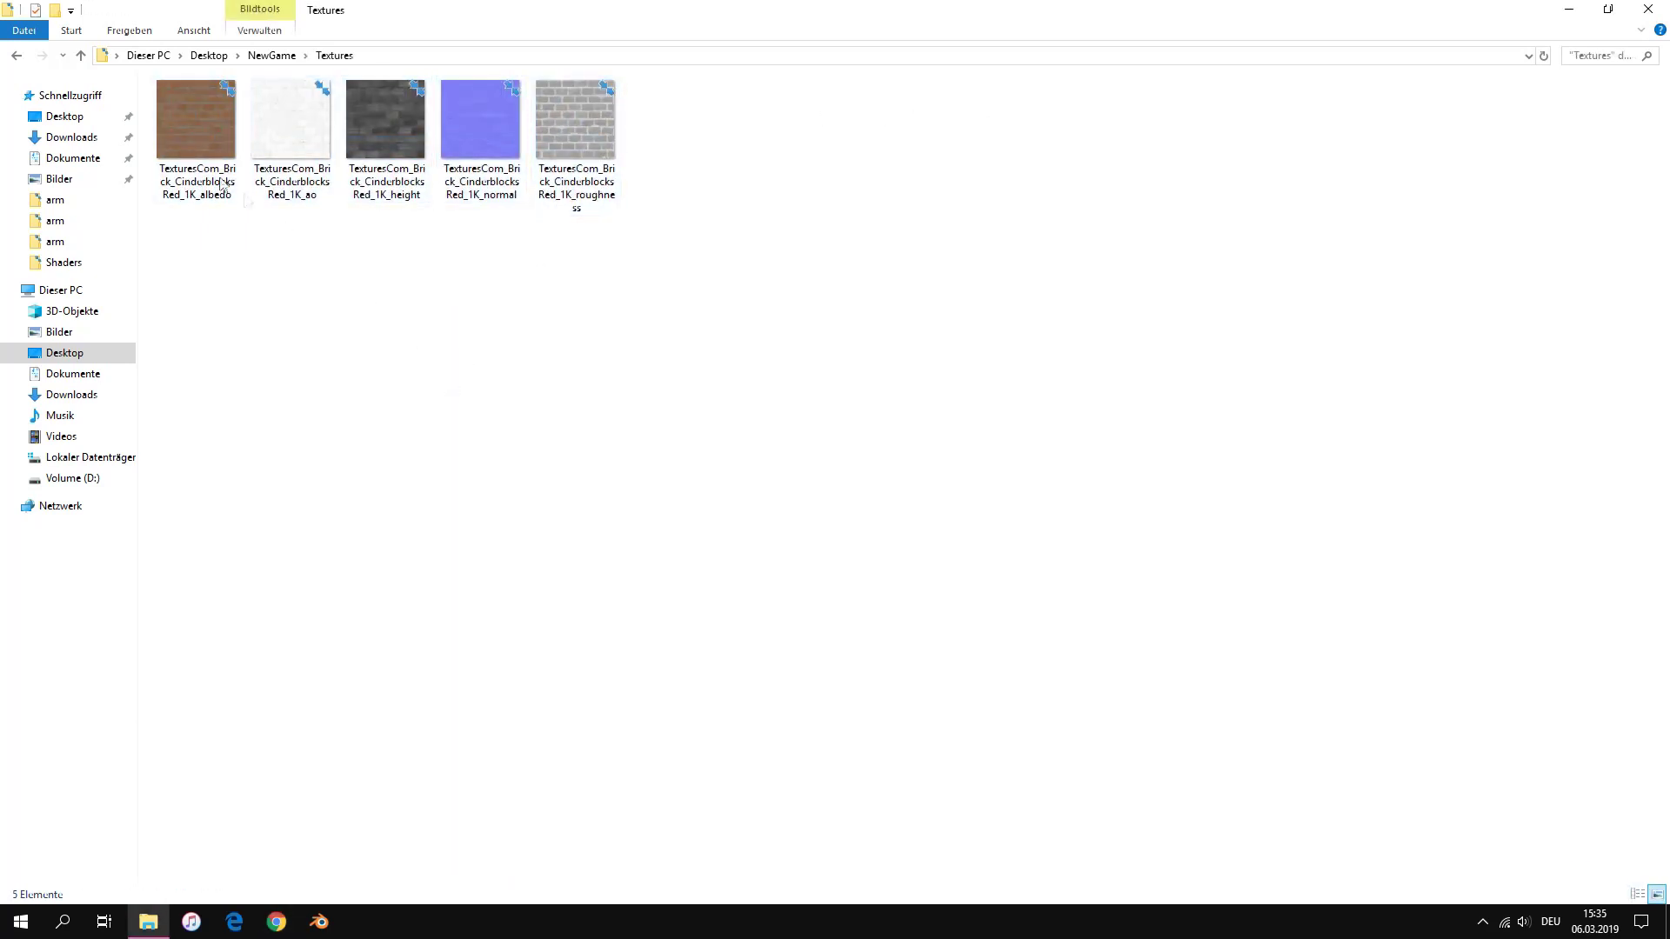
left_click(195, 154)
right_click(195, 154)
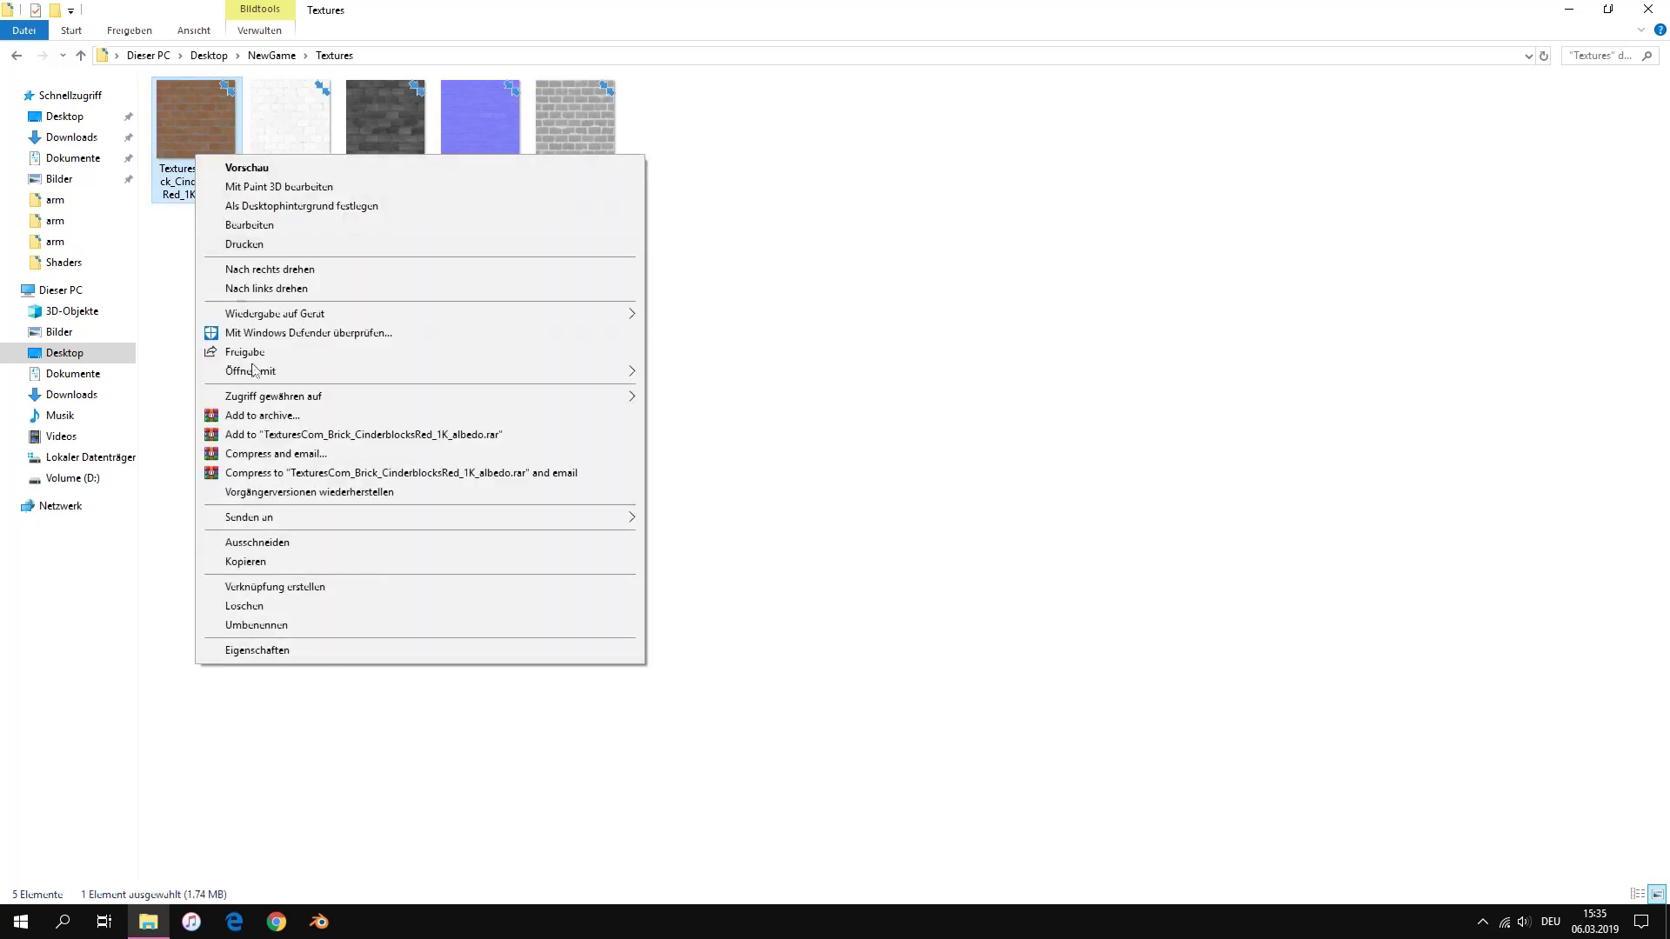
left_click(318, 627)
type("base")
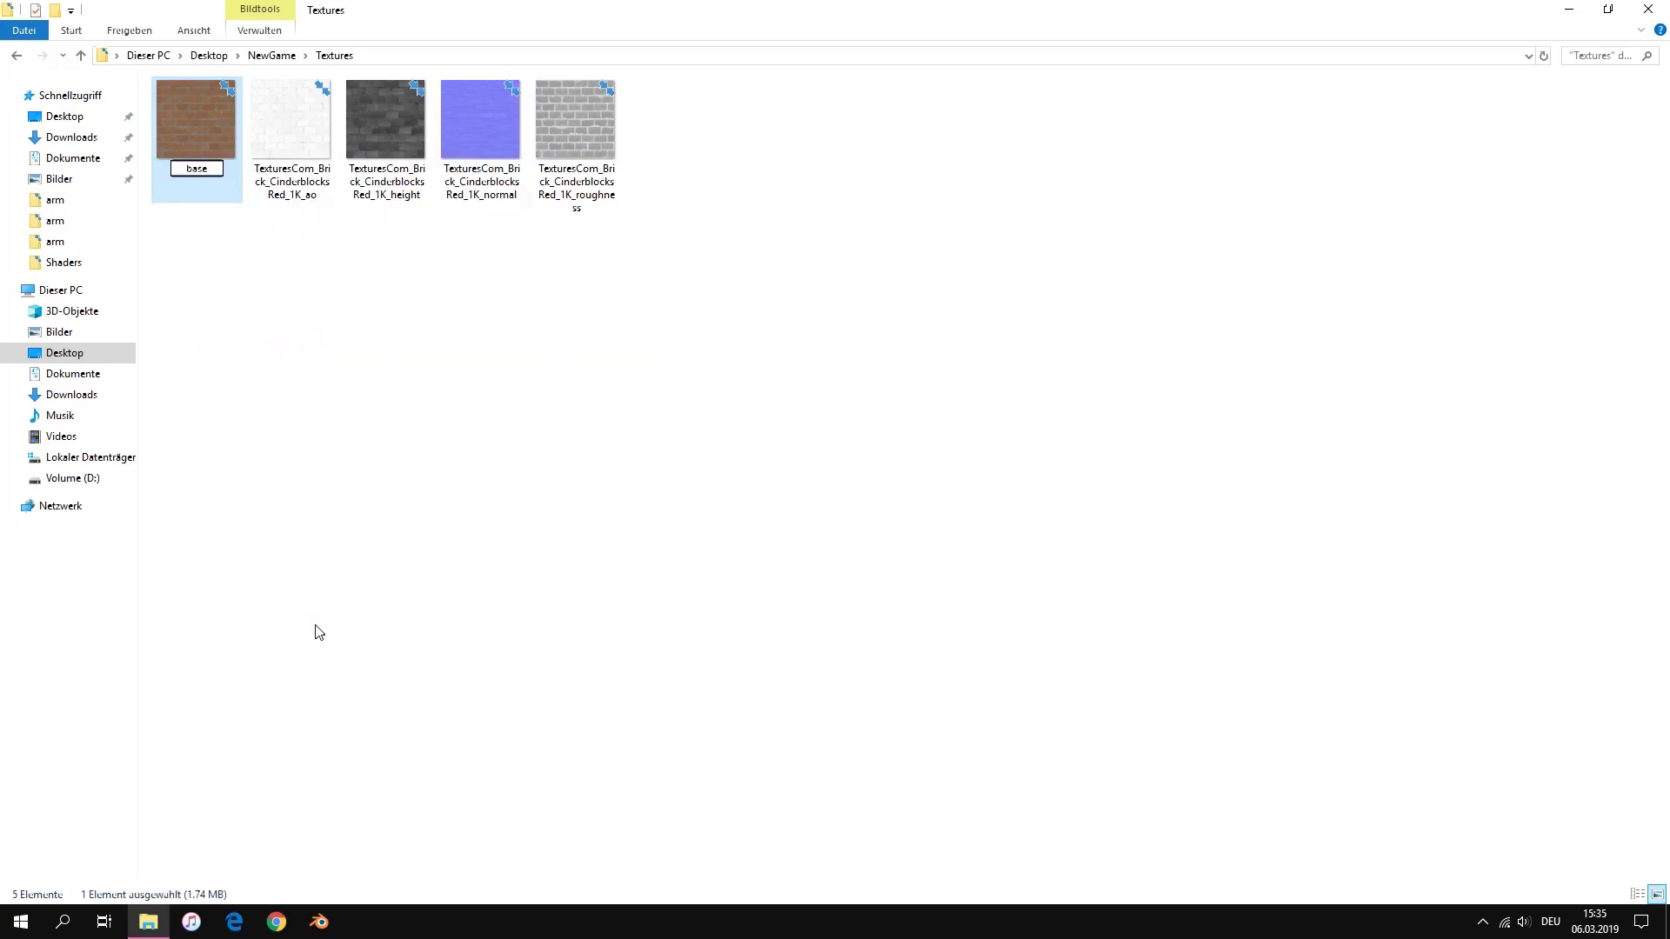
key("Return")
Rename the ambient occlusion map file as Ao
left_click(293, 174)
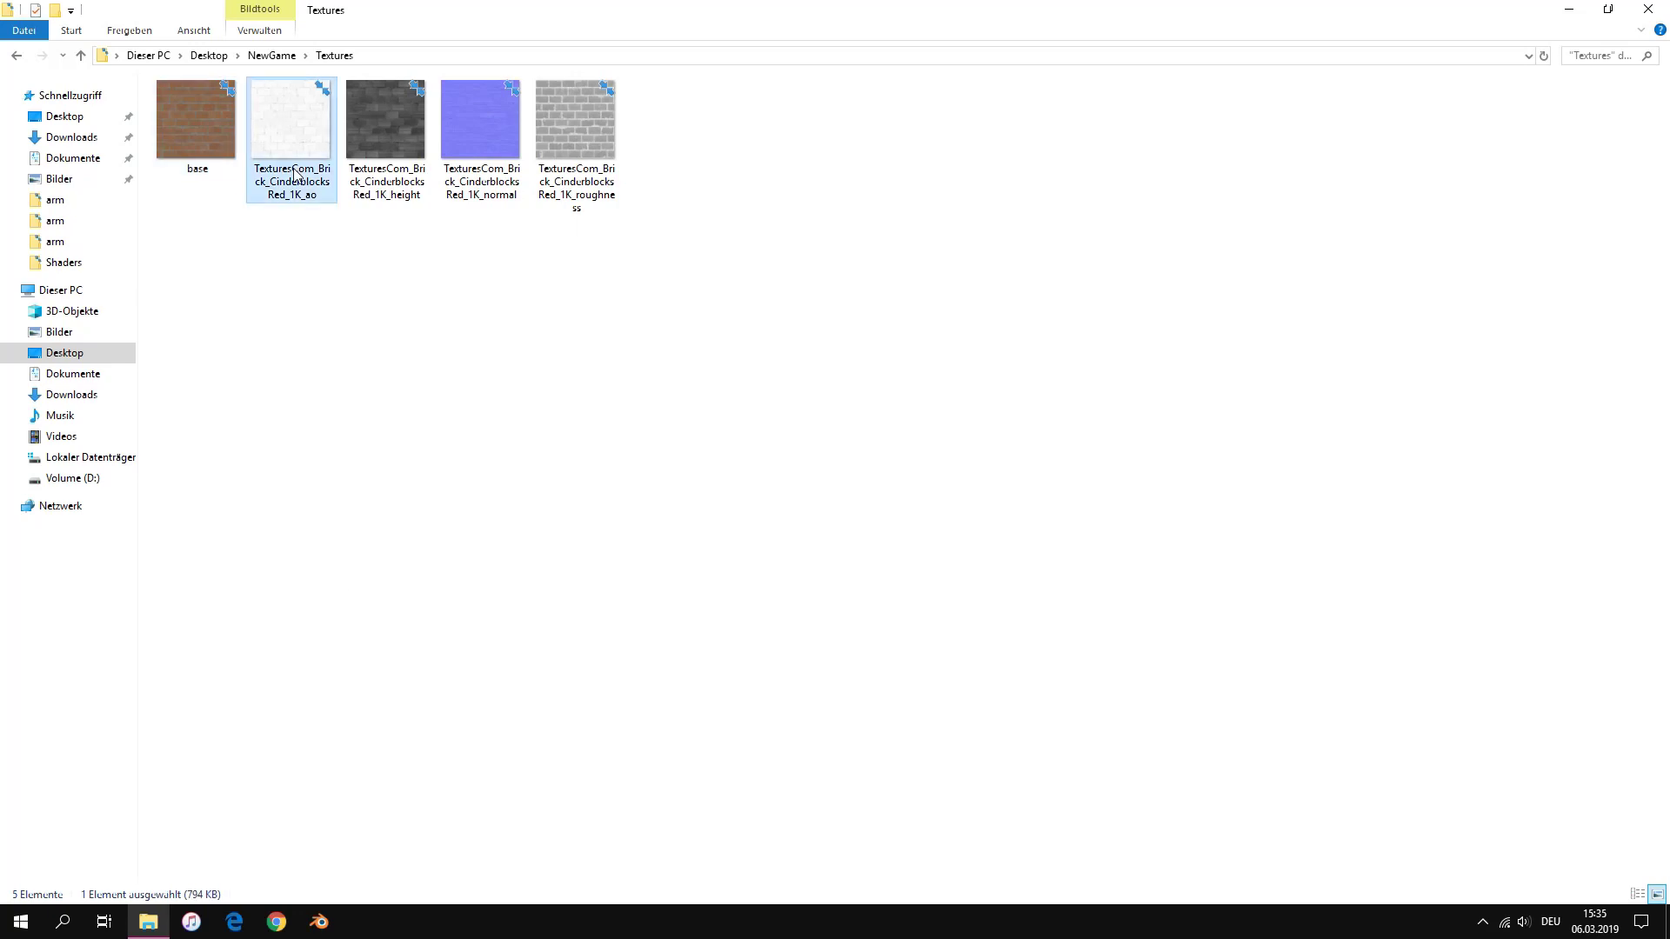
right_click(309, 174)
left_click(435, 639)
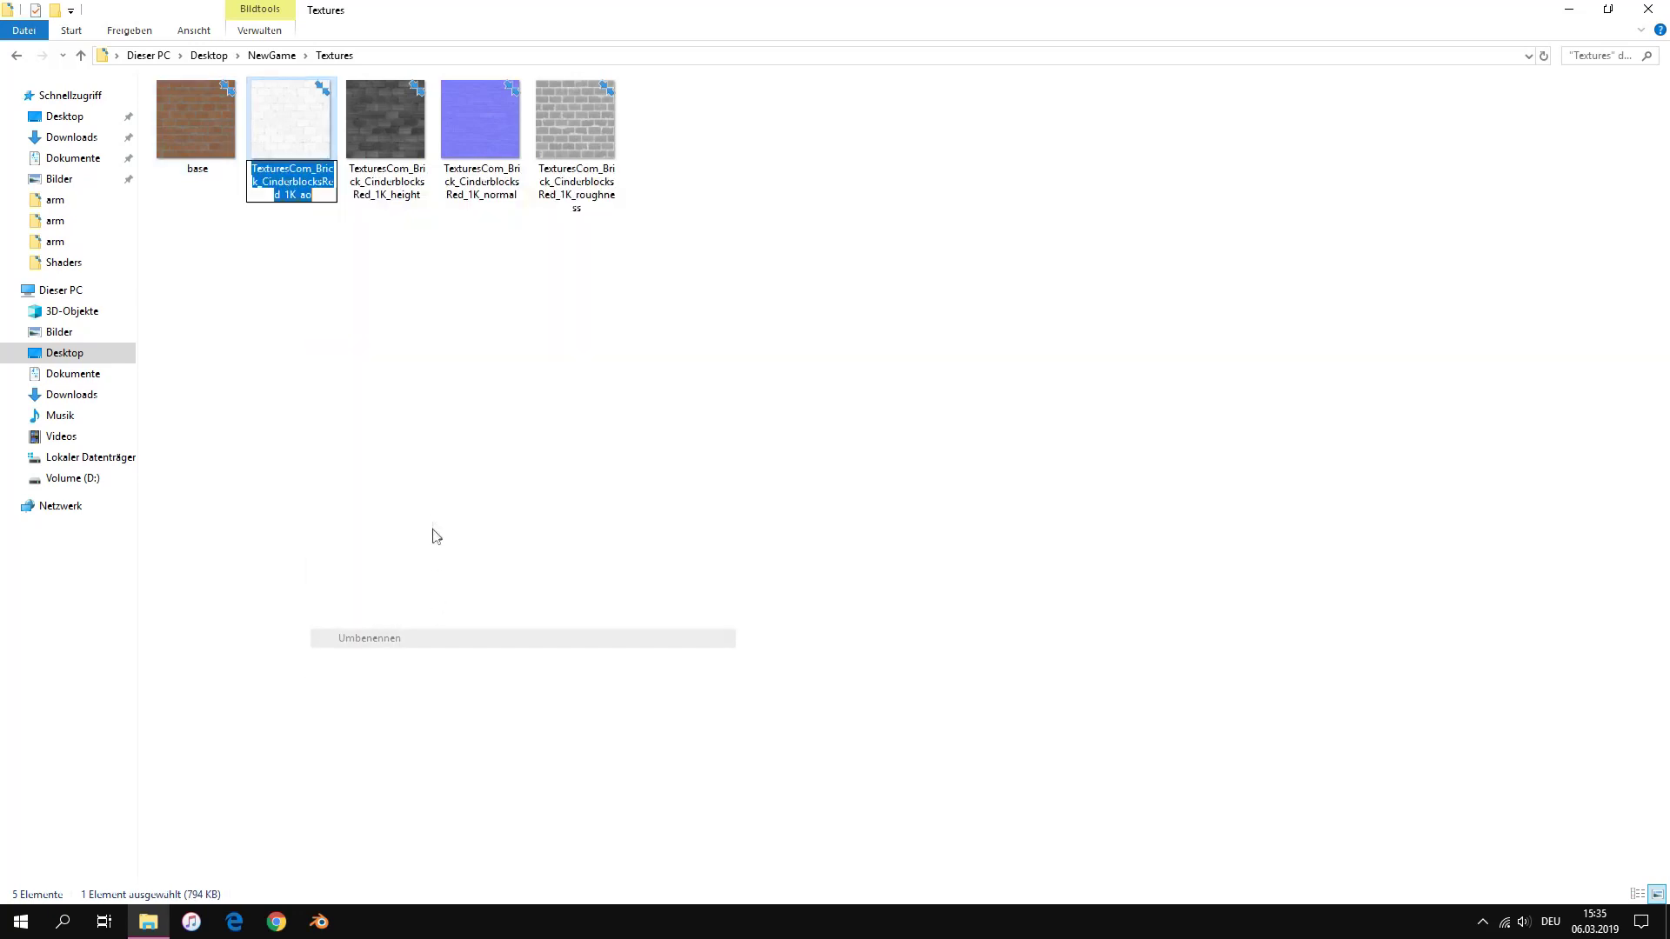
type("Ao")
key("Return")
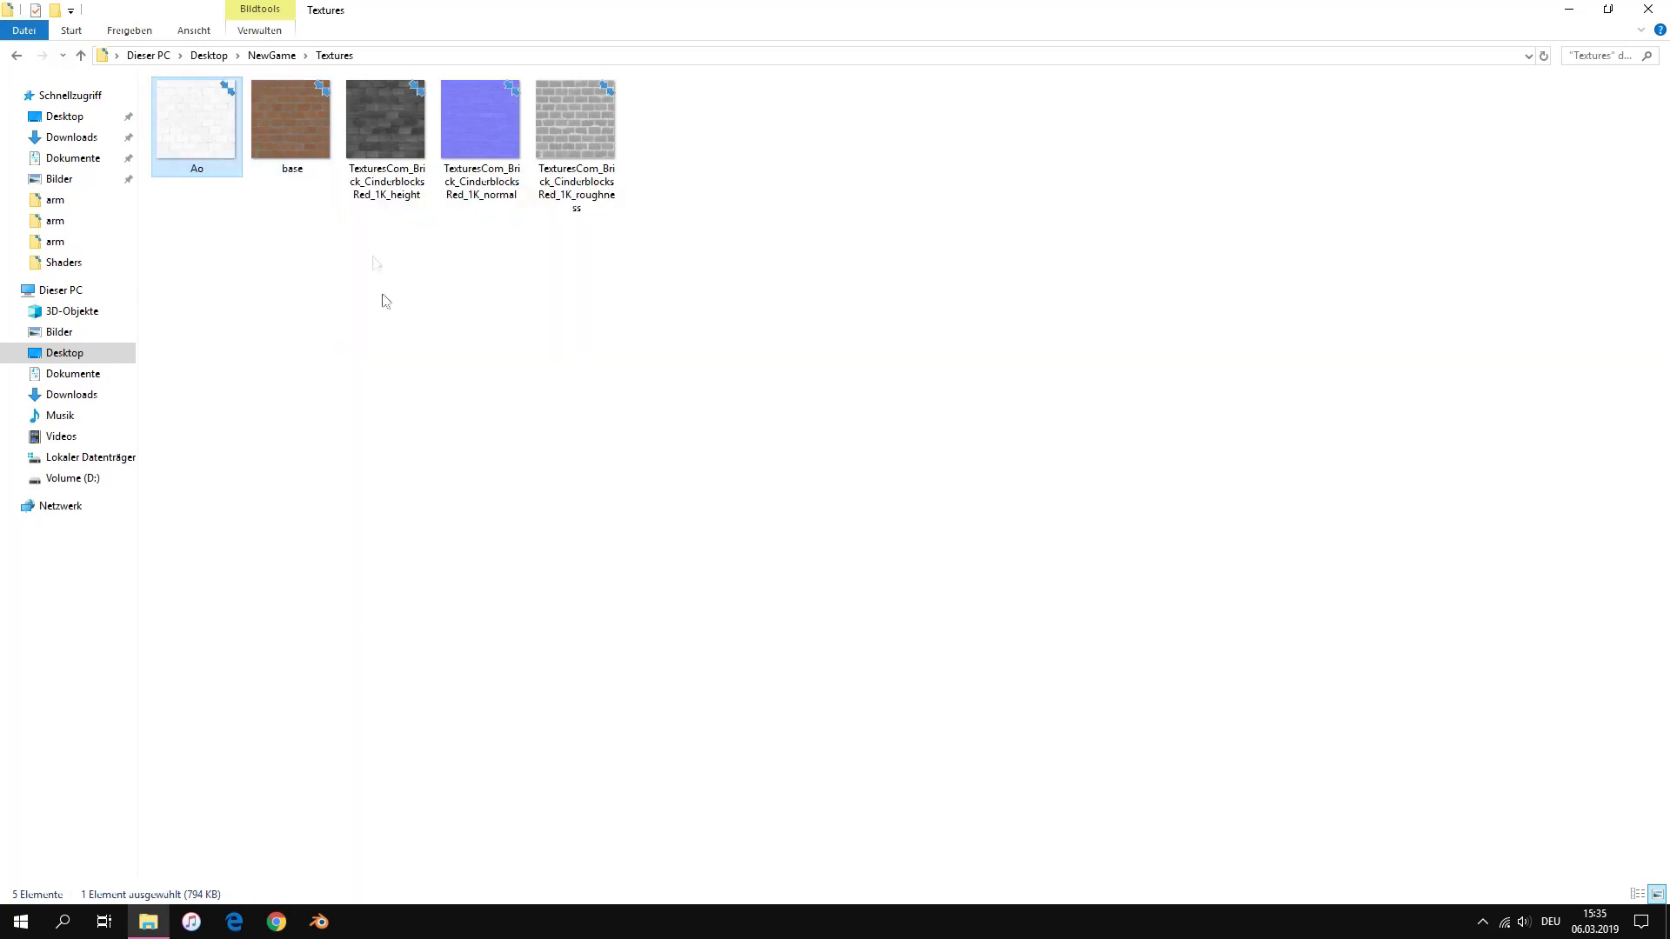
Rename the height map file as Height
right_click(376, 200)
left_click(507, 668)
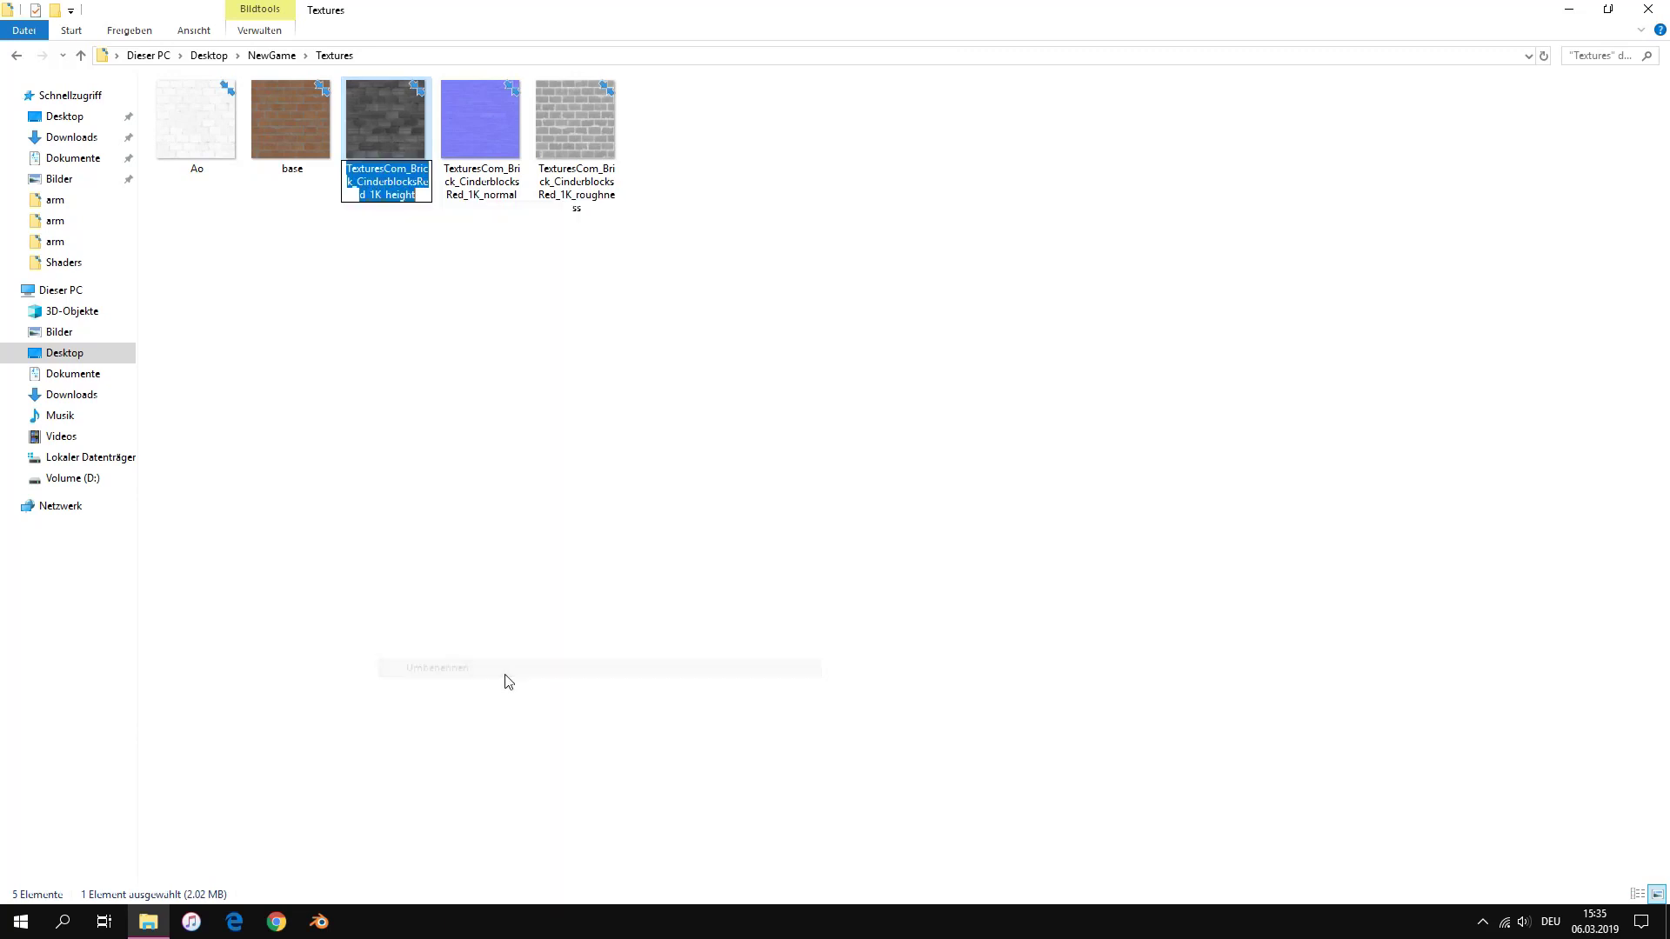
type("H")
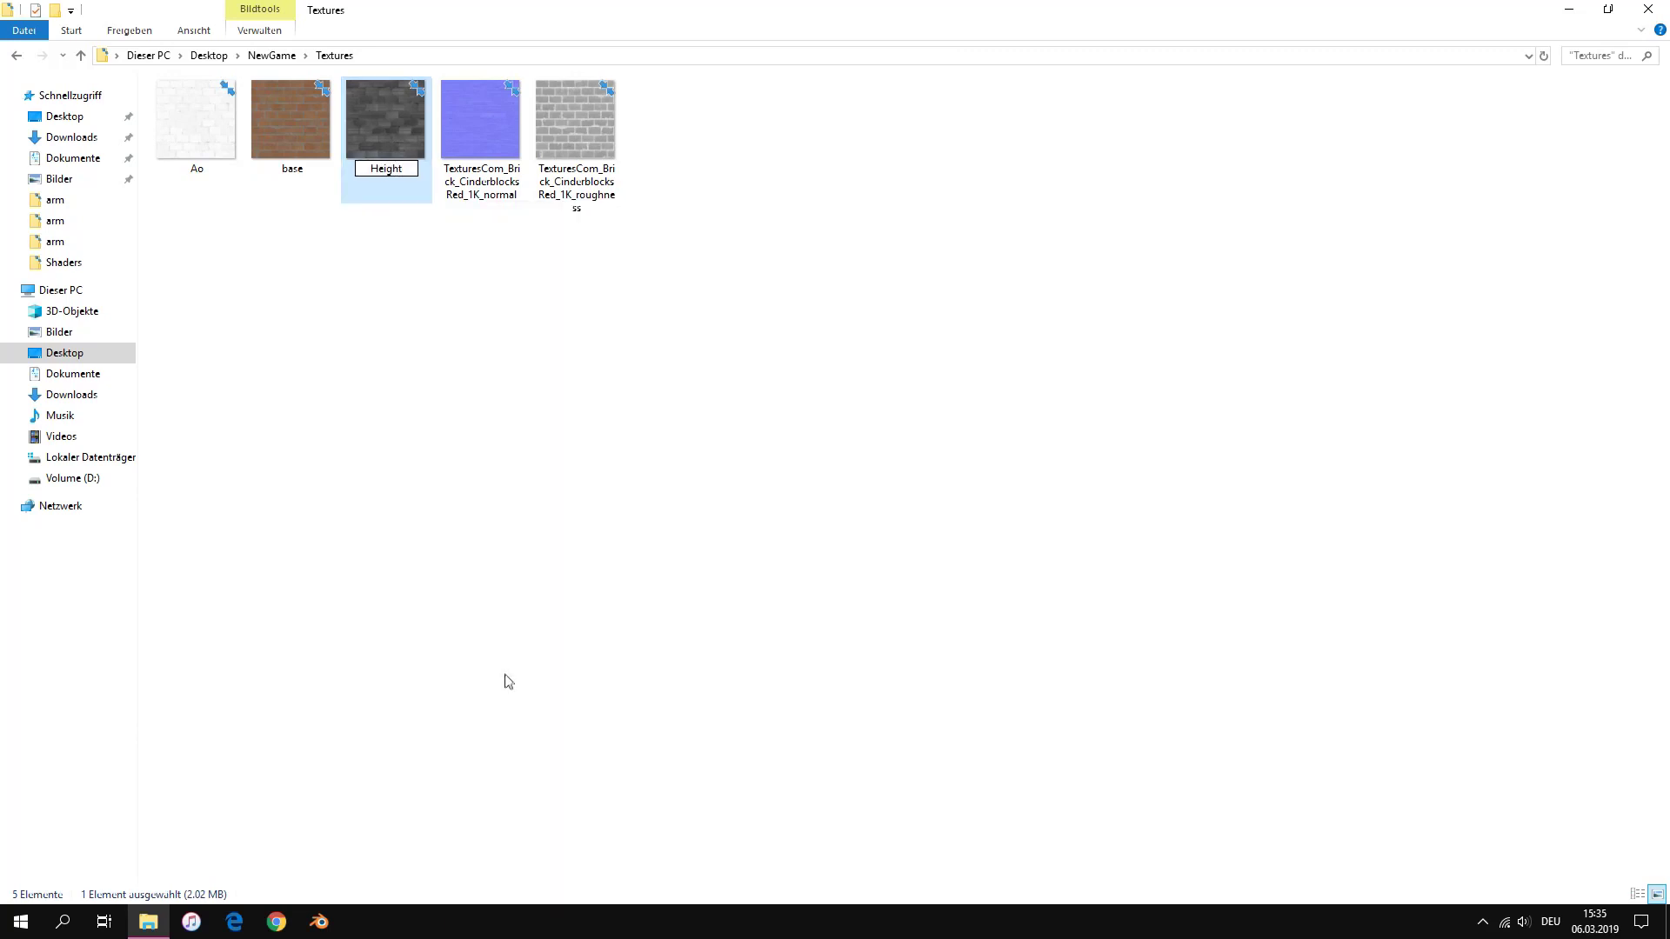
key("Return")
Rename the normal map file as Normal
right_click(486, 198)
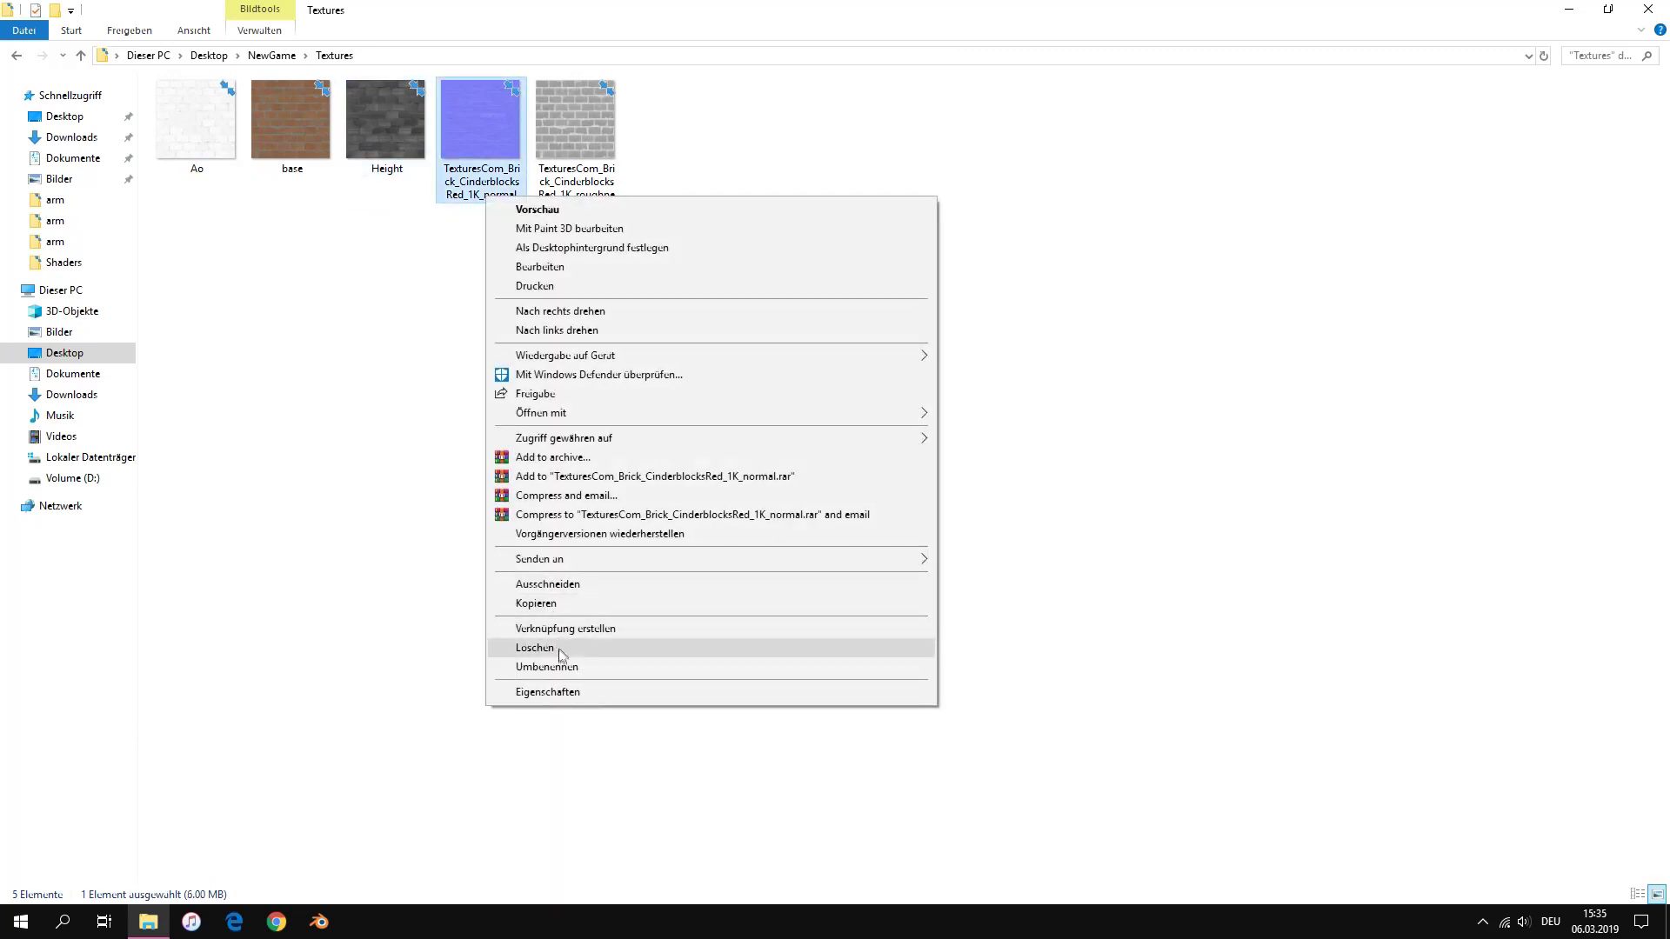
left_click(561, 666)
type("Normal")
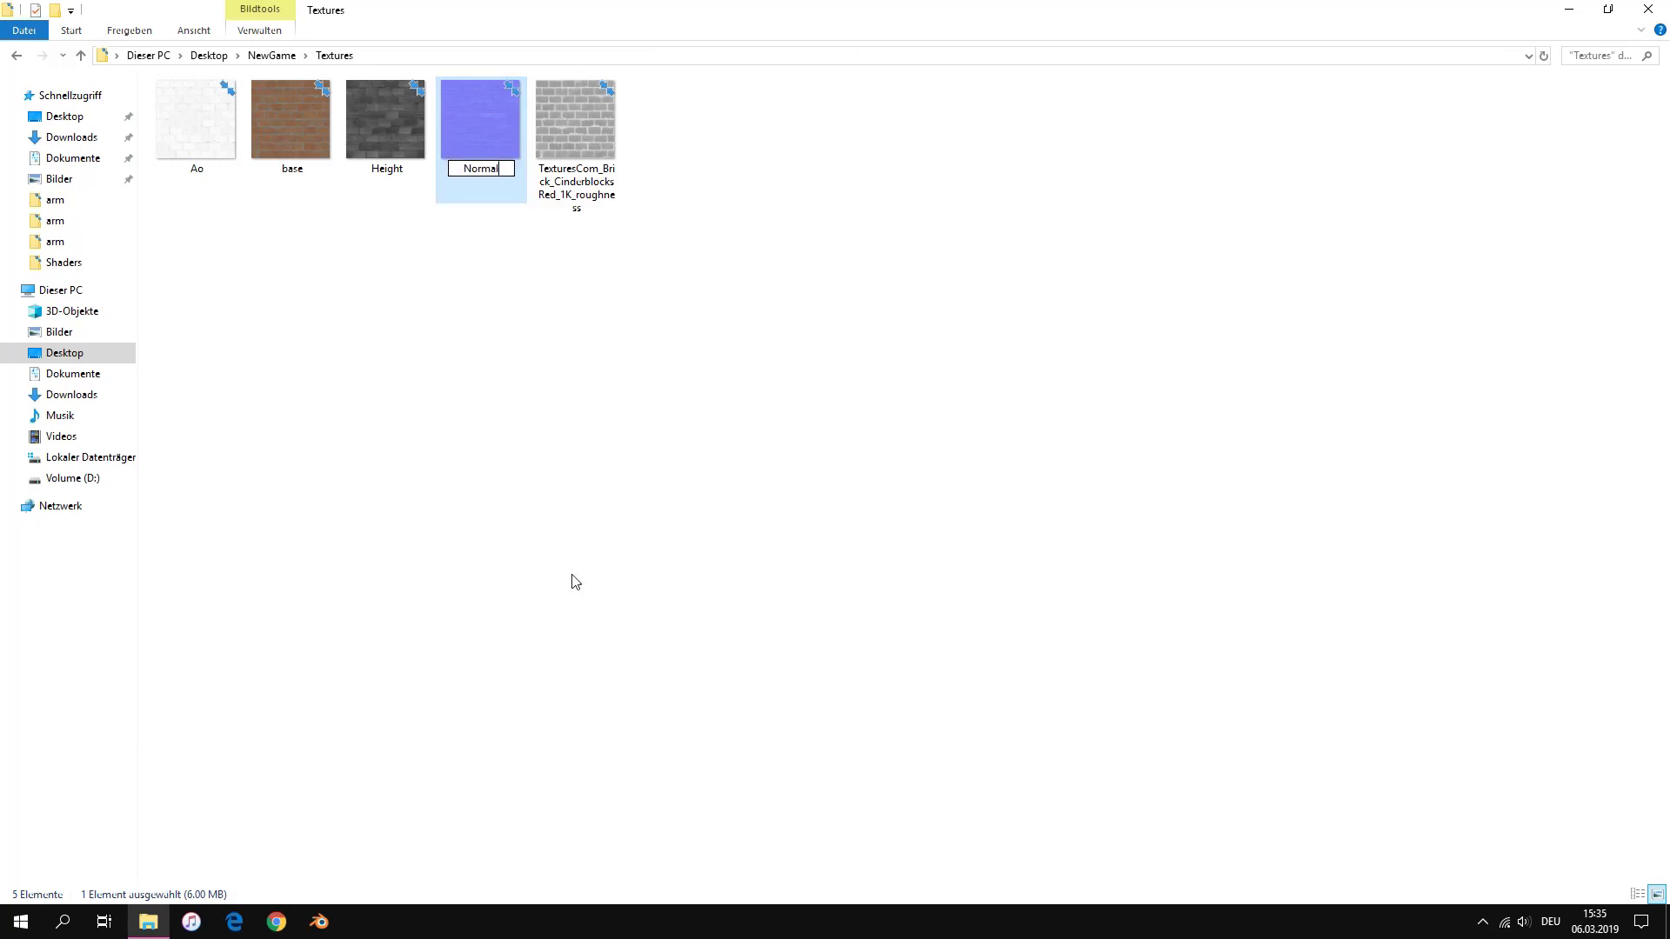
key("Return")
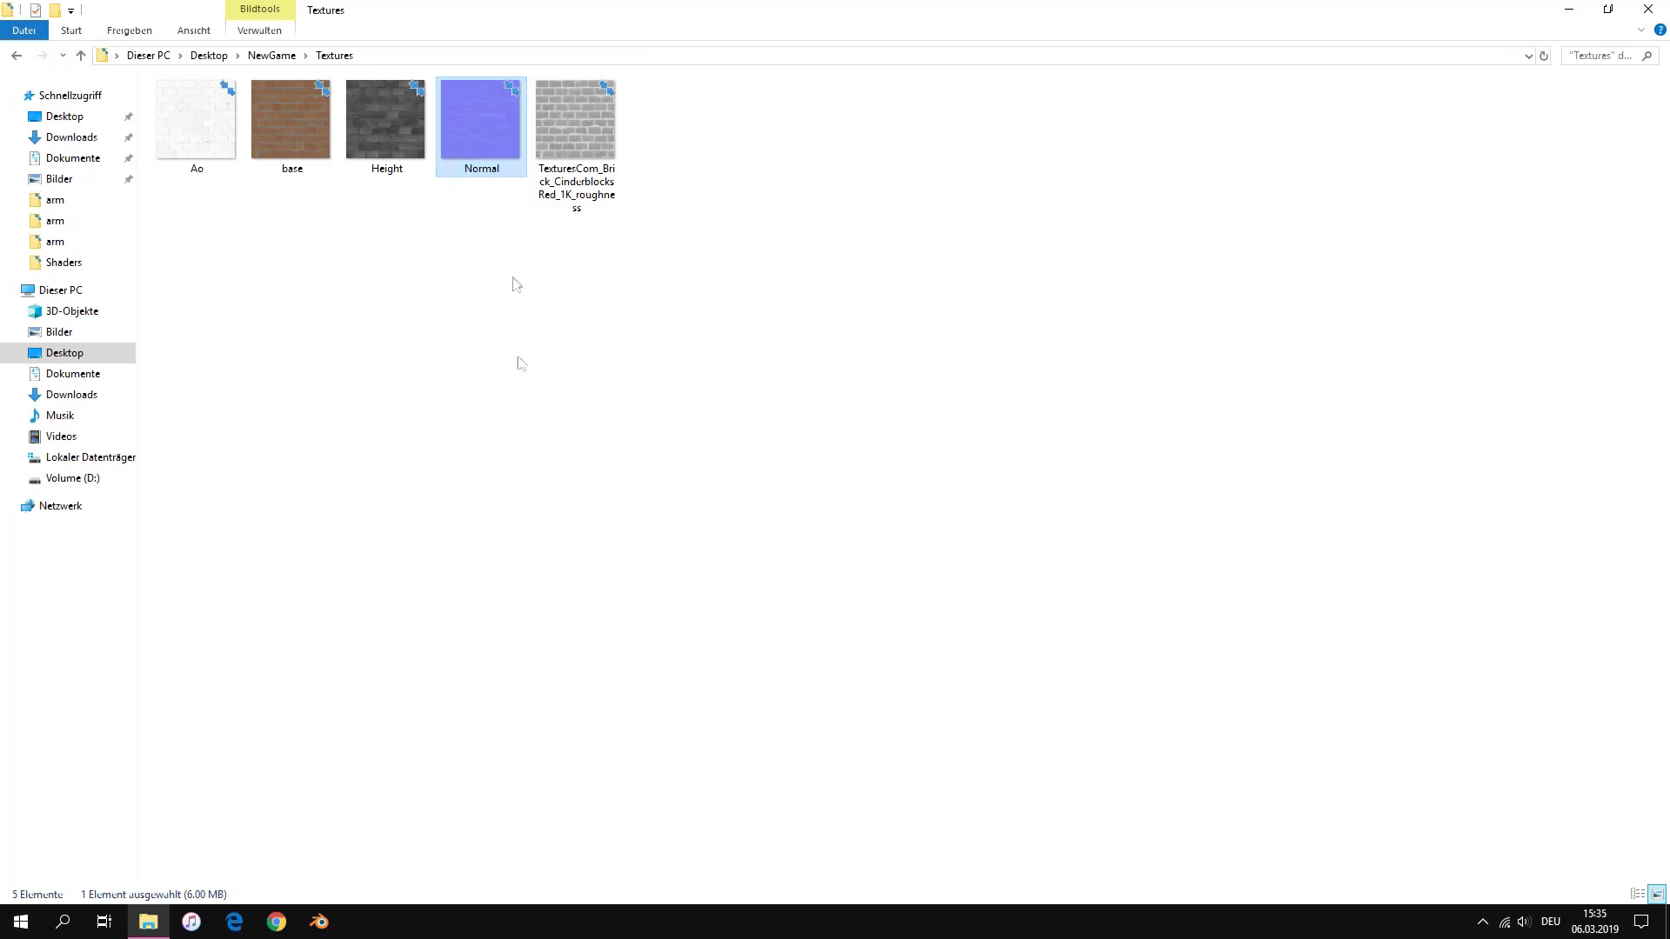
Rename the roughness map file as Roughness and refresh the Textures folder
right_click(561, 187)
left_click(648, 657)
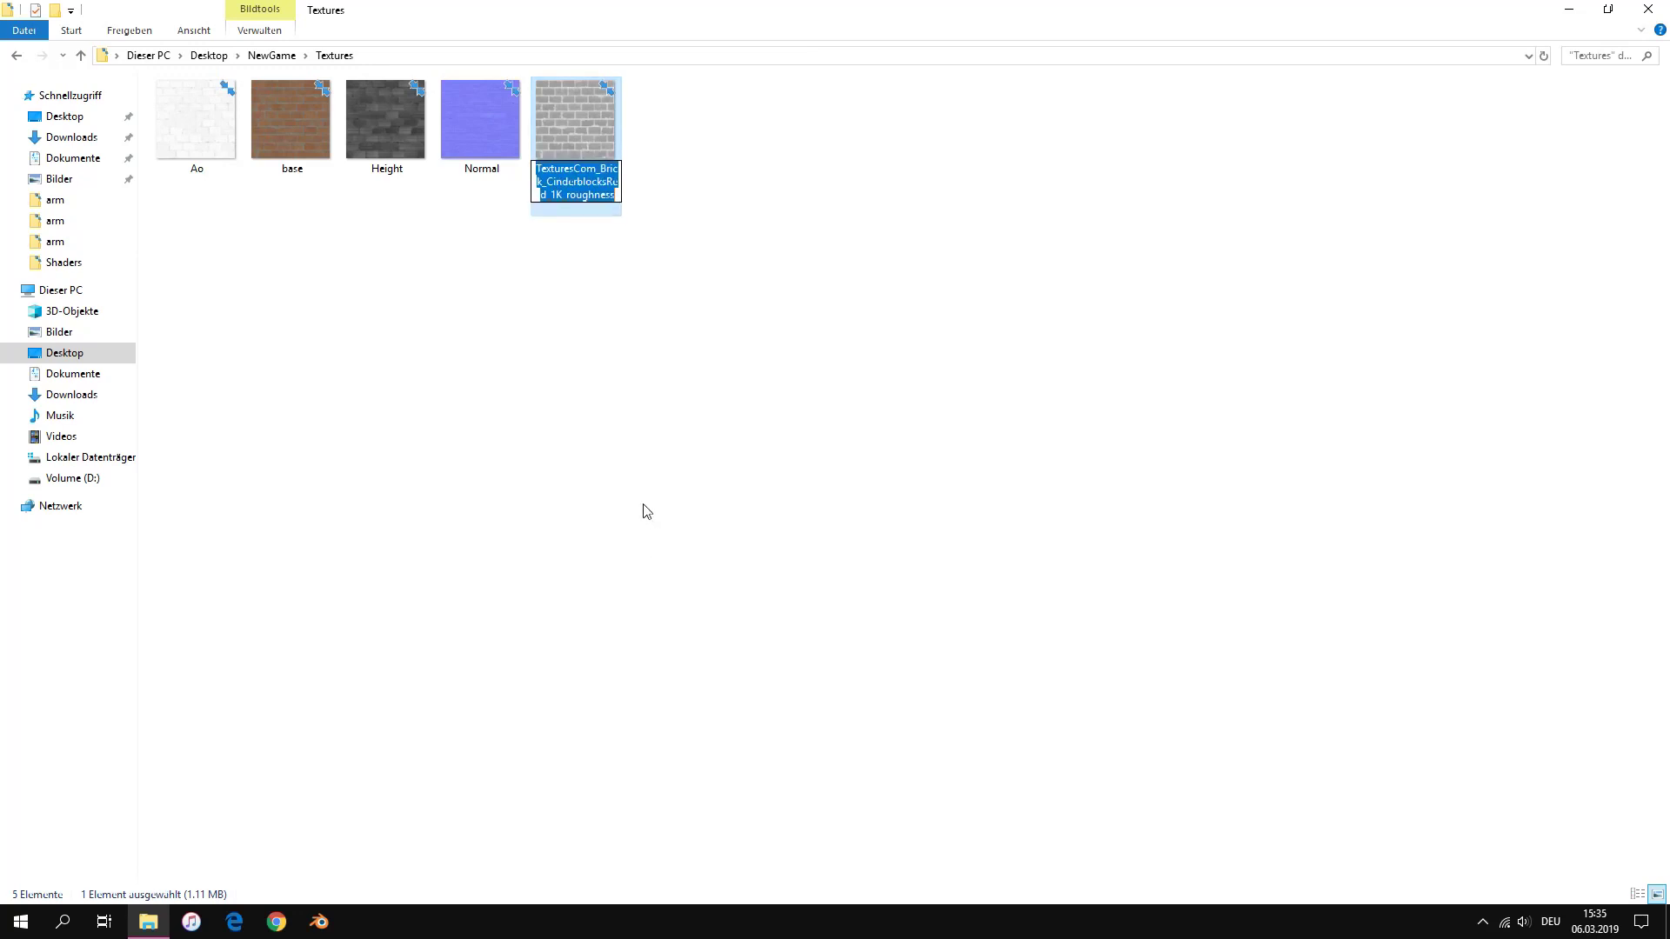
type("Roughness$")
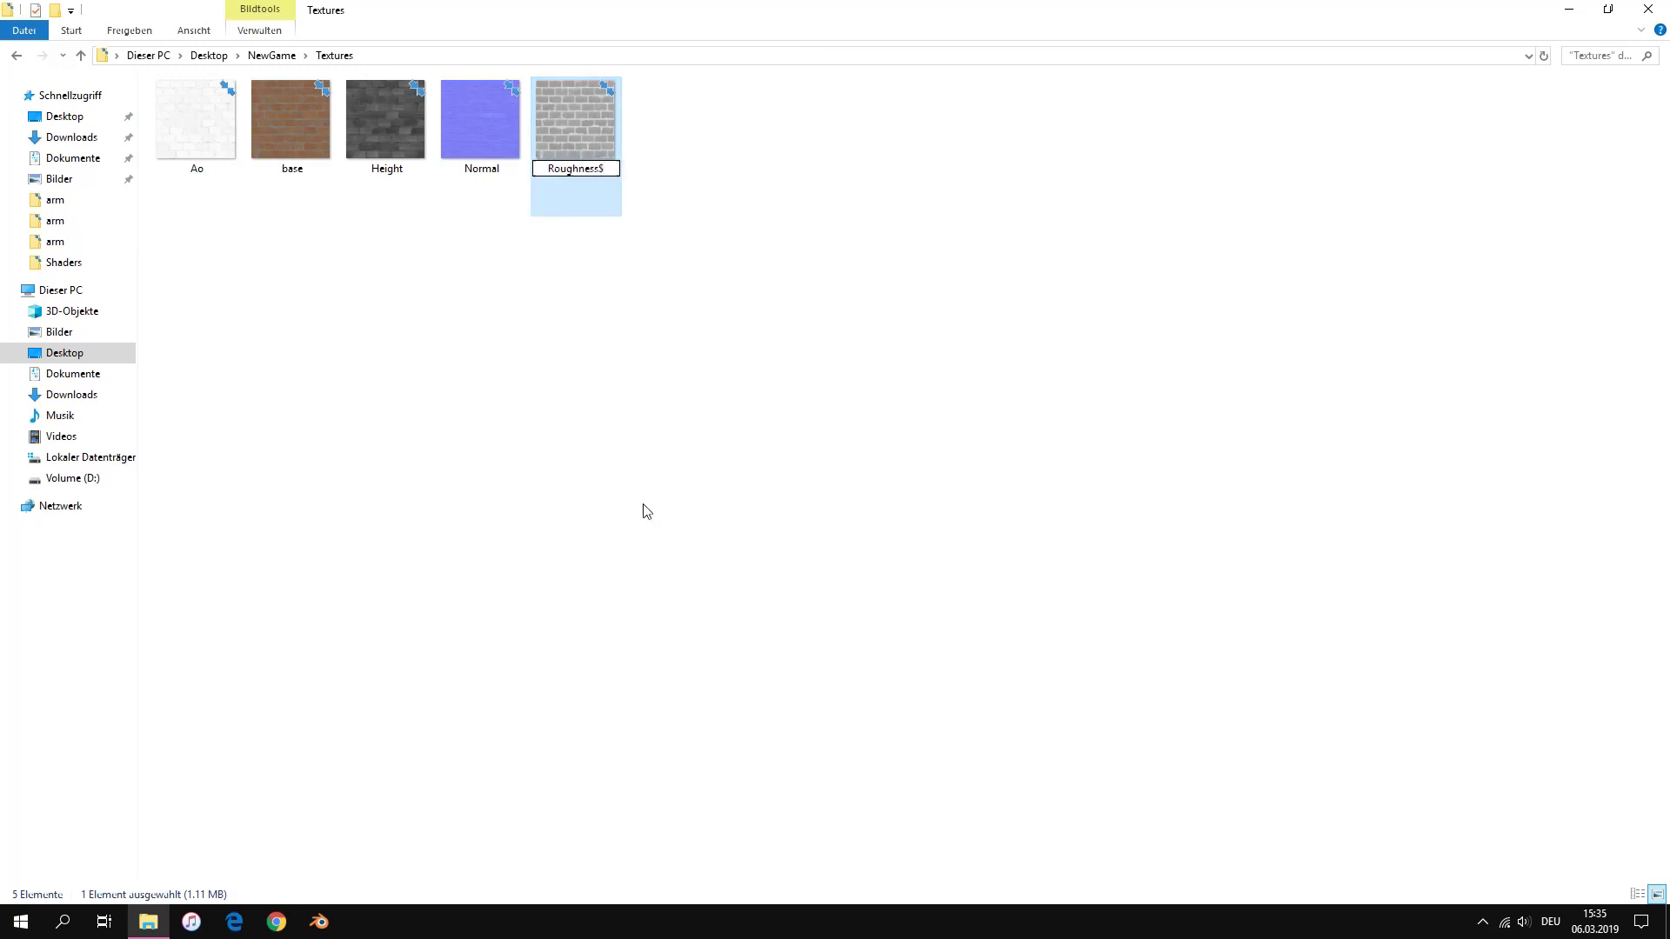
key("Return")
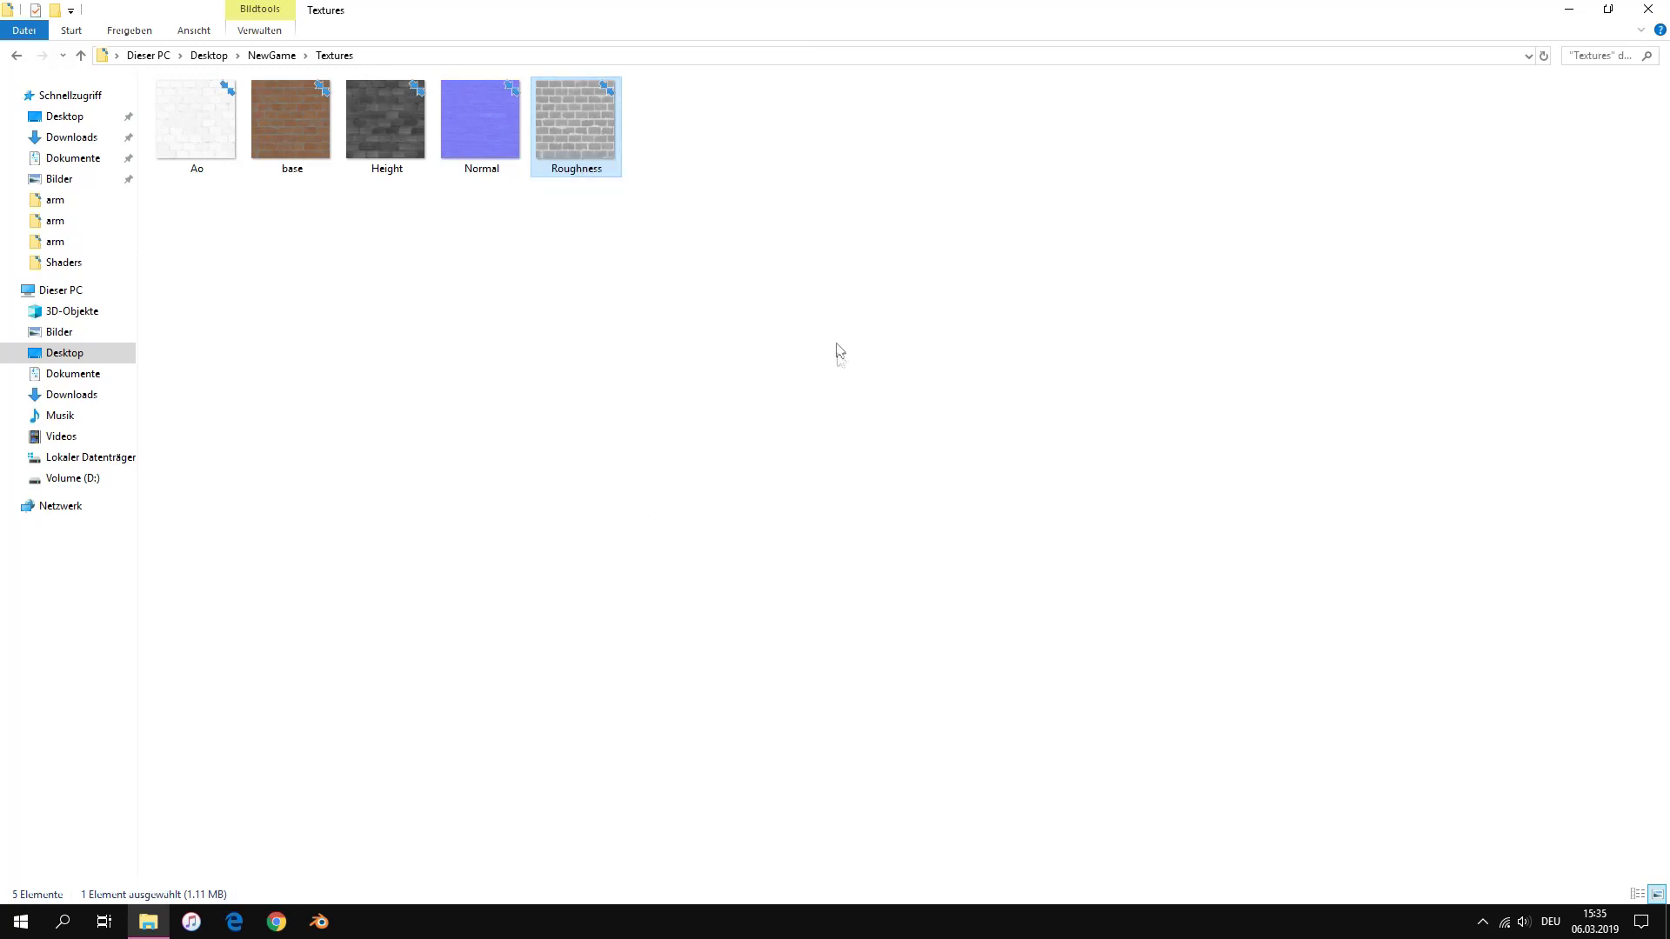
left_click_drag(837, 352, 213, 105)
right_click(501, 299)
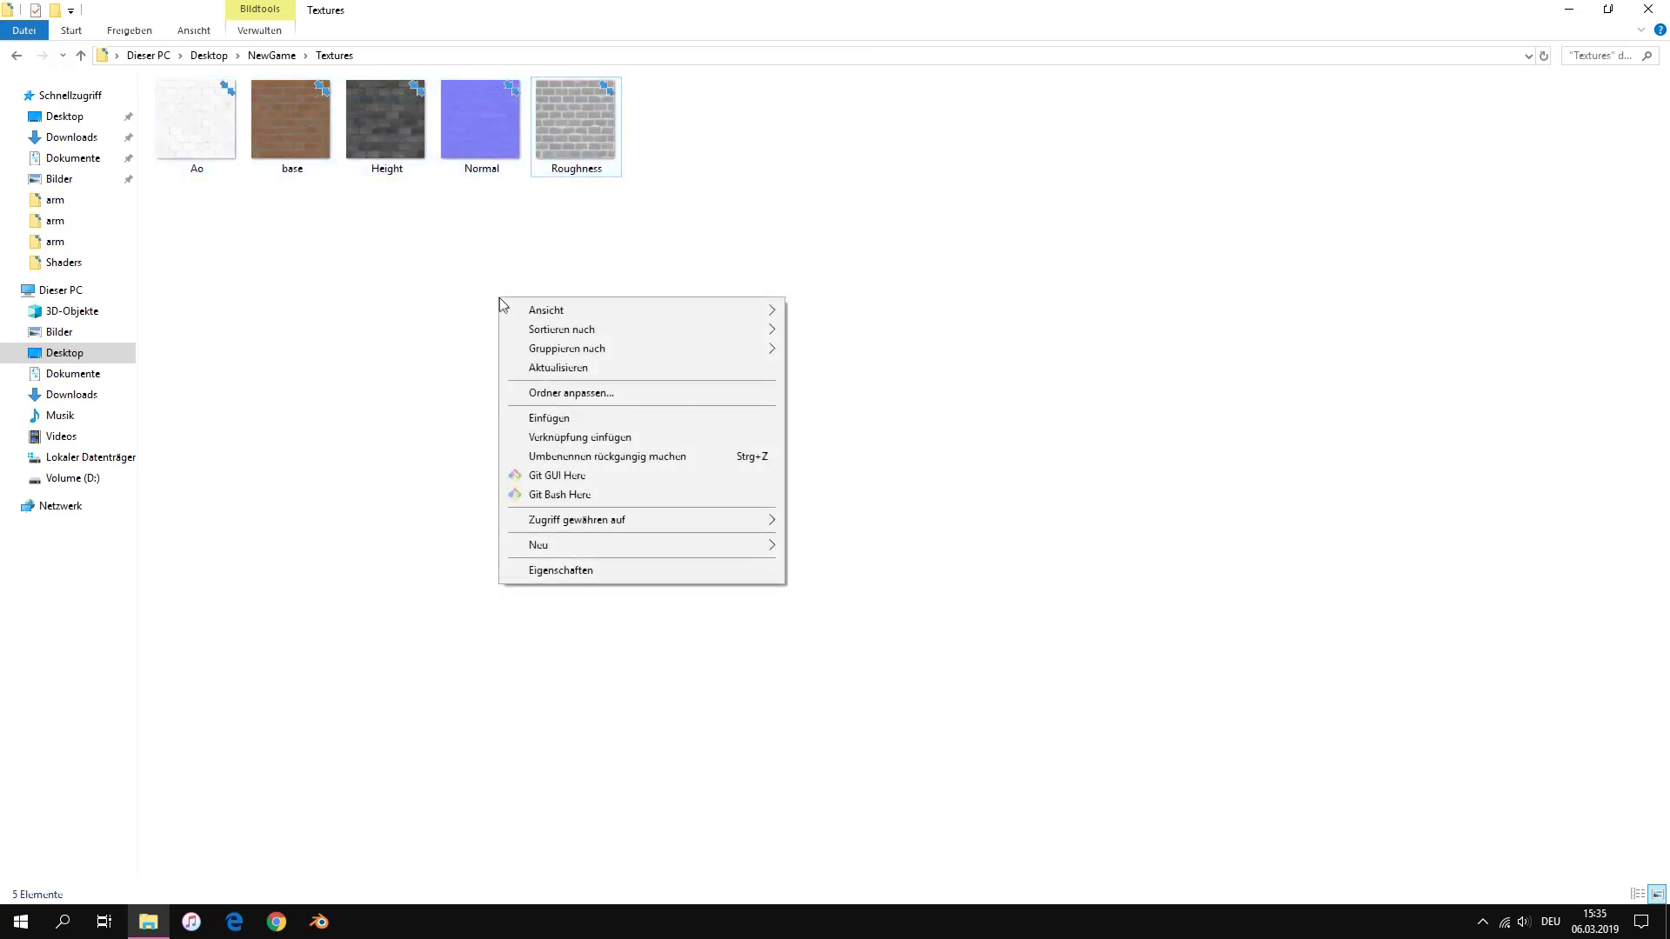
left_click(552, 370)
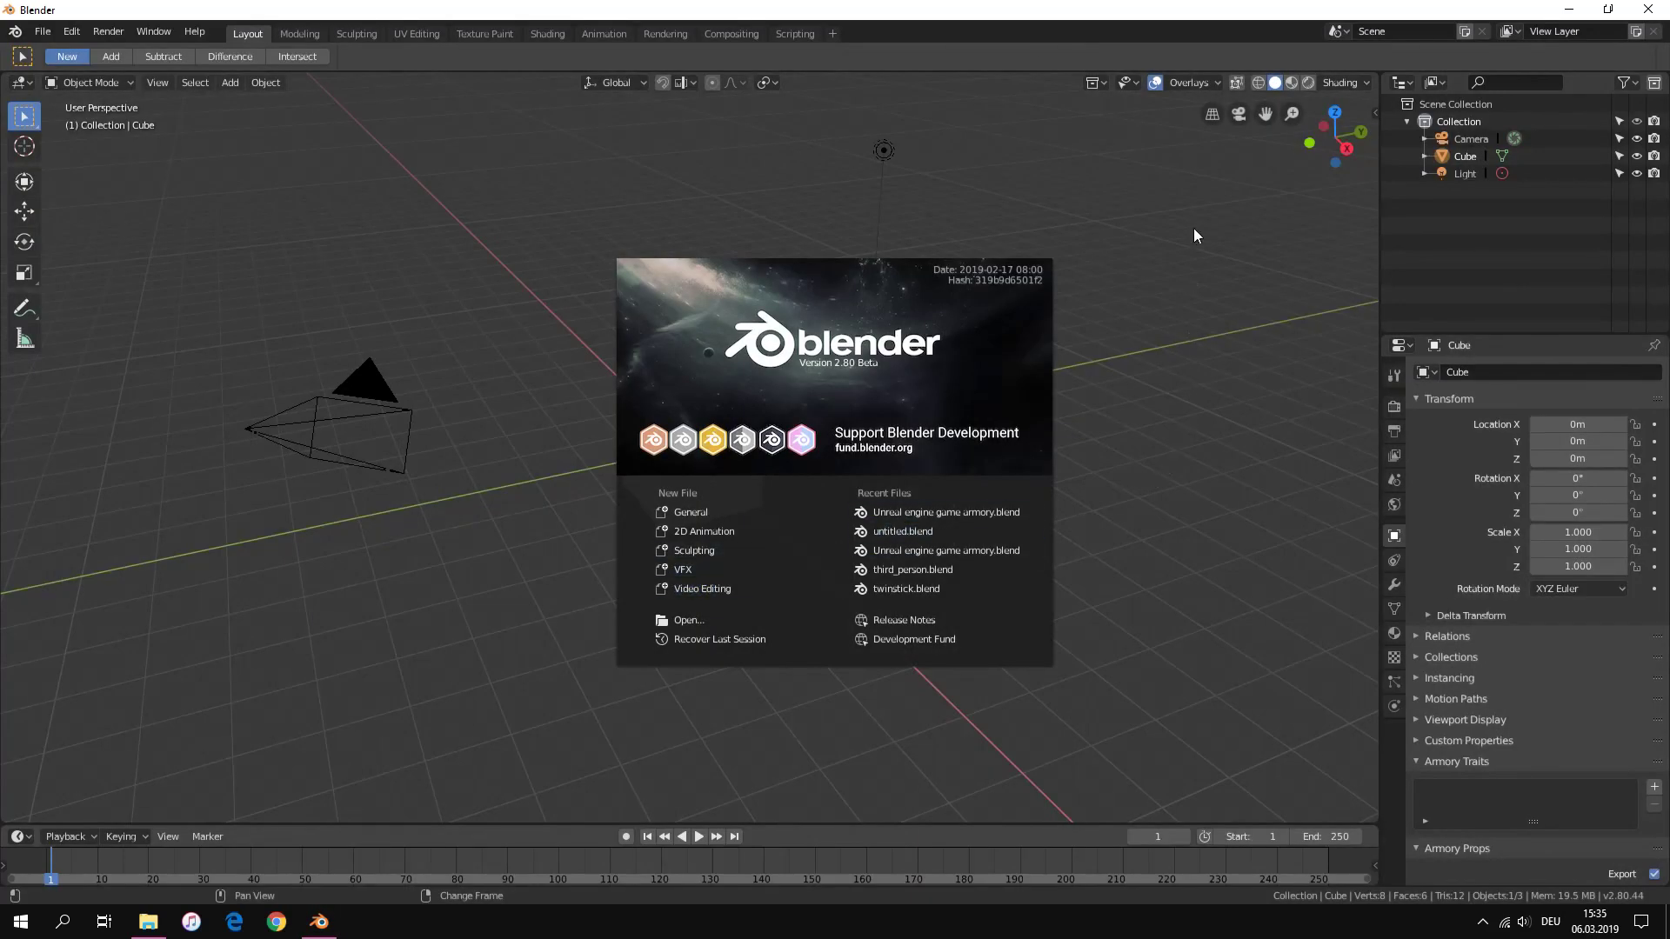
Switch to Blender, dismiss the splash screen, and open beginner game.blend from the NewGame folder on the Desktop
left_click(1193, 231)
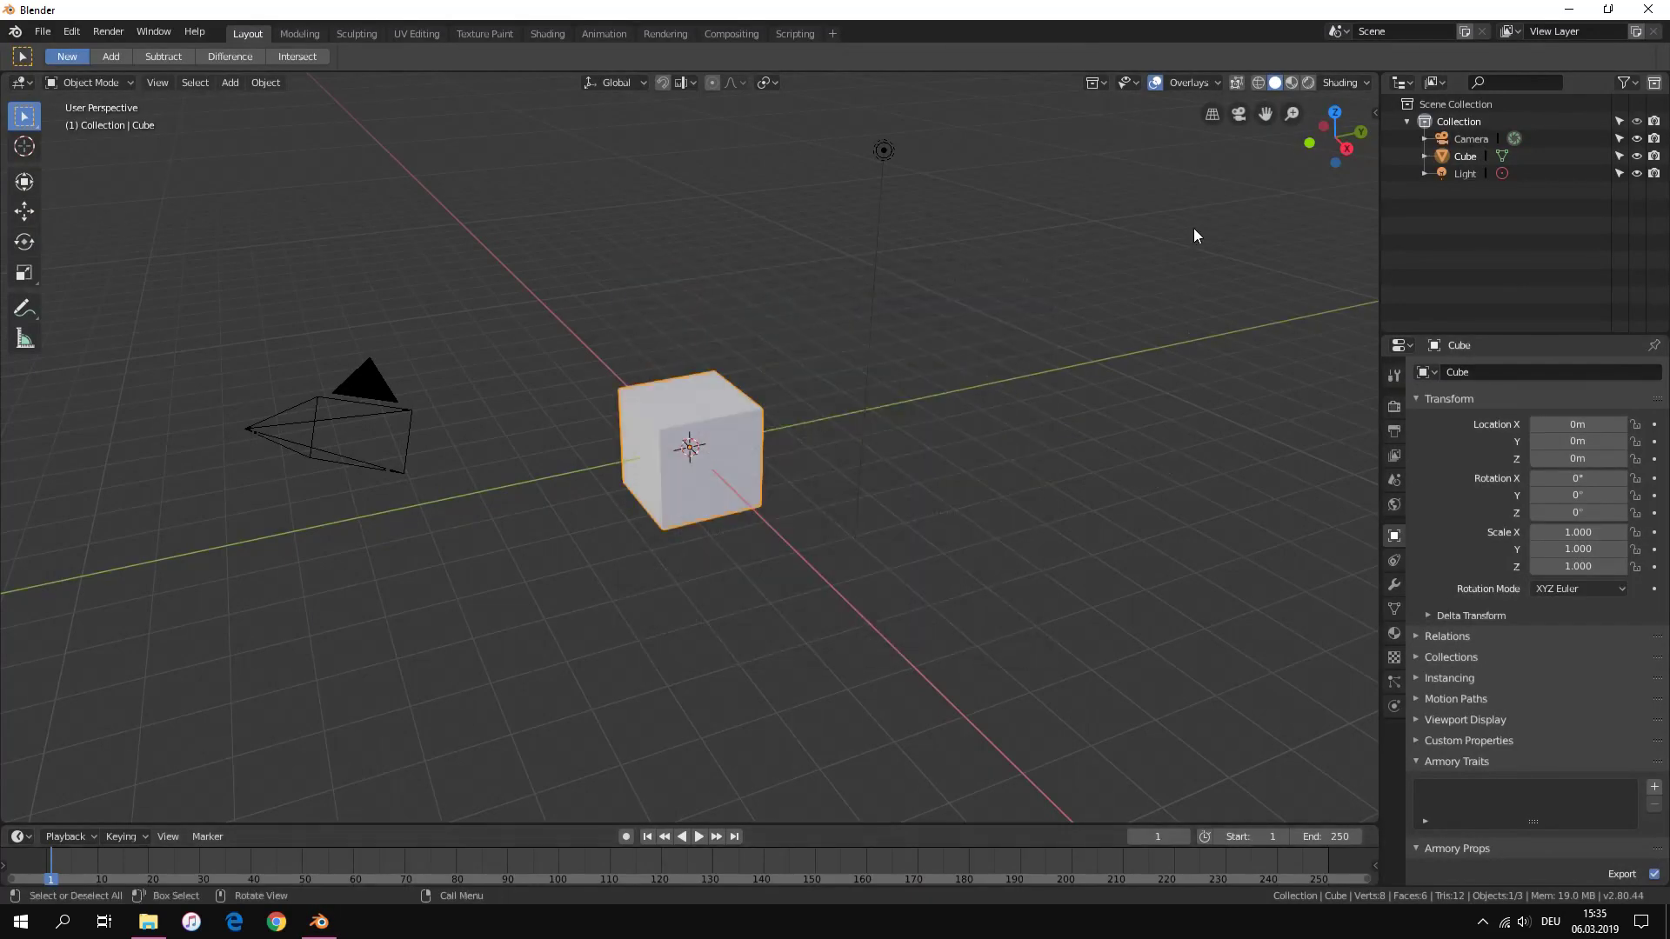
left_click(55, 33)
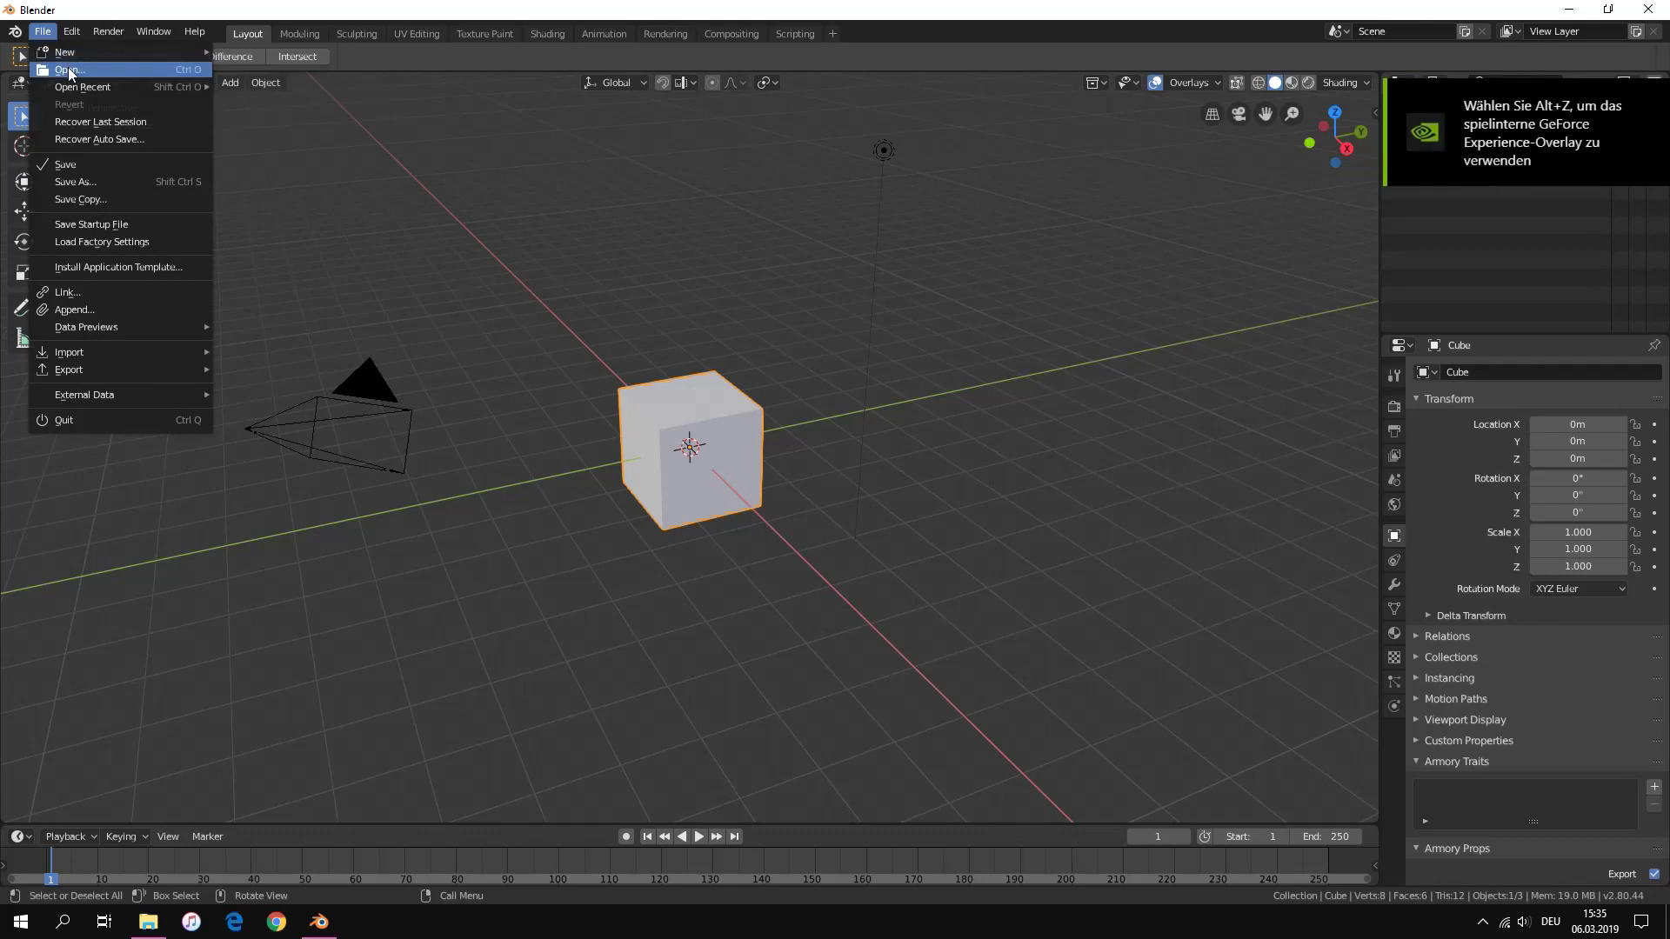
left_click(68, 69)
left_click(61, 238)
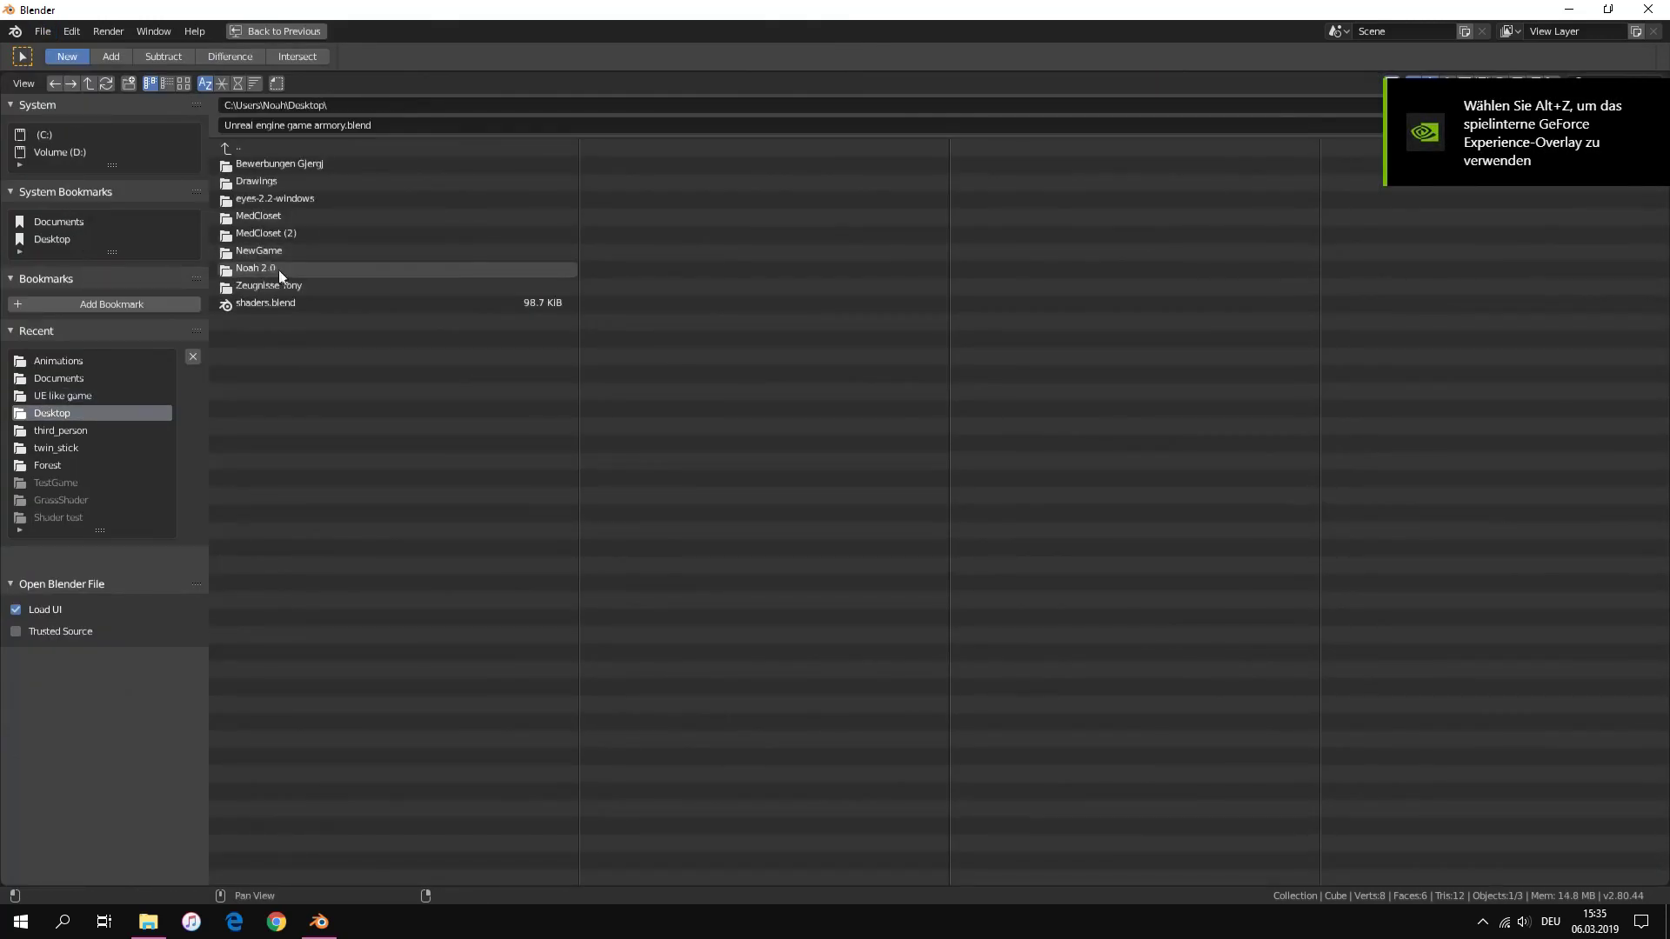
left_click(288, 250)
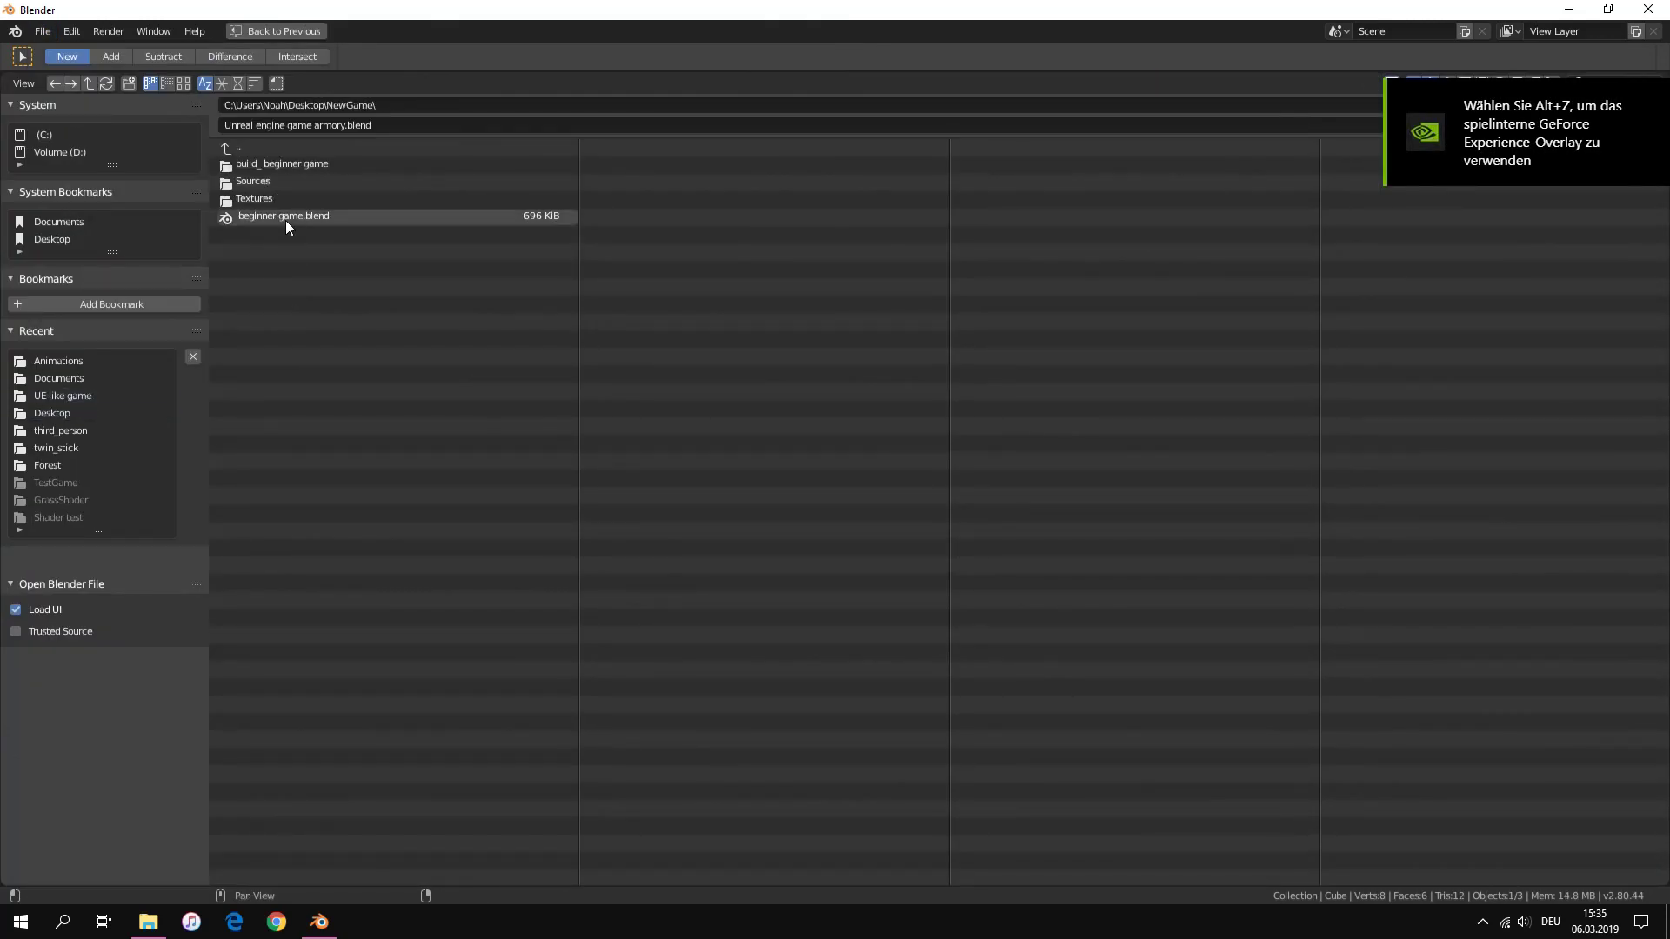
double_click(363, 219)
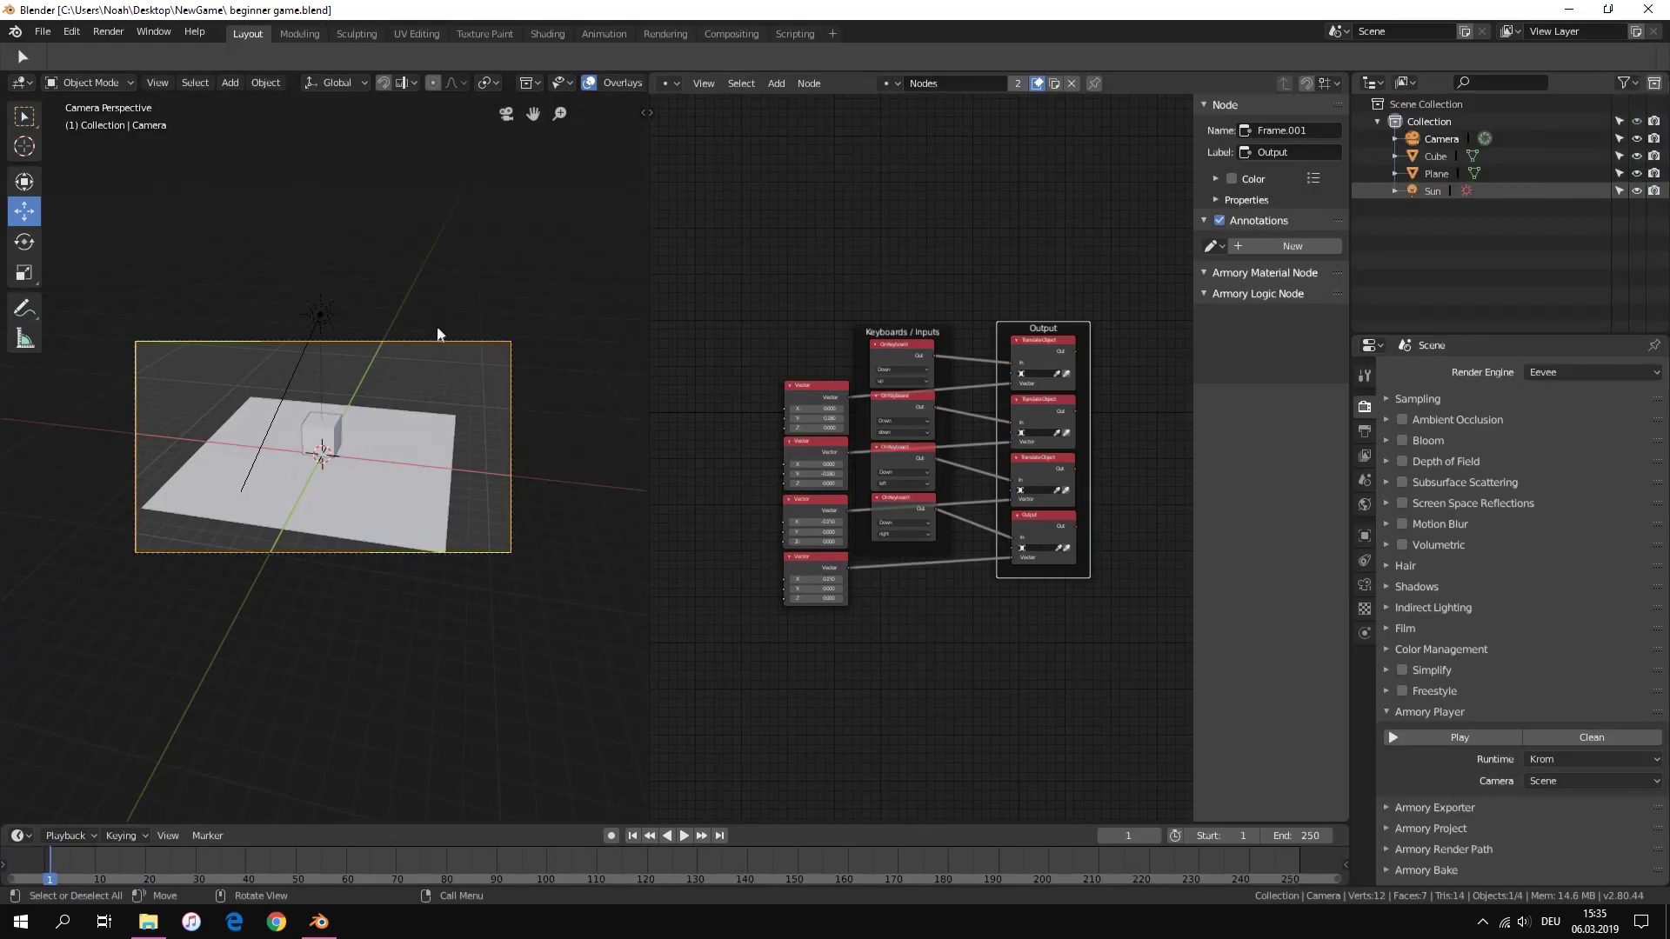
Leave the camera view, widen the 3D viewport over the logic node area, and hide the node editor's sidebar
scroll(436, 330, "up", 3)
left_click_drag(649, 157, 974, 154)
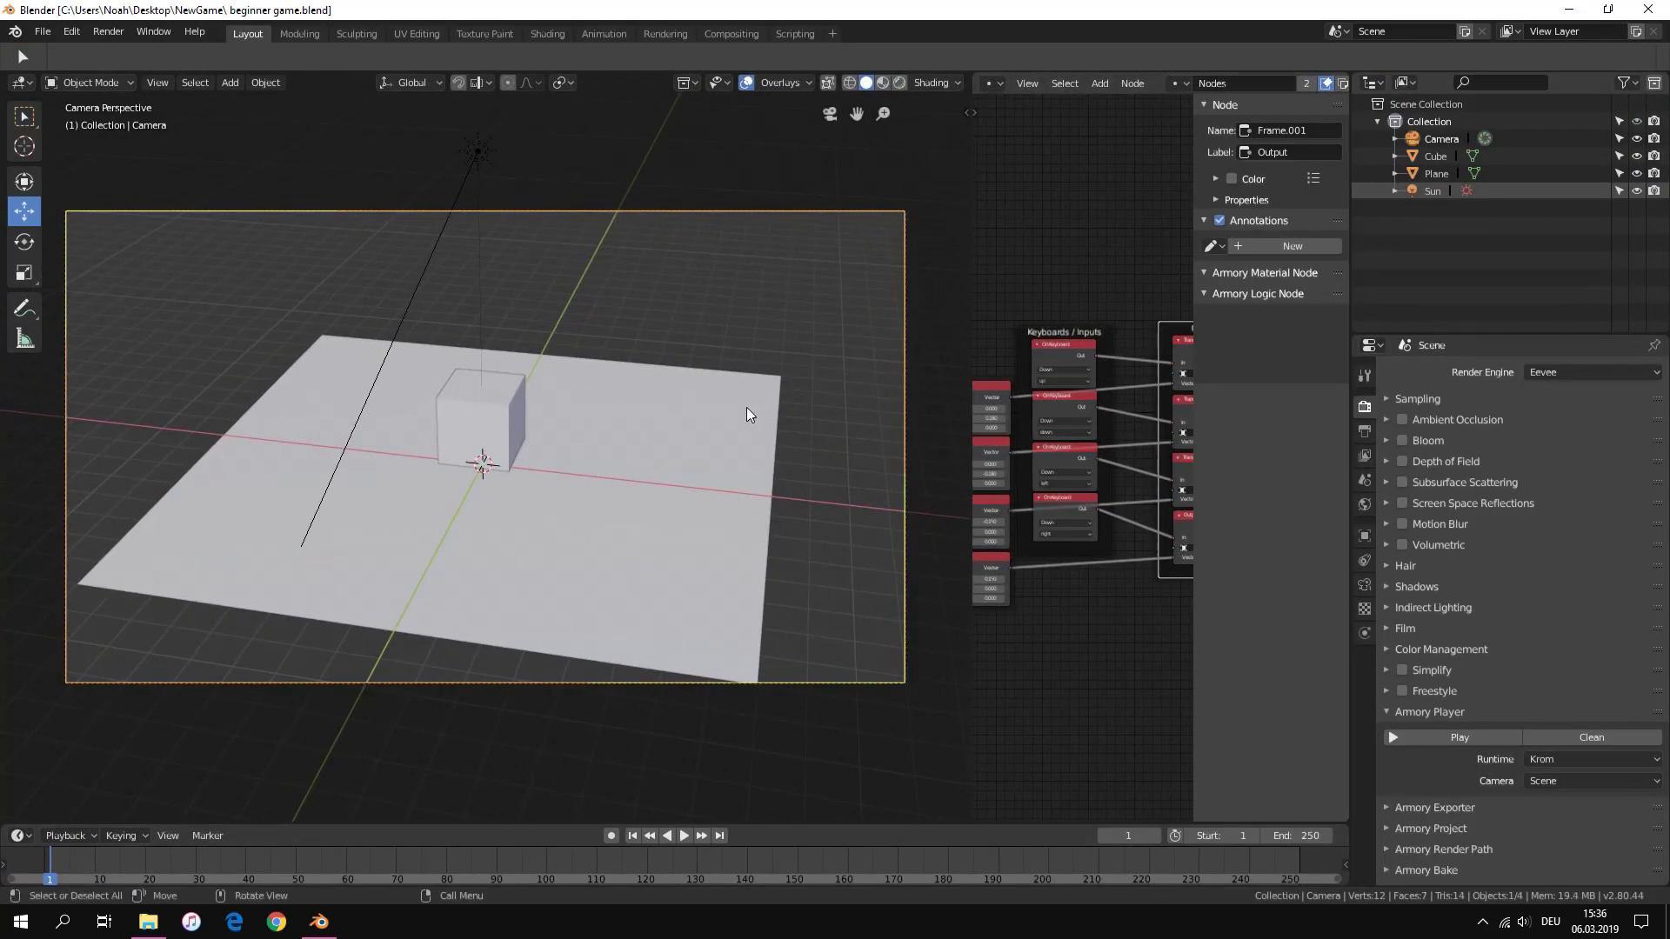
middle_click_drag(746, 407, 512, 408)
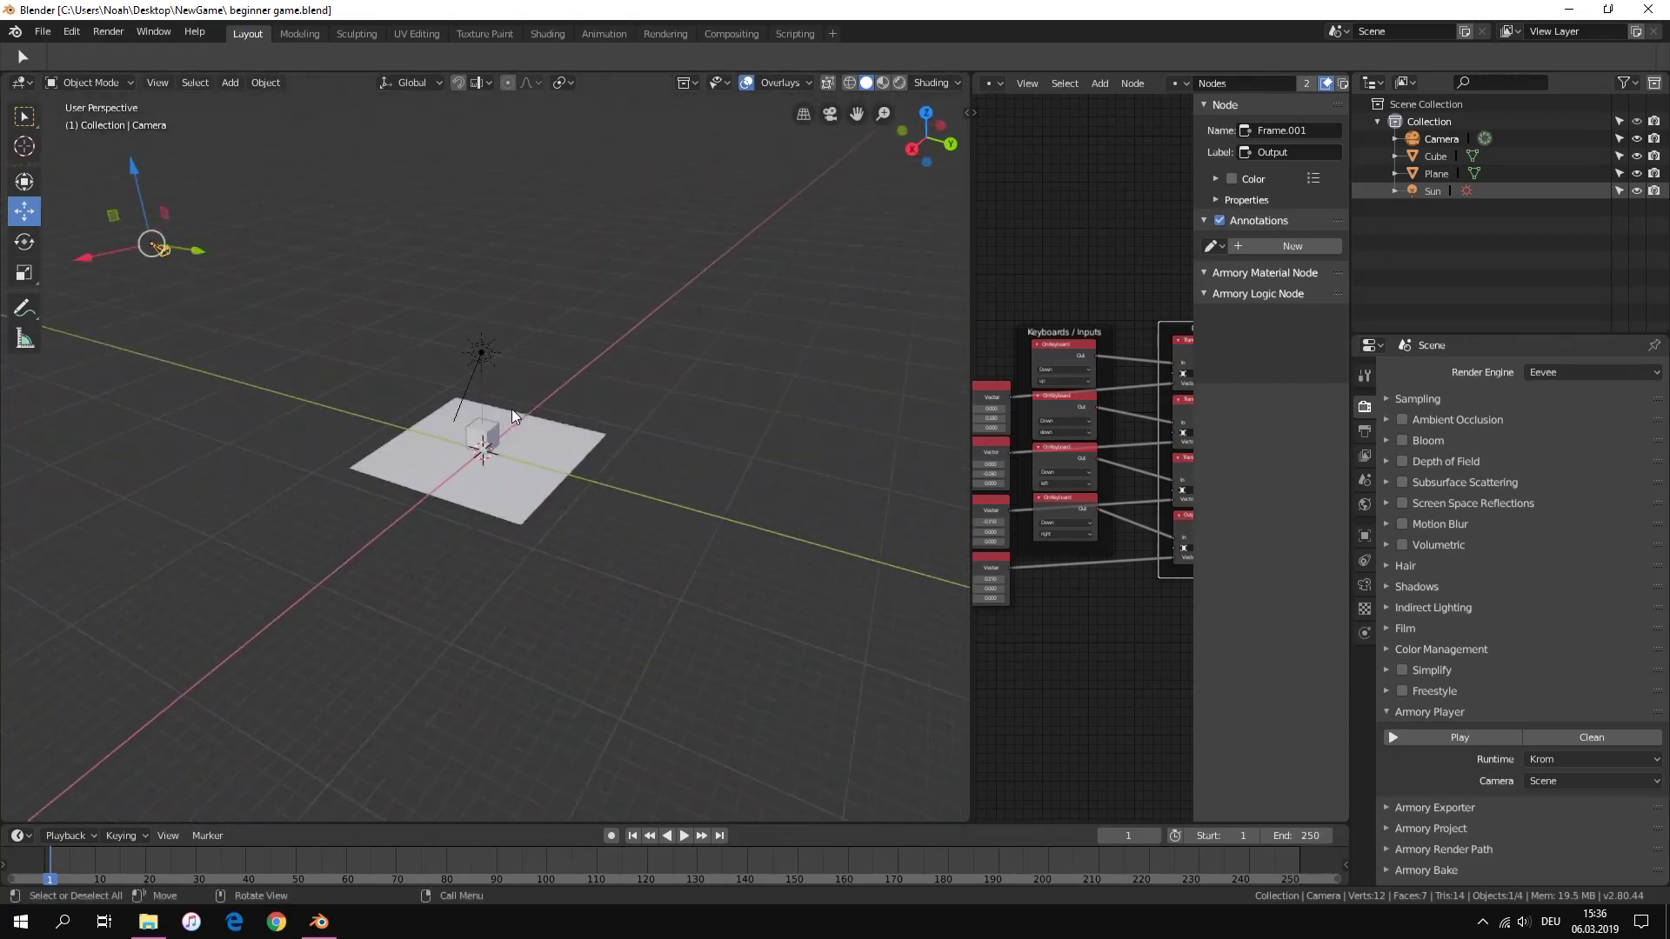
left_click_drag(971, 159, 1037, 159)
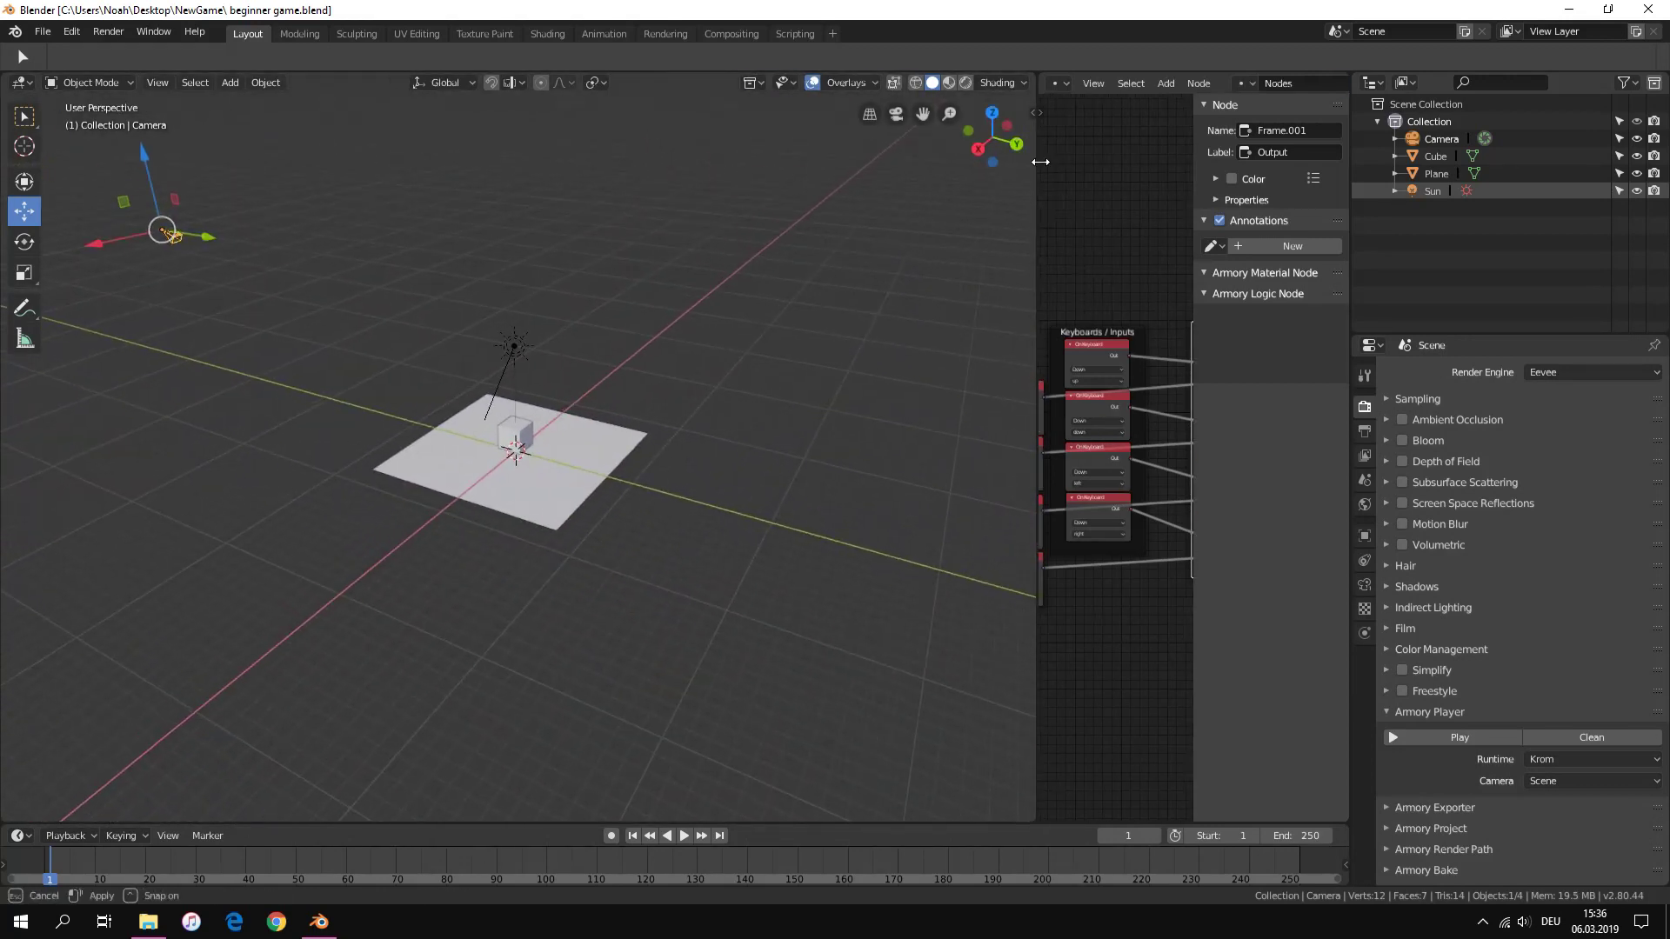
scroll(728, 357, "up", 4)
key("n")
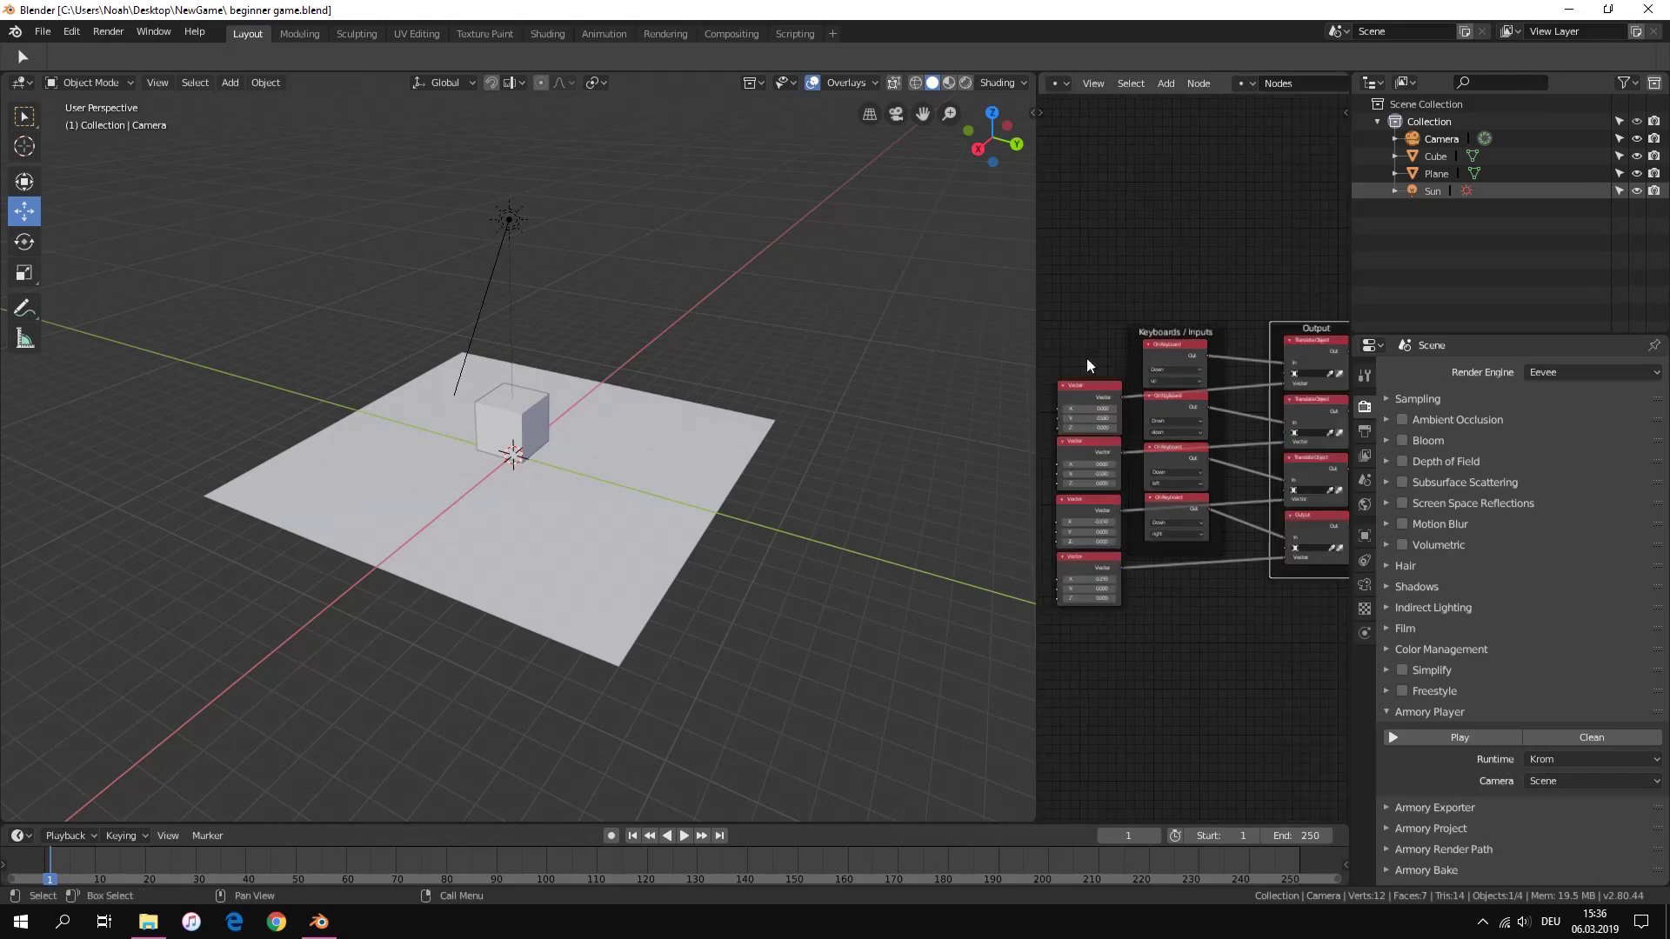
Disable the Nodes Armory trait on the cube
scroll(546, 415, "up", 3)
left_click(546, 421)
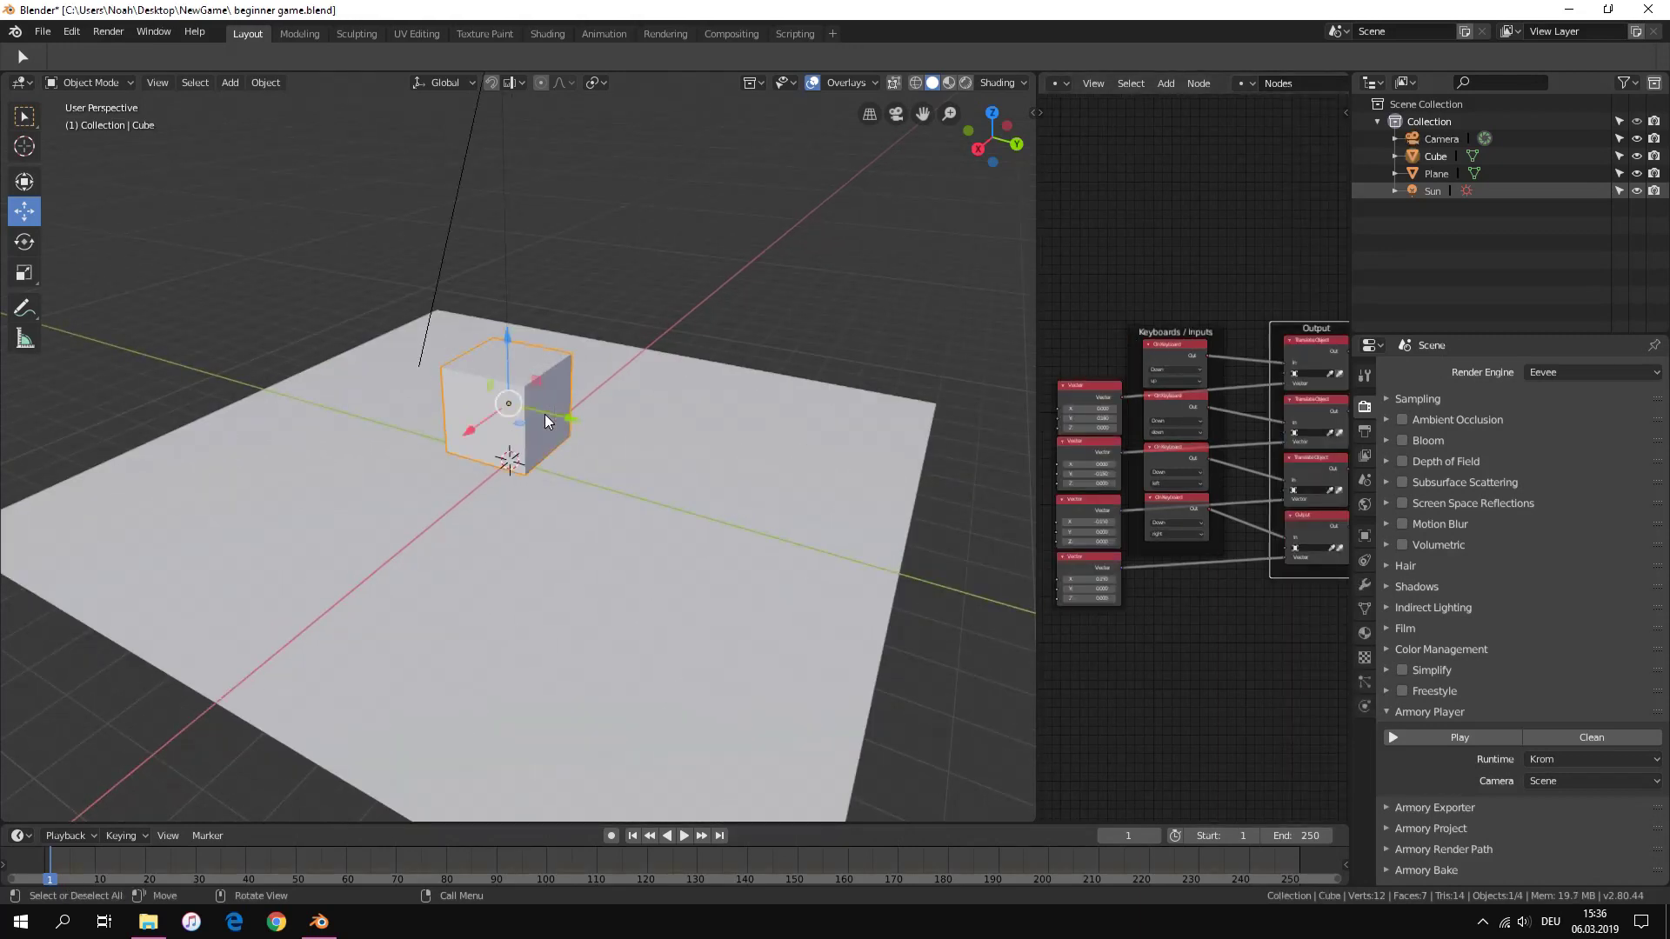
left_click(1365, 536)
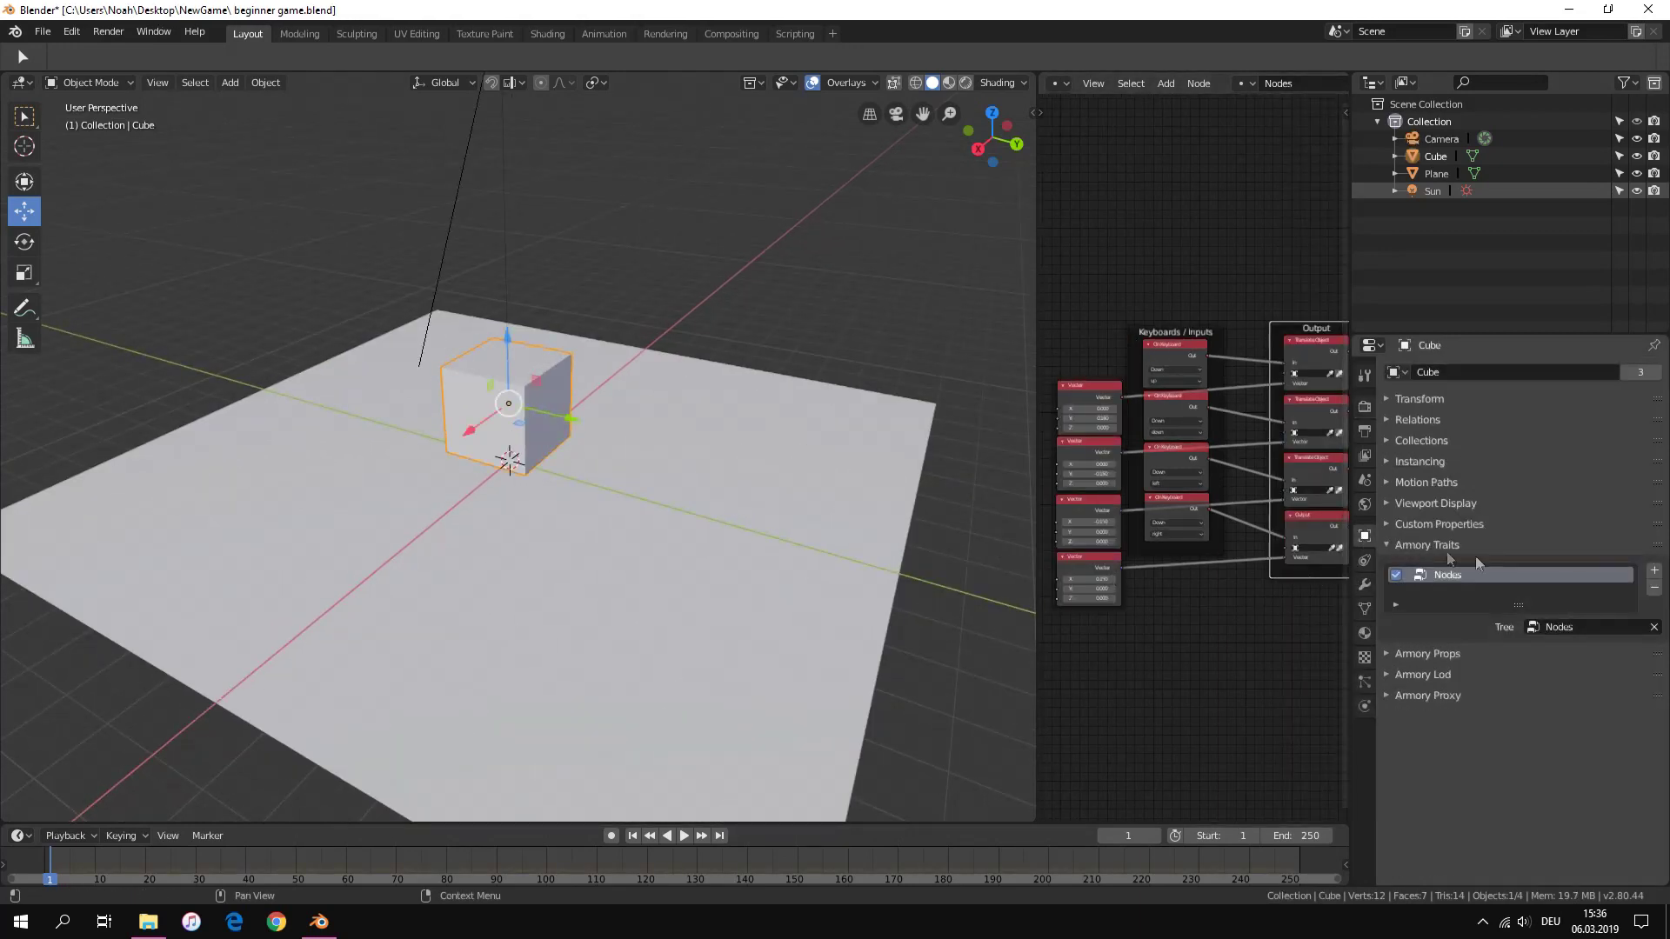
left_click(1396, 575)
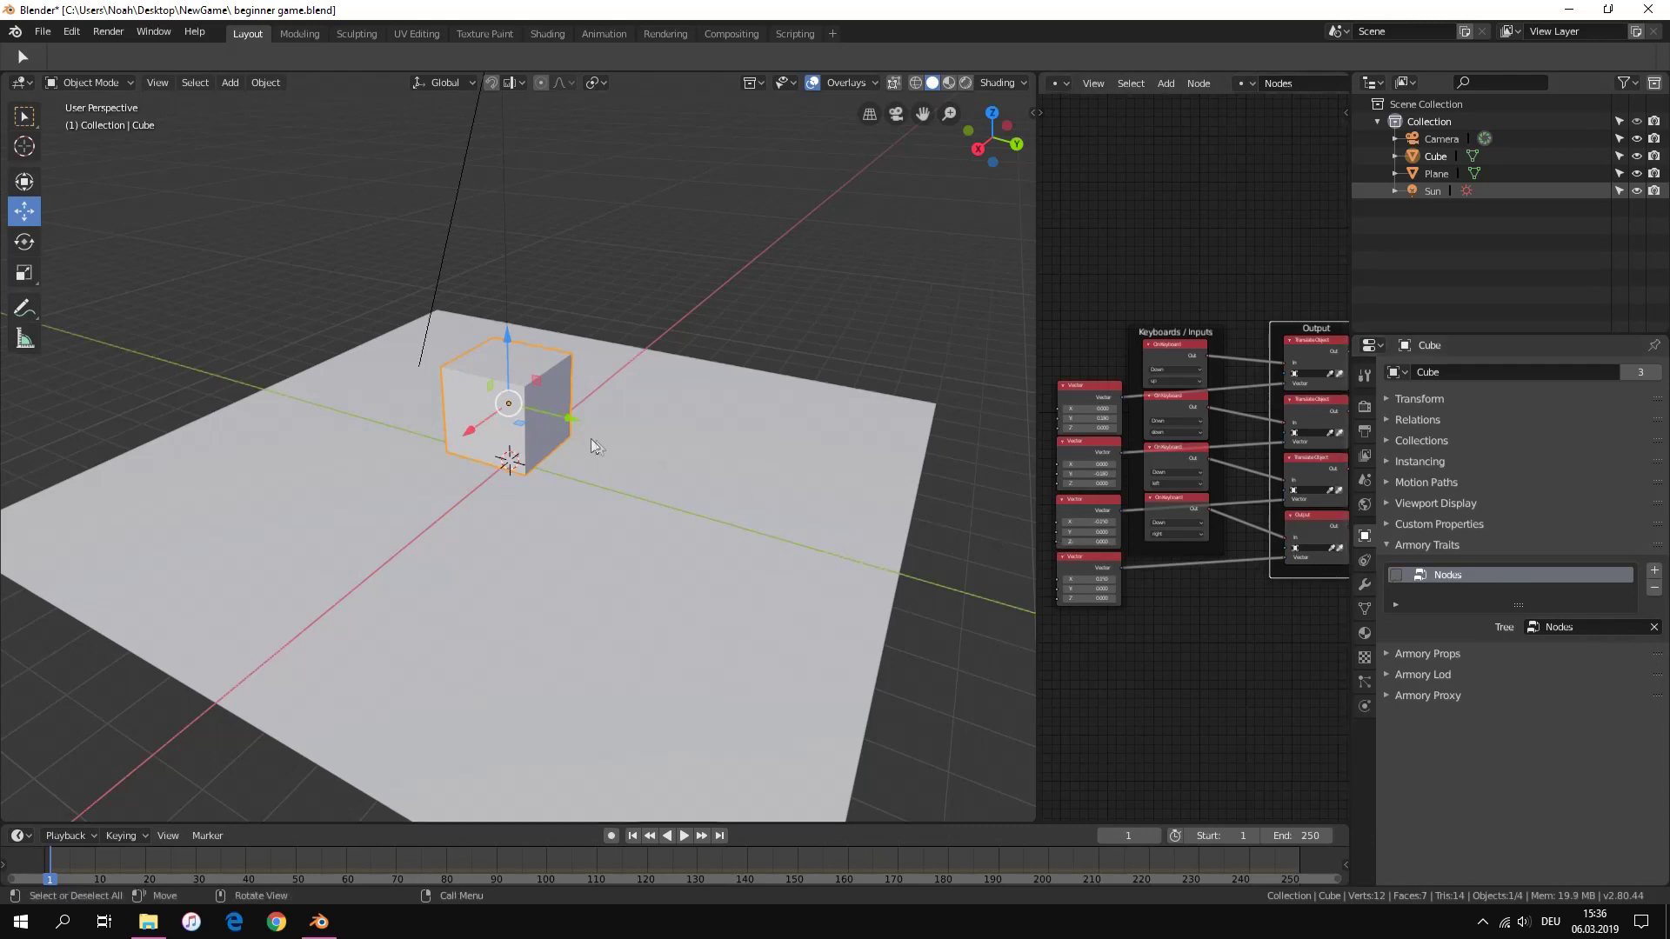
Delete the camera from the scene
scroll(569, 431, "down", 5)
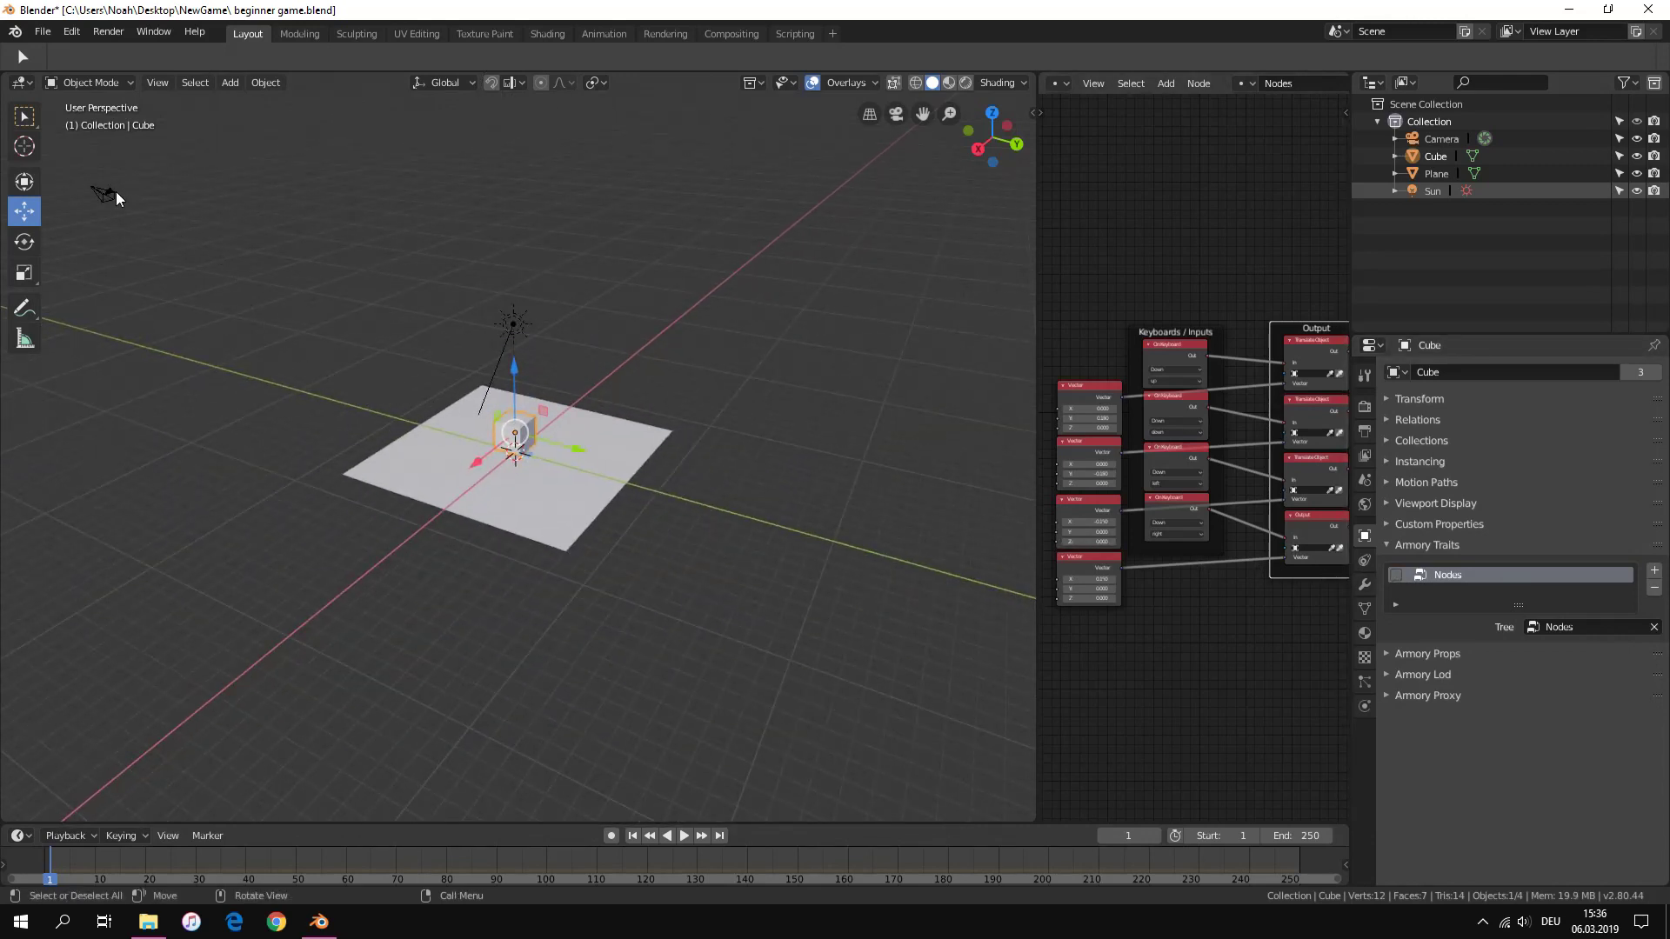
left_click(117, 191)
key("x")
left_click(399, 337)
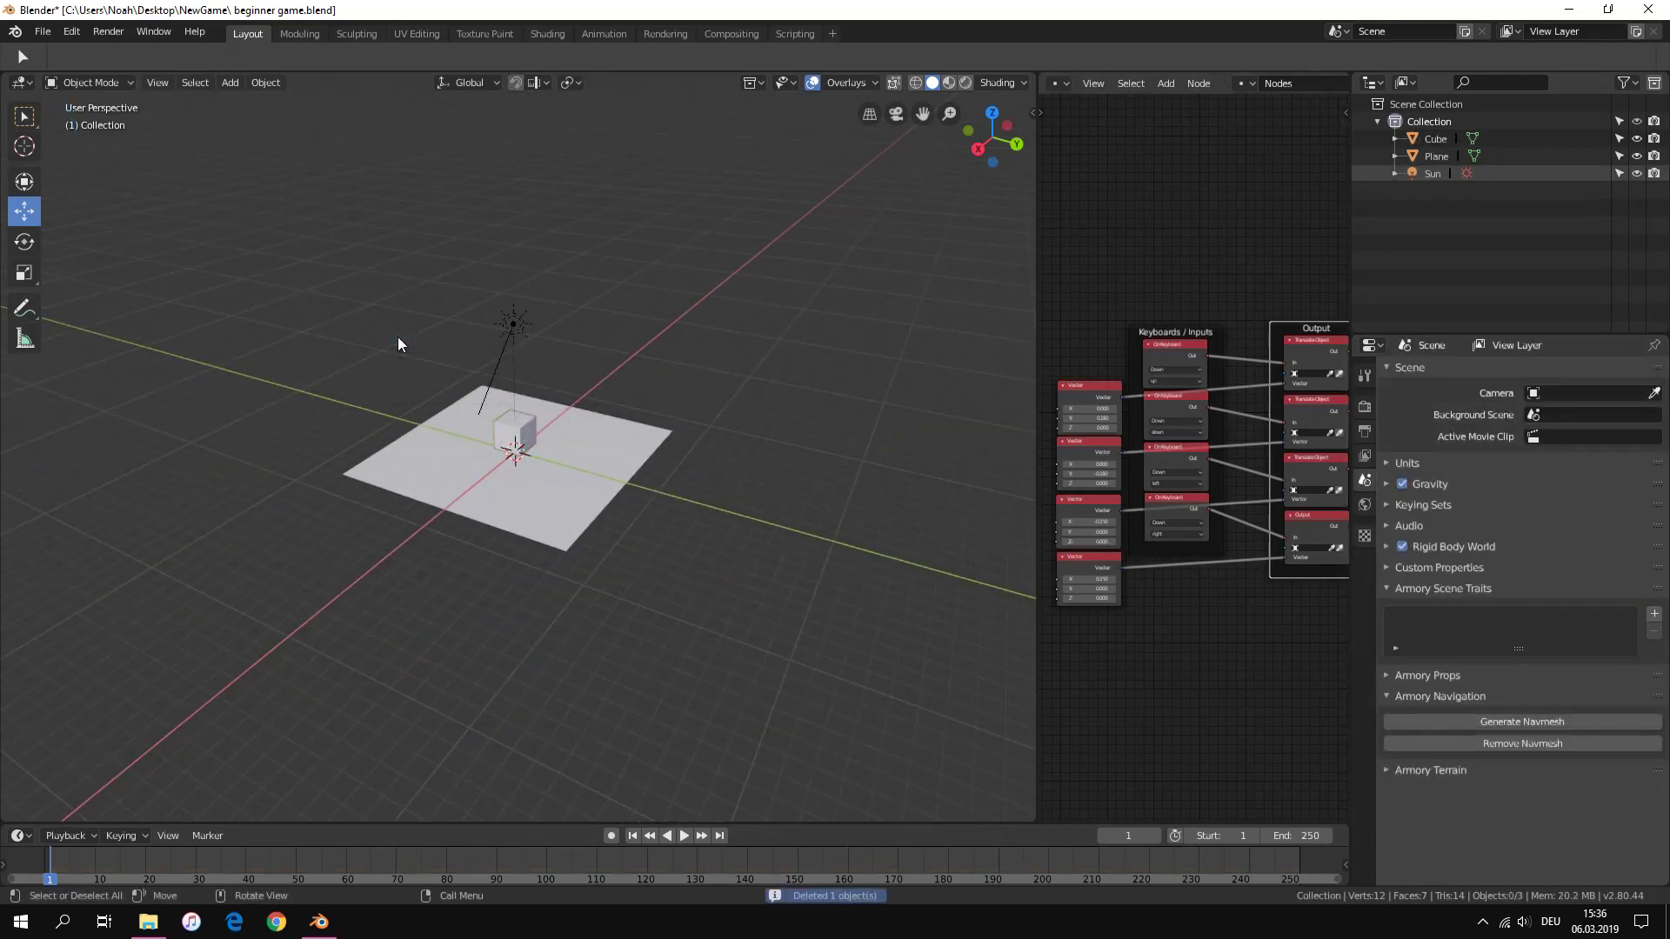
Test-run the game from the current viewport angle and close the player window
scroll(522, 539, "up", 5)
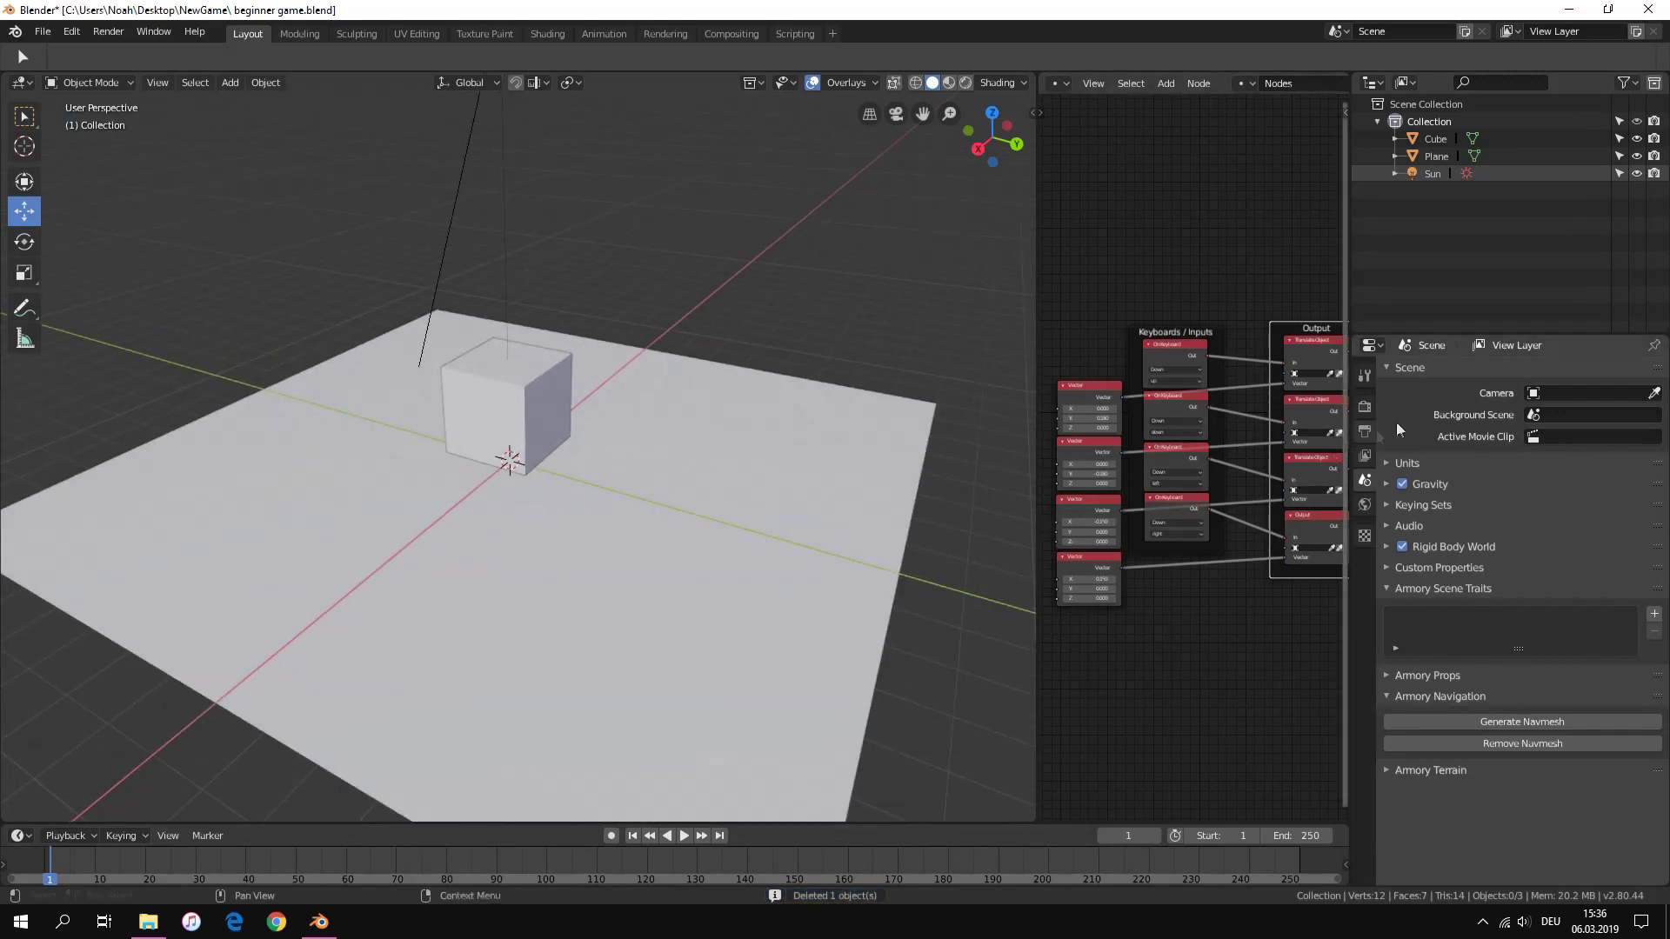
scroll(717, 456, "down", 1)
key("F5")
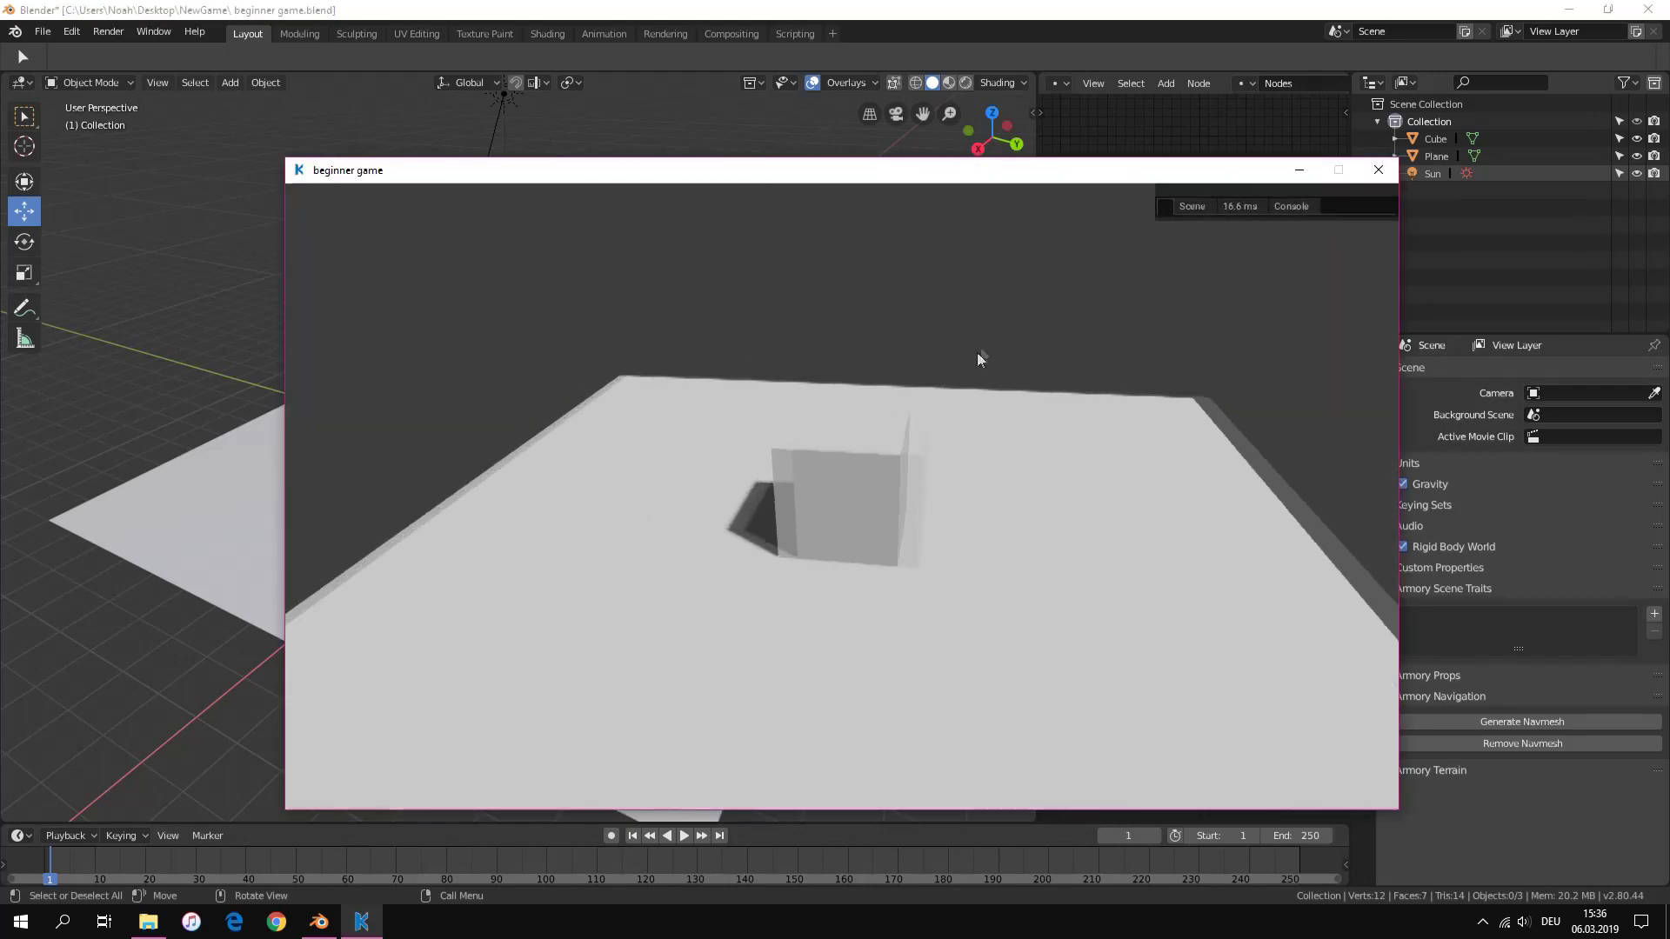
left_click(1368, 179)
Hide the original cube in the scene, test-run the game again, and close the player window
scroll(645, 435, "up", 2)
middle_click_drag(644, 435, 556, 440)
left_click(544, 426)
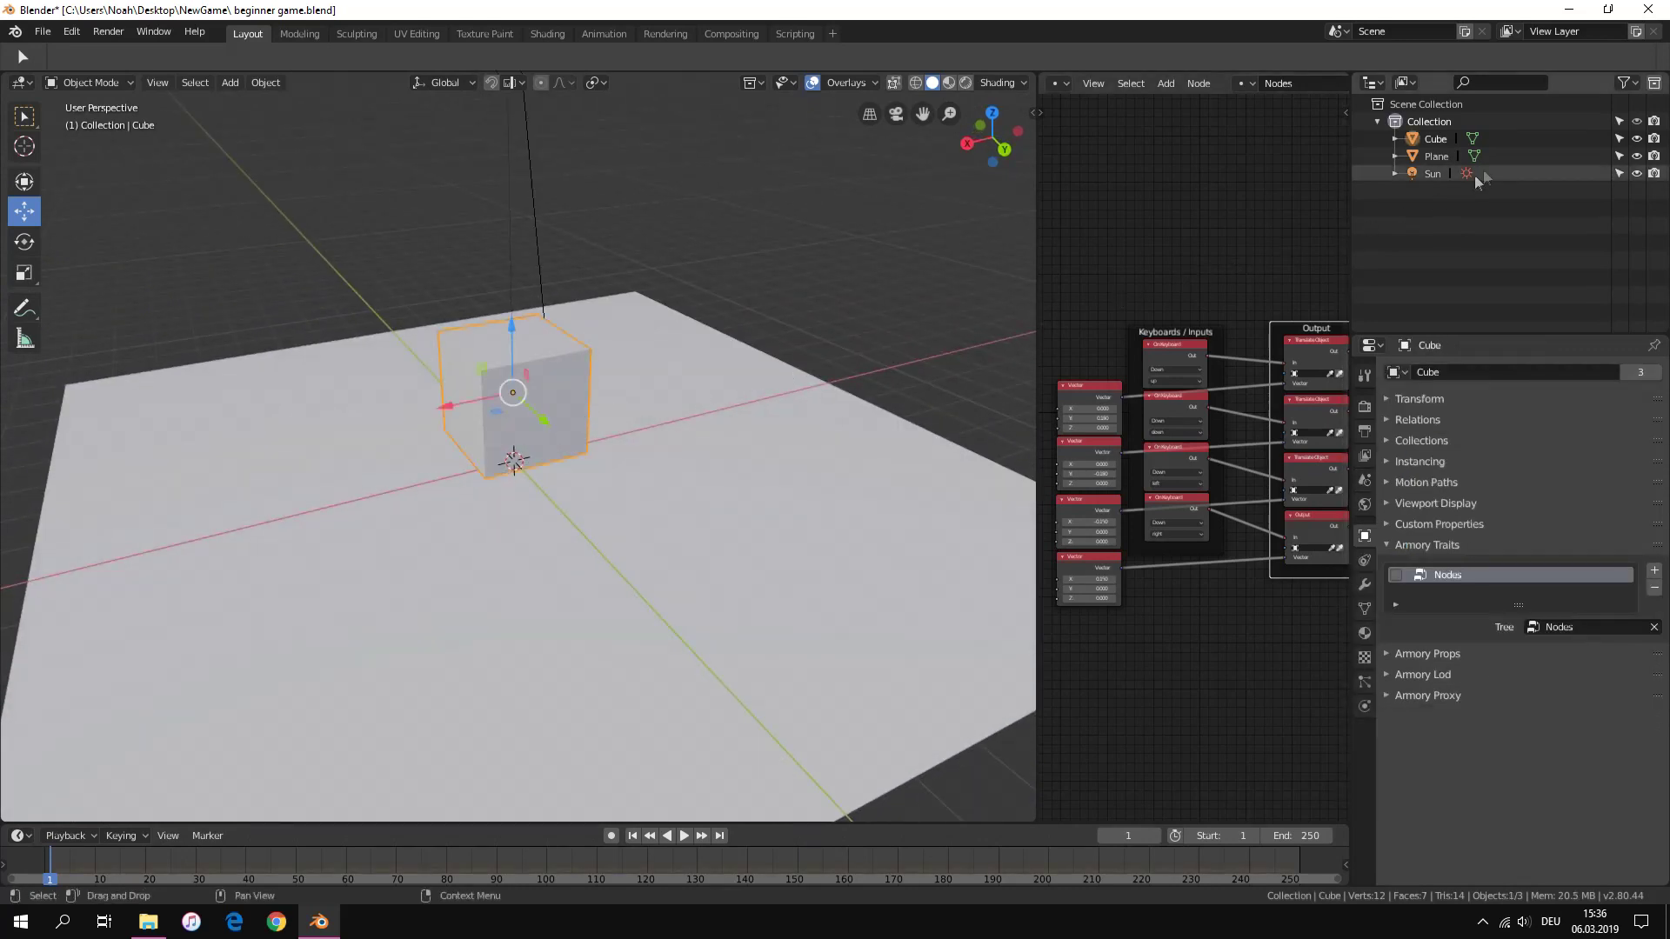
left_click(1638, 142)
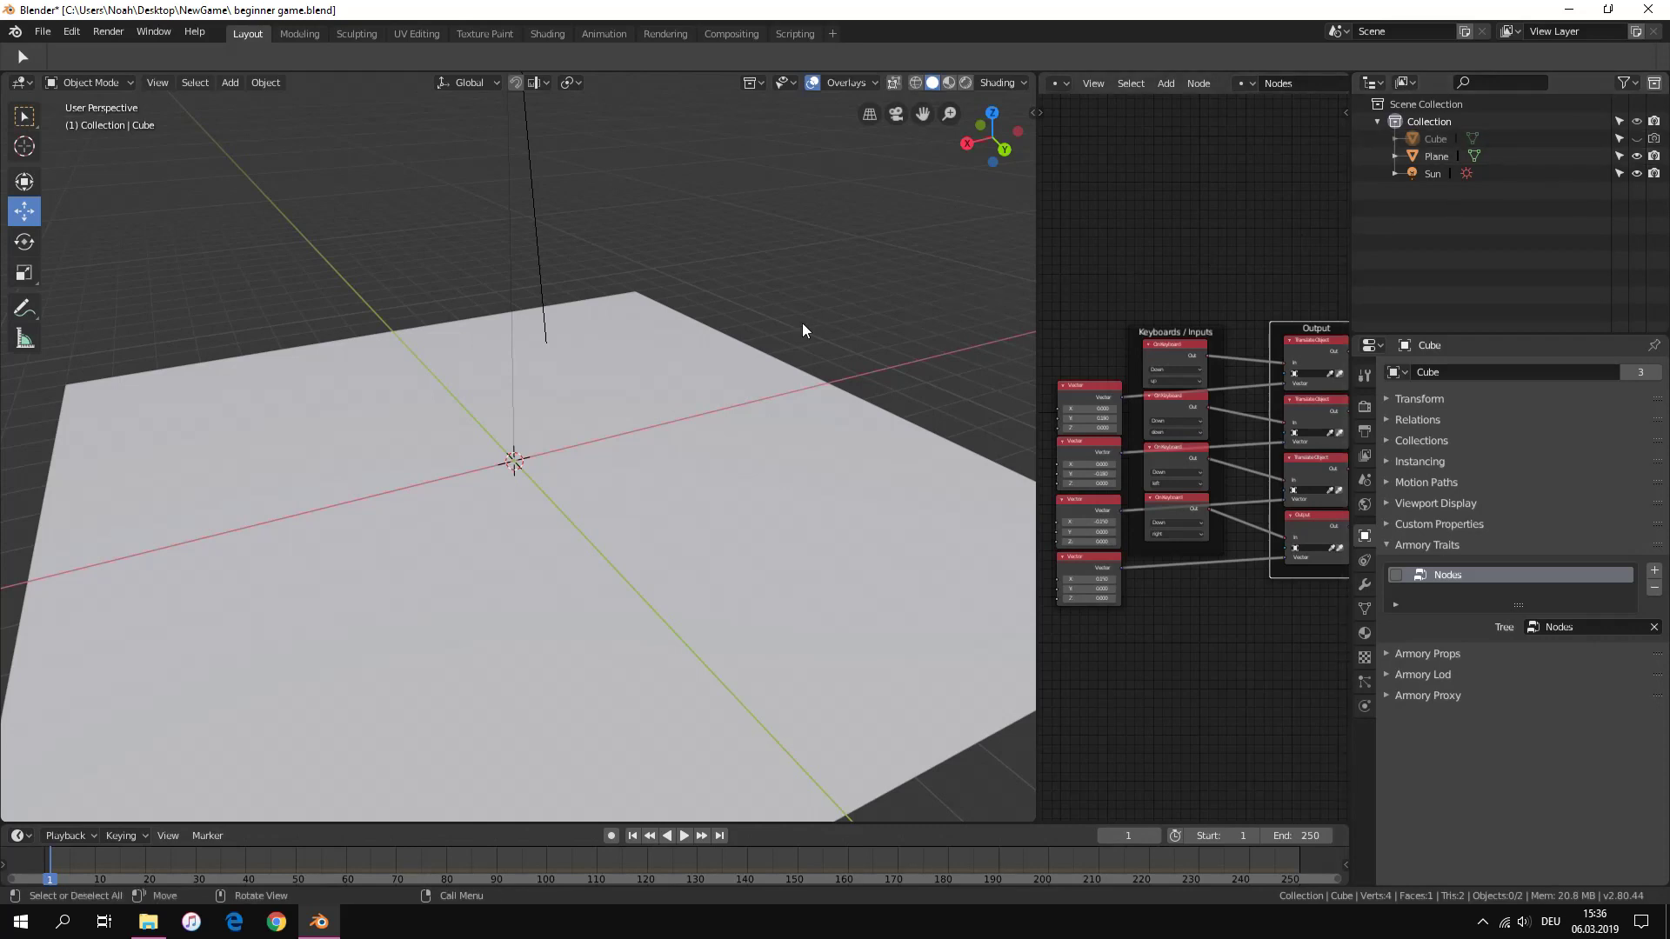
key("F5")
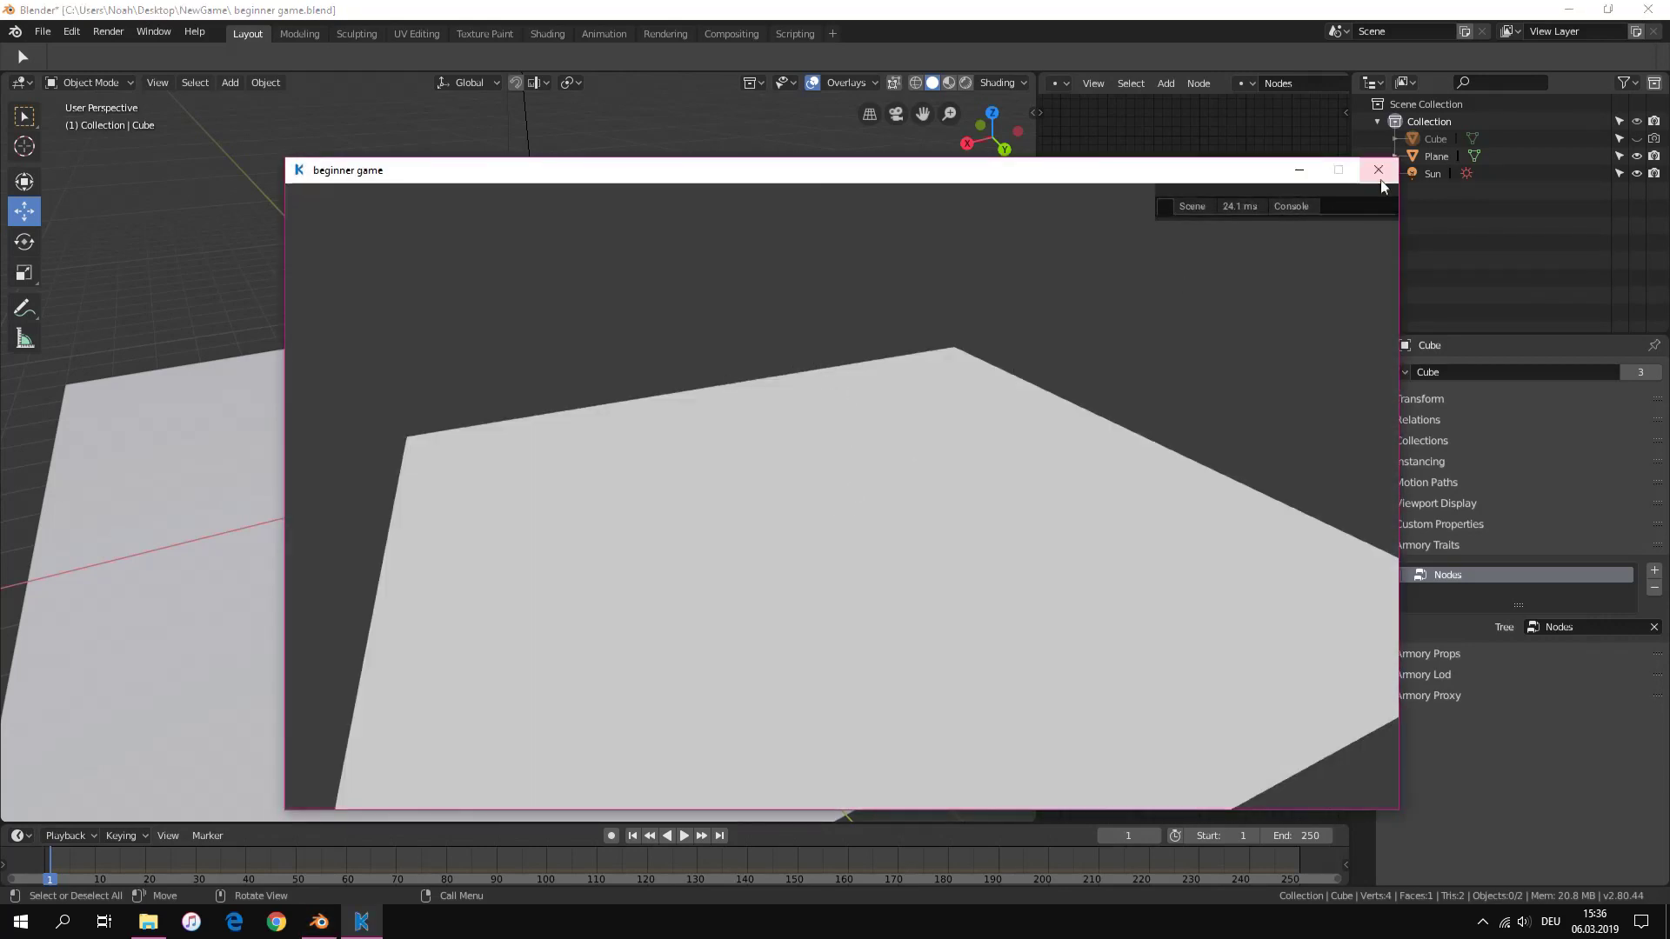
left_click(1380, 178)
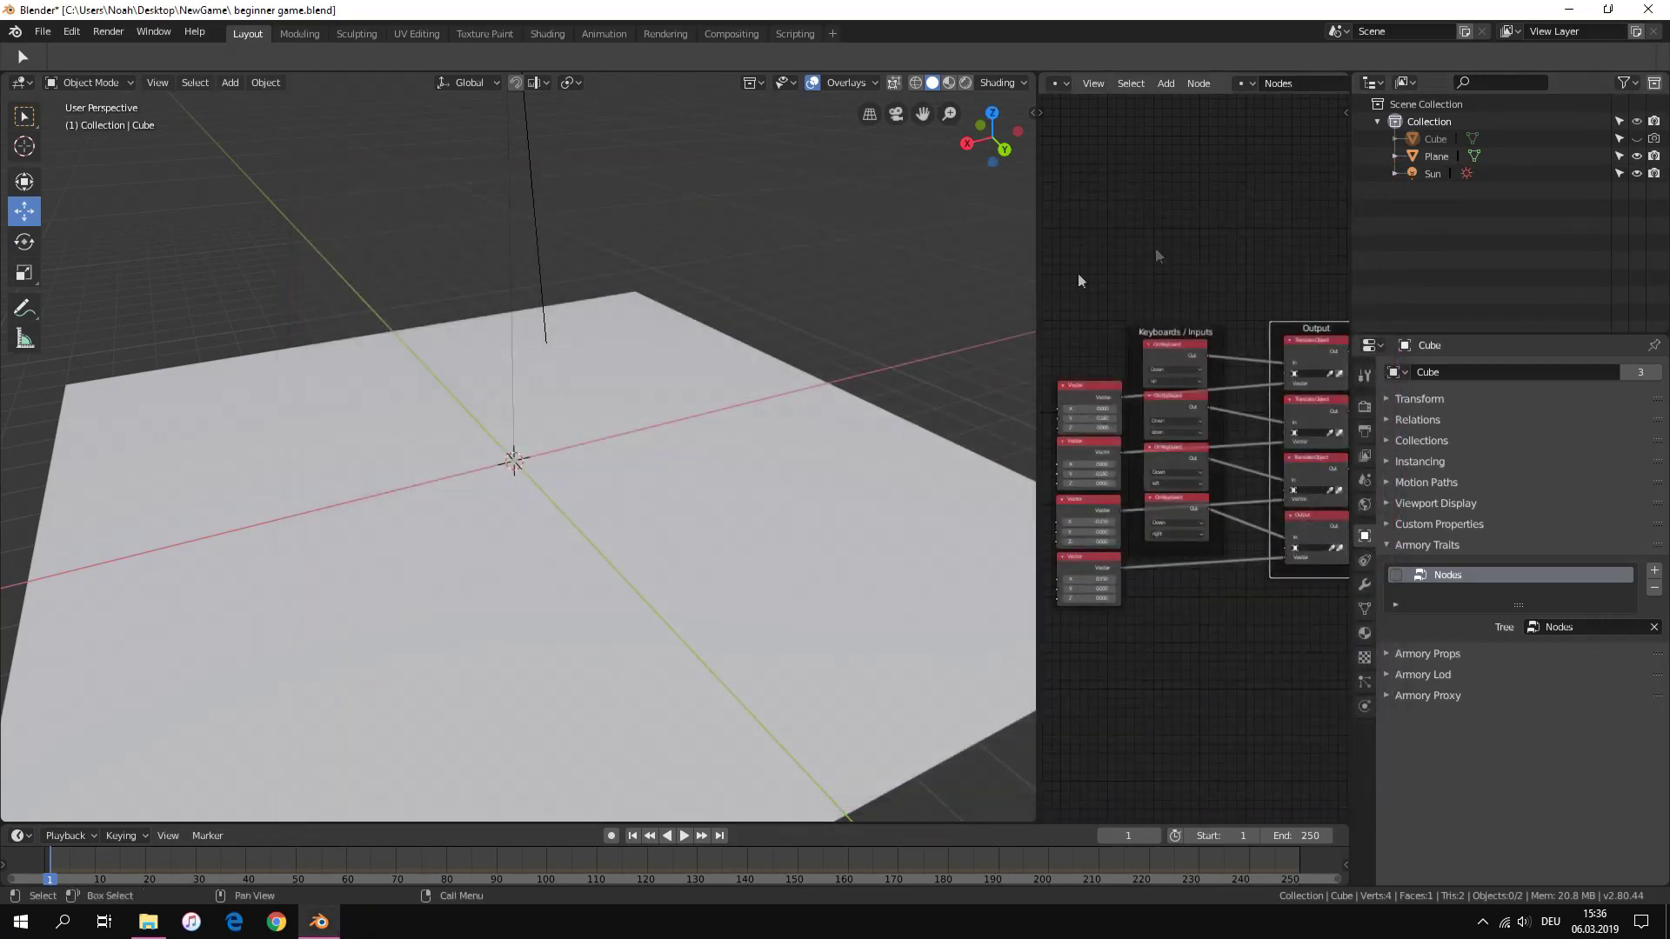
Add a new cube mesh at the plane's centre and raise it above the plane
scroll(640, 410, "down", 1)
key("shift+a")
mouse_move(640, 413)
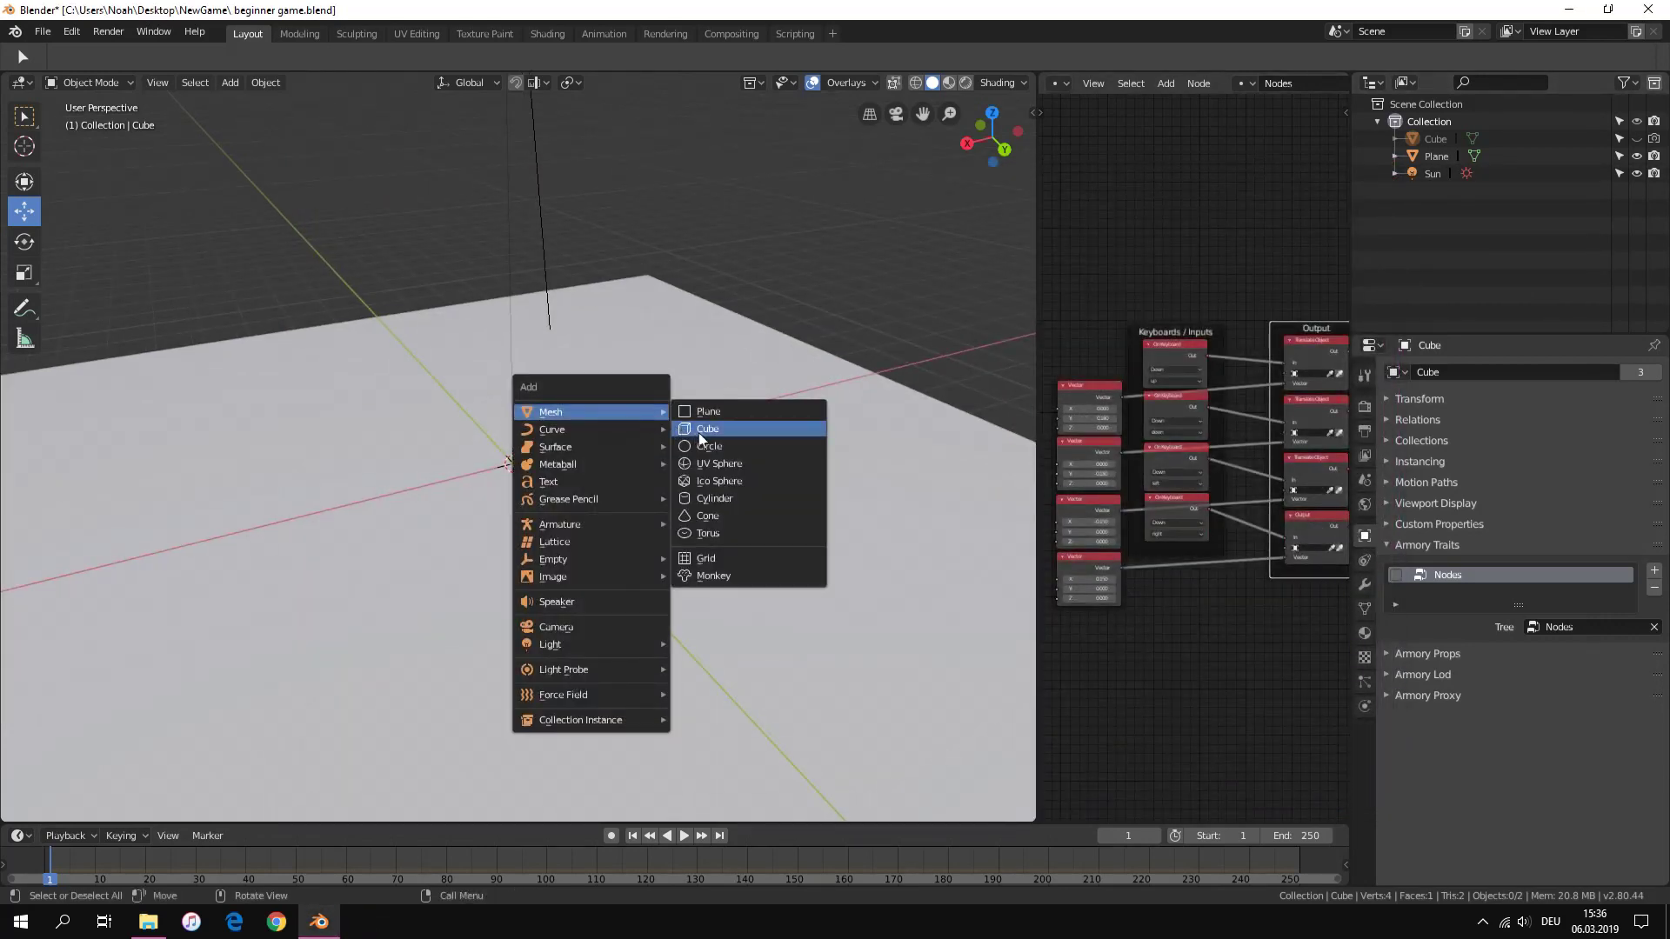
left_click(707, 429)
key("g")
left_click(528, 325)
middle_click_drag(528, 325, 693, 322)
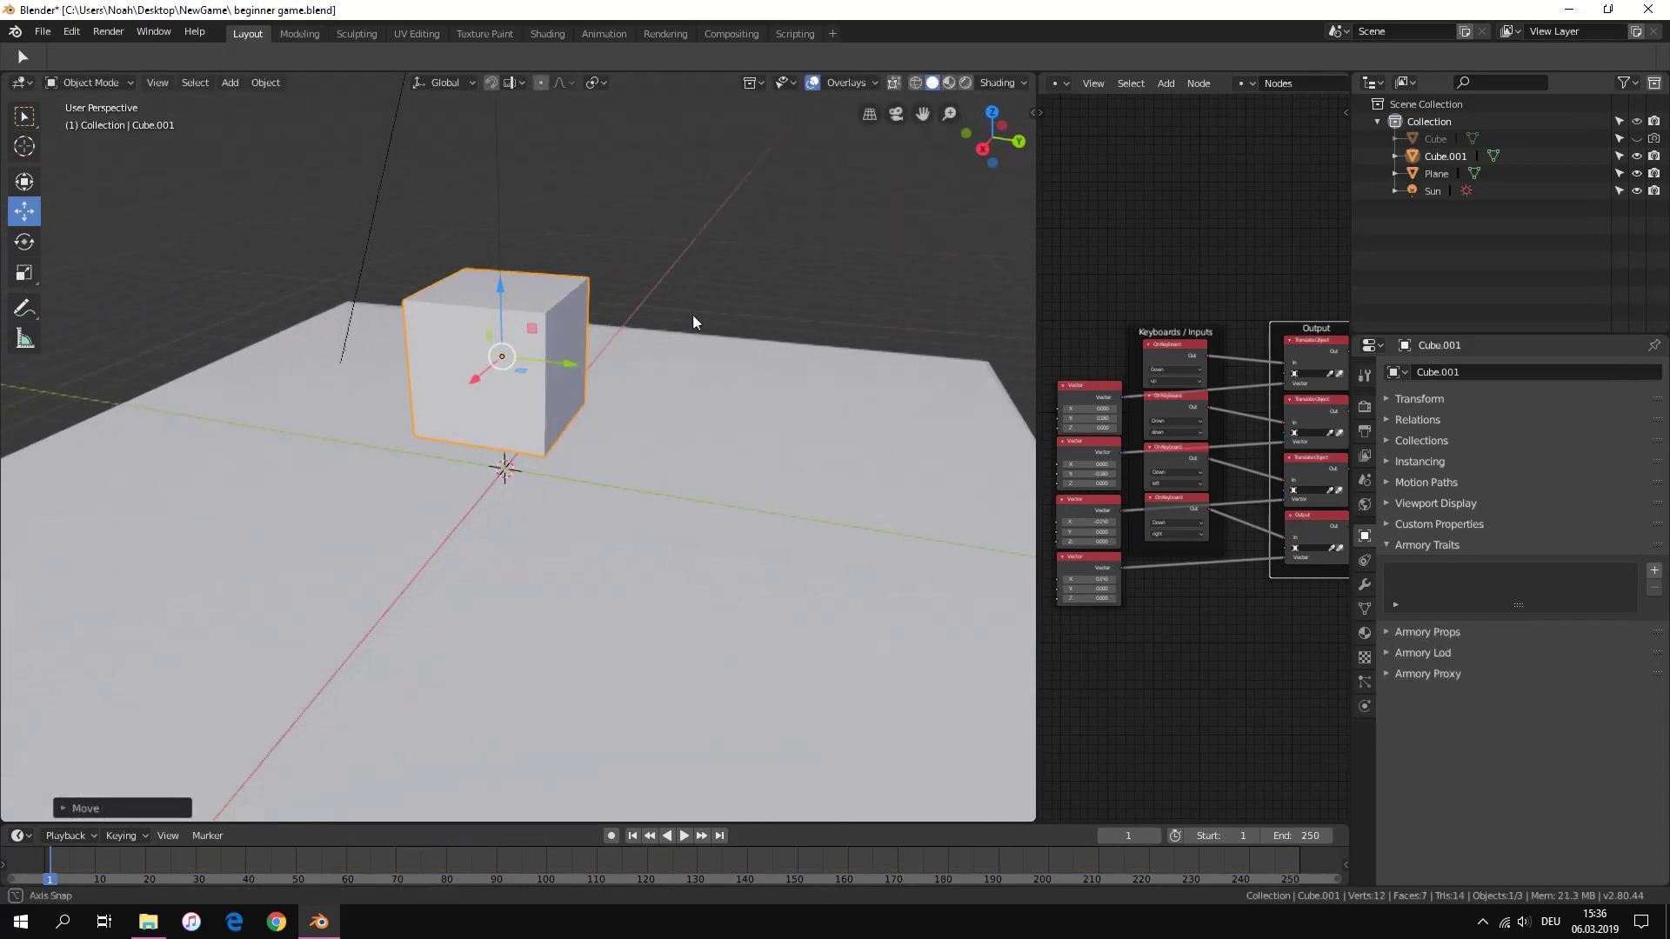
Rename the new cube object as Brick
left_click(1435, 156)
double_click(1430, 158)
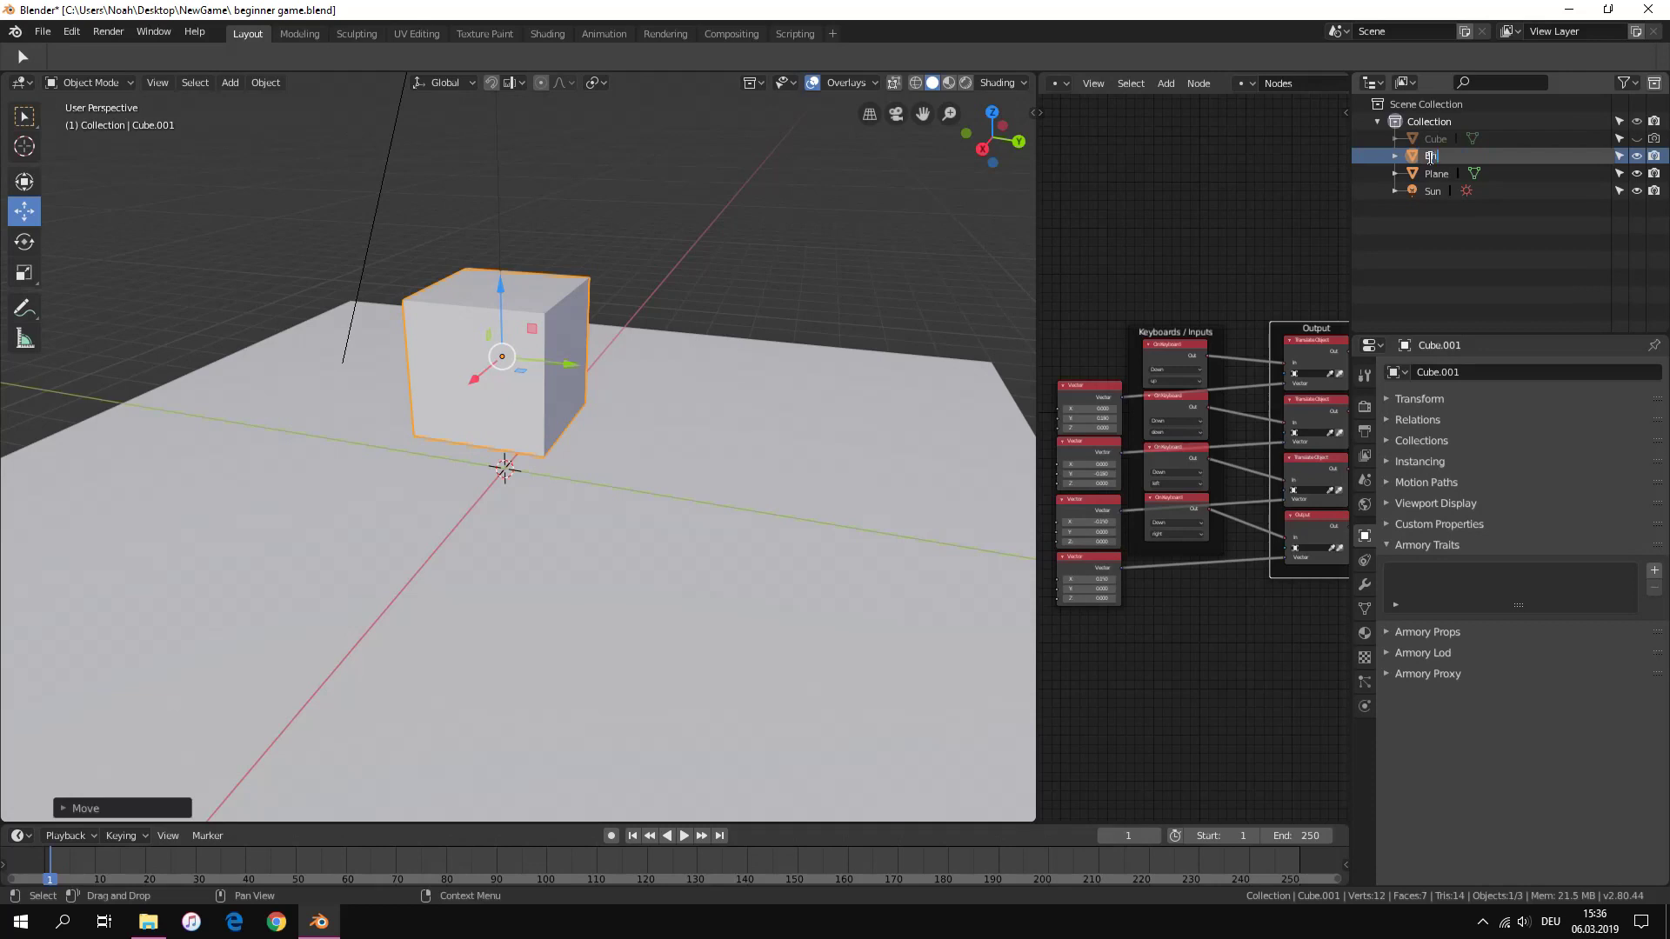
key("Return")
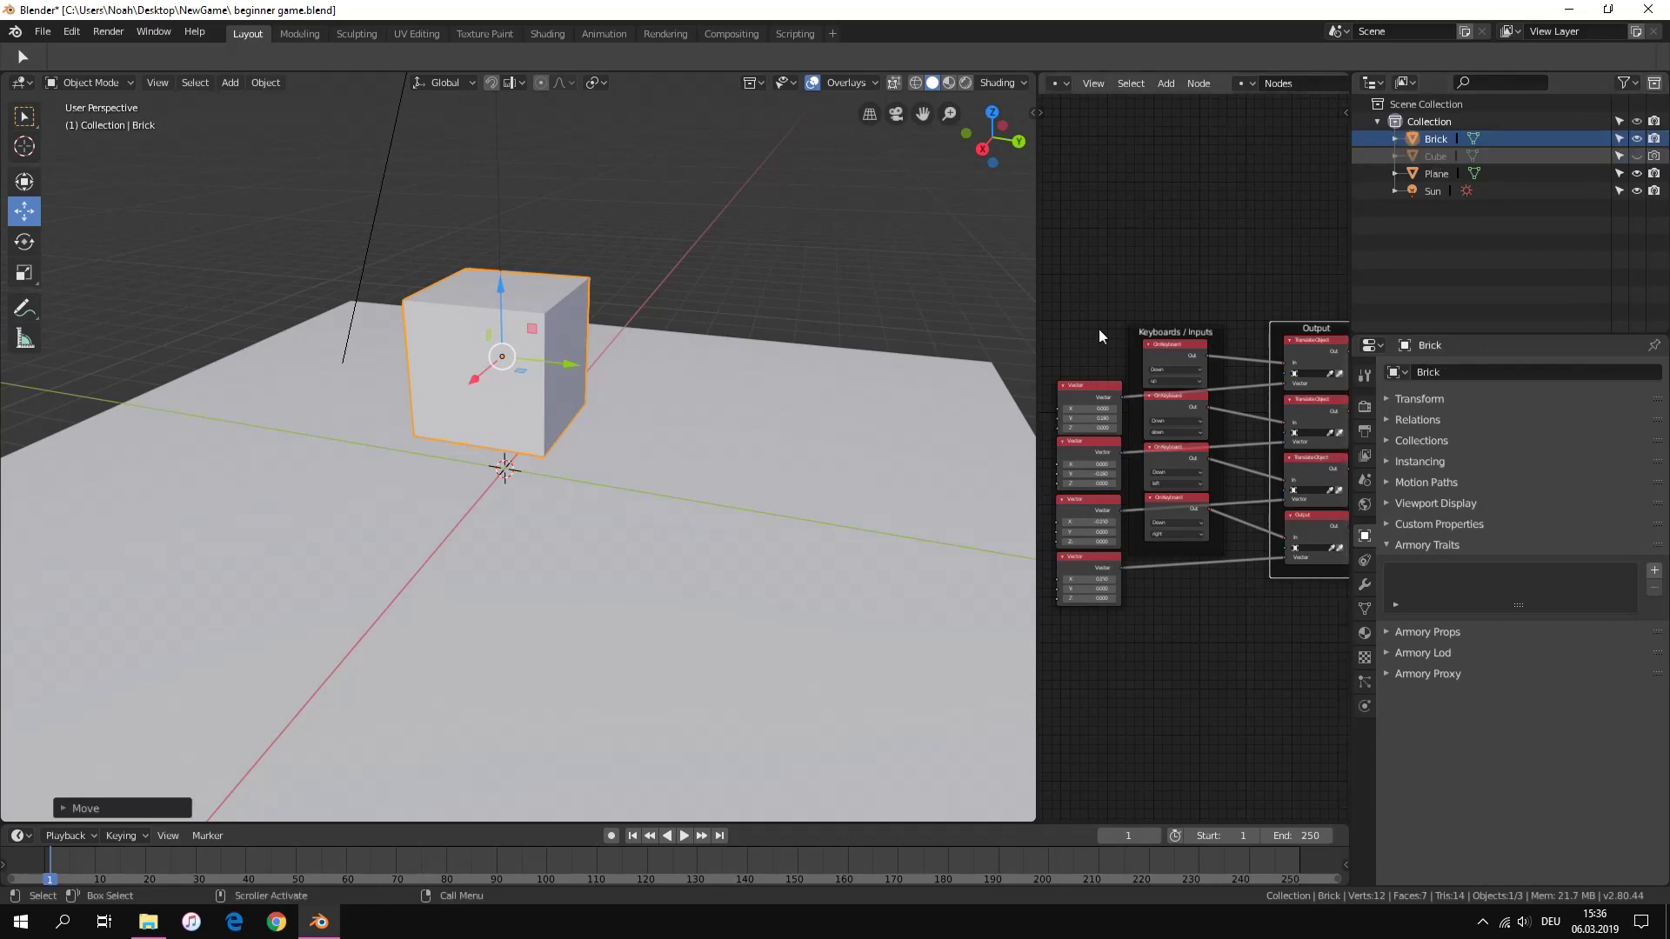
Widen the node editor area and switch it to the Shader Editor
left_click_drag(1038, 144, 705, 174)
left_click(723, 87)
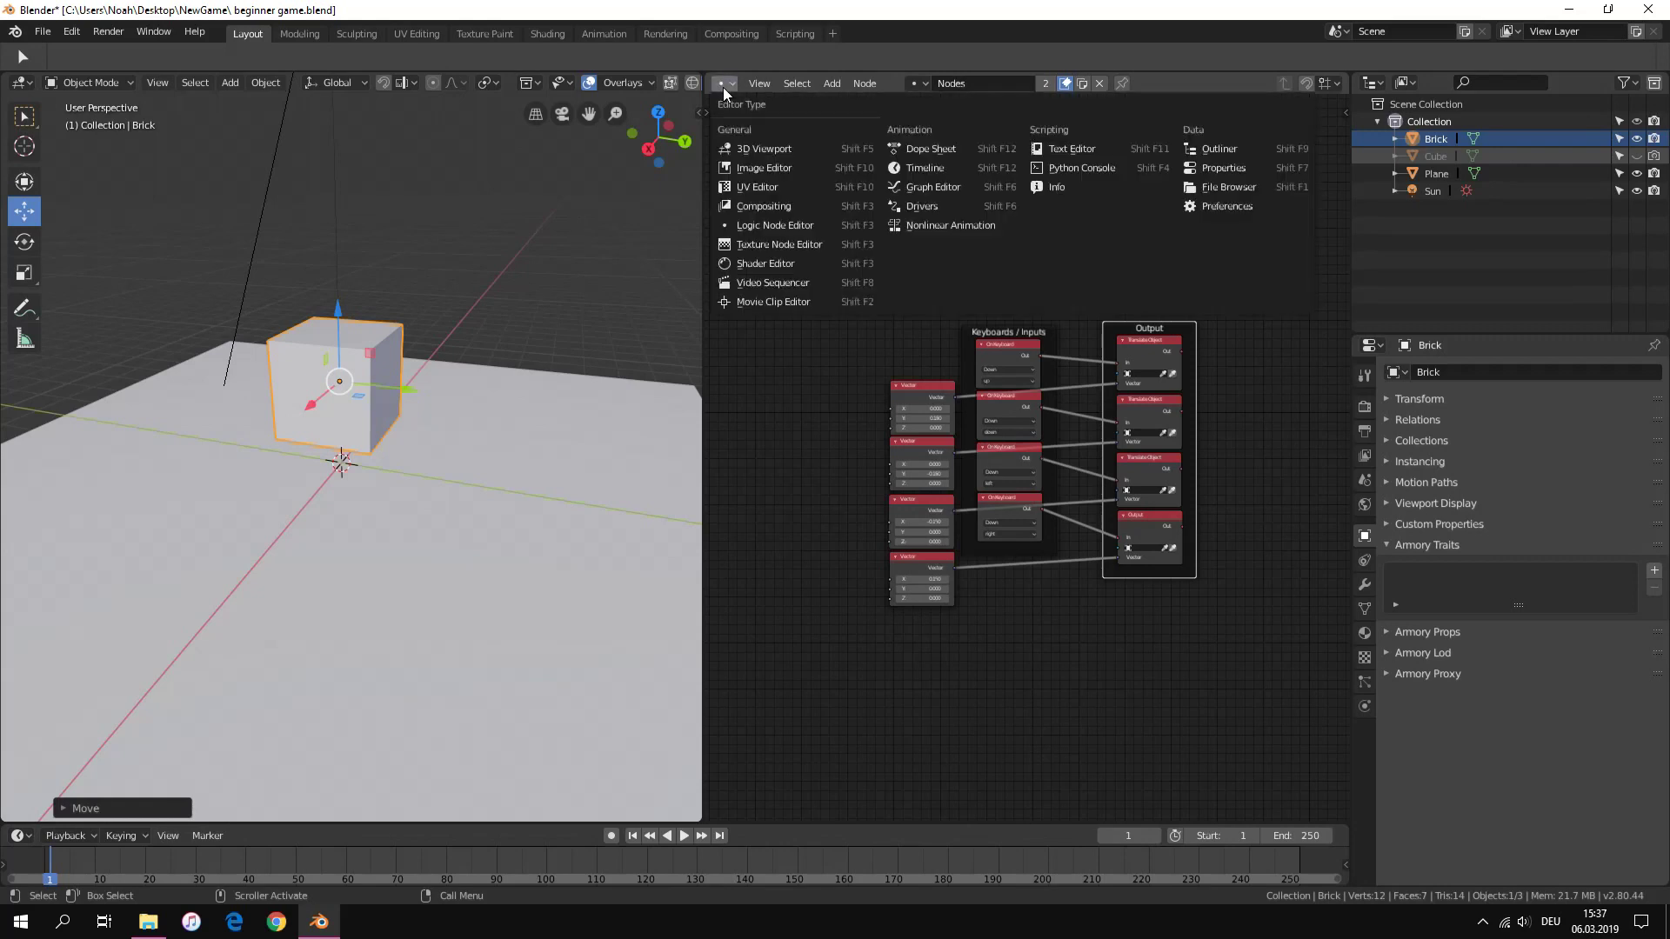
left_click(818, 264)
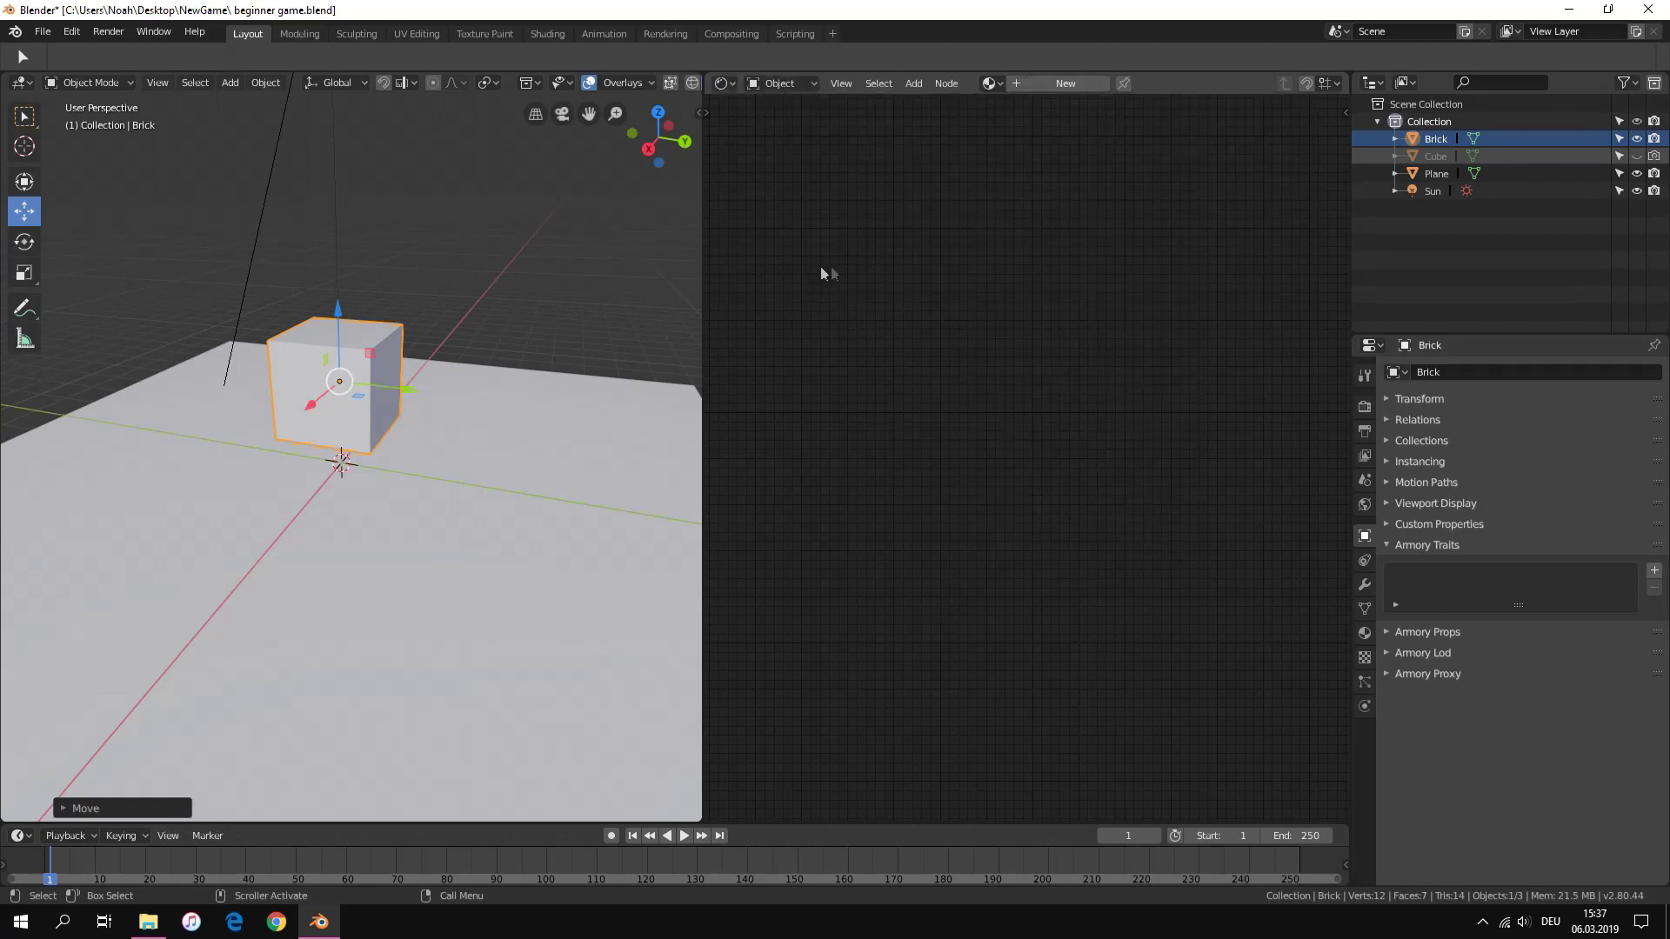
Create a new material for the Brick cube and name it BrickMaterial
left_click(1054, 84)
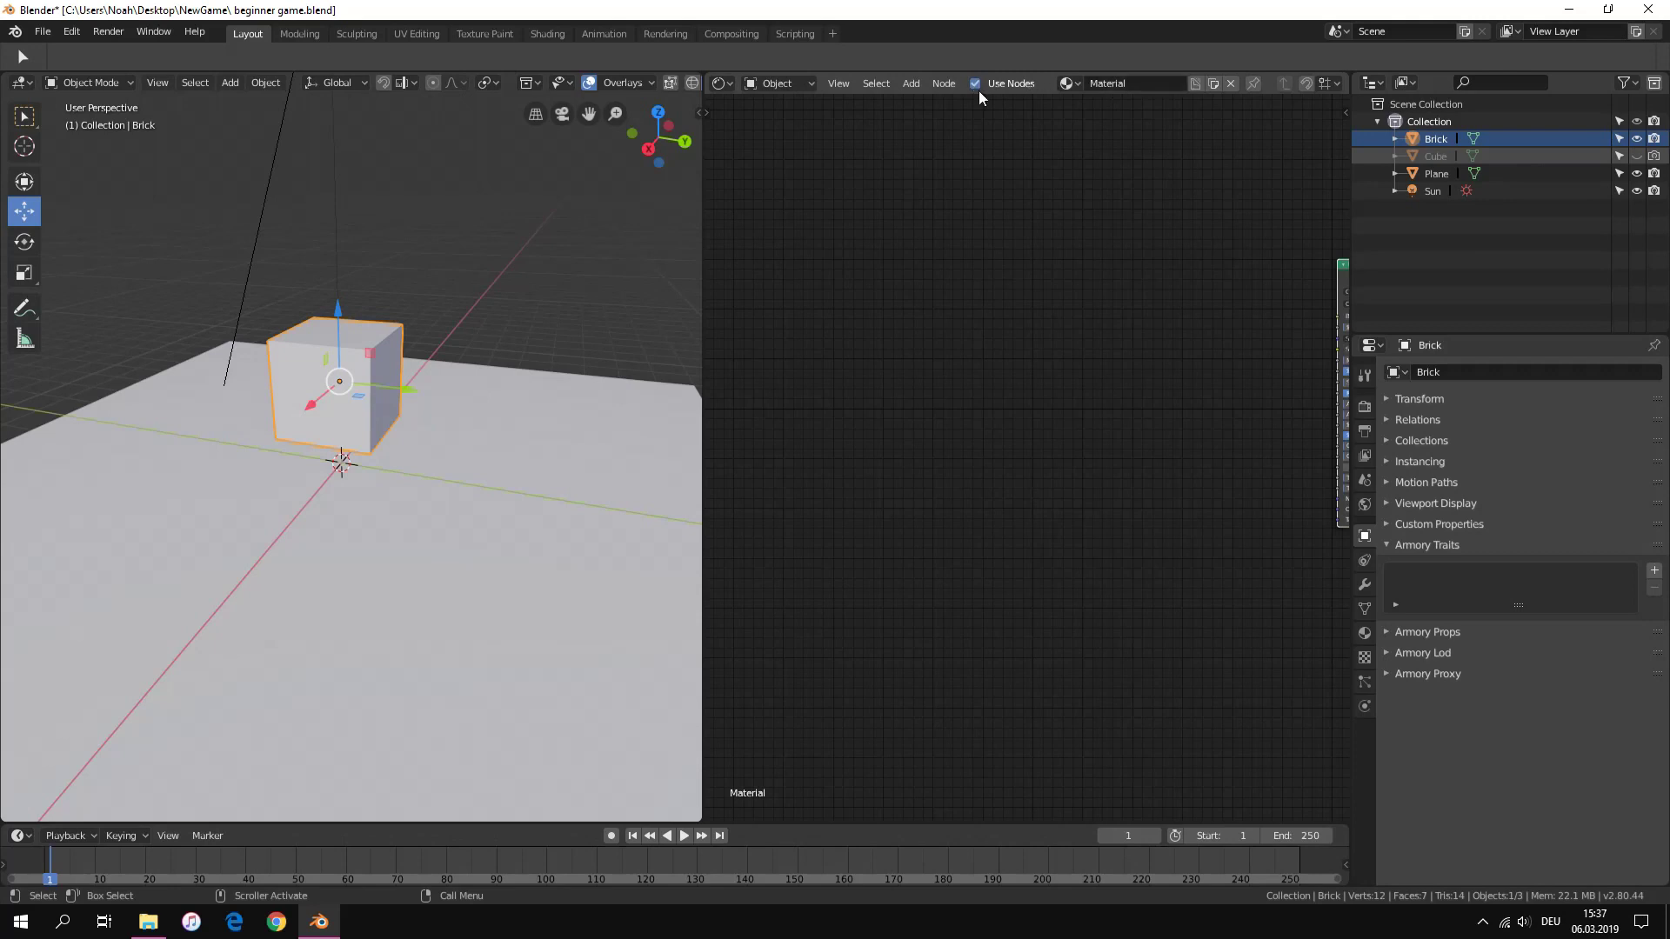
left_click(1113, 83)
key("Home")
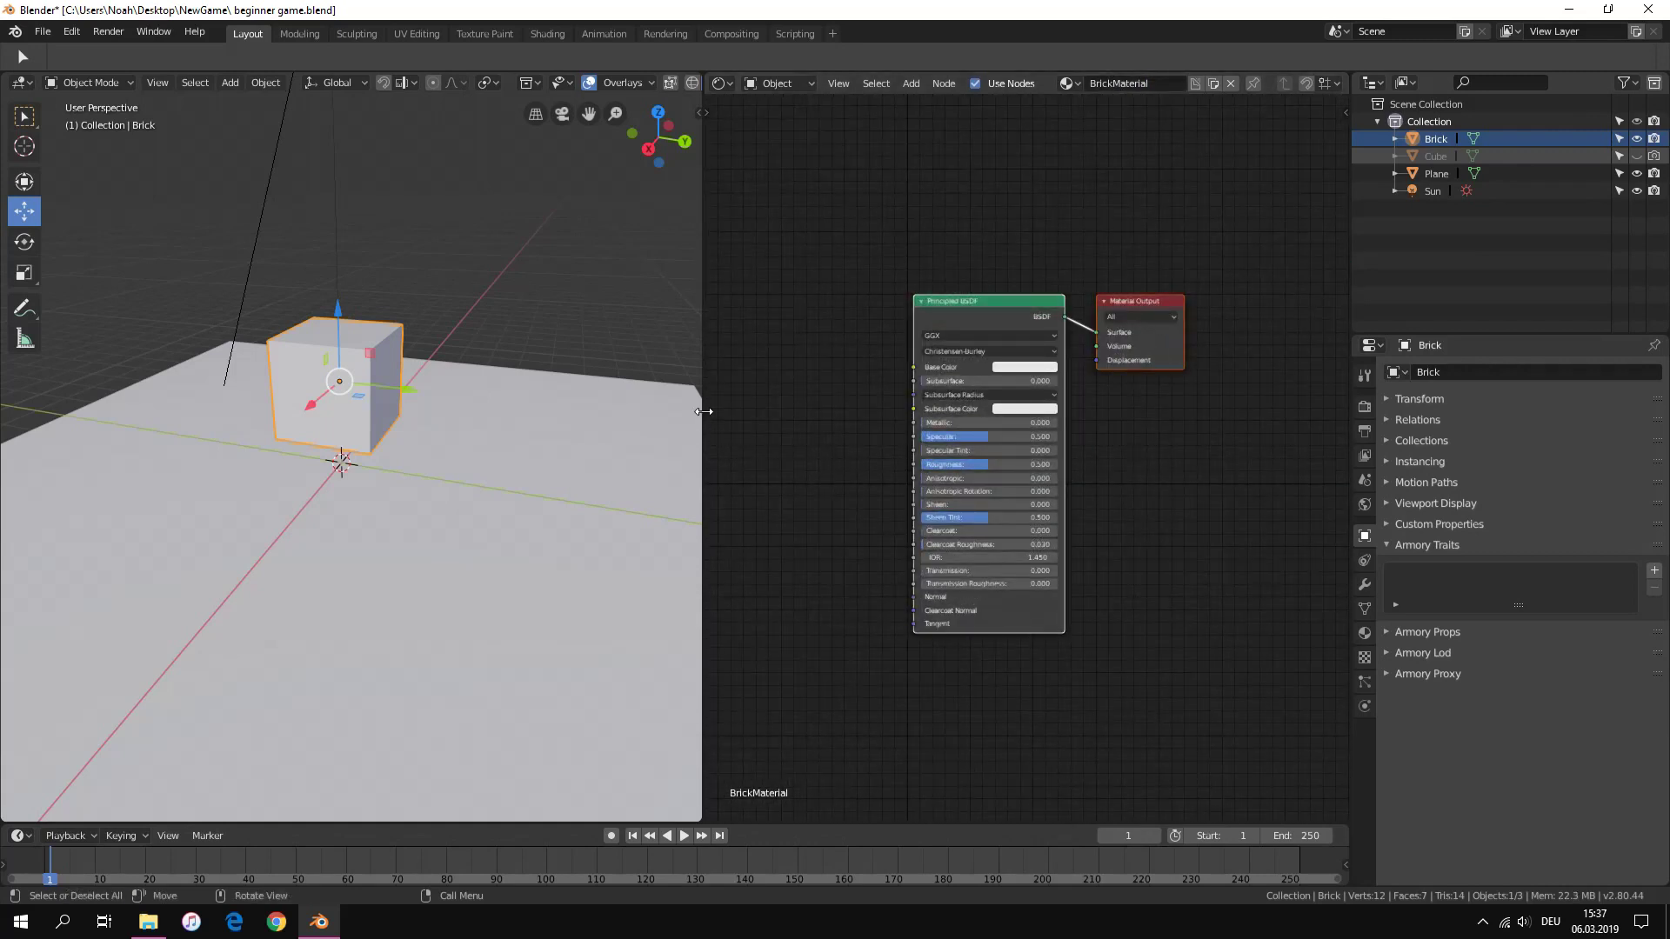
Enlarge the shader editor, delete the Principled BSDF node and reposition the Material Output node
left_click_drag(704, 403, 318, 400)
key("Home")
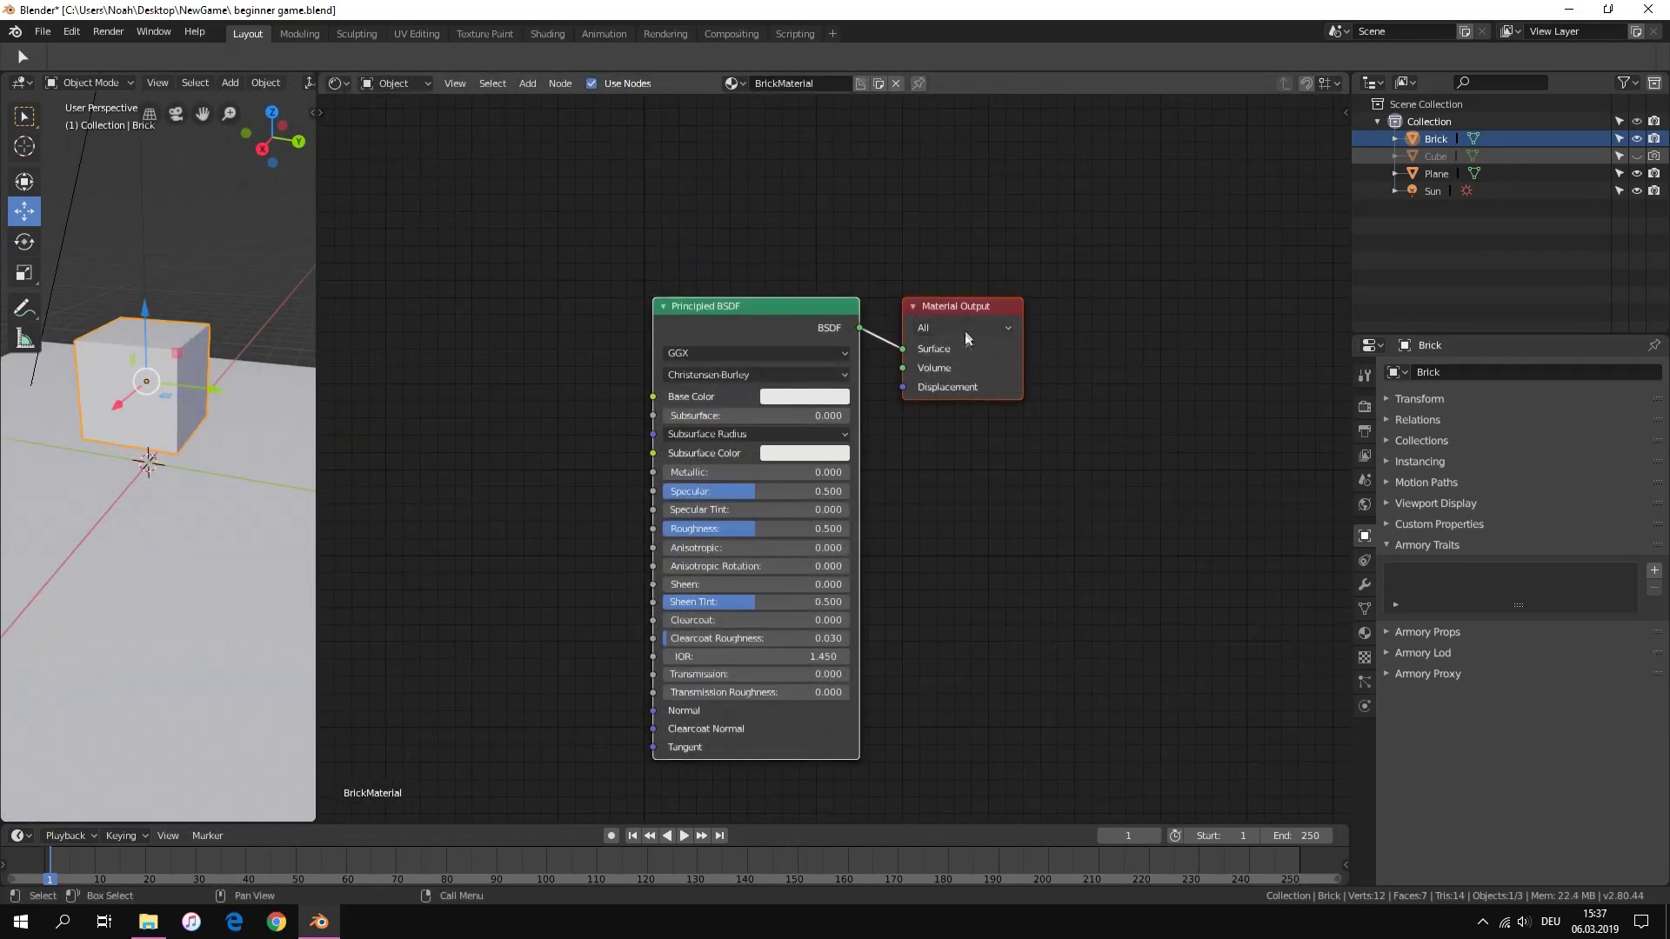
left_click_drag(952, 310, 1057, 343)
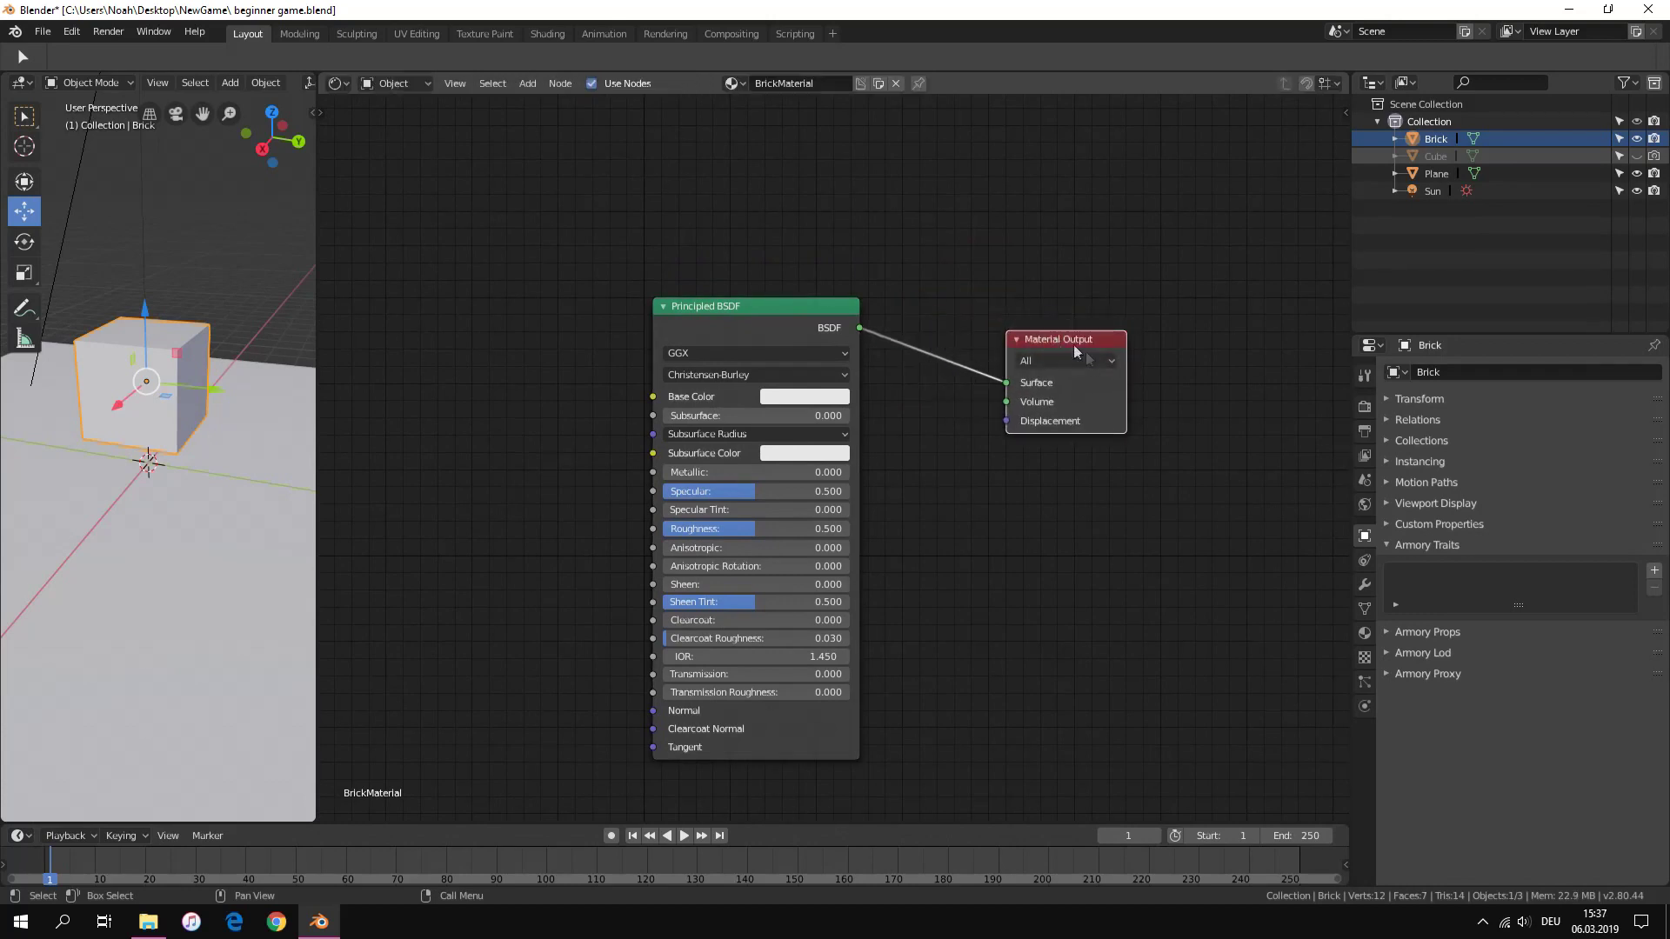
left_click(754, 315)
key("x")
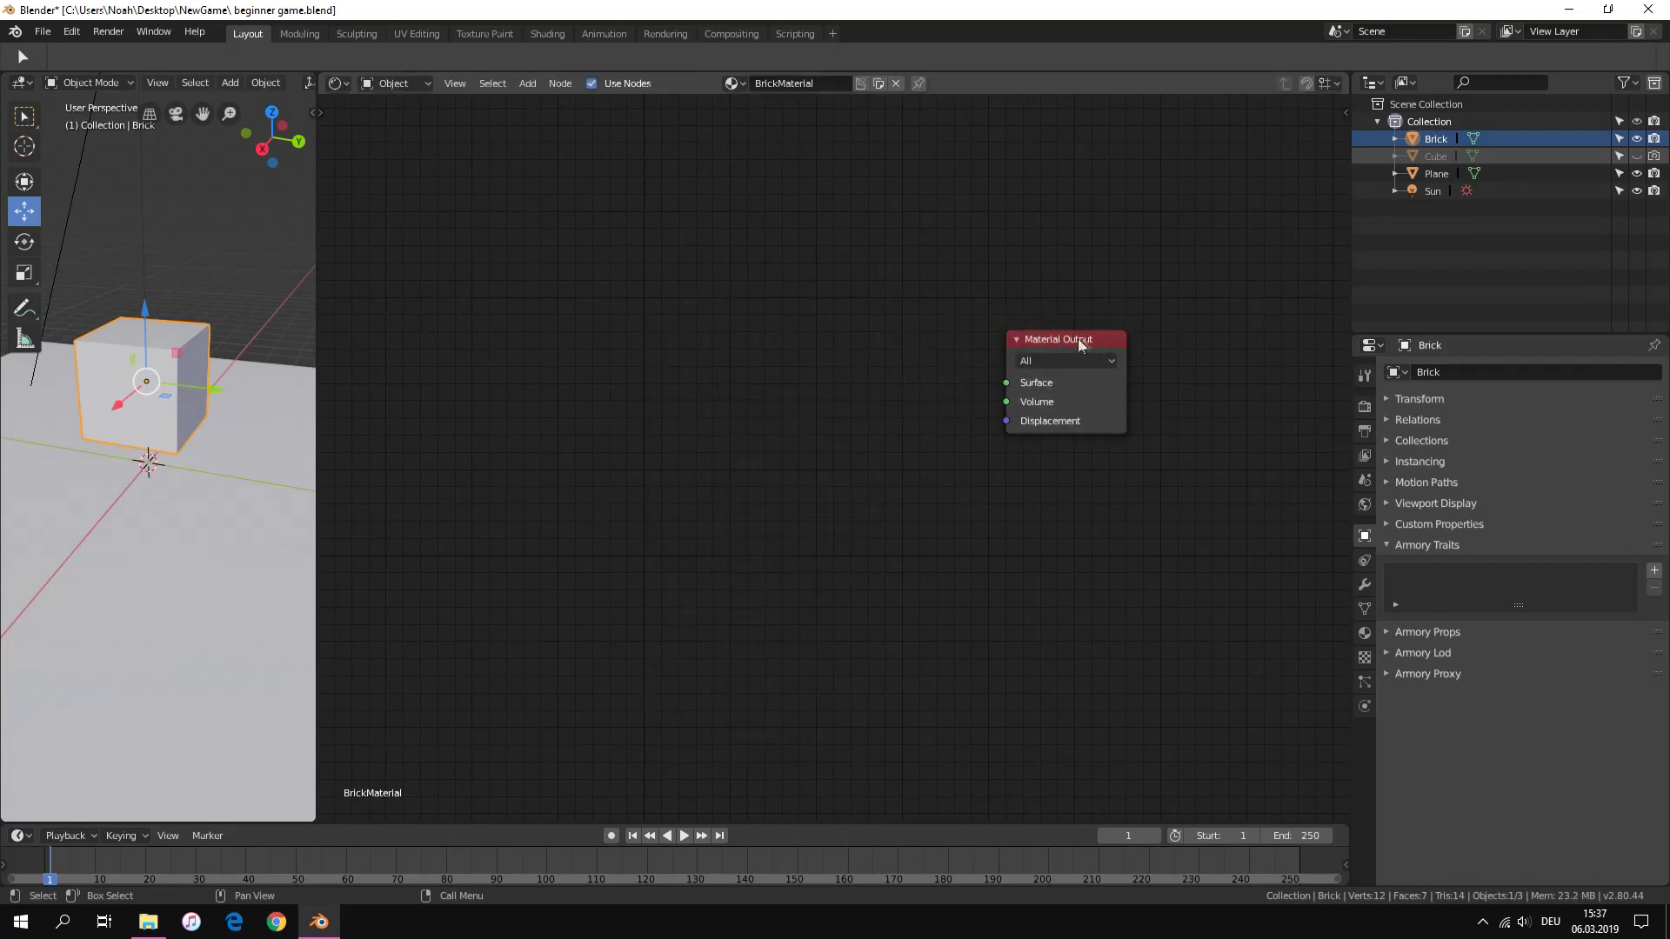
mouse_move(1072, 341)
left_mouse_down()
mouse_move(1009, 374)
mouse_move(844, 407)
mouse_move(804, 355)
mouse_move(1072, 346)
left_mouse_up()
scroll(747, 409, "up", 3)
scroll(863, 385, "down", 2)
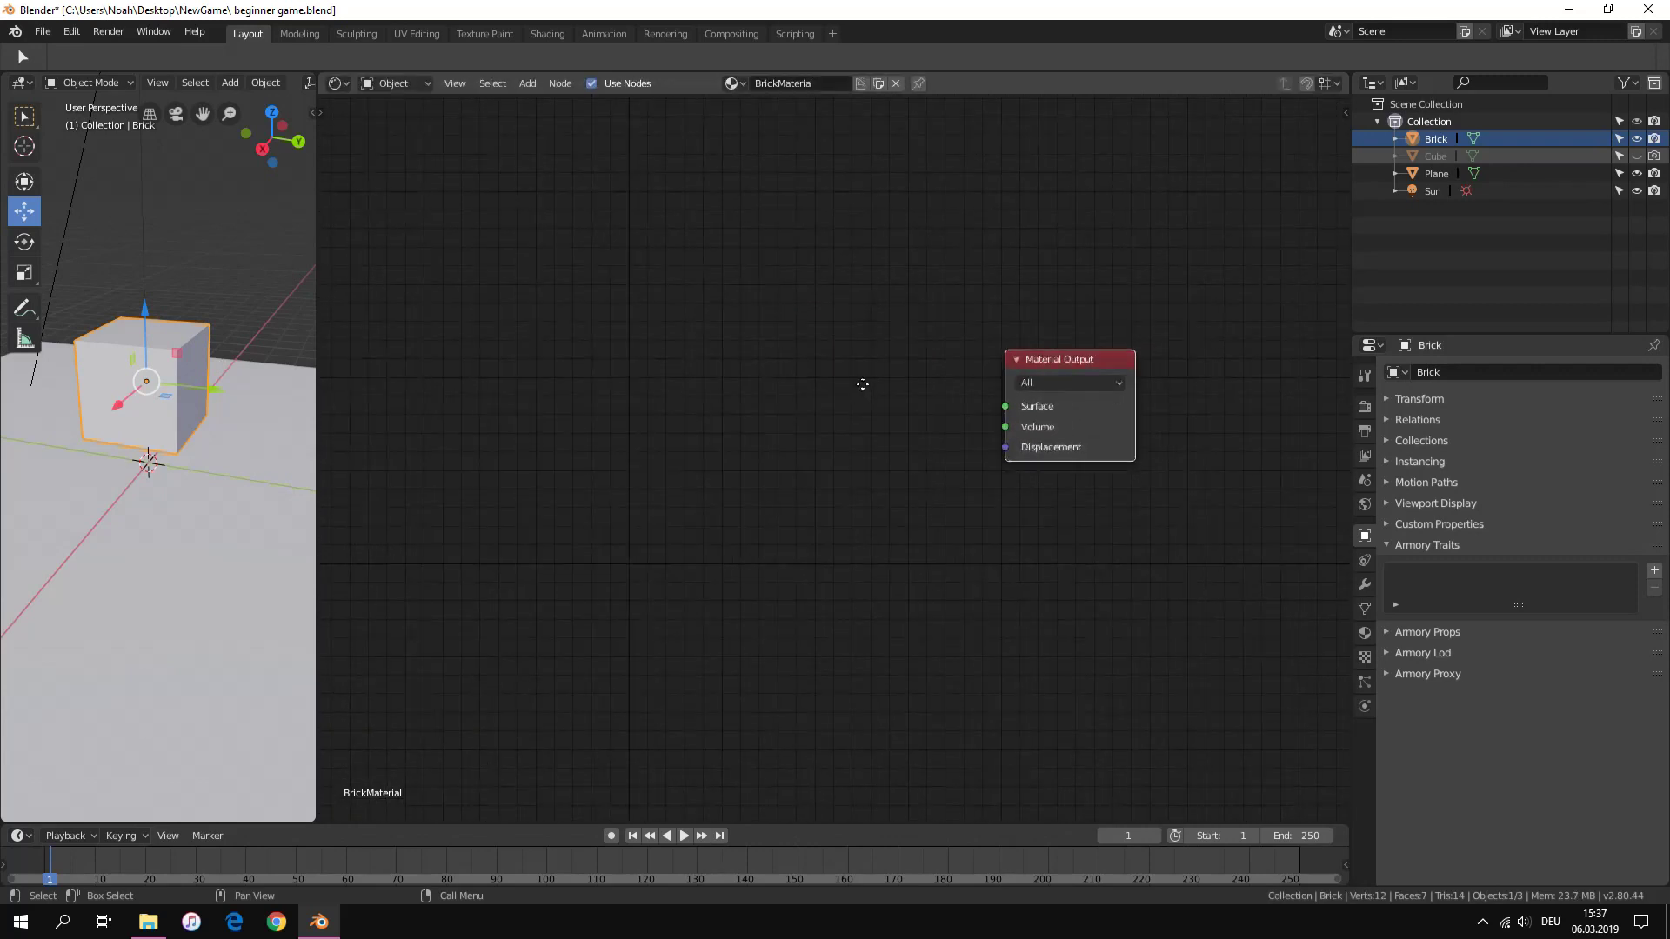
middle_click_drag(863, 386, 932, 451)
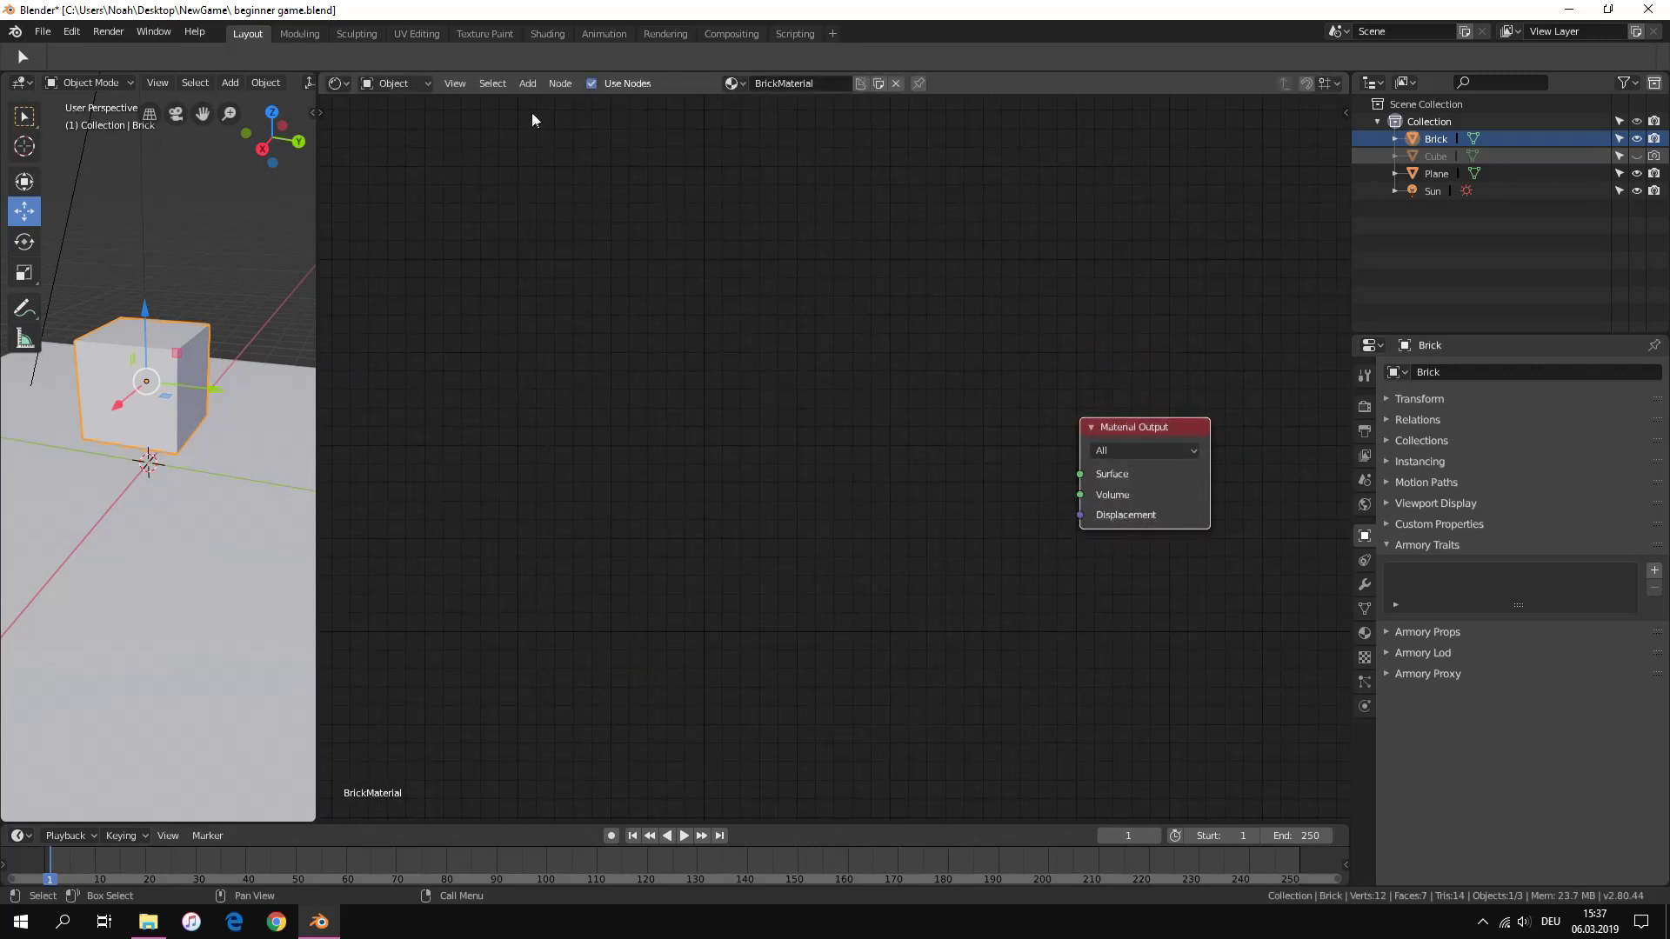
Add an Armory PBR node and connect its Surface output to the Material Output's Surface input
key("shift+a")
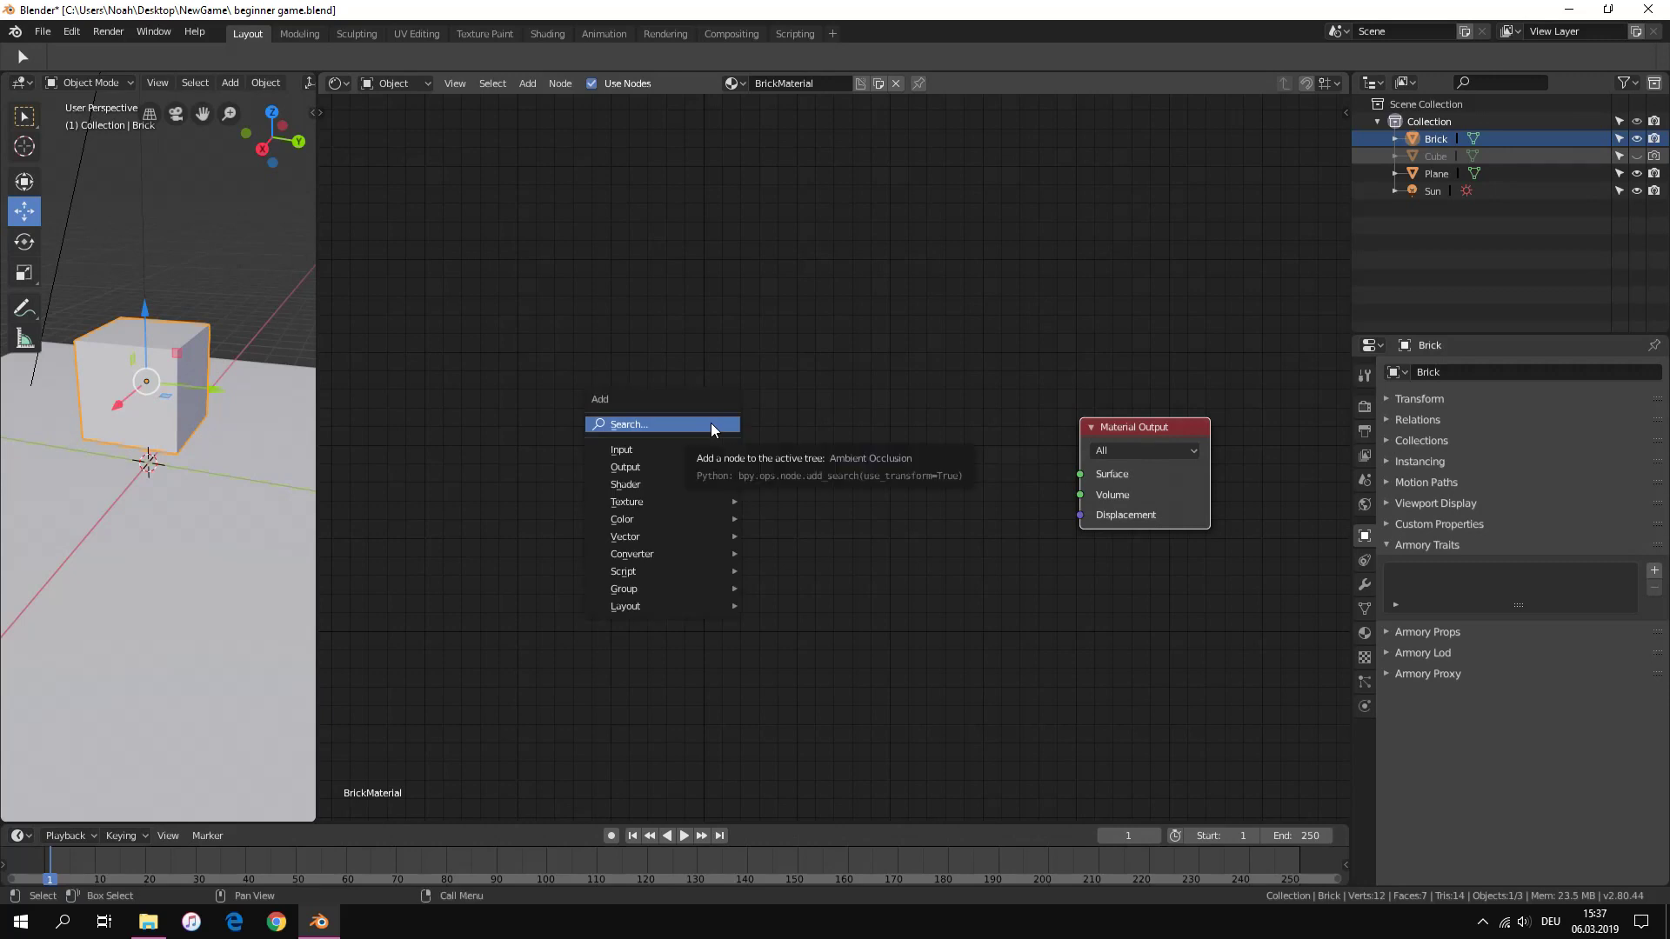
left_click(712, 423)
type("armory")
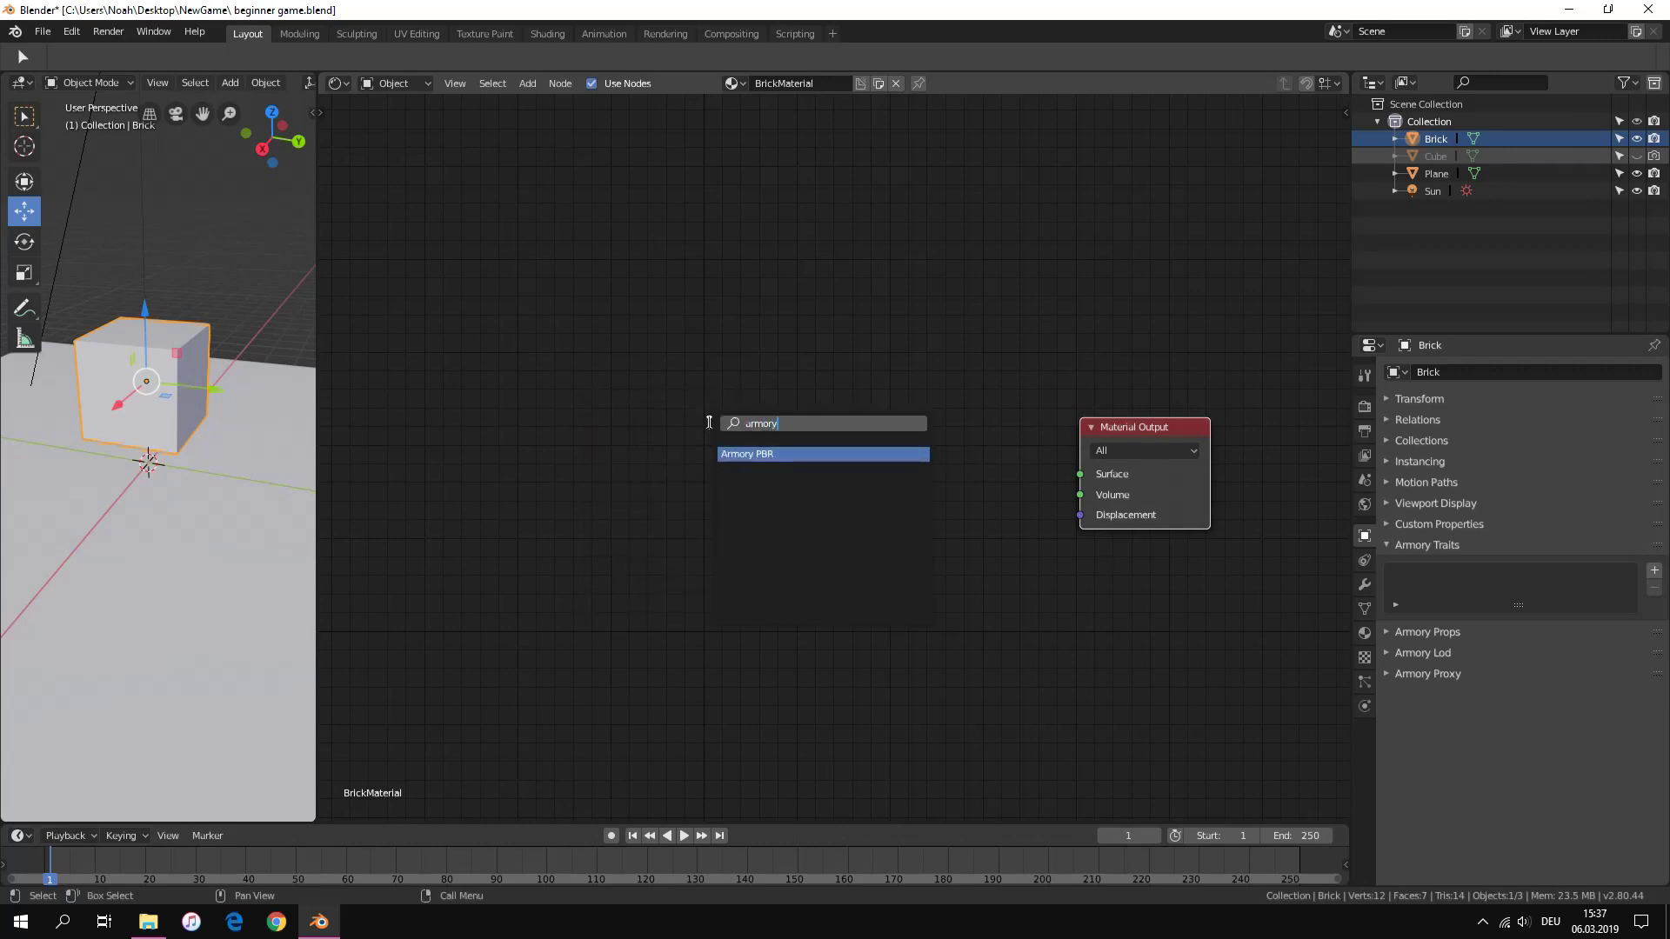
left_click(753, 454)
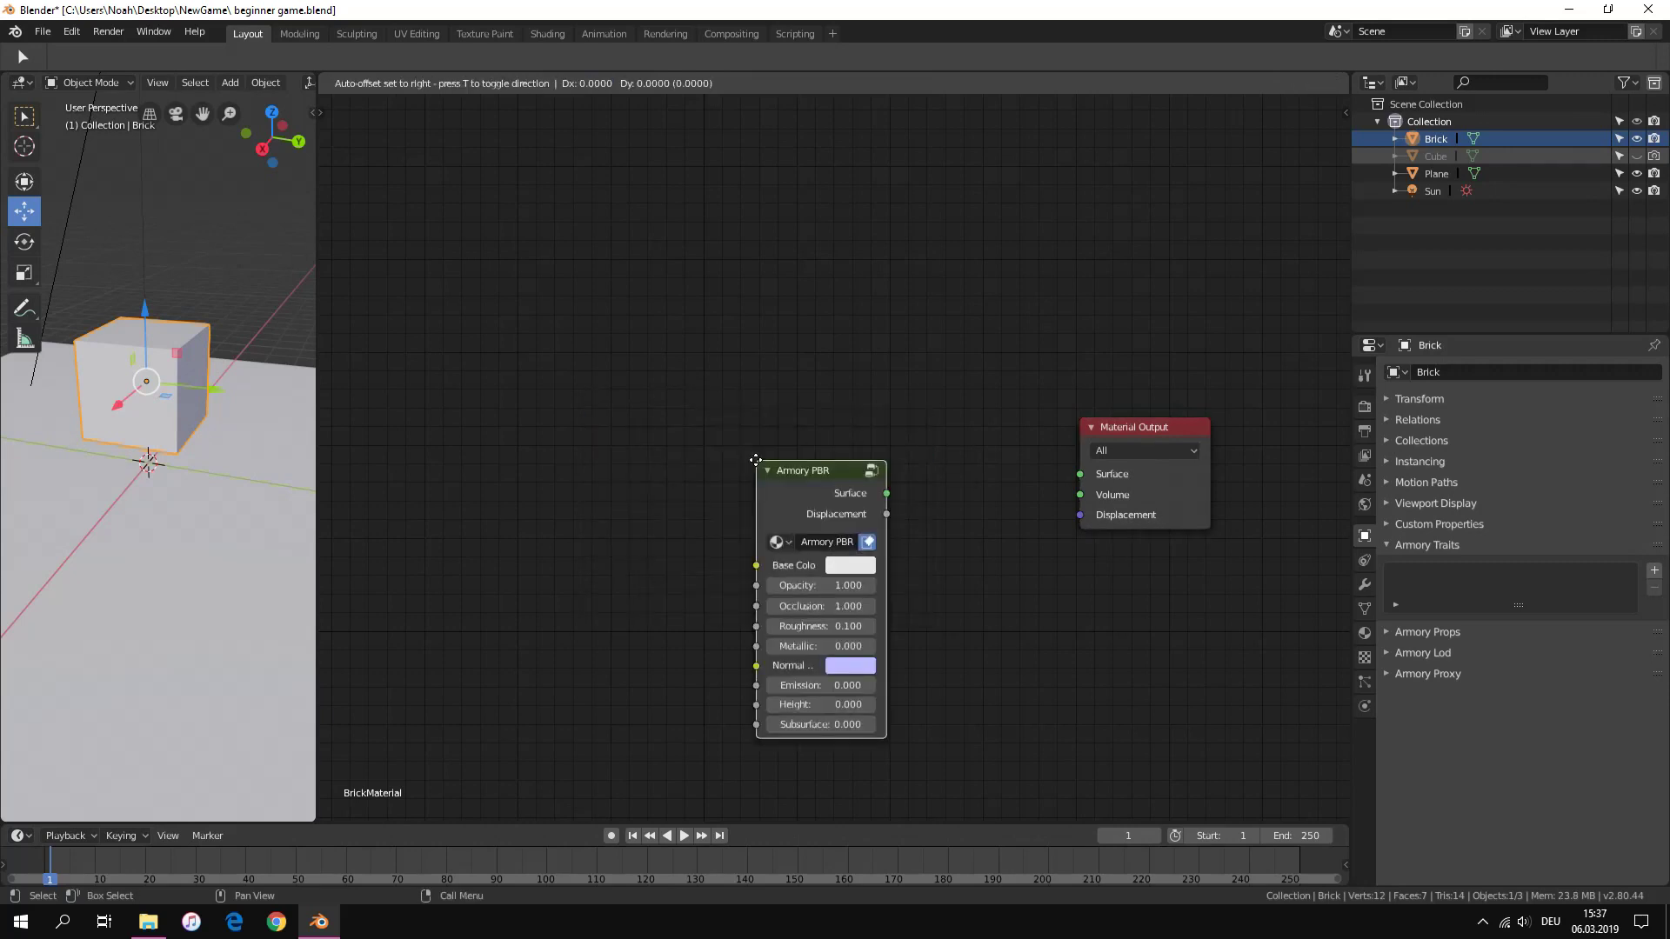
left_click(968, 479)
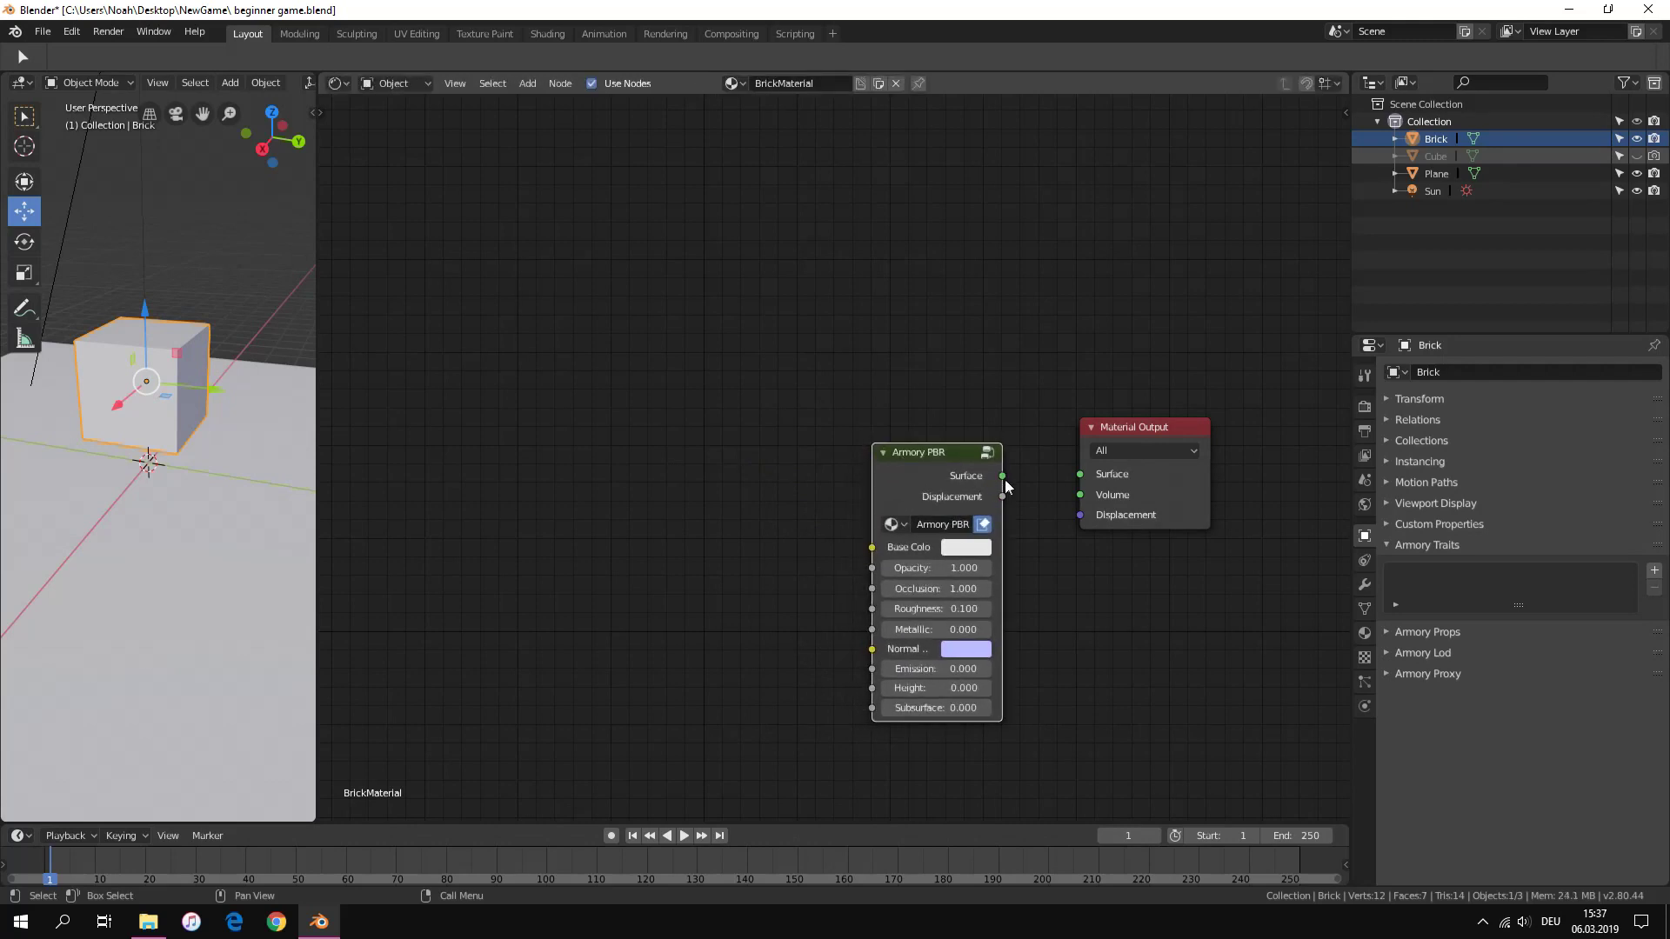
left_click_drag(1005, 478, 1079, 475)
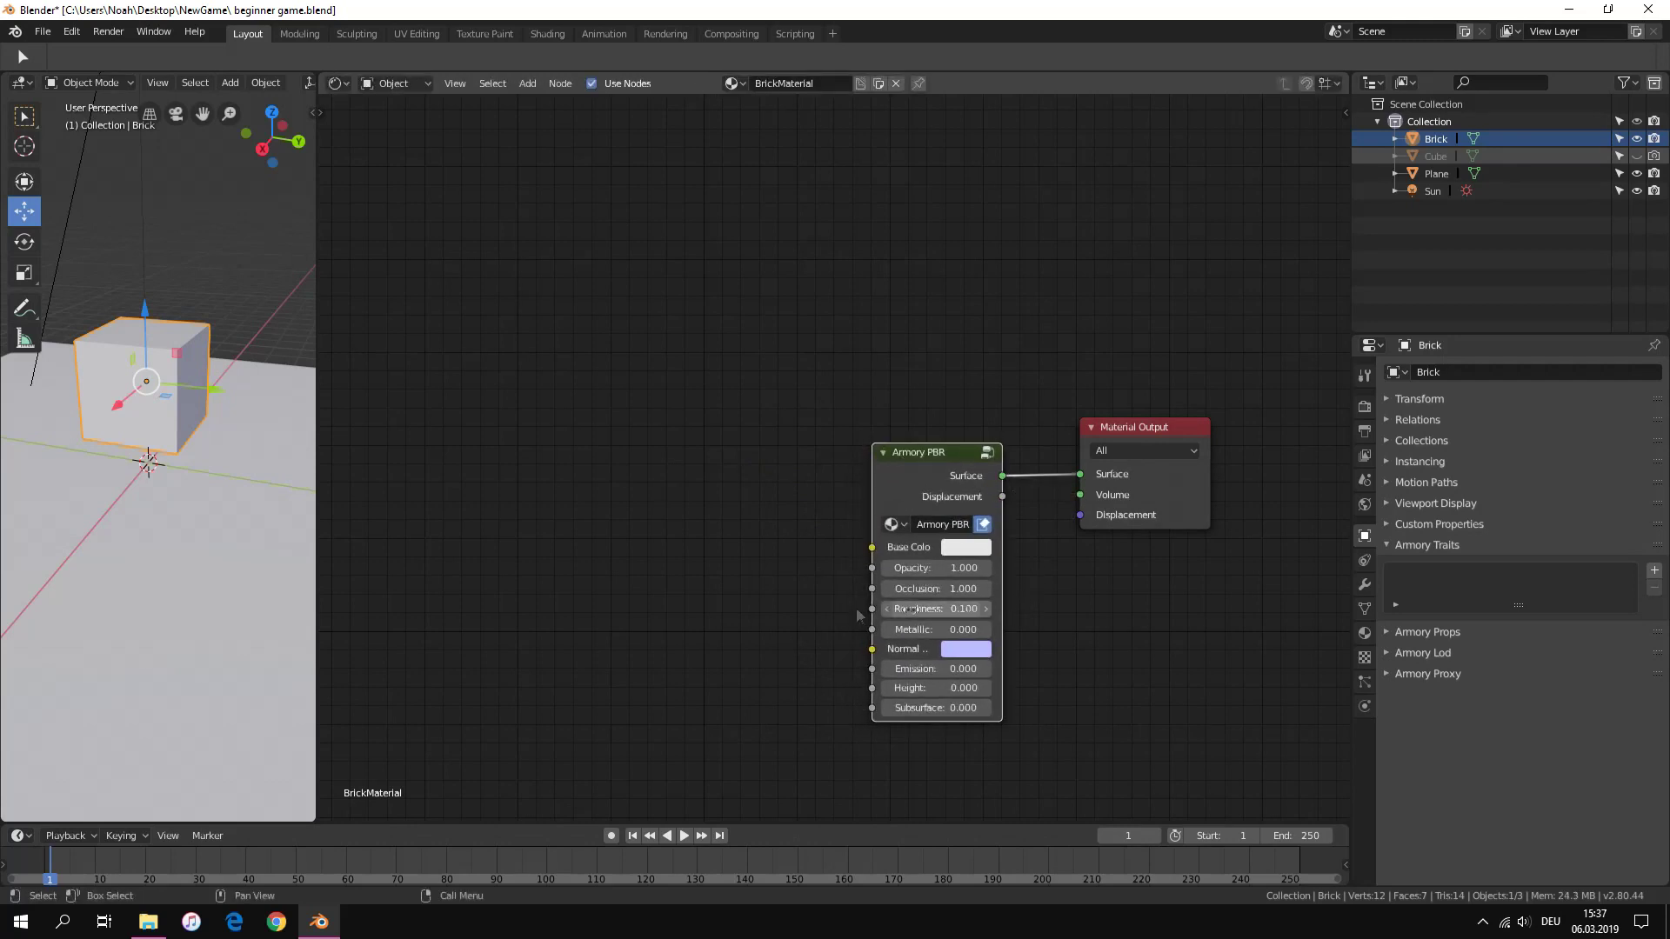
Bring the base image from the Textures folder into BrickMaterial, link its Color to Armory PBR's Base Color, and collapse the image node
middle_click_drag(817, 598, 786, 480)
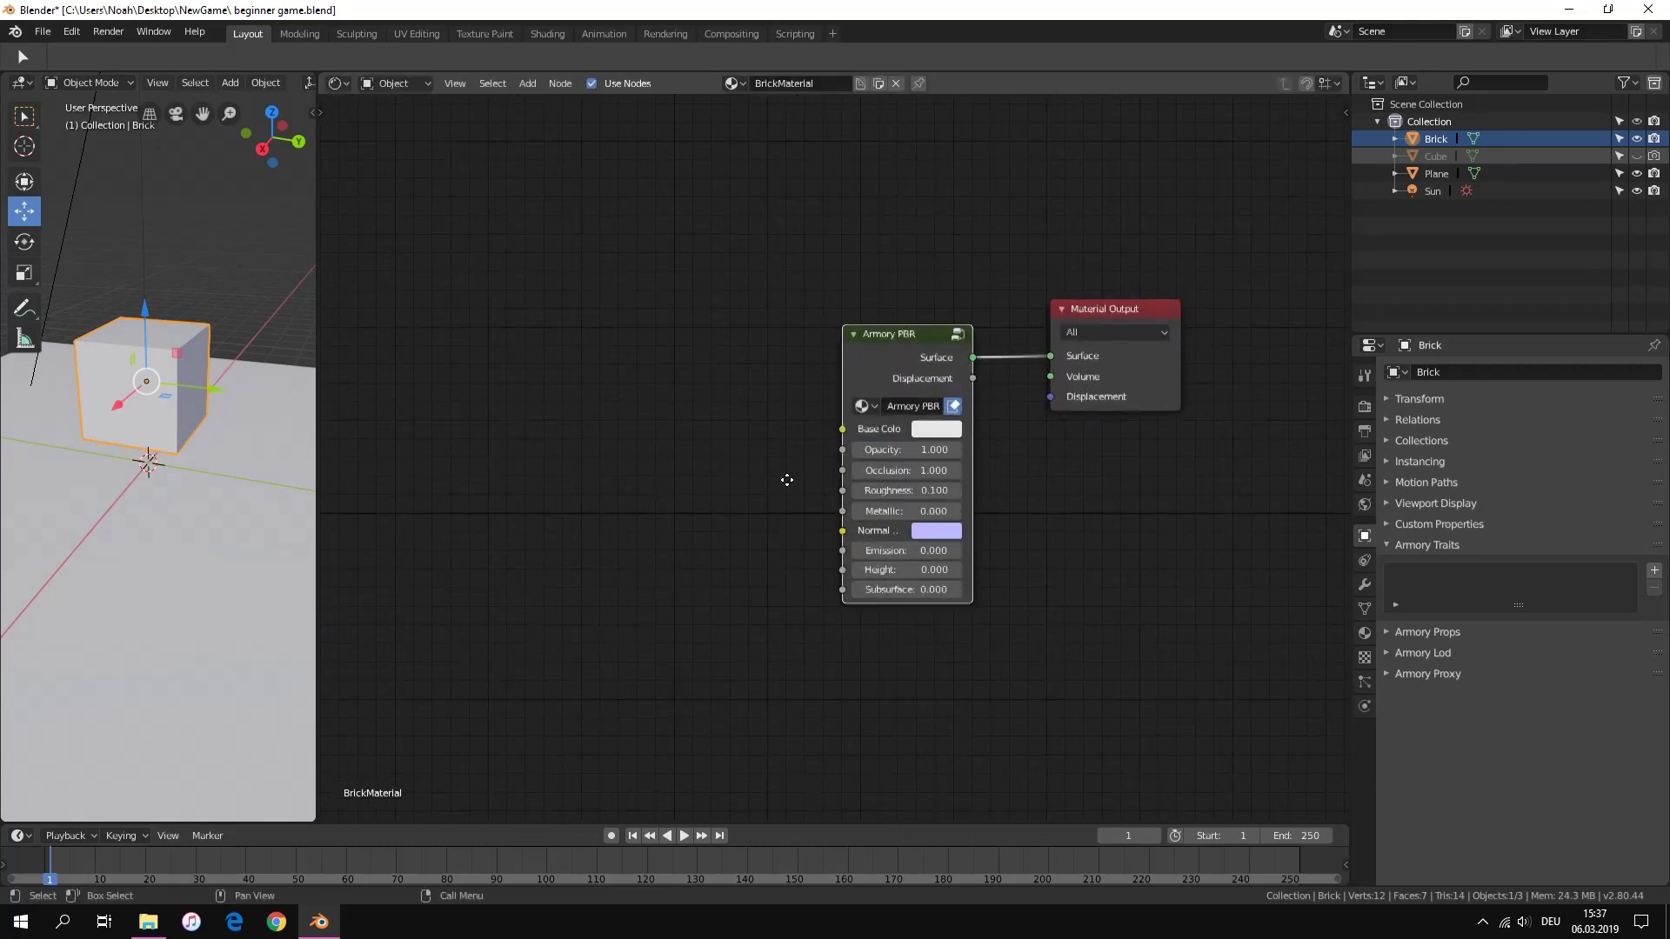
left_click(147, 922)
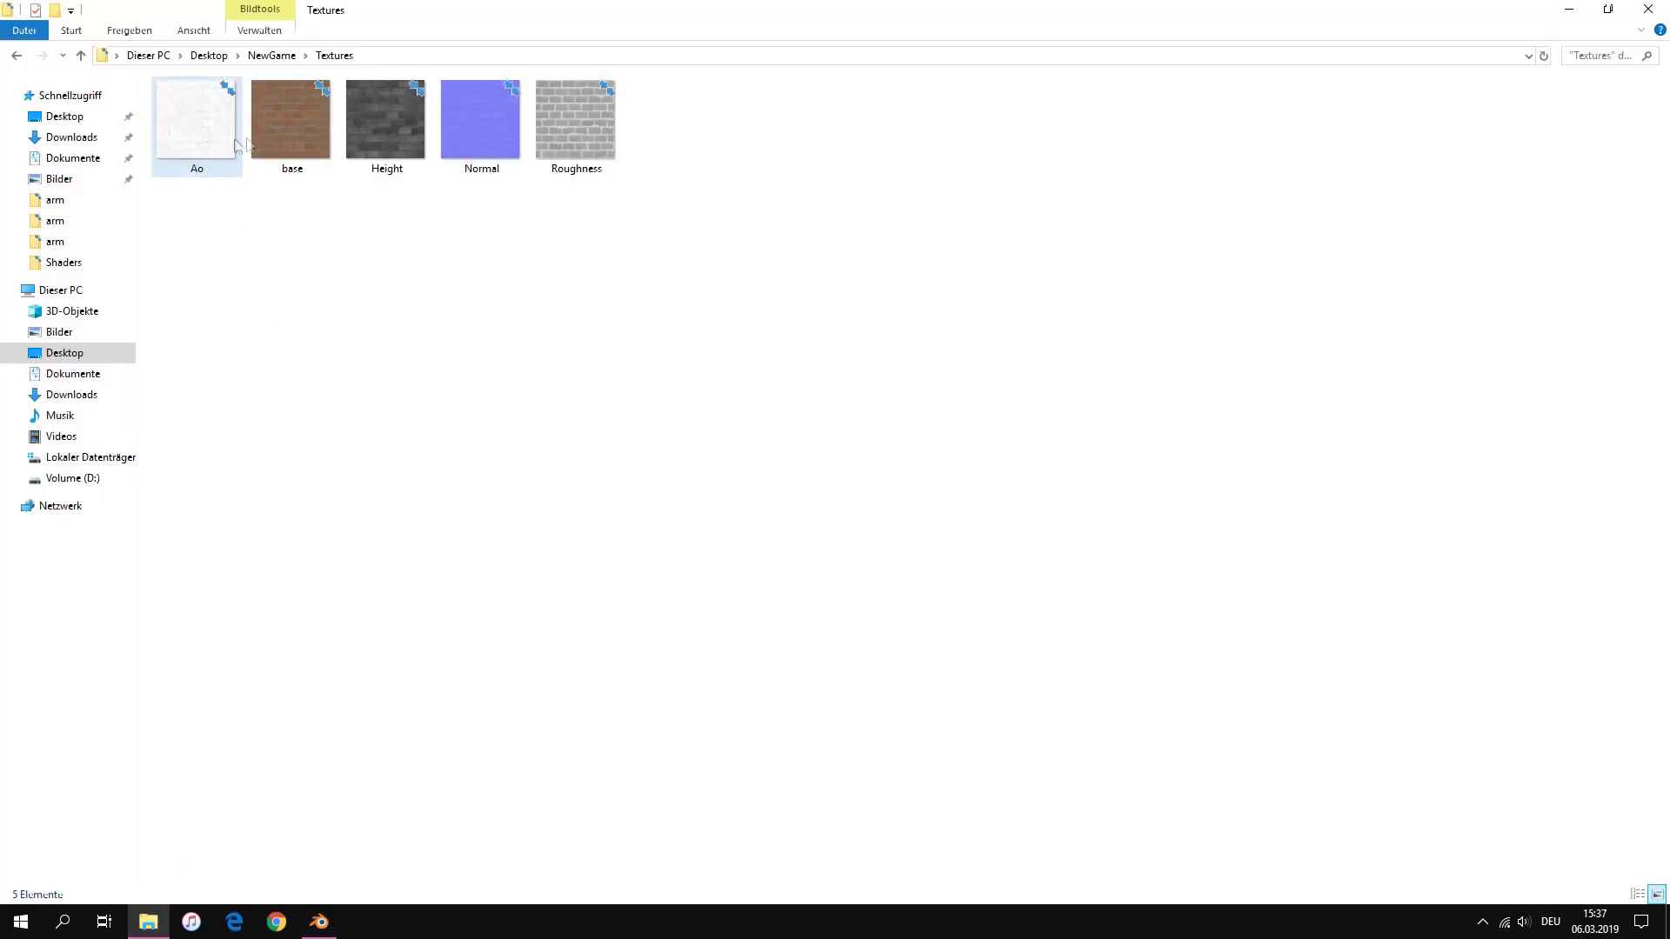
left_click_drag(280, 139, 433, 436)
left_click_drag(592, 436, 835, 438)
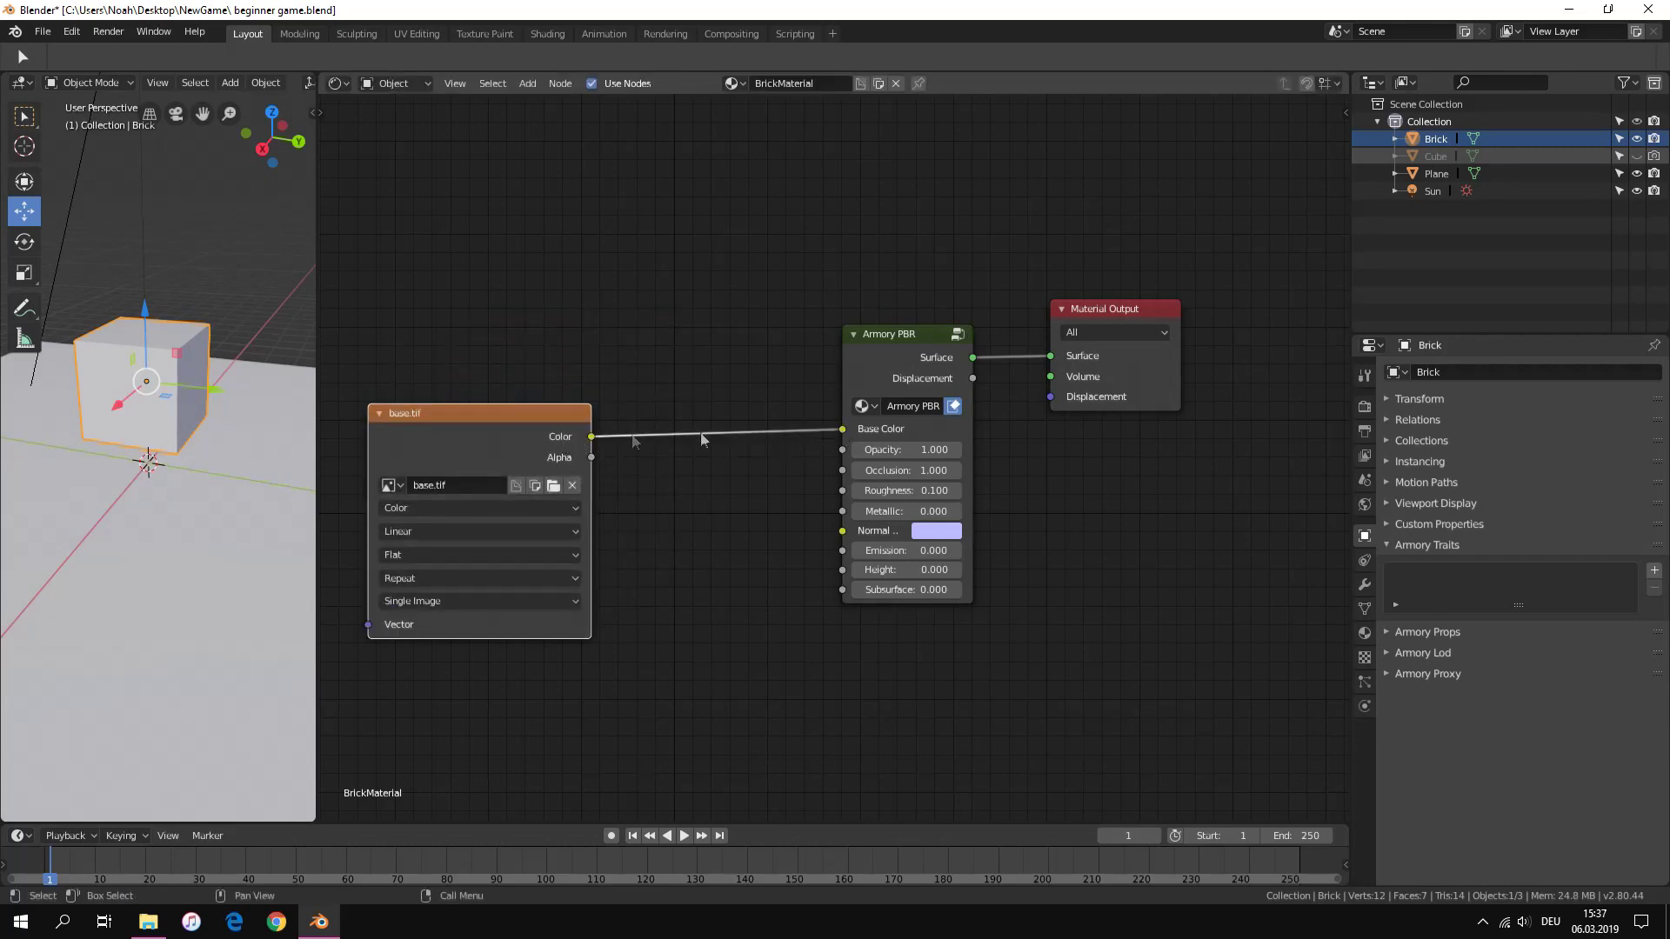
left_click(380, 415)
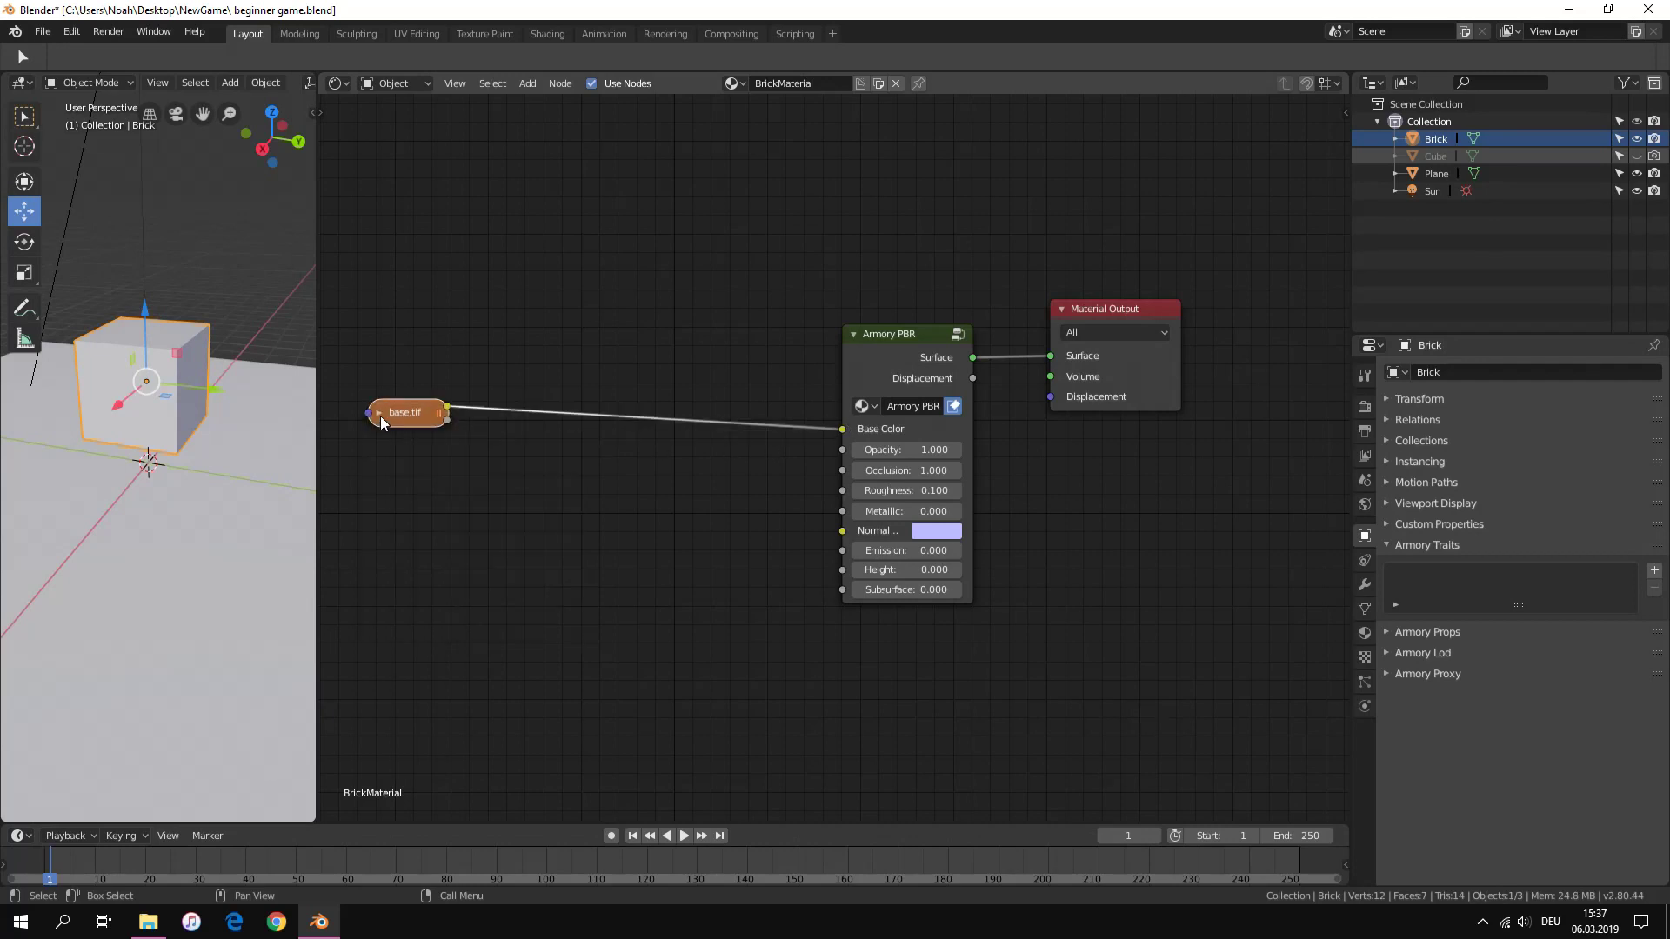
left_click_drag(380, 416, 565, 454)
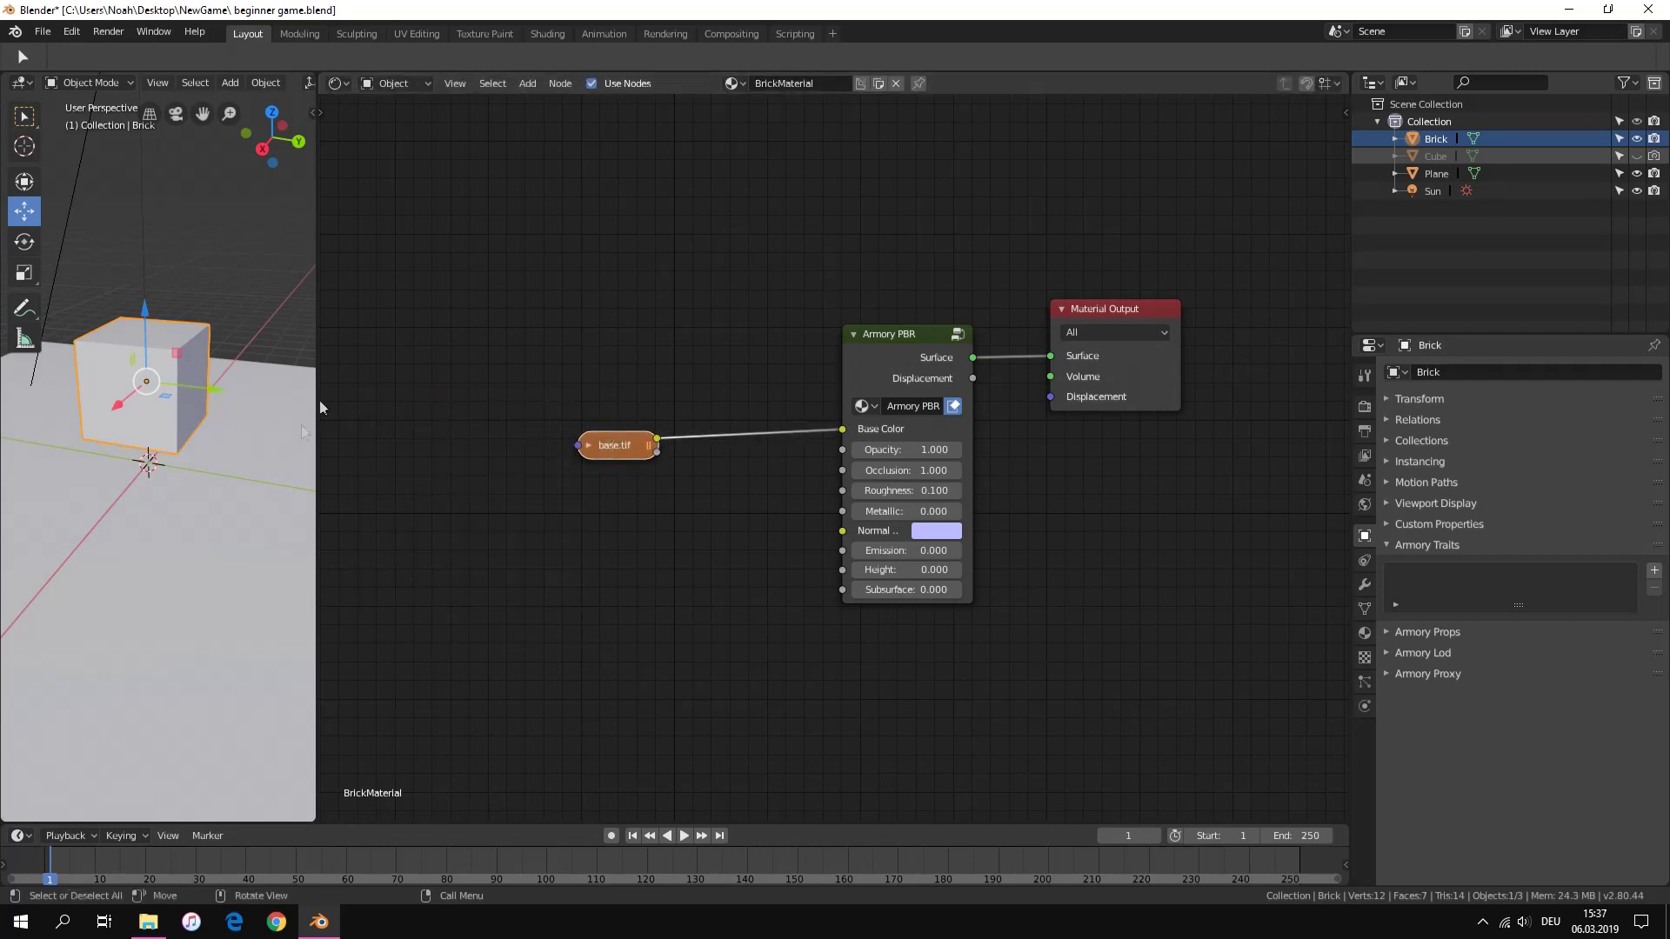
Enlarge the 3D viewport and UV unwrap the whole Brick cube with Unwrap
scroll(447, 449, "down", 1)
middle_click_drag(448, 449, 776, 438)
left_click_drag(316, 445, 804, 440)
scroll(439, 378, "up", 3)
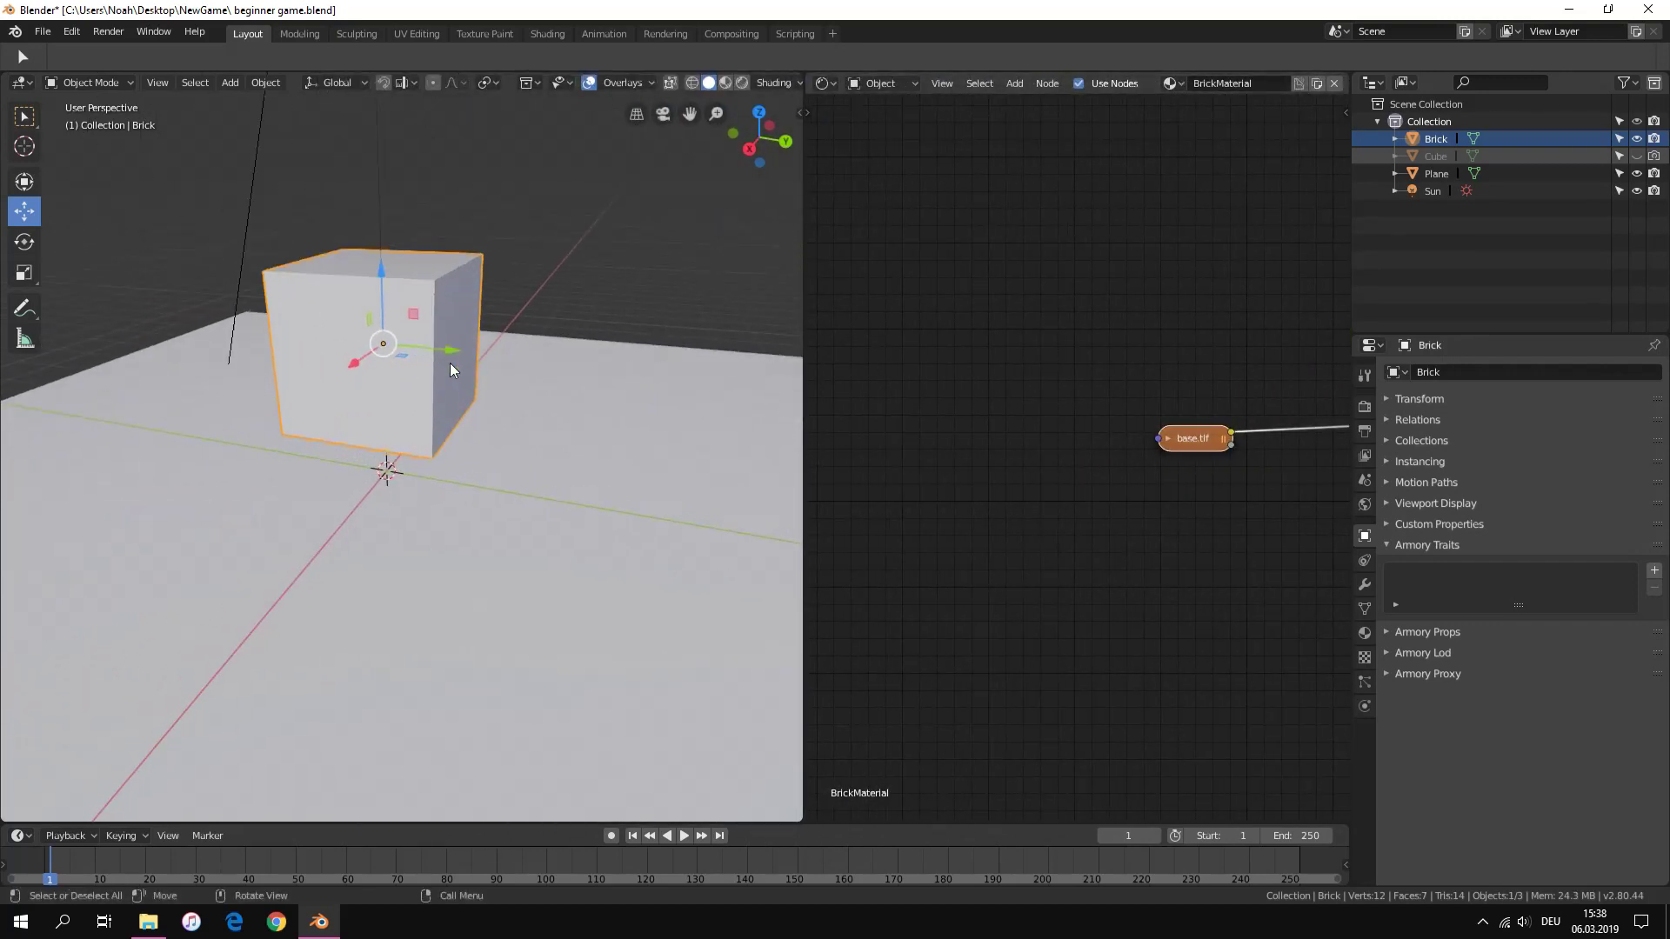
key("Tab")
key("u")
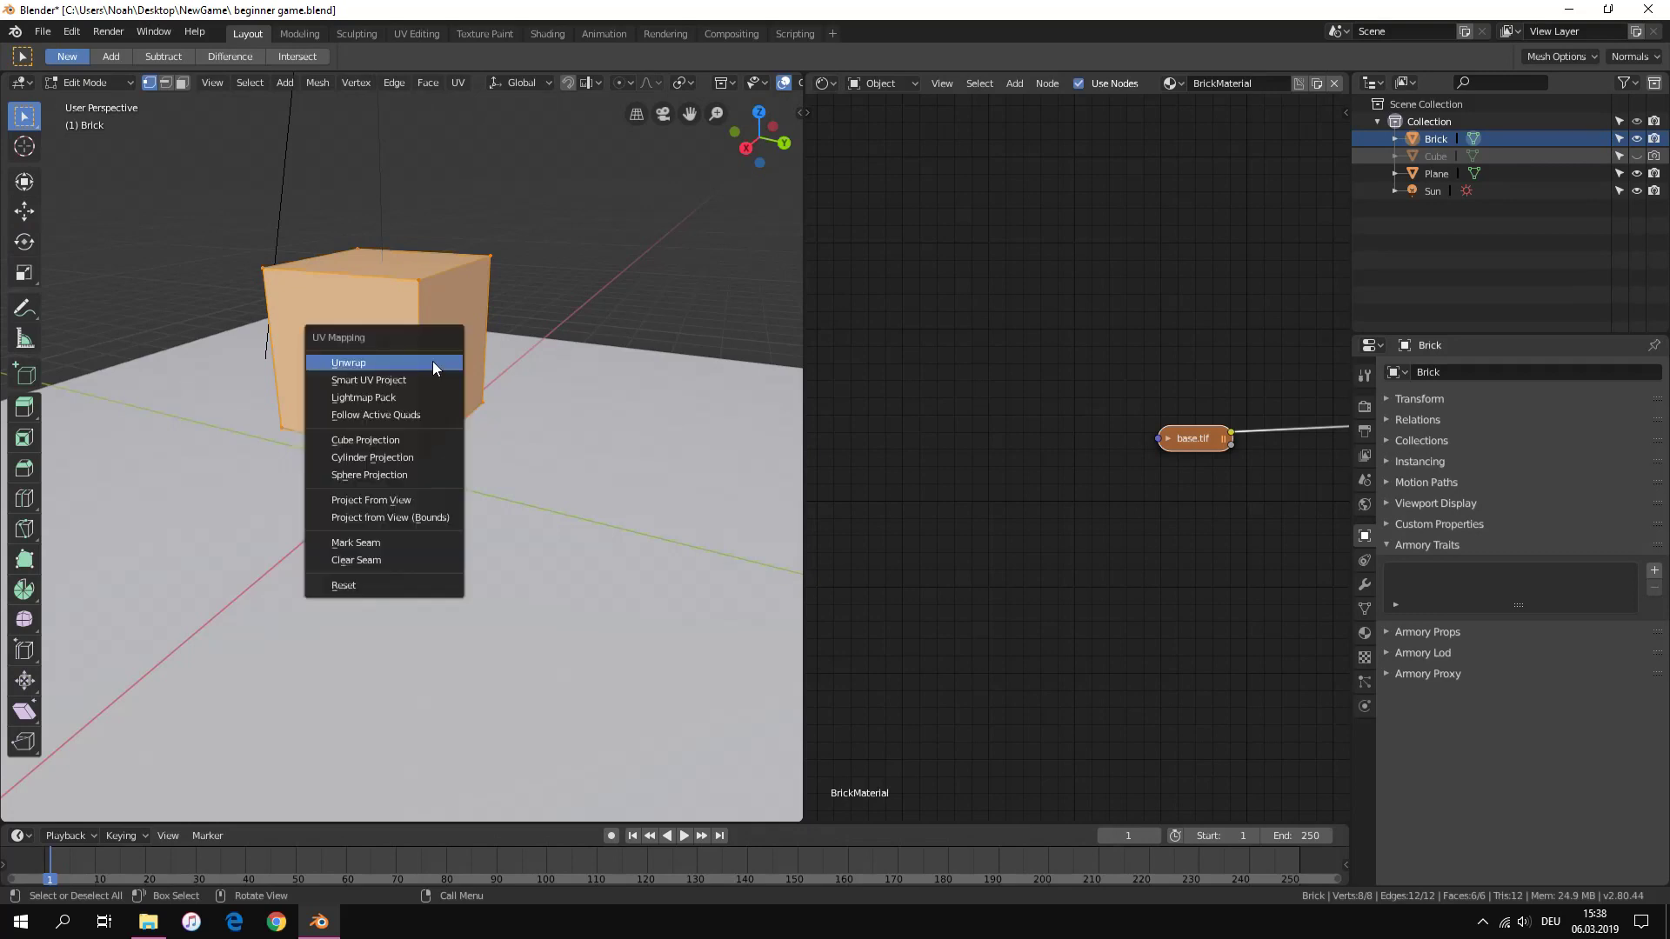
left_click(432, 362)
key("Tab")
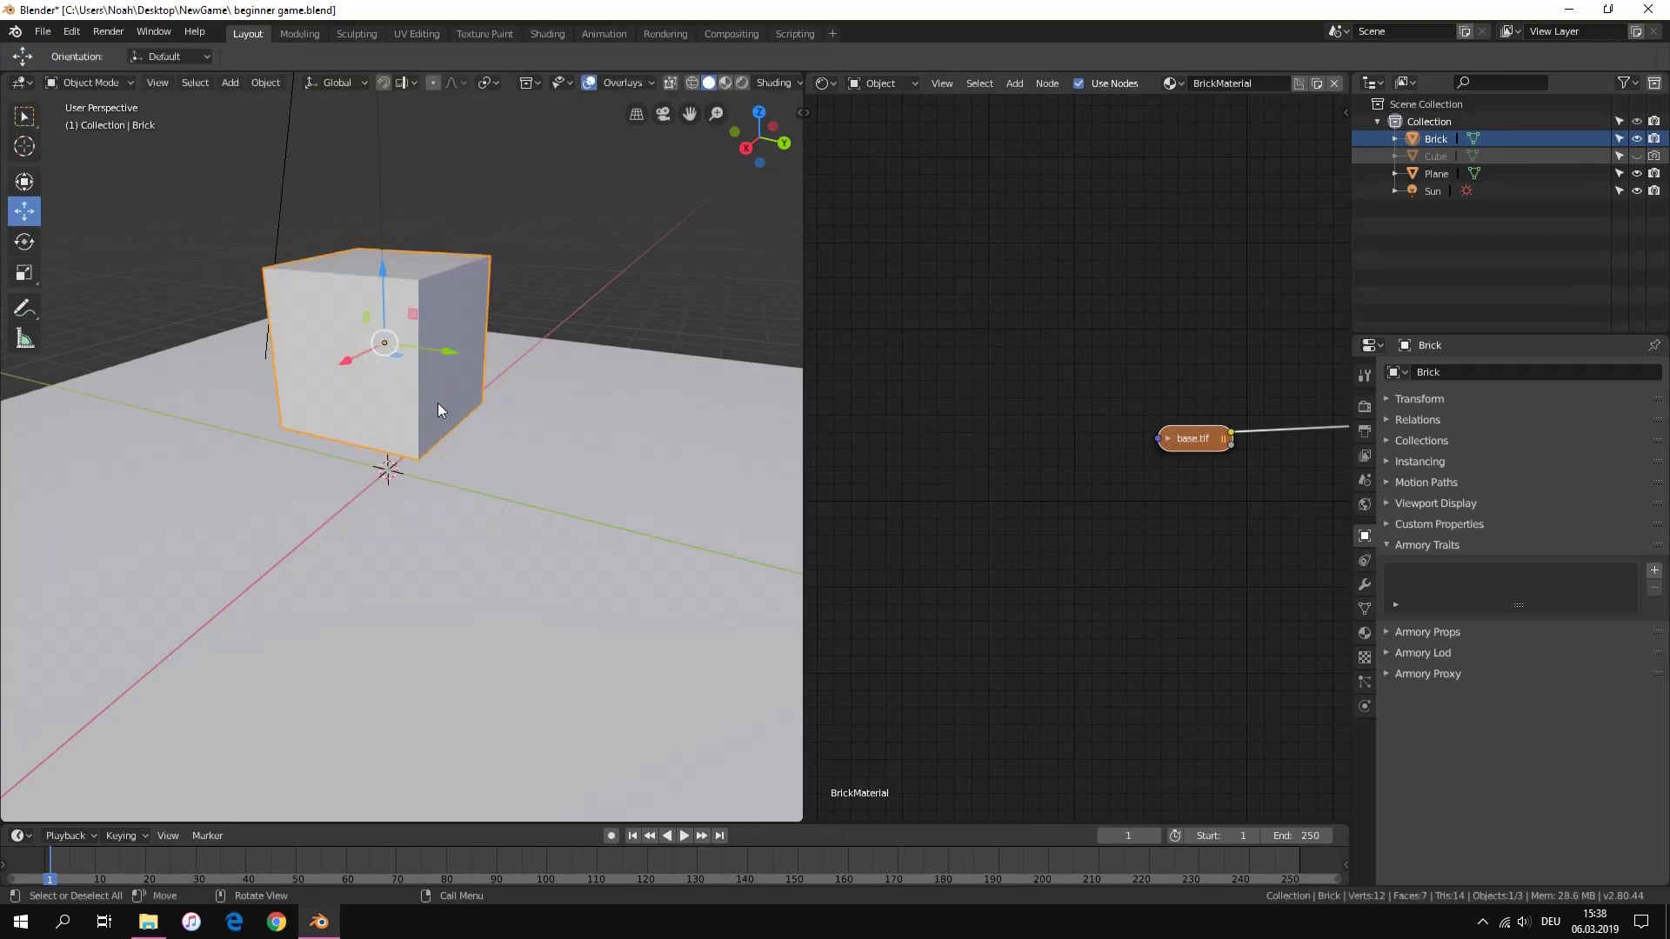
Test-run the game, move around the textured brick cube, and close the player window
middle_click_drag(678, 87, 588, 87)
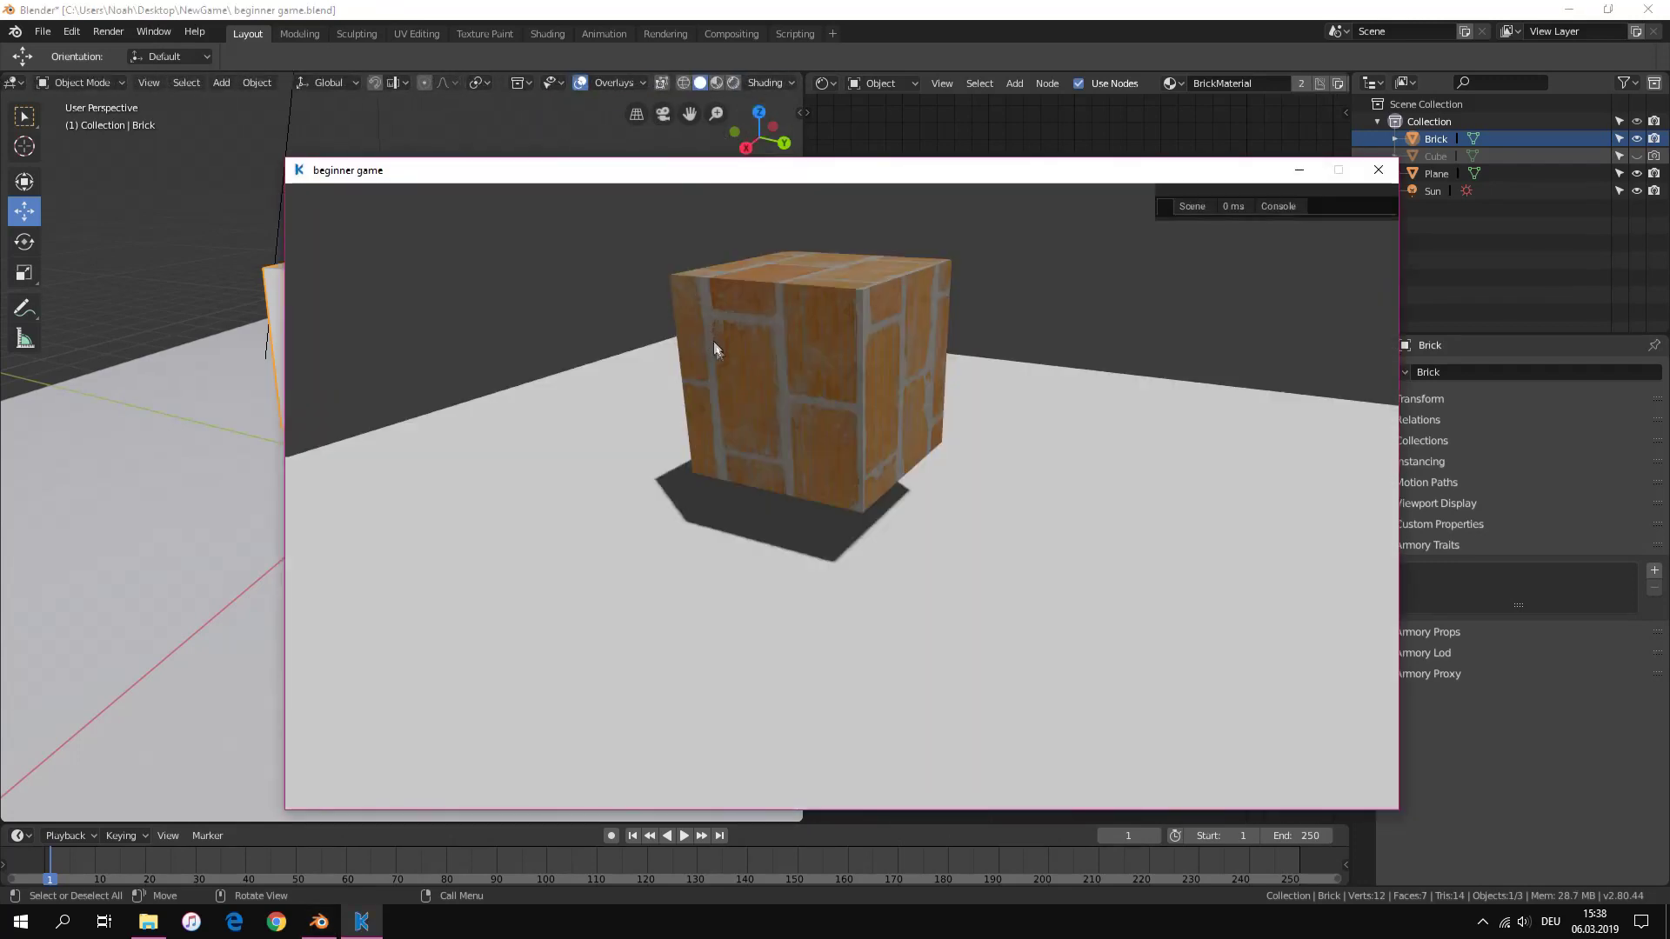
key("w")
left_click_drag(714, 346, 1014, 379)
key("a")
key("s")
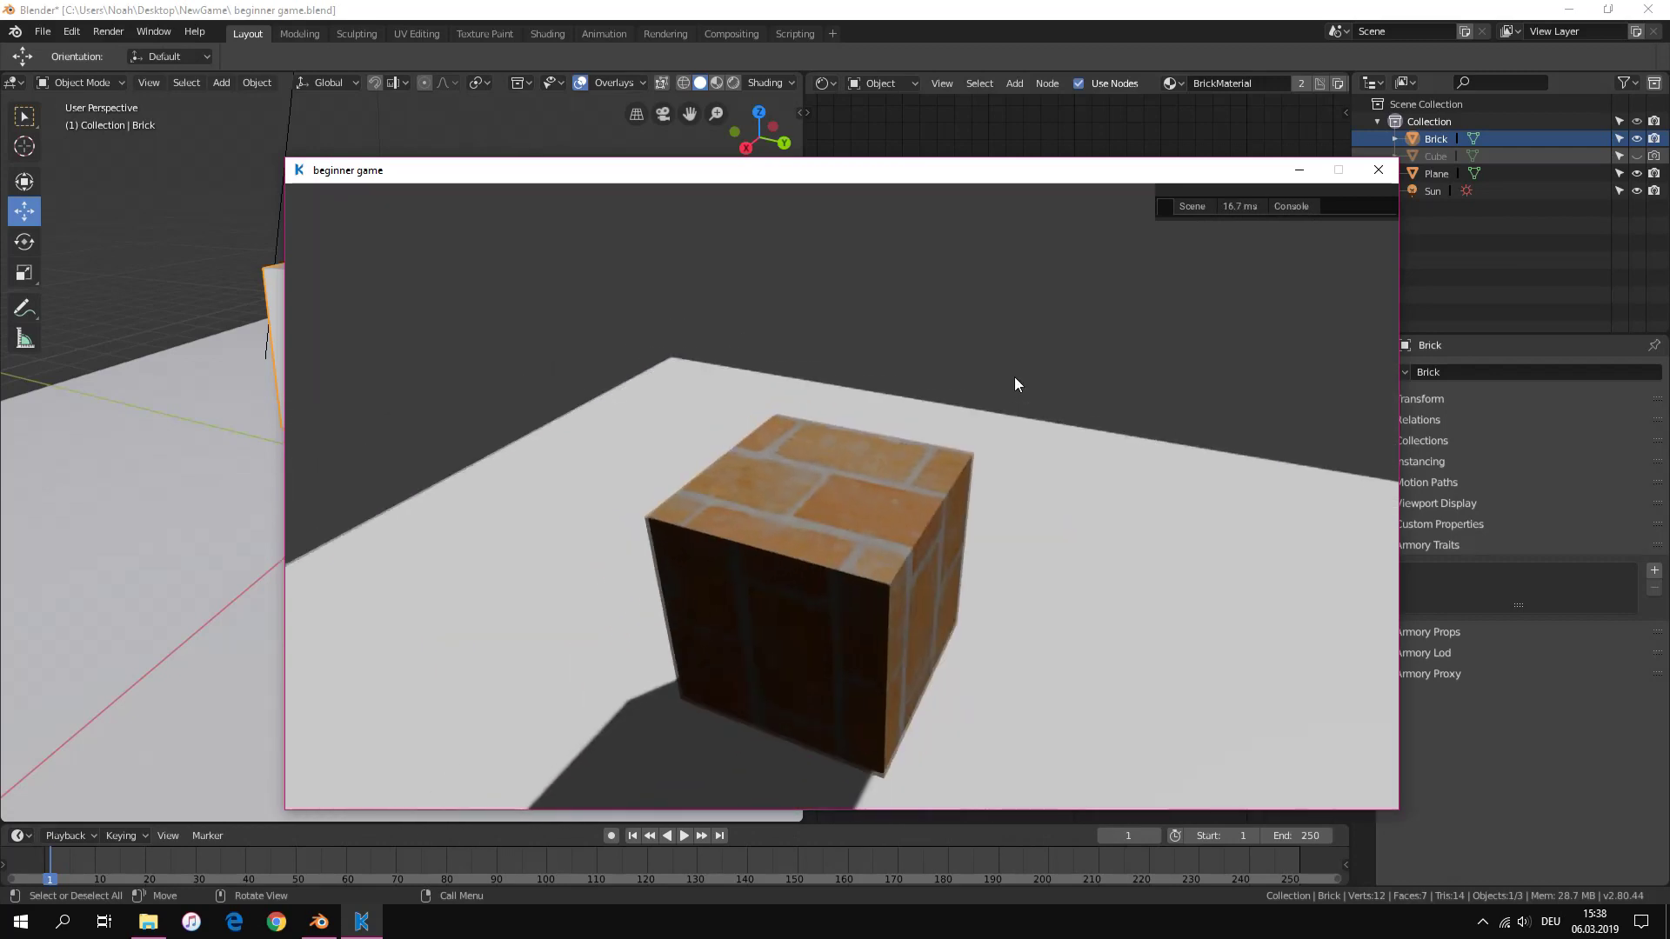
key("w")
key("d")
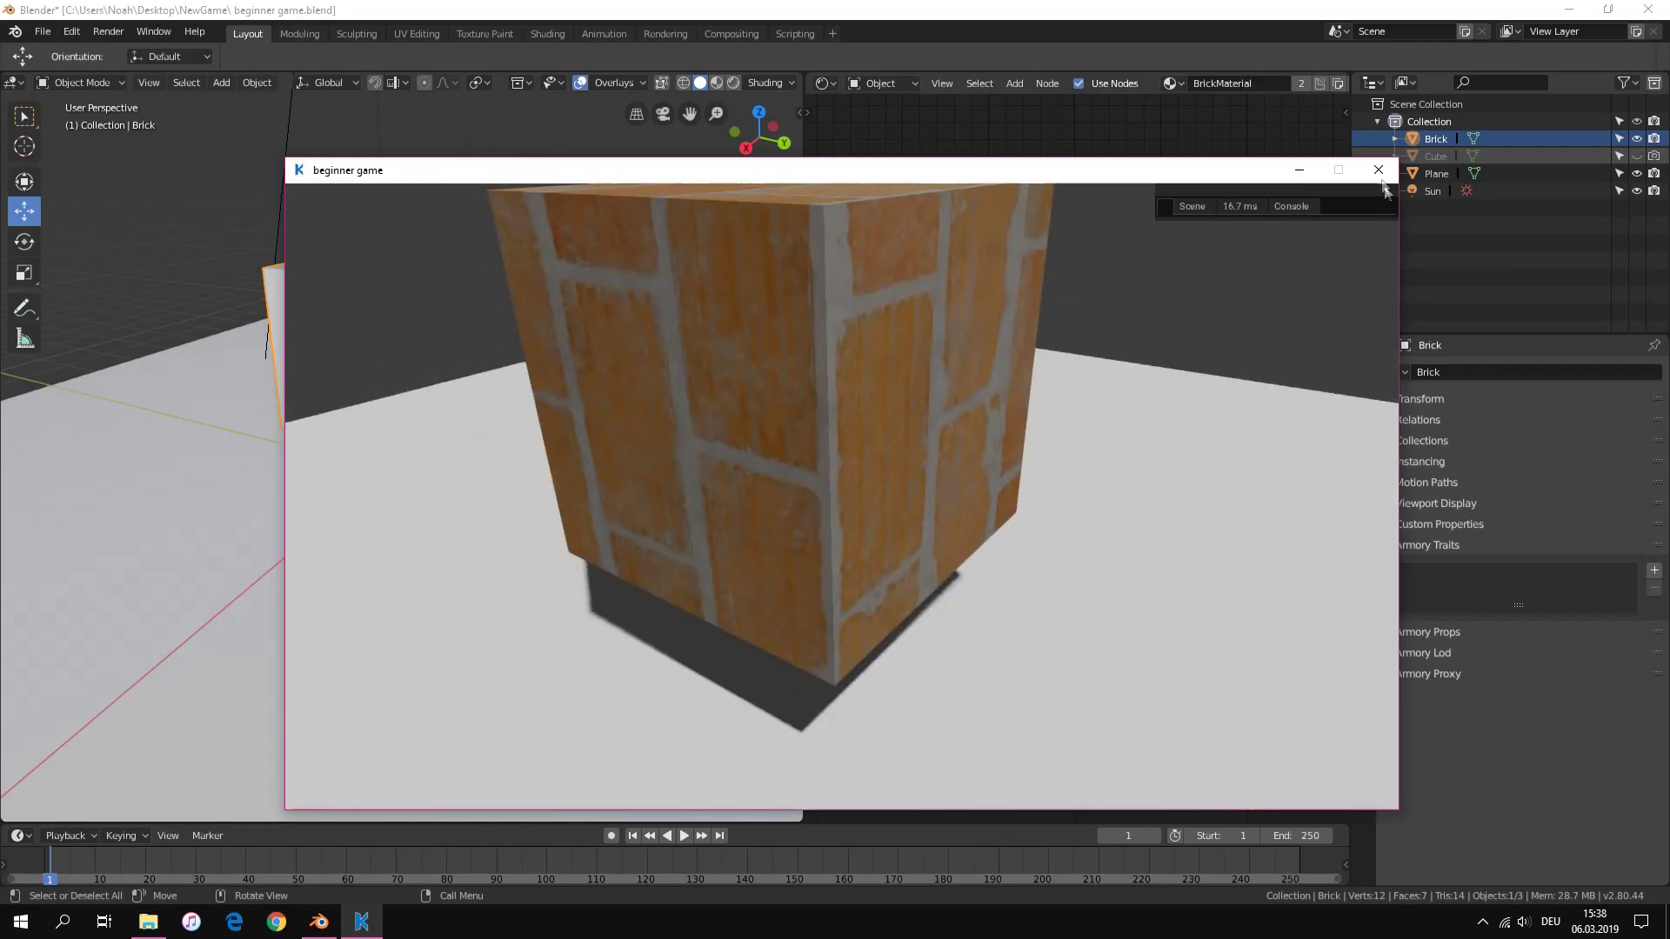
left_click(1382, 176)
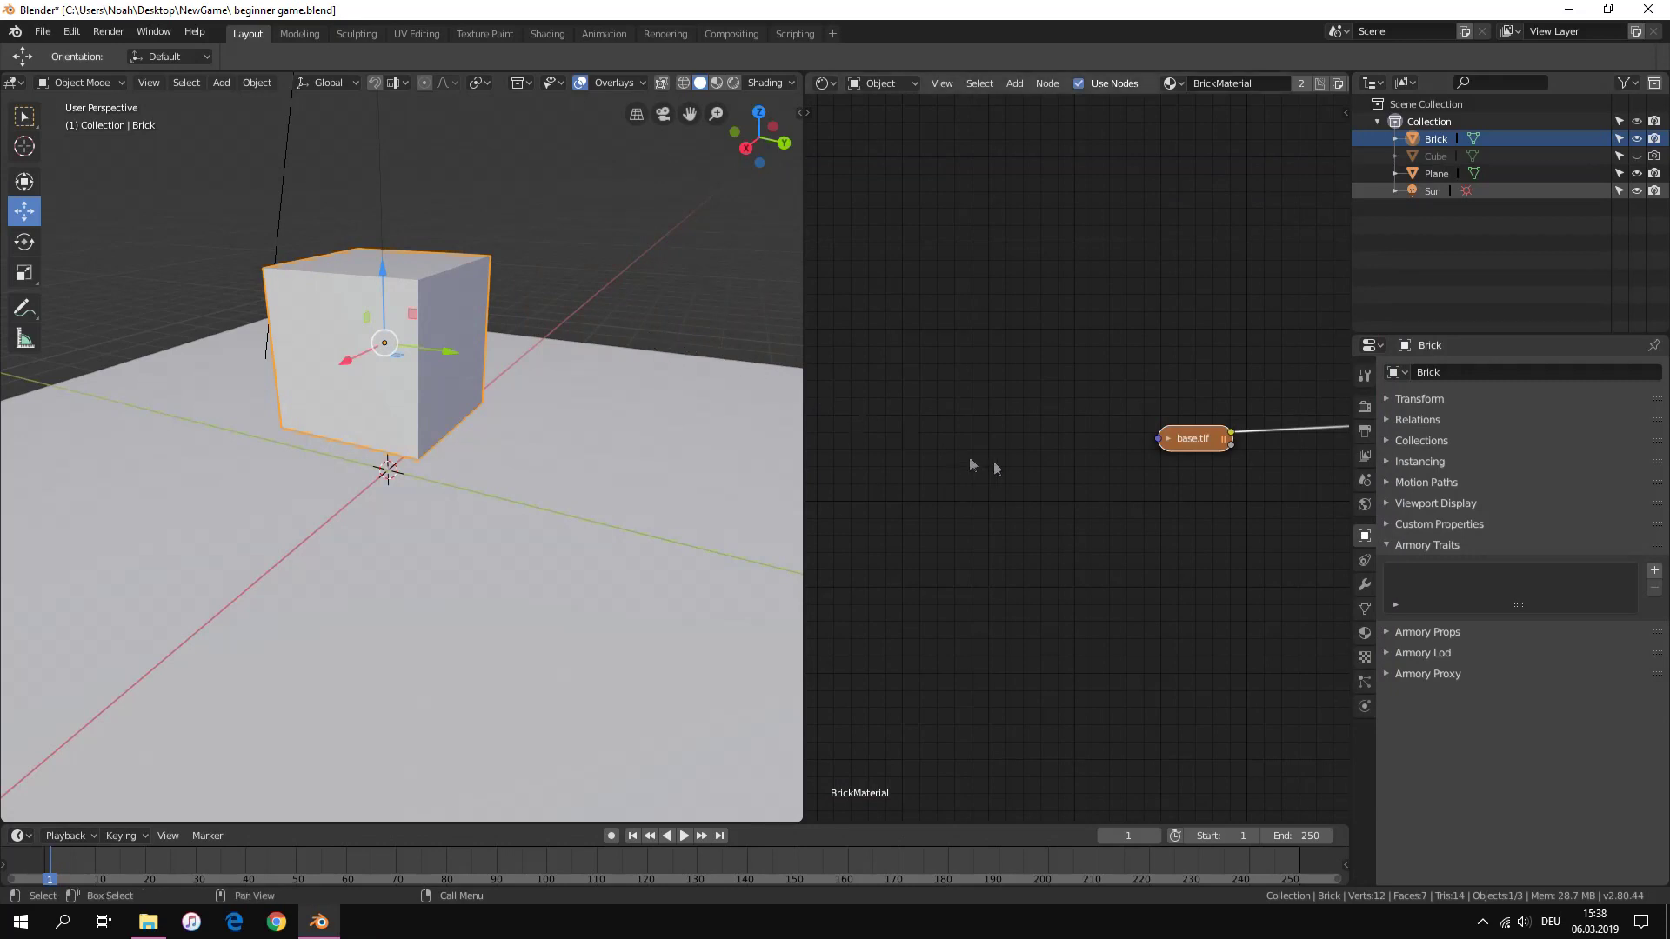
Add a Mapping node before the base.tif texture and link its Vector output to the expanded texture node's Vector input
key("shift+a")
left_click(926, 467)
type("mappi")
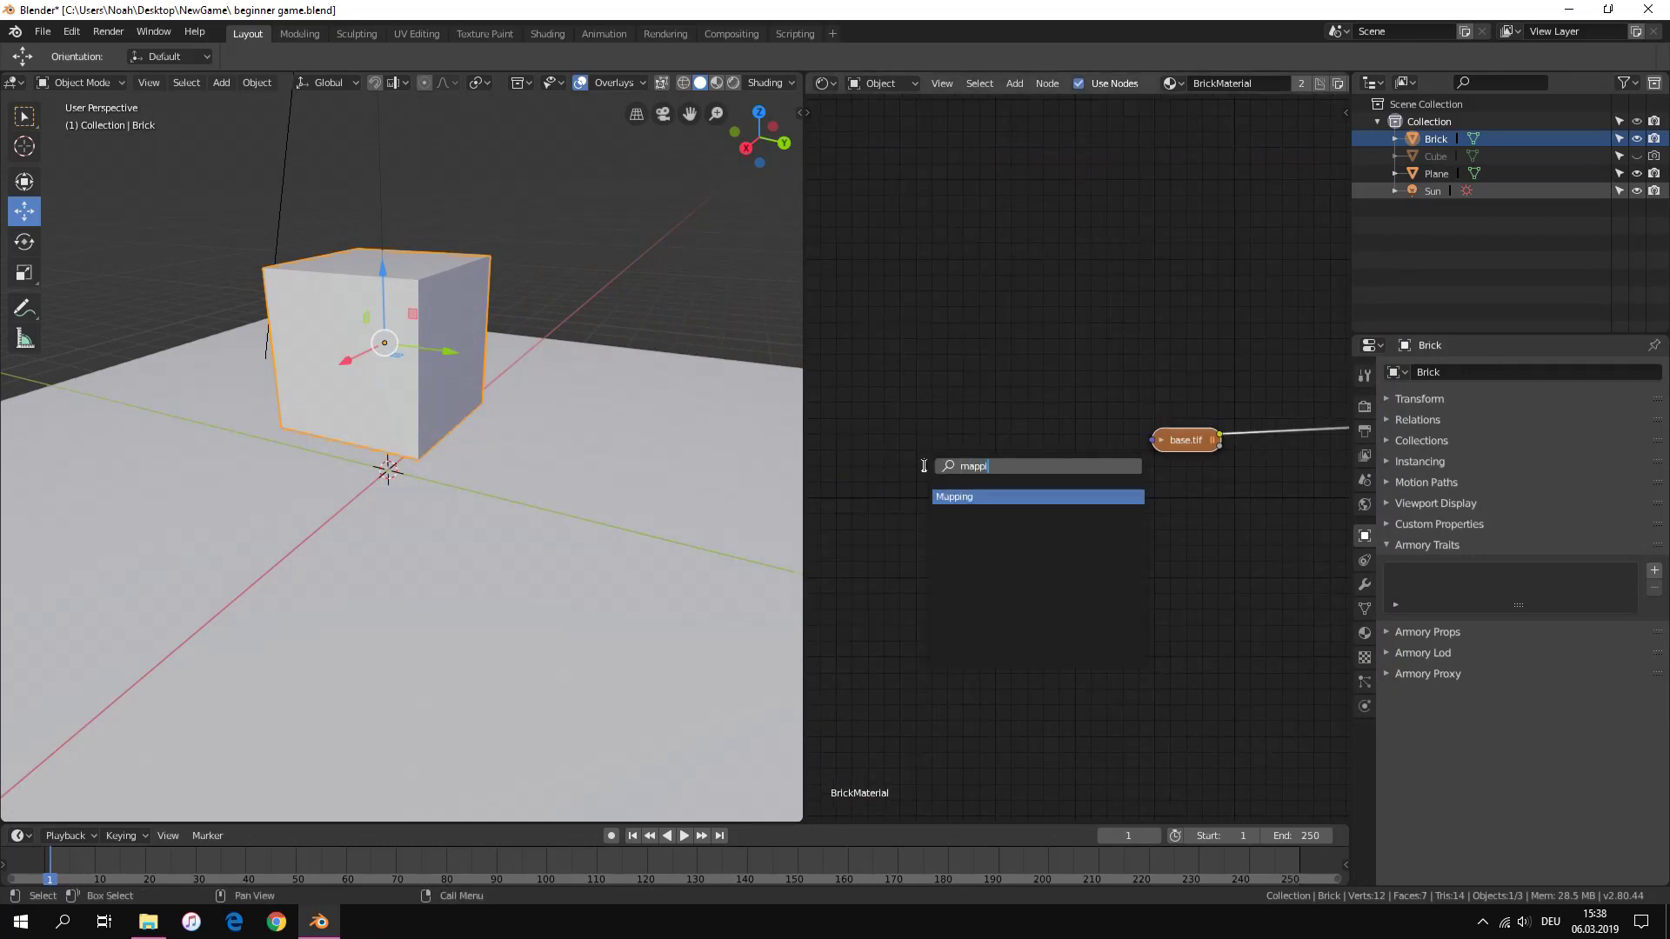
type("ng")
left_click(981, 501)
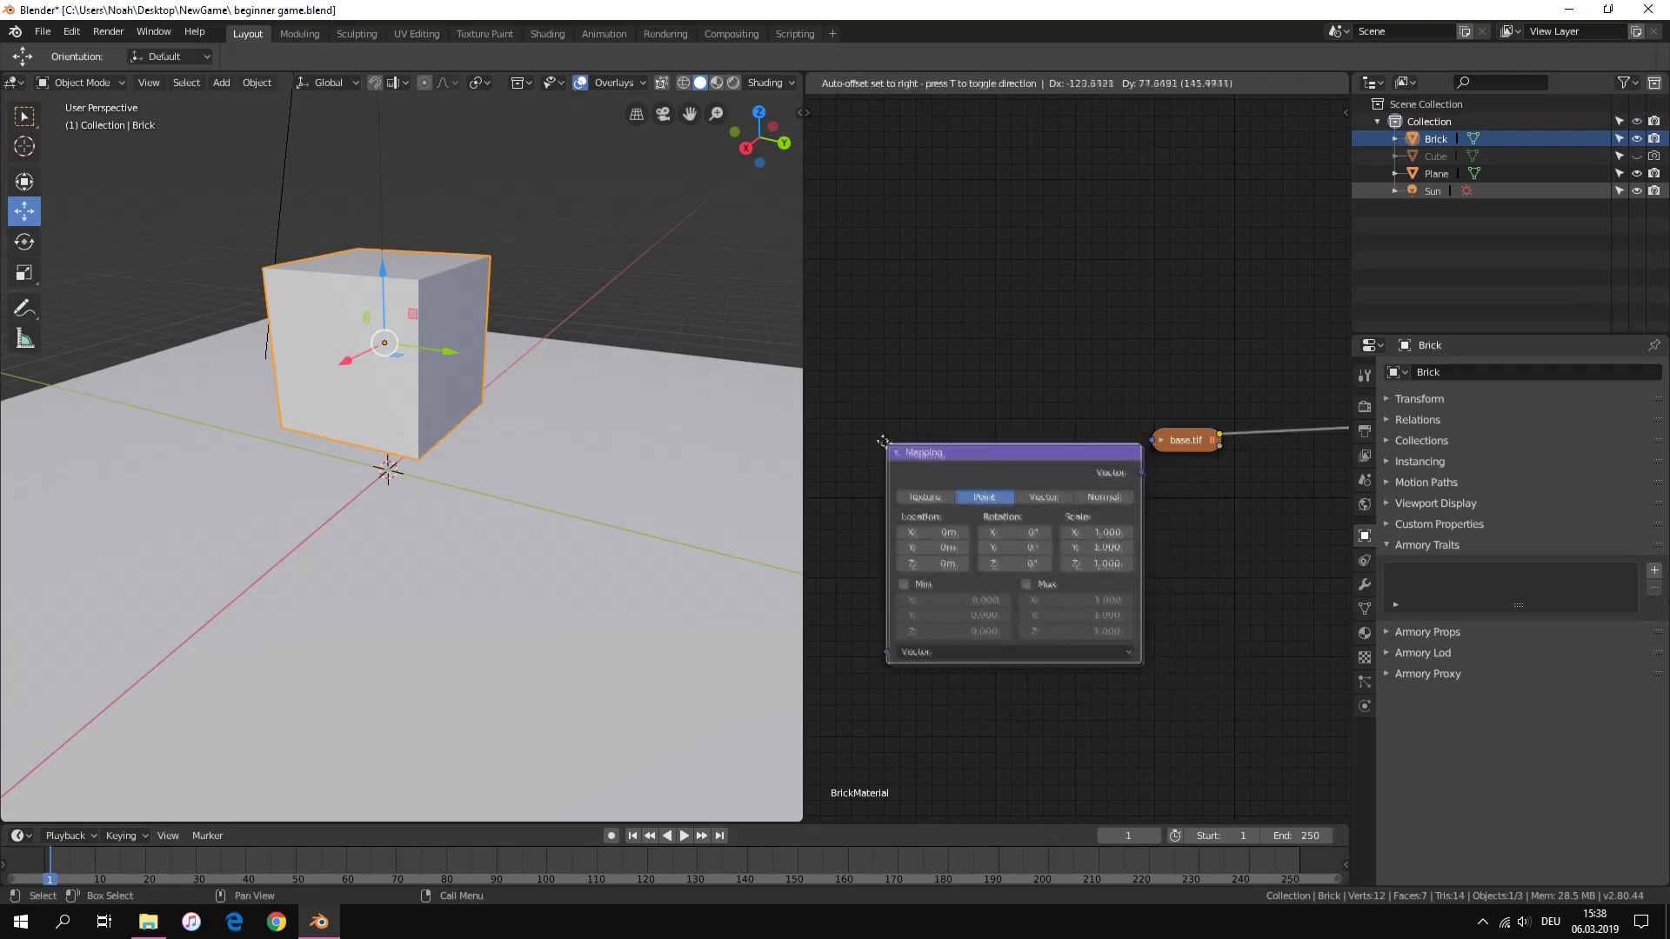
left_click(1101, 433)
left_click(1162, 440)
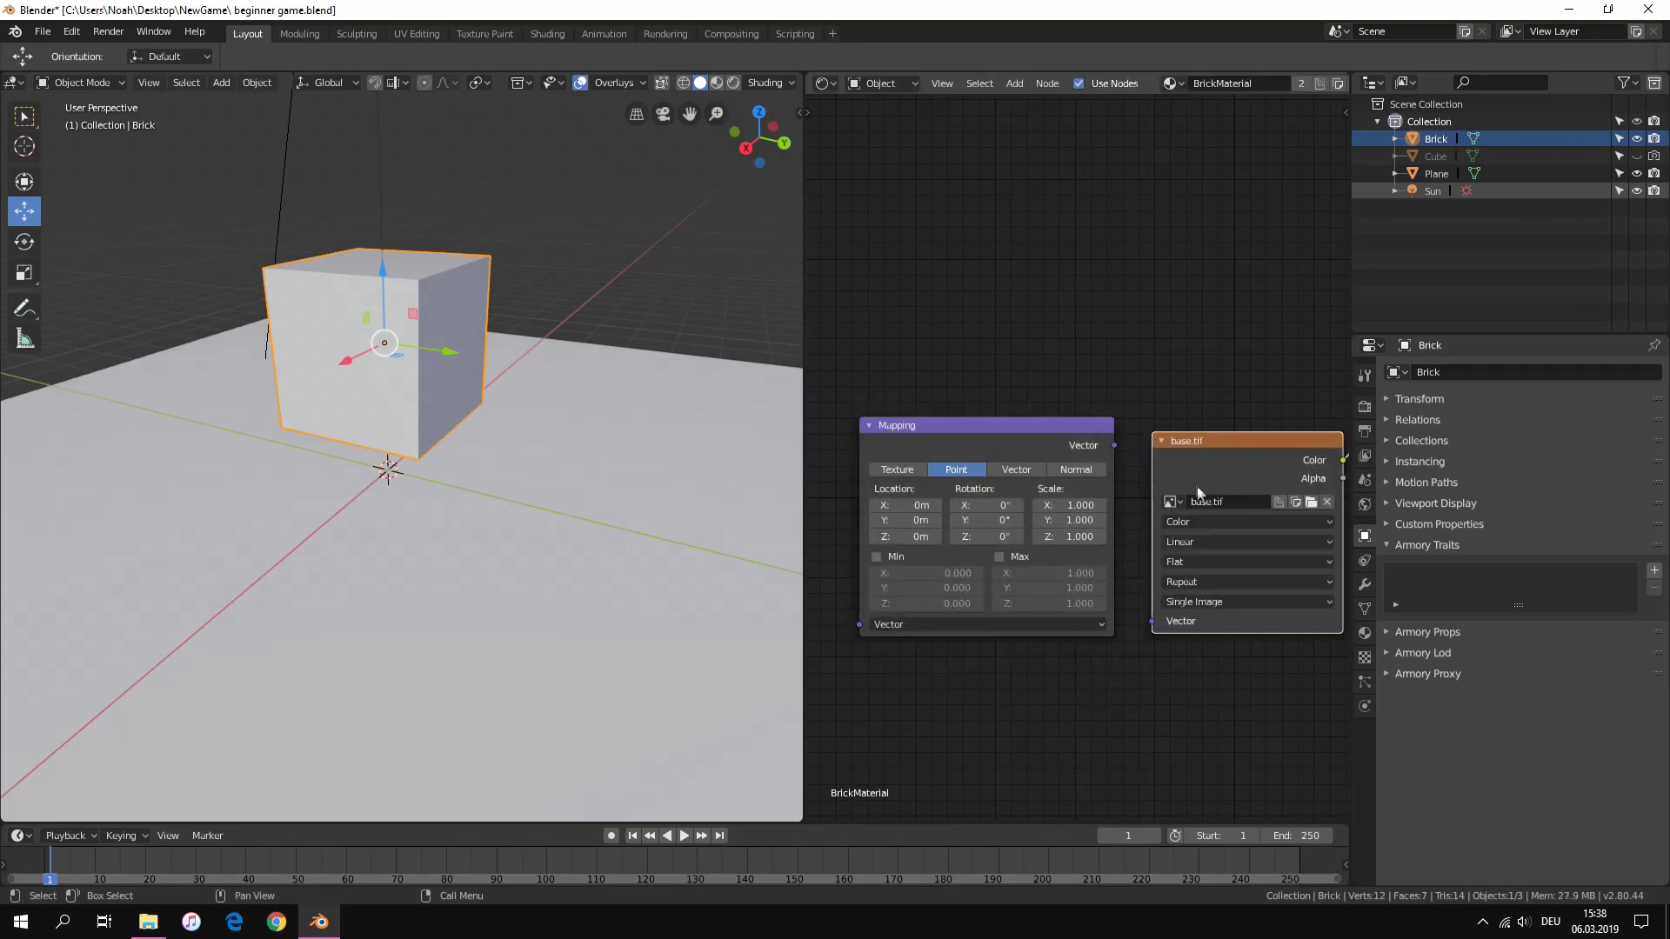
middle_click_drag(1197, 487, 1071, 410)
left_click_drag(992, 372, 1032, 562)
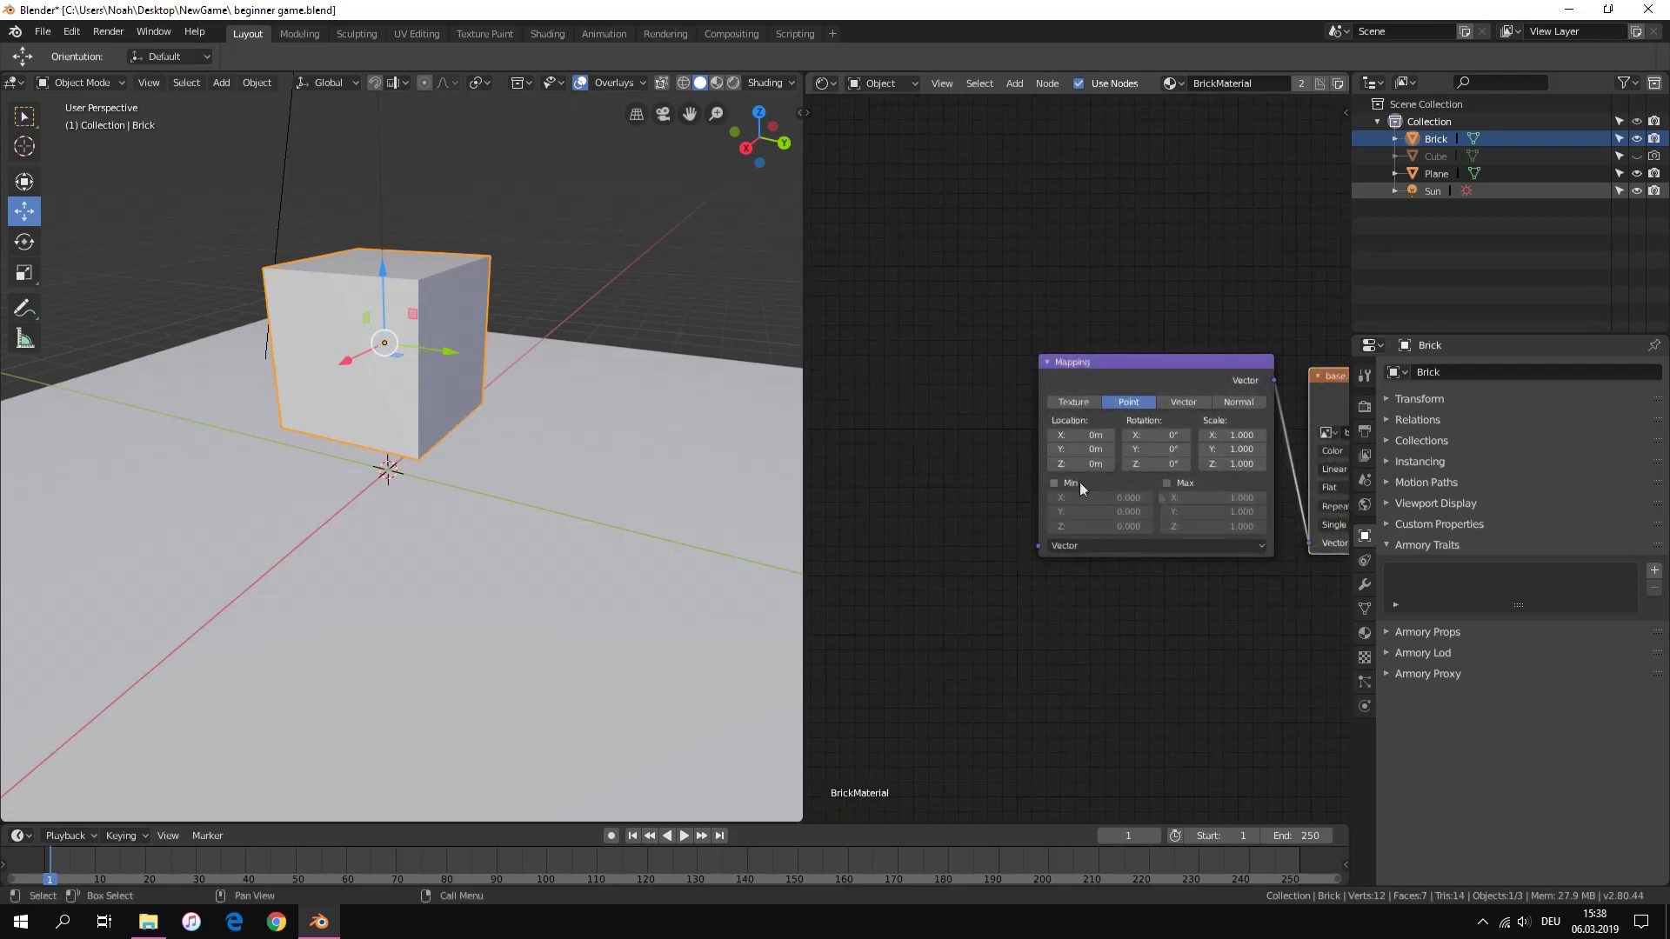
Add a Texture Coordinate node and connect its UV output to the Mapping node's Vector input
key("shift+a")
mouse_move(910, 449)
left_click(961, 478)
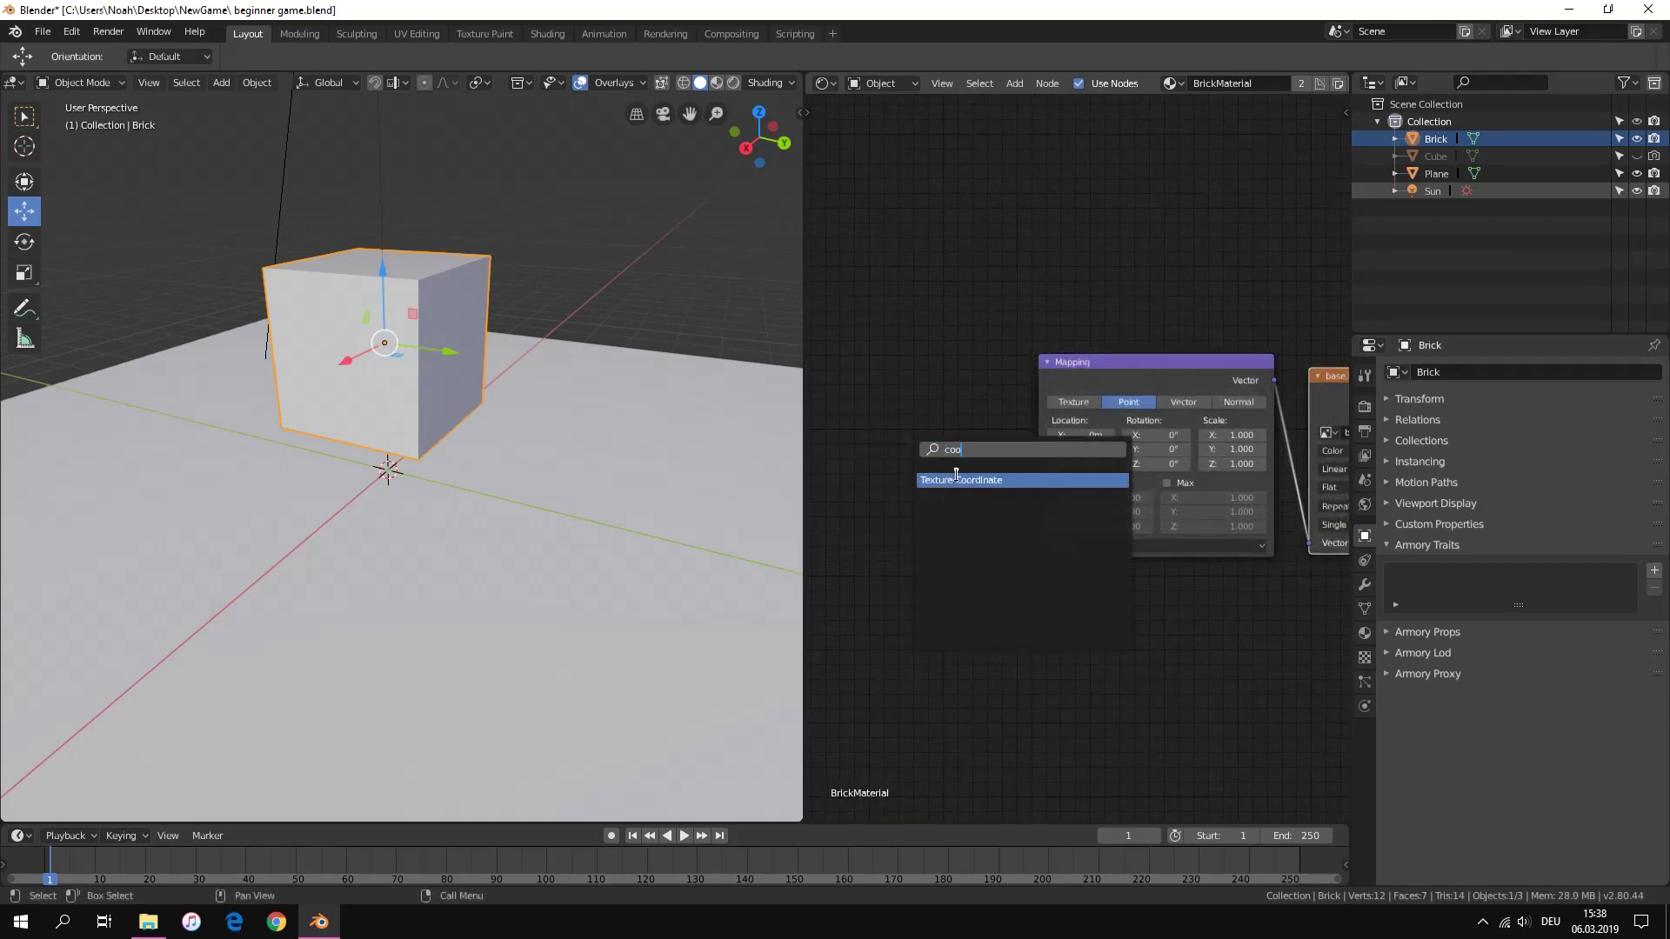
left_click(877, 383)
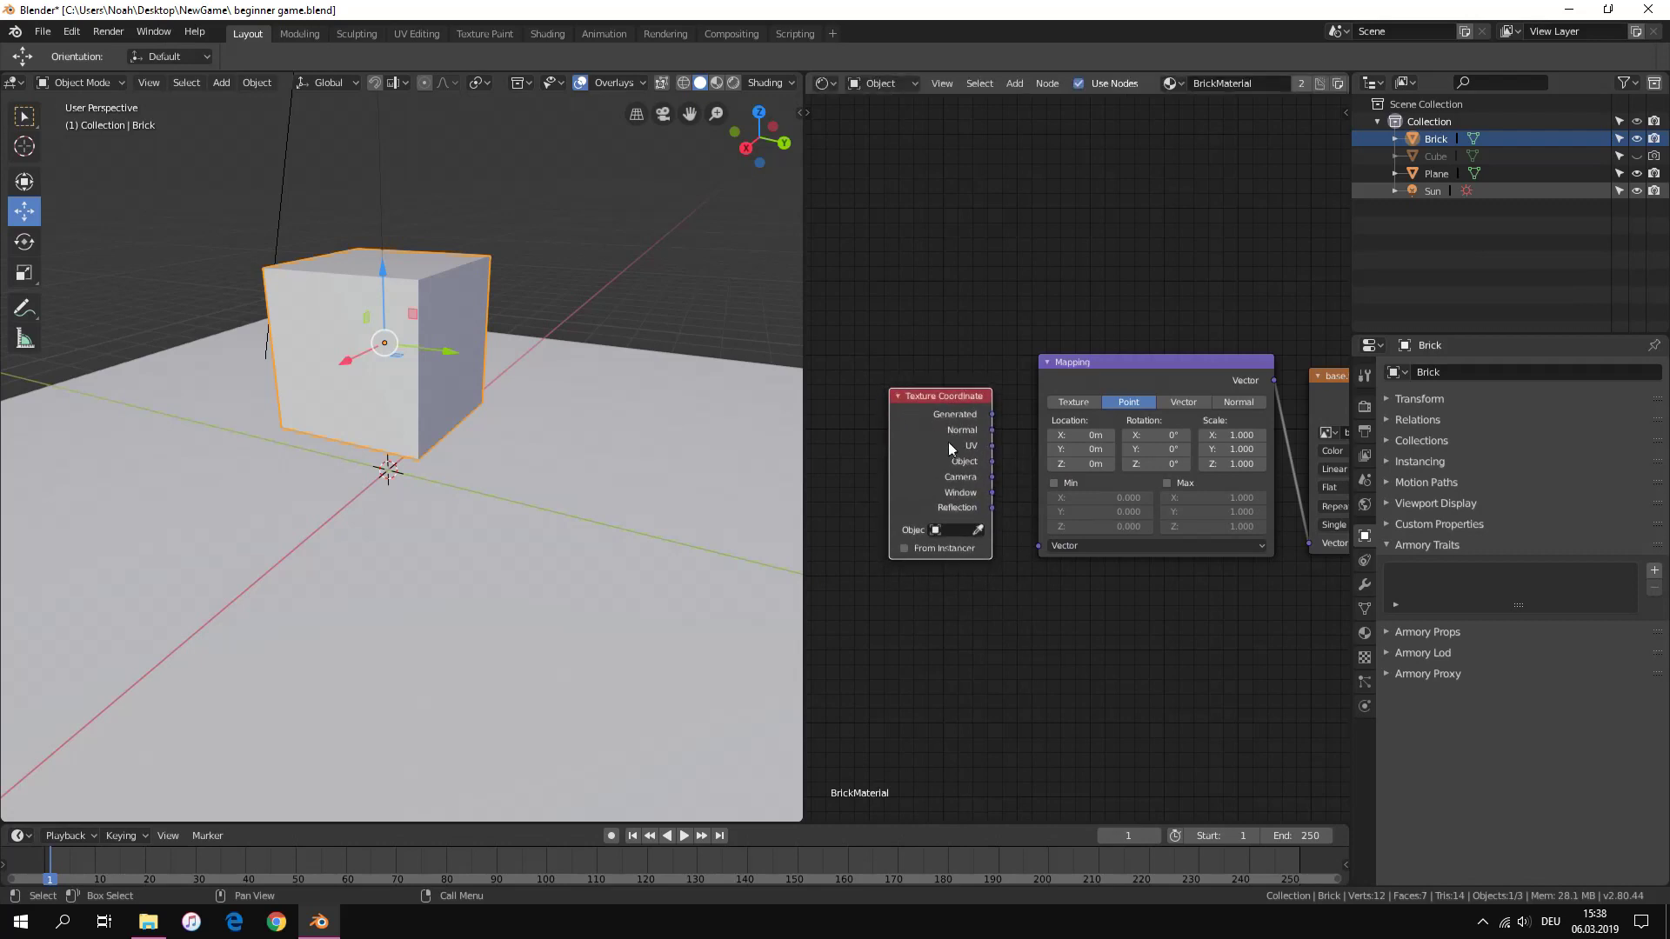
left_click_drag(993, 446, 1055, 441)
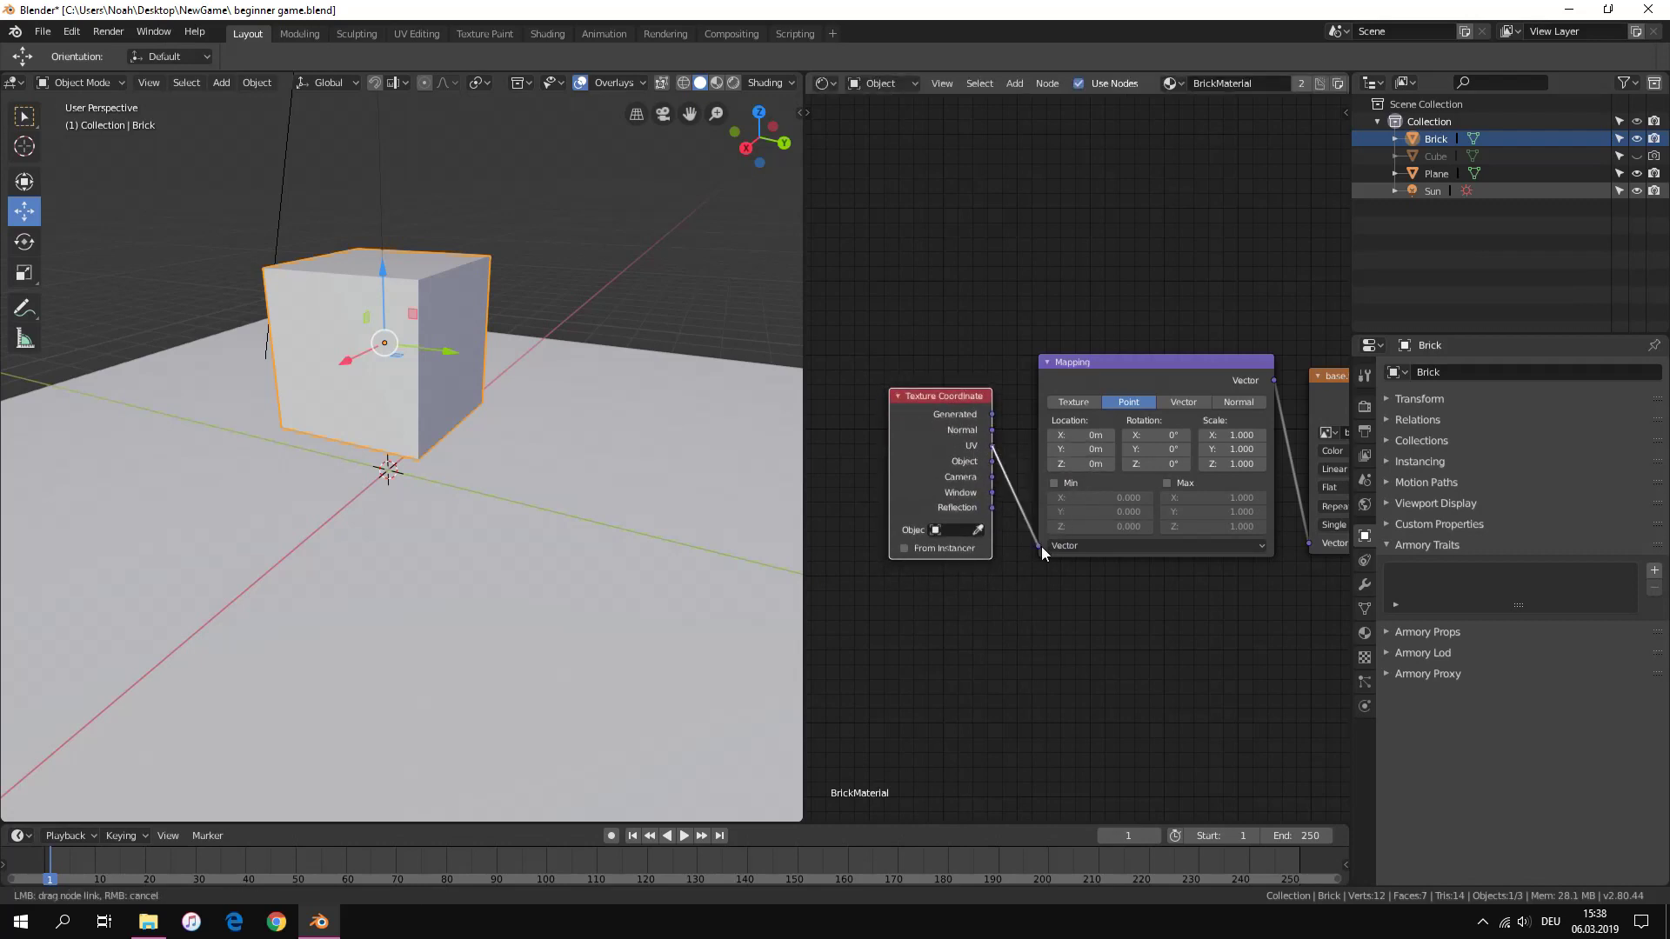
mouse_move(1041, 546)
left_mouse_down()
mouse_move(997, 547)
mouse_move(1043, 549)
left_mouse_up()
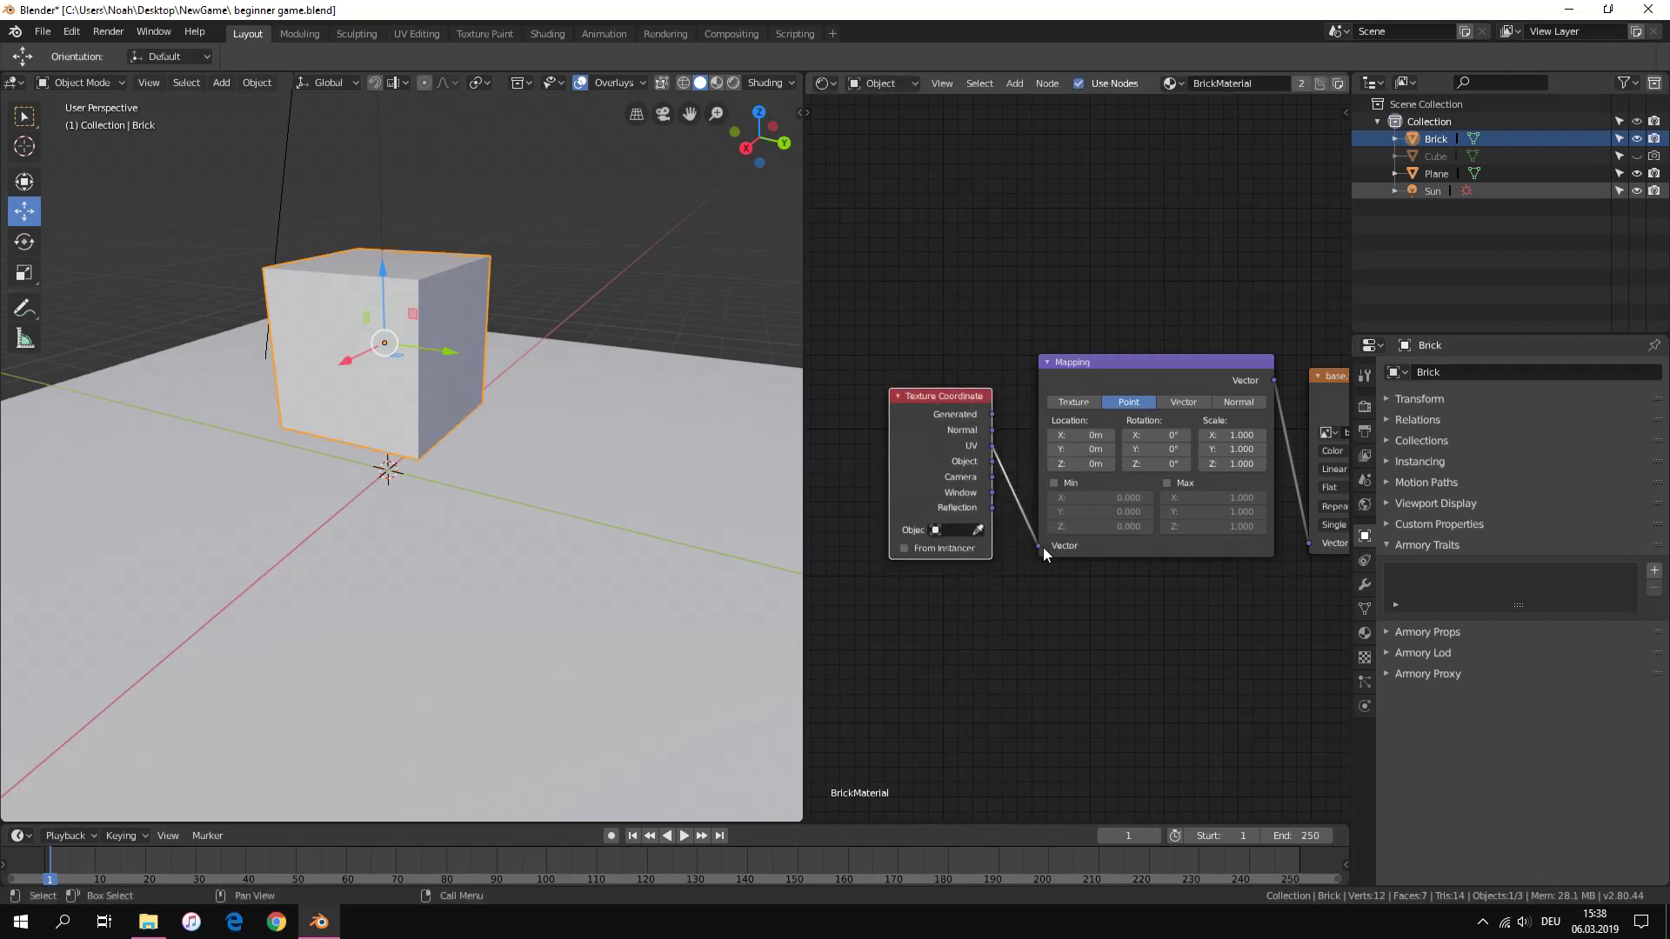
Switch the 3D viewport to LookDev shading to preview the brick material on the cube
left_click(717, 82)
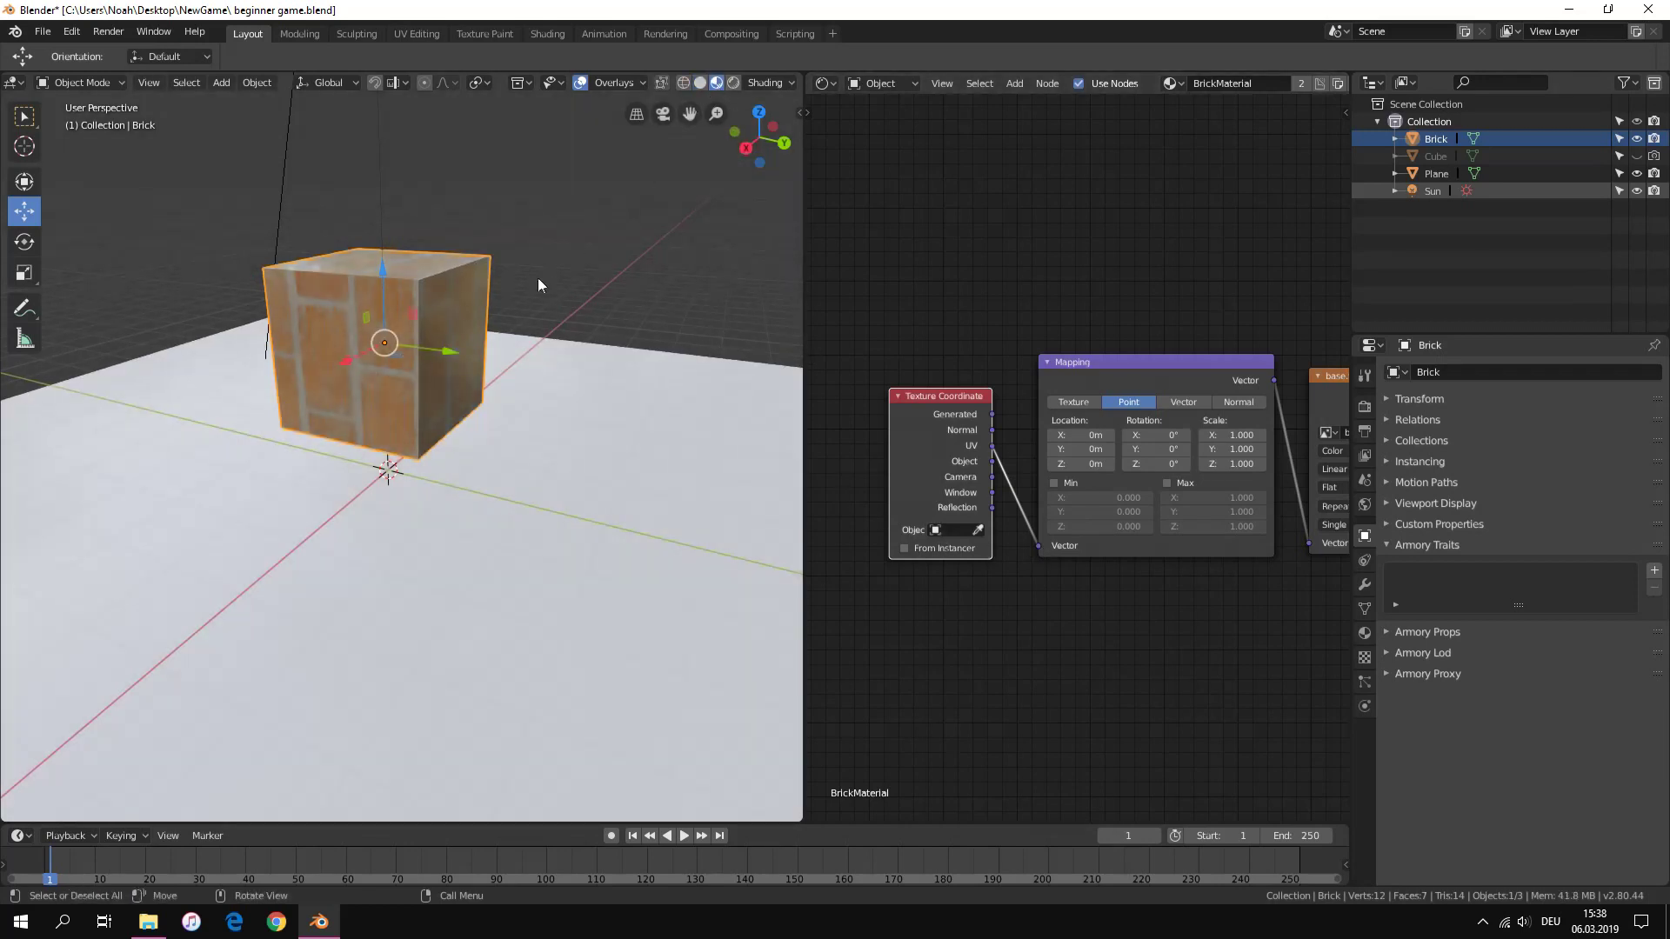
Set the Mapping node's X and Y scale to 2 and check the brick tiling on the cube
scroll(545, 299, "up", 2)
scroll(545, 304, "up", 1)
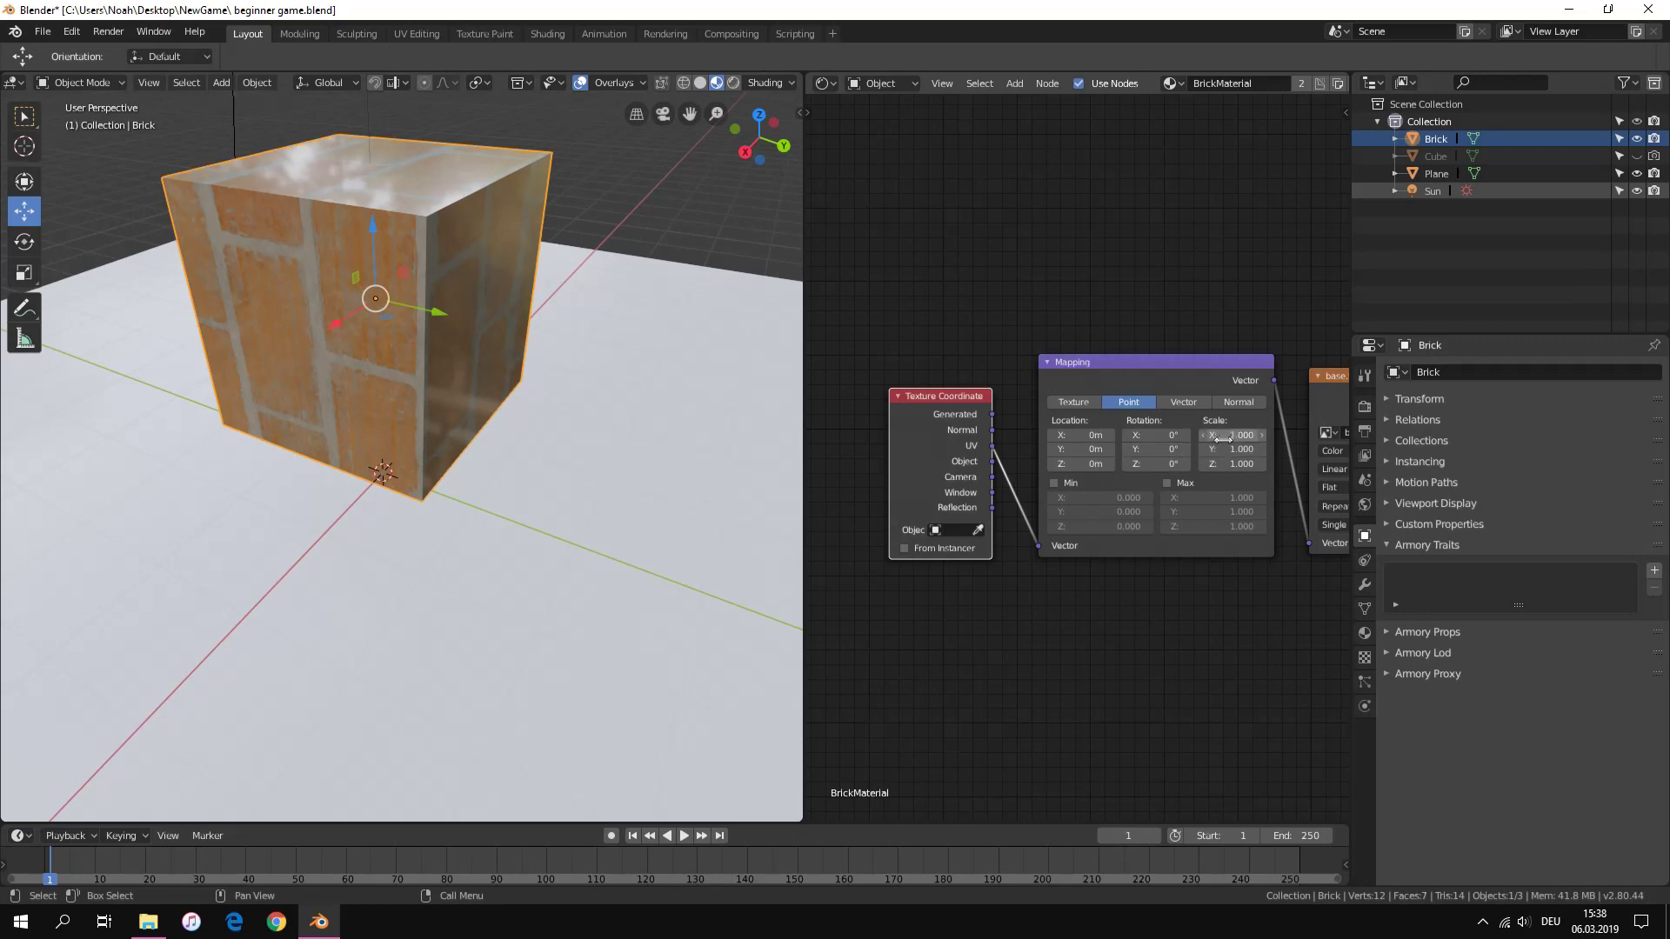
type("2")
key("Return")
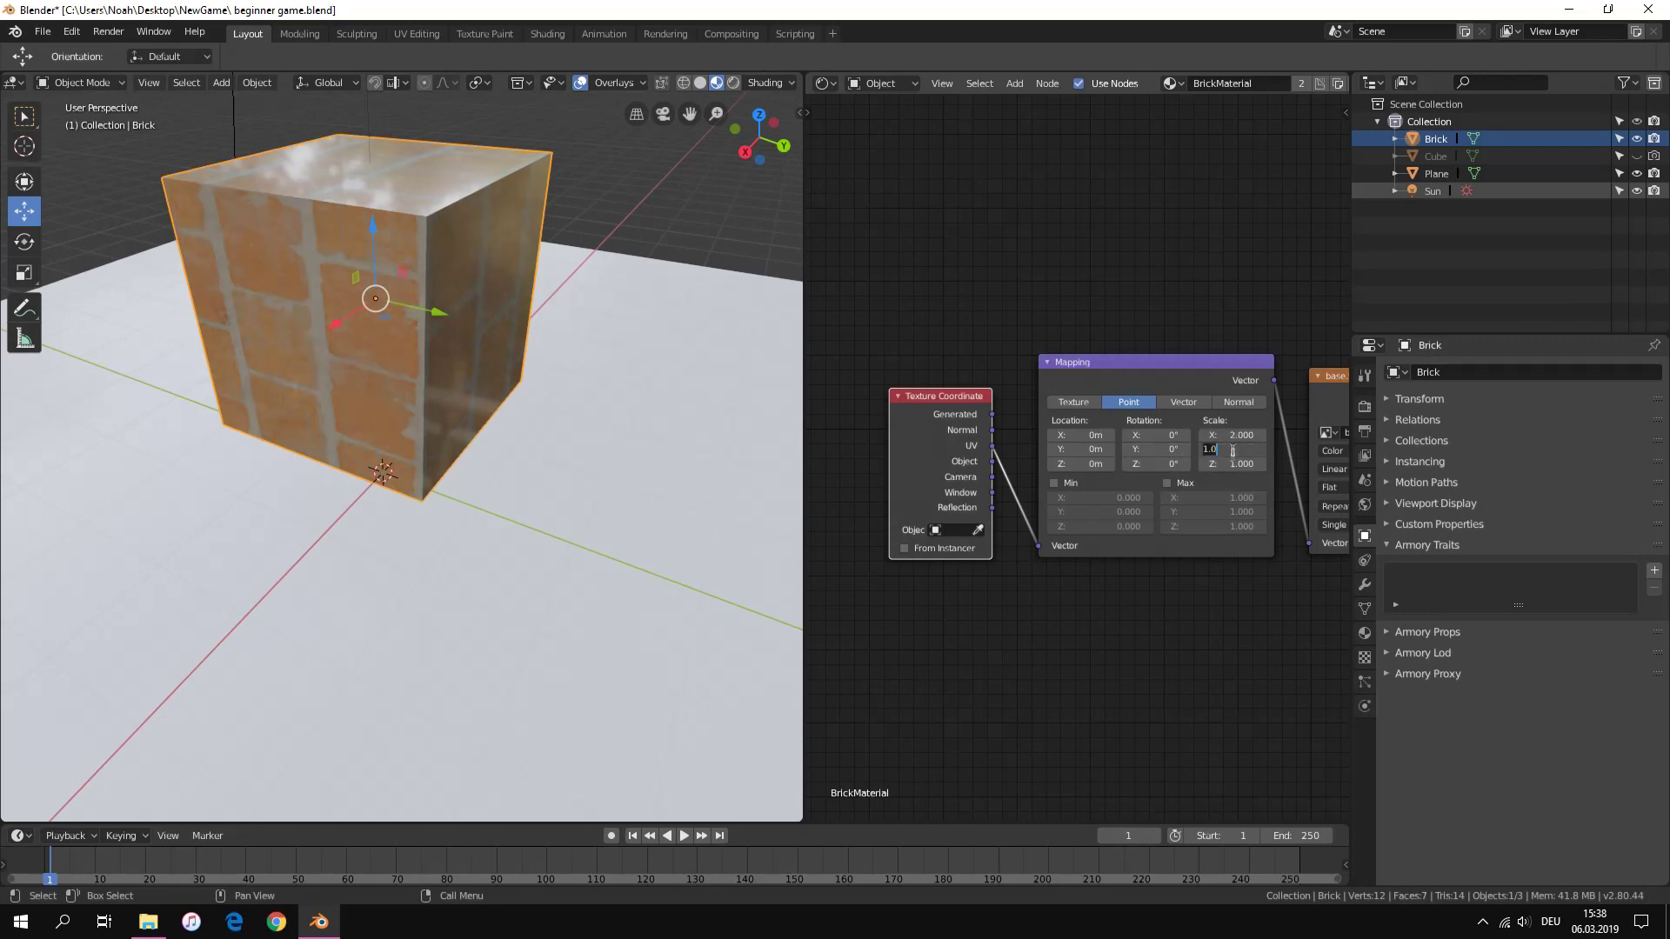
type("2")
key("Return")
mouse_move(649, 463)
middle_mouse_down()
mouse_move(664, 540)
mouse_move(641, 479)
middle_mouse_up()
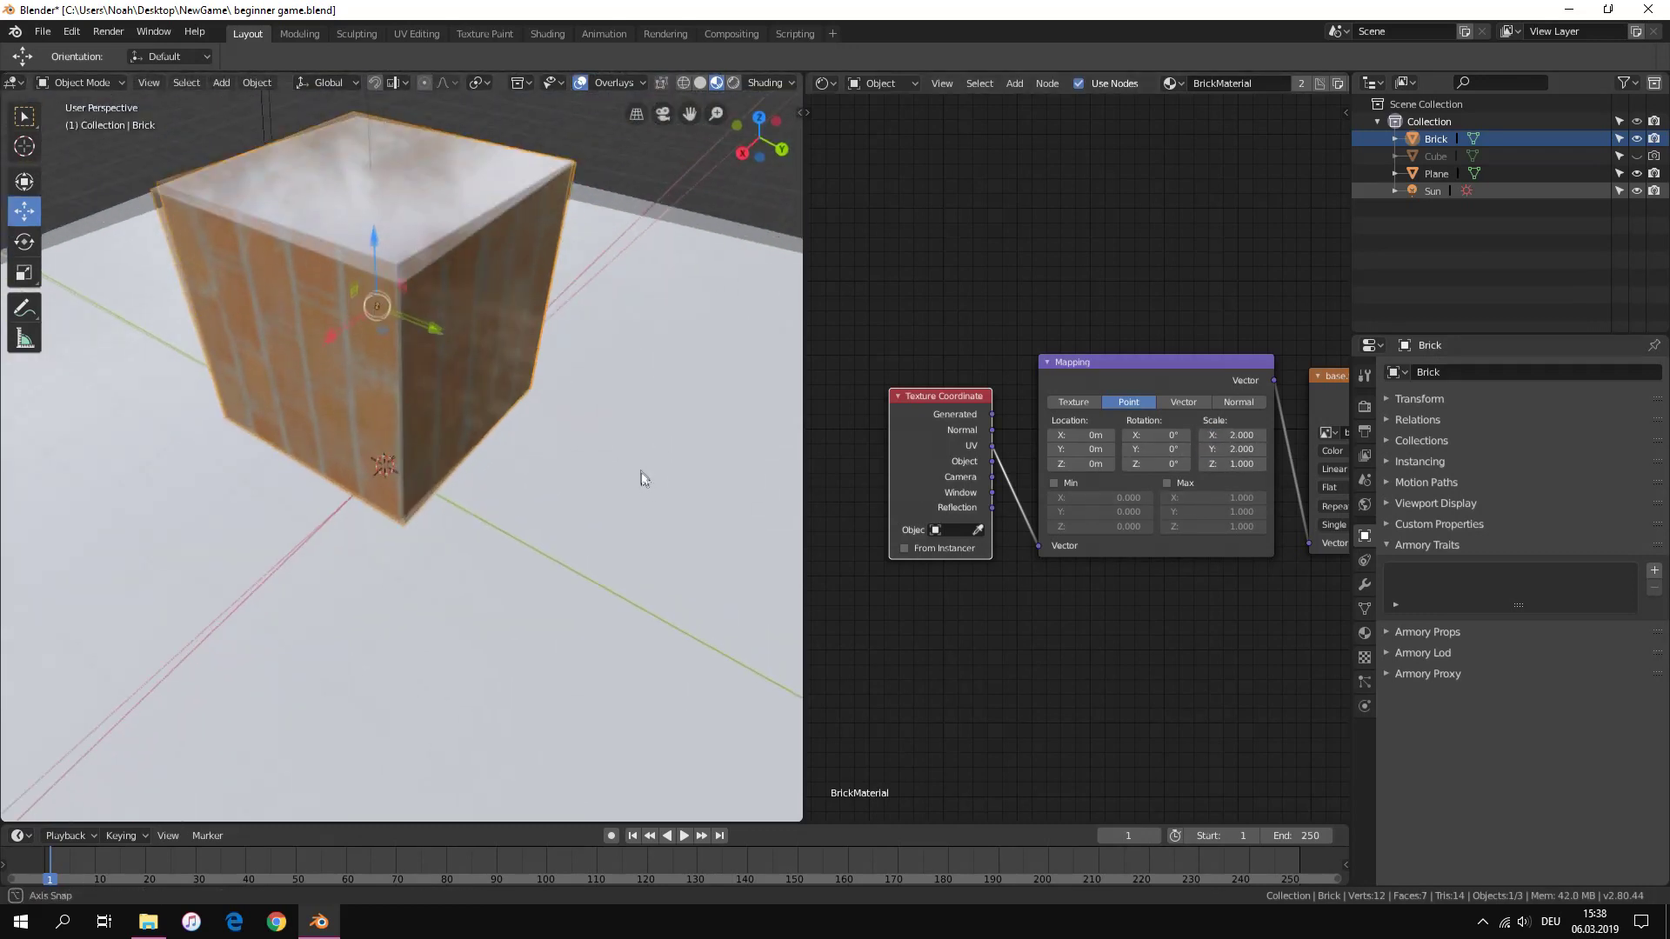
Try an X and Y scale of 3 in the Mapping node and inspect the cube's brick tiling
left_click(1231, 435)
type("3")
key("Return")
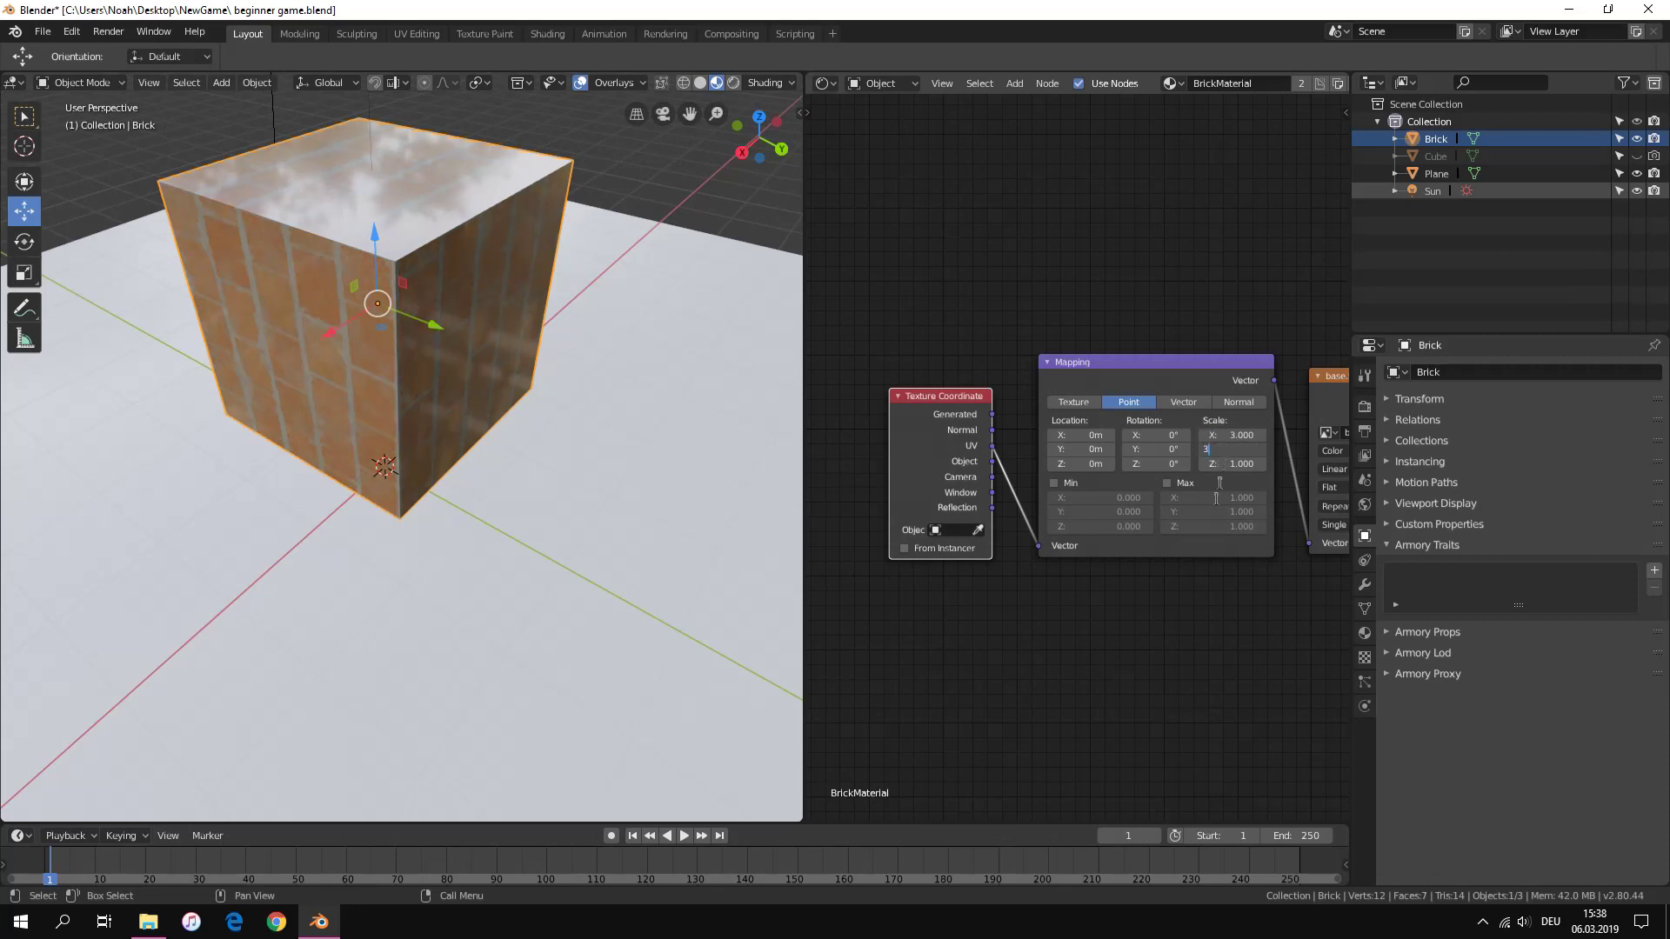
type("3")
key("Return")
middle_click_drag(437, 498, 614, 456)
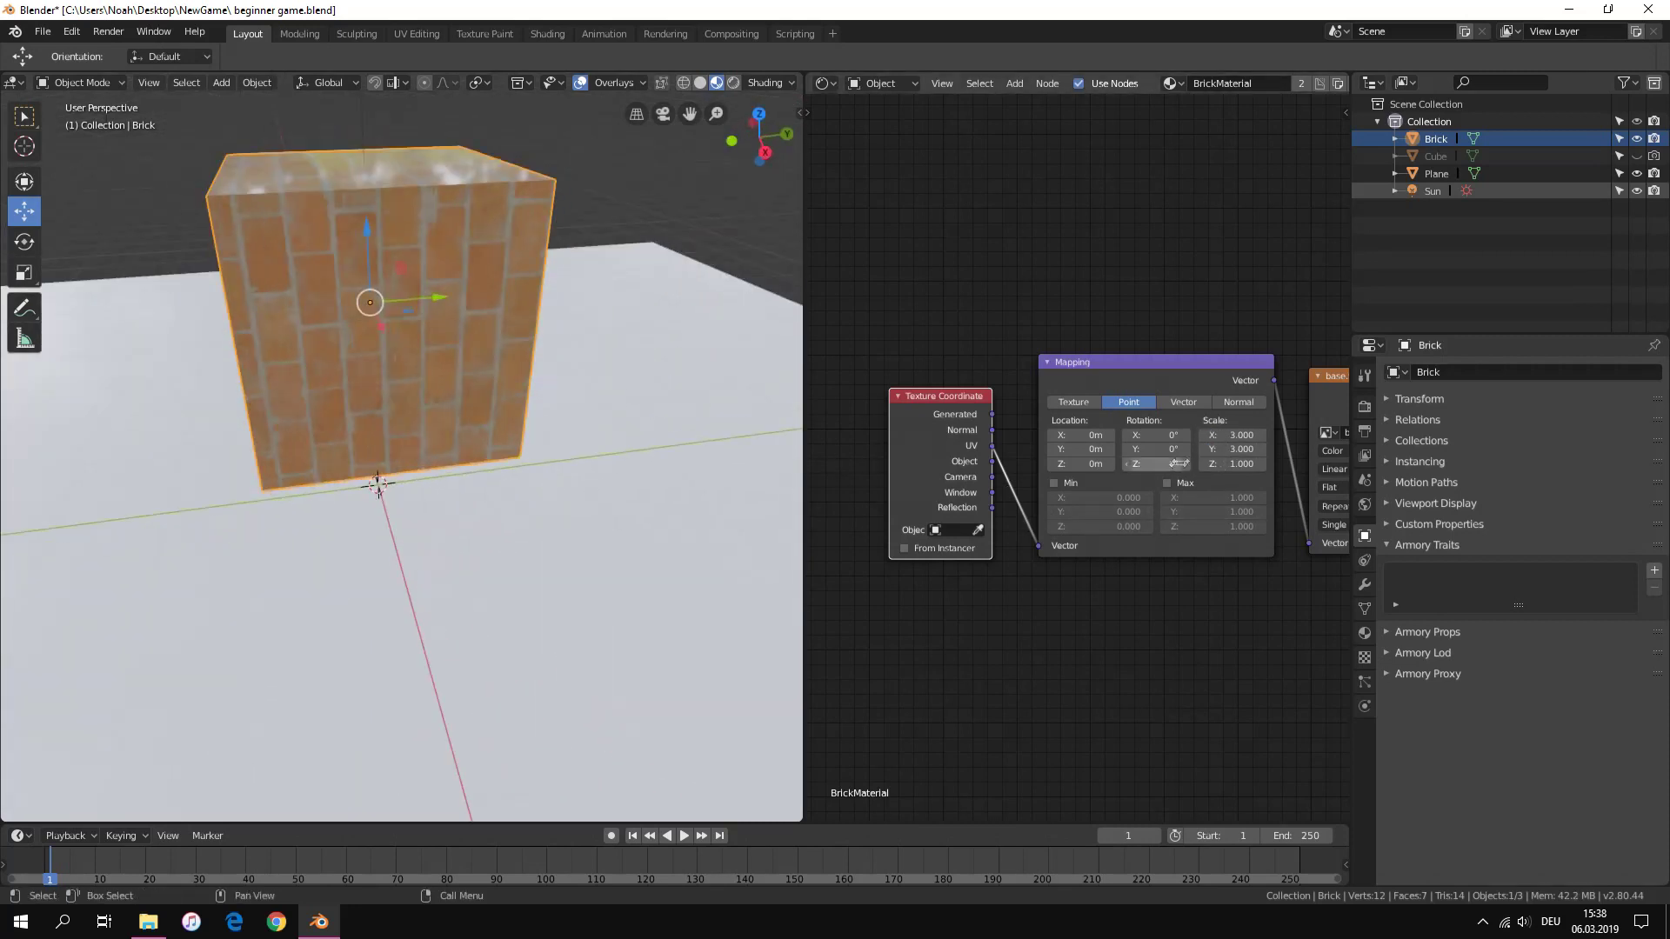
Return the Mapping node's X and Y scale to 2 and view the cube from another angle
left_click_drag(1213, 435, 1214, 450)
type("2")
key("Return")
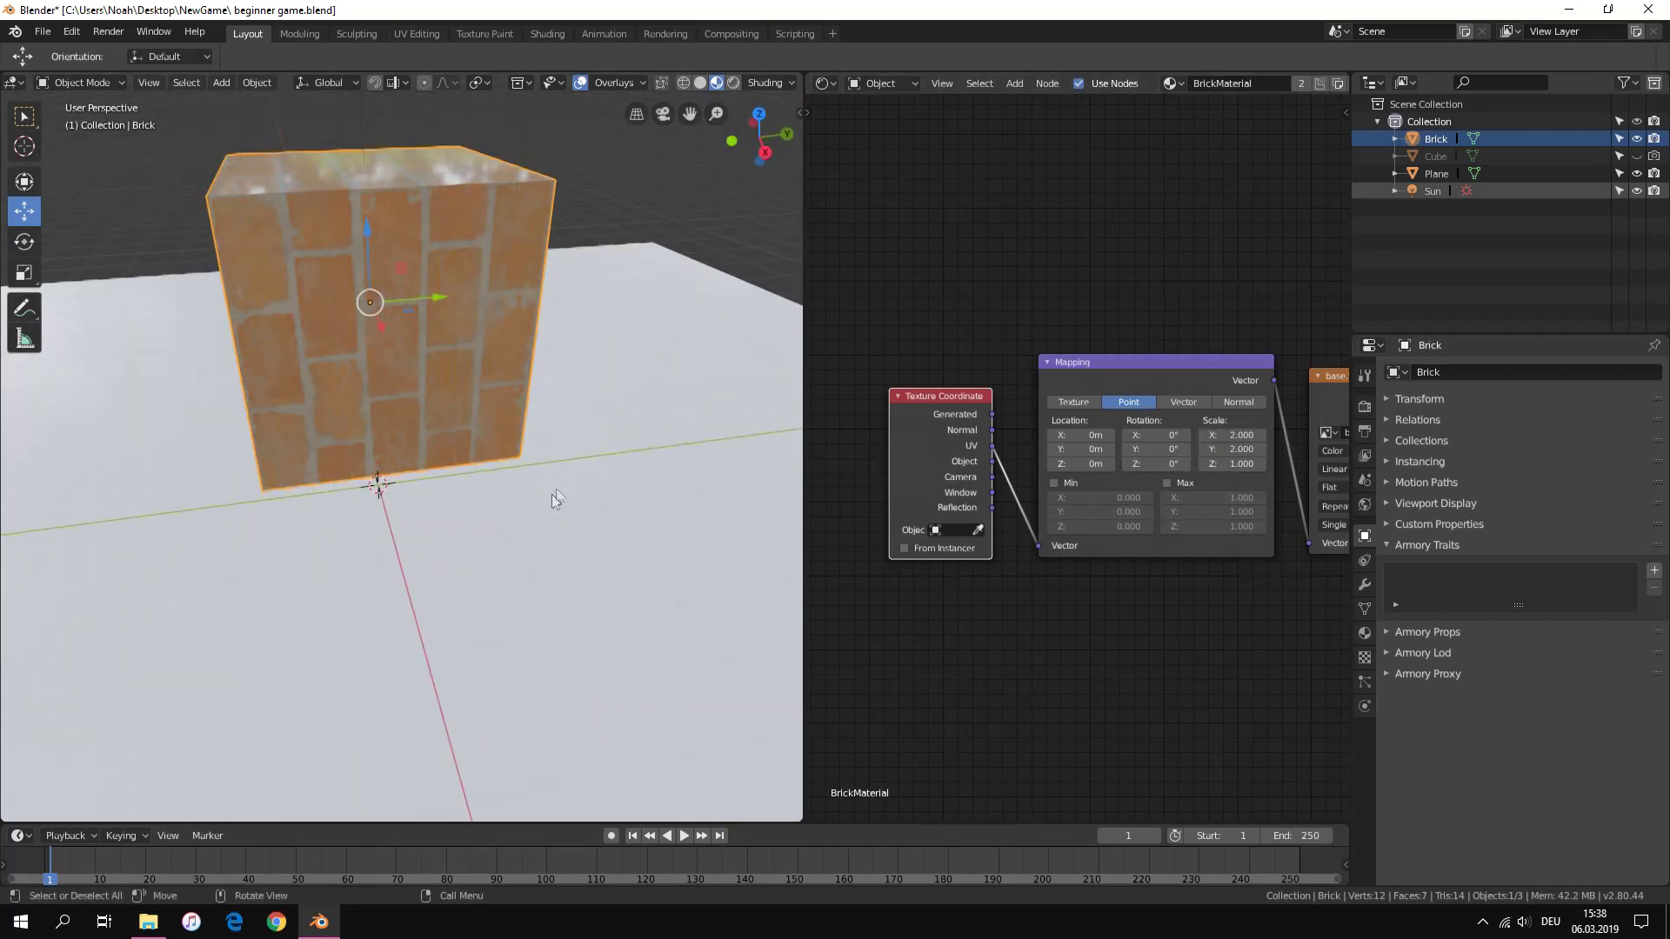
middle_click_drag(552, 494, 435, 492)
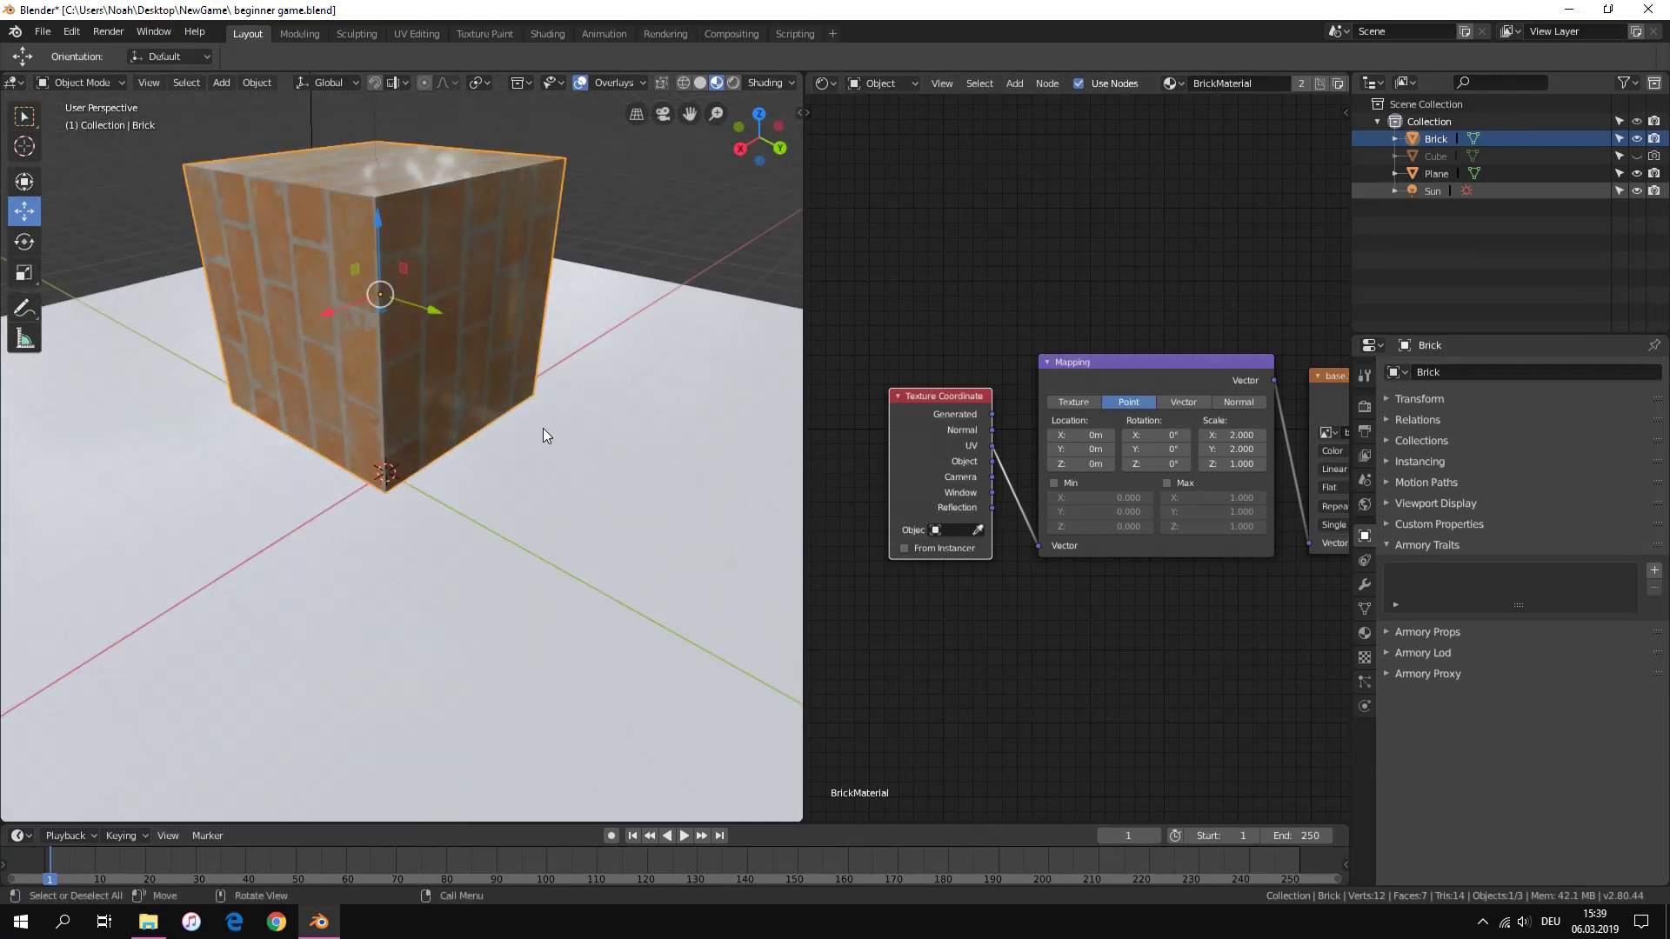
Test-run the game to inspect the brick tiling from around the cube, and close the player window
key("F5")
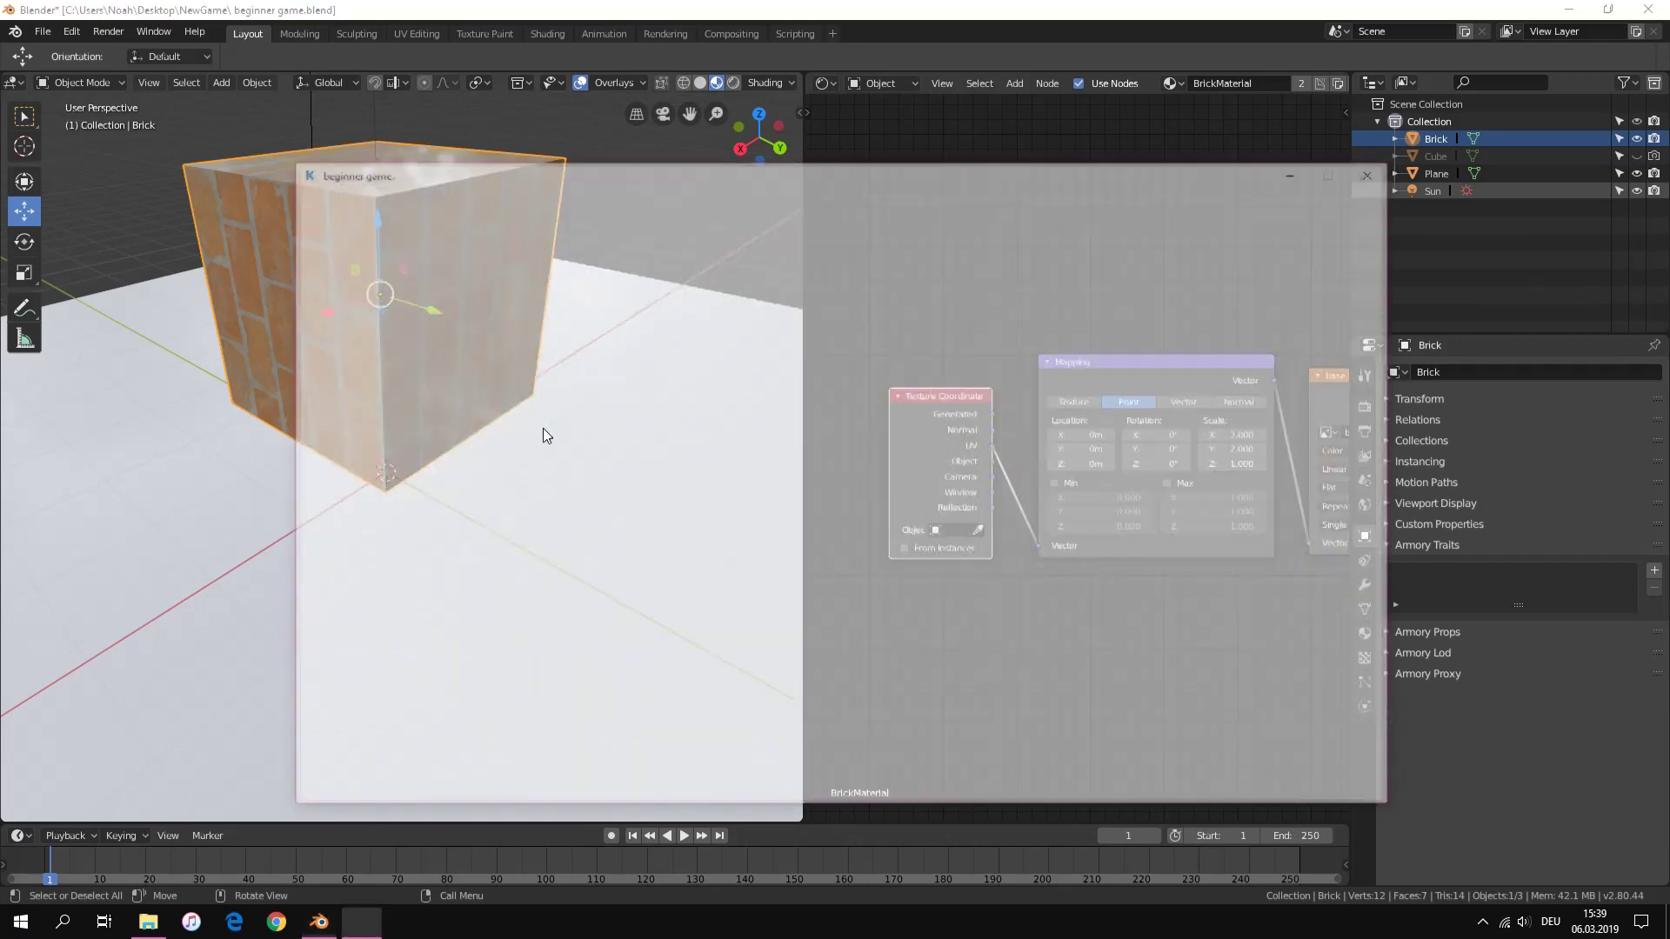
key("e")
key("a")
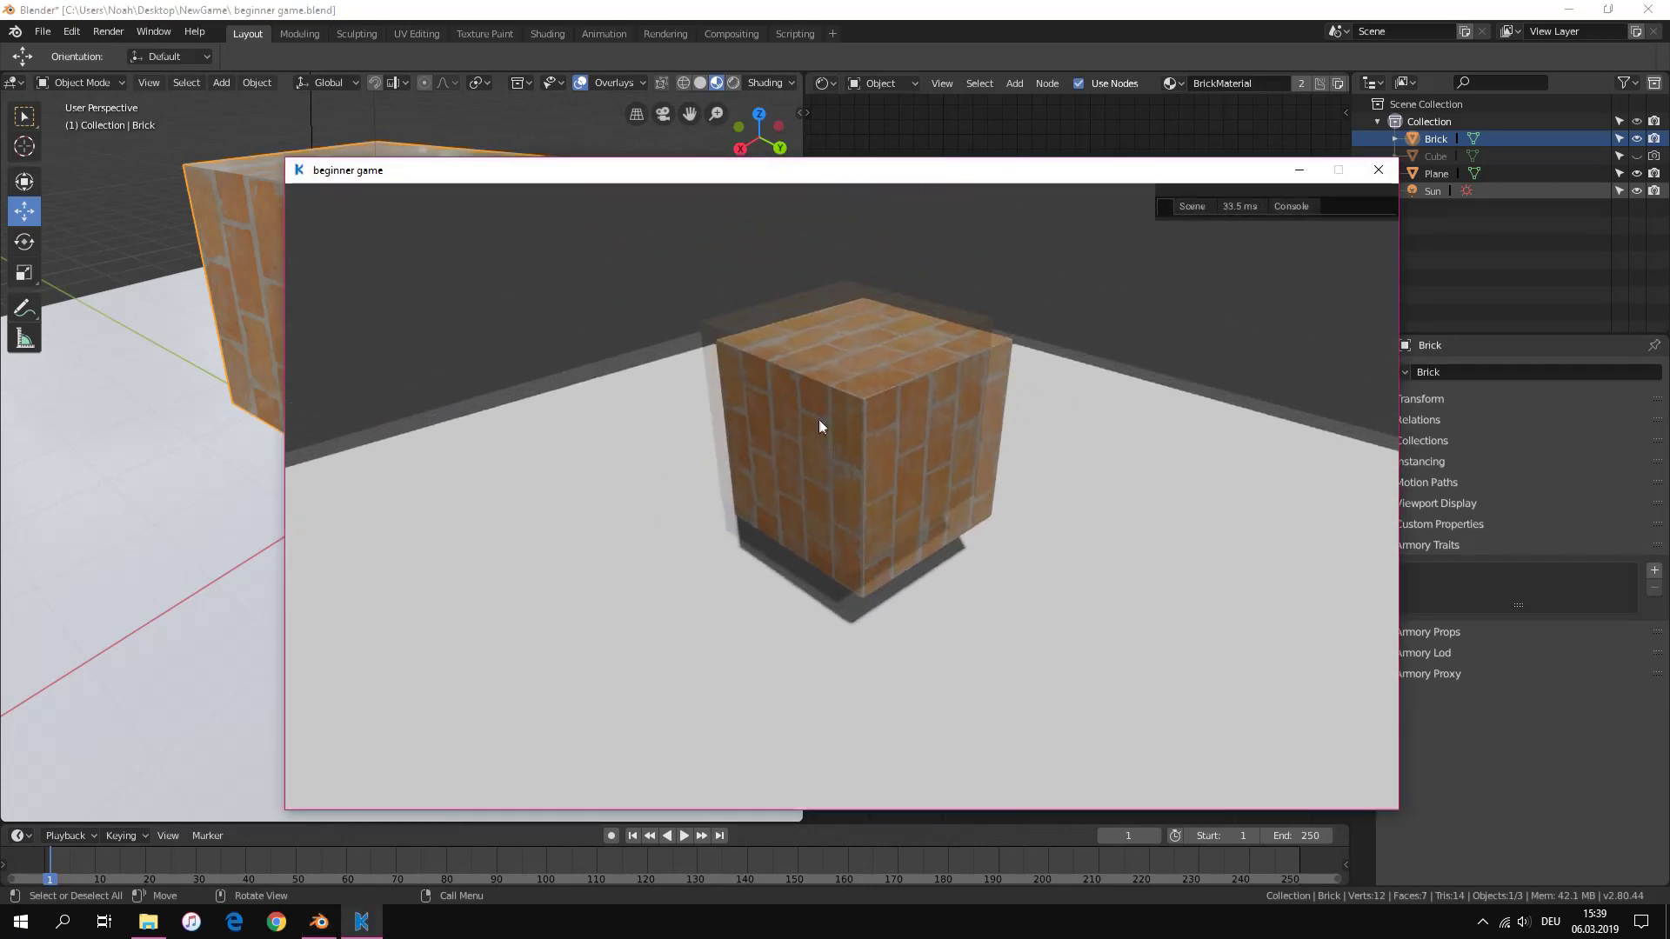
key("w")
key("e")
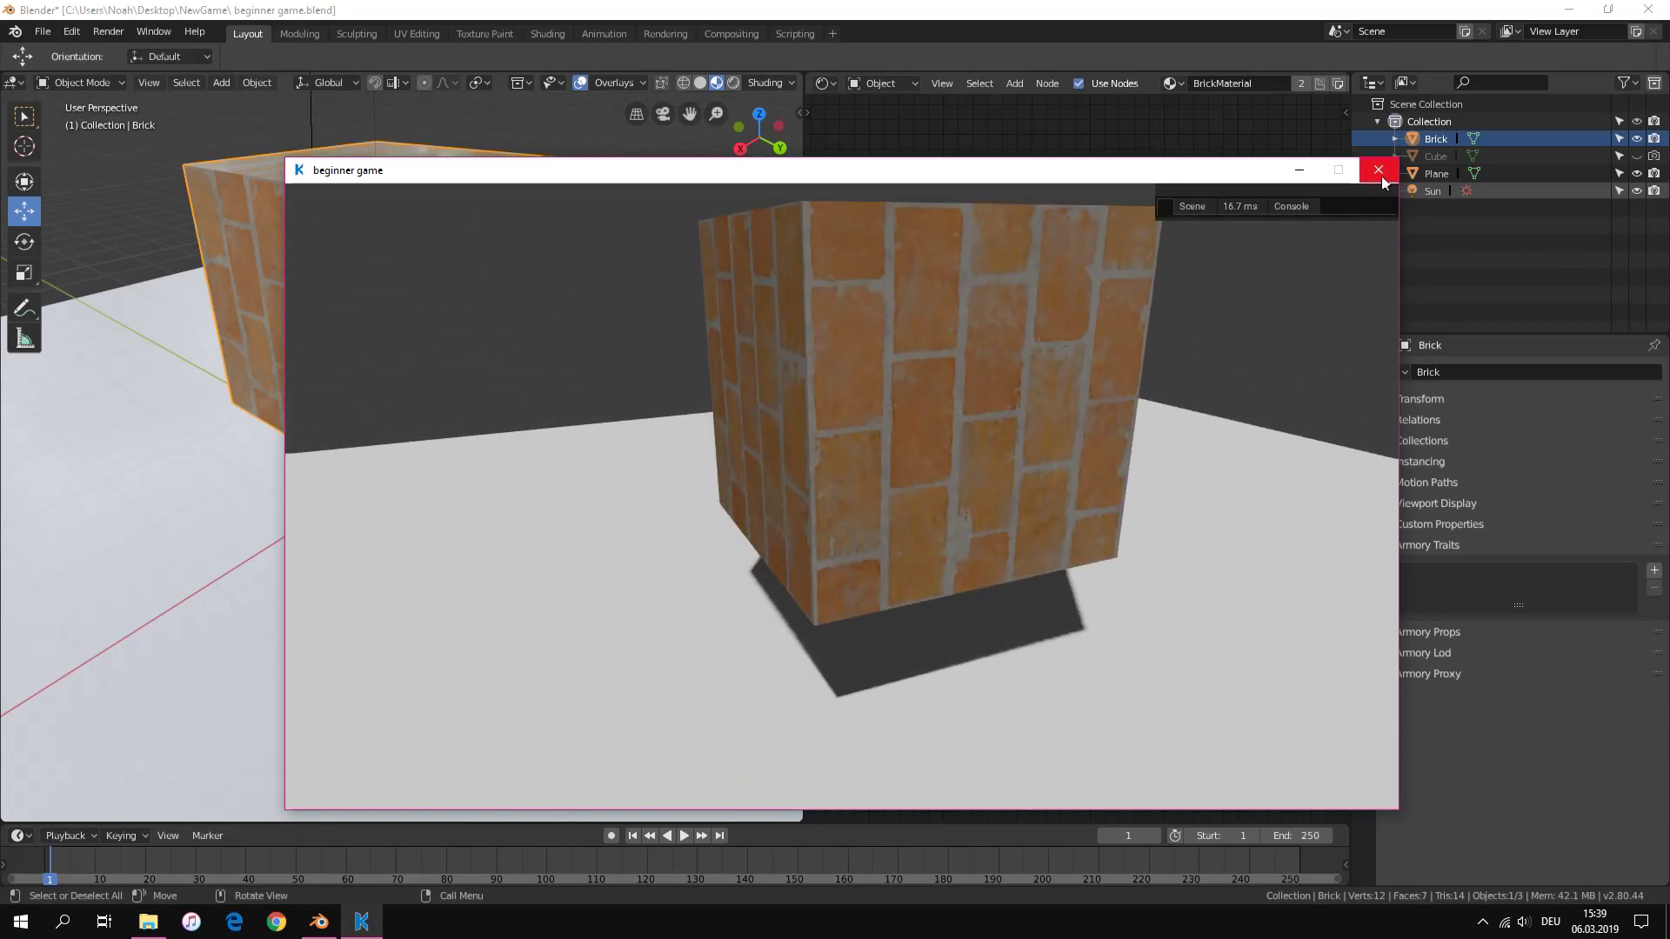
left_click(1379, 170)
Widen the shader editor and add the Normal image from the Textures folder as a texture node beneath base.tif
scroll(864, 404, "up", 3)
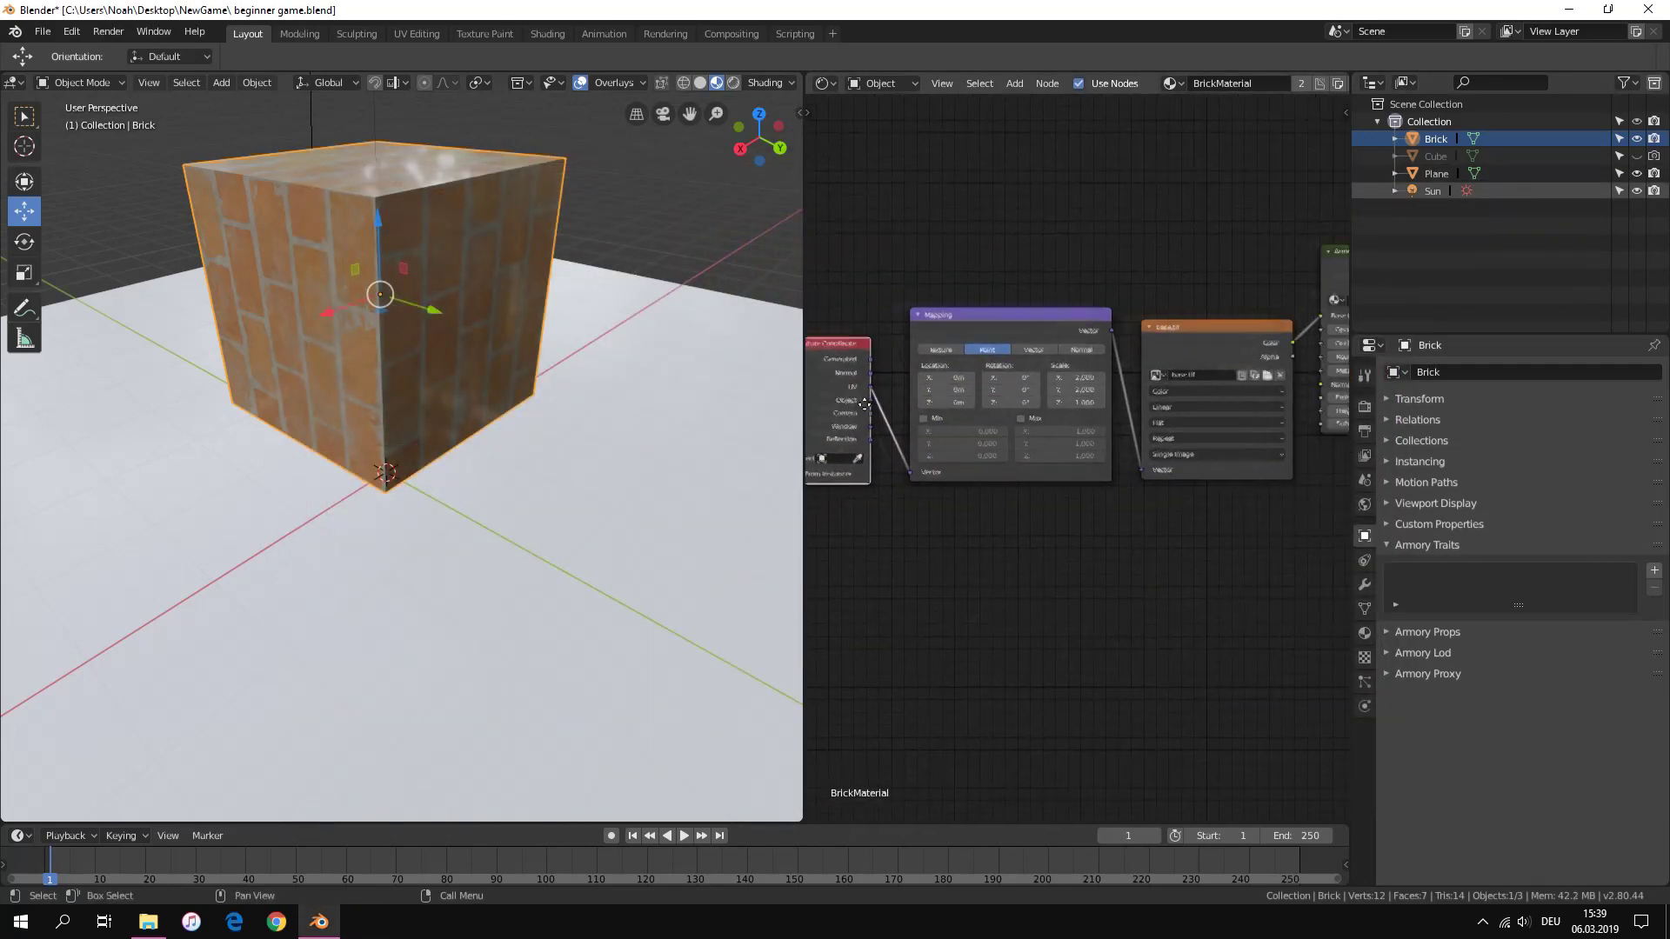
left_click_drag(800, 536, 410, 567)
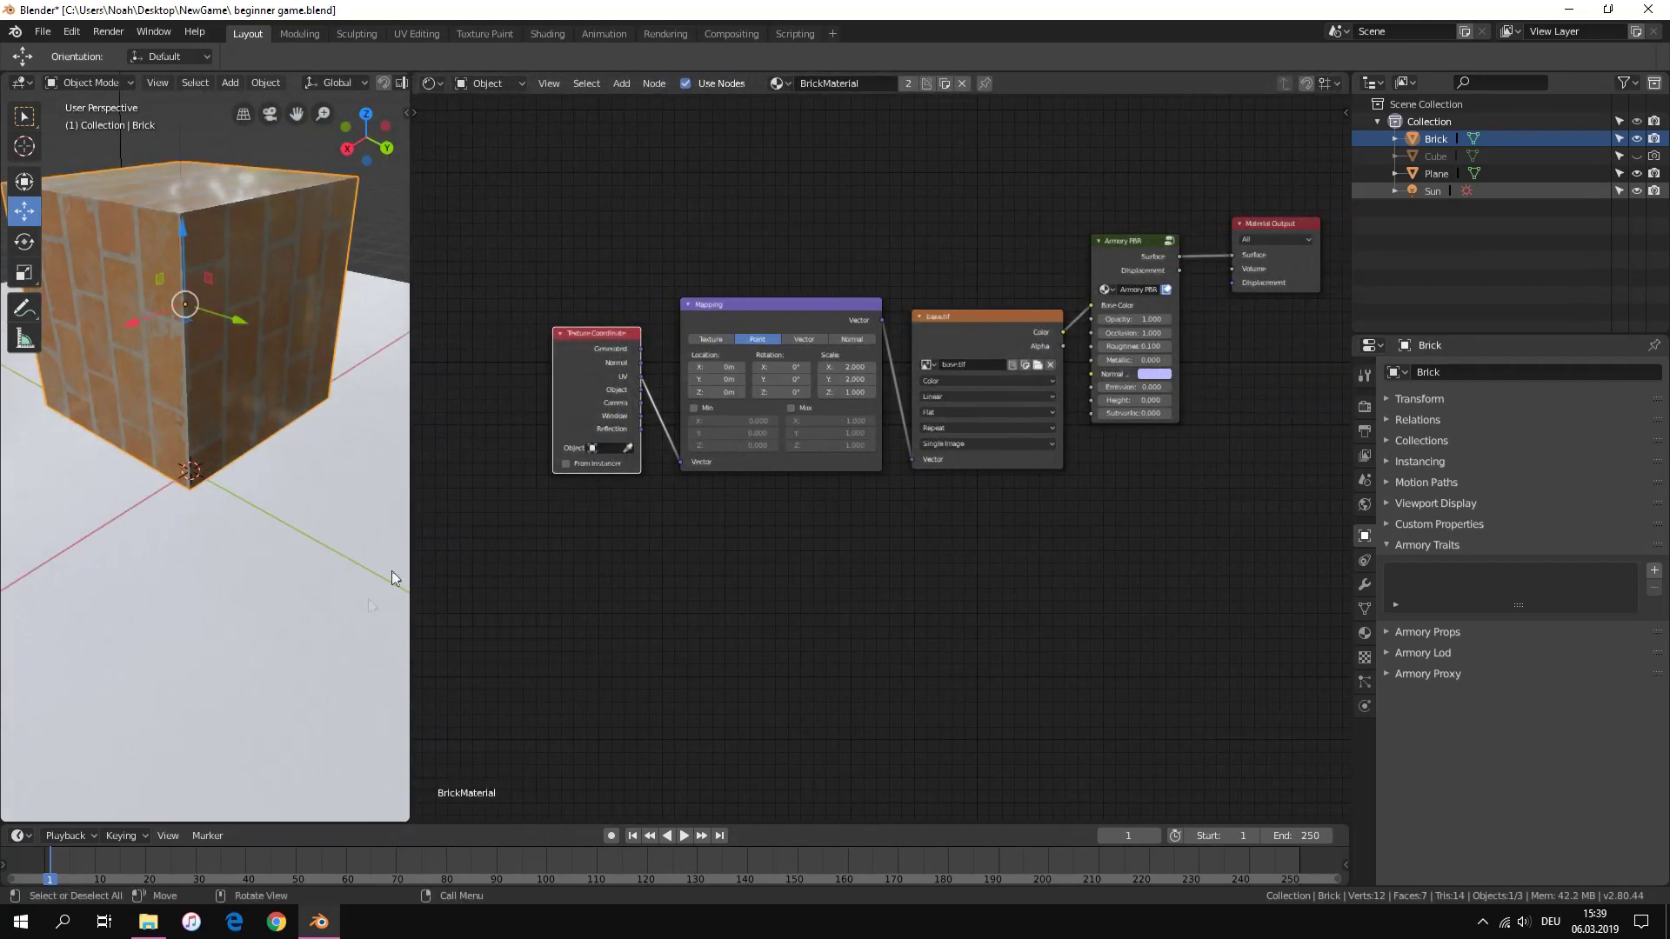
left_click(148, 922)
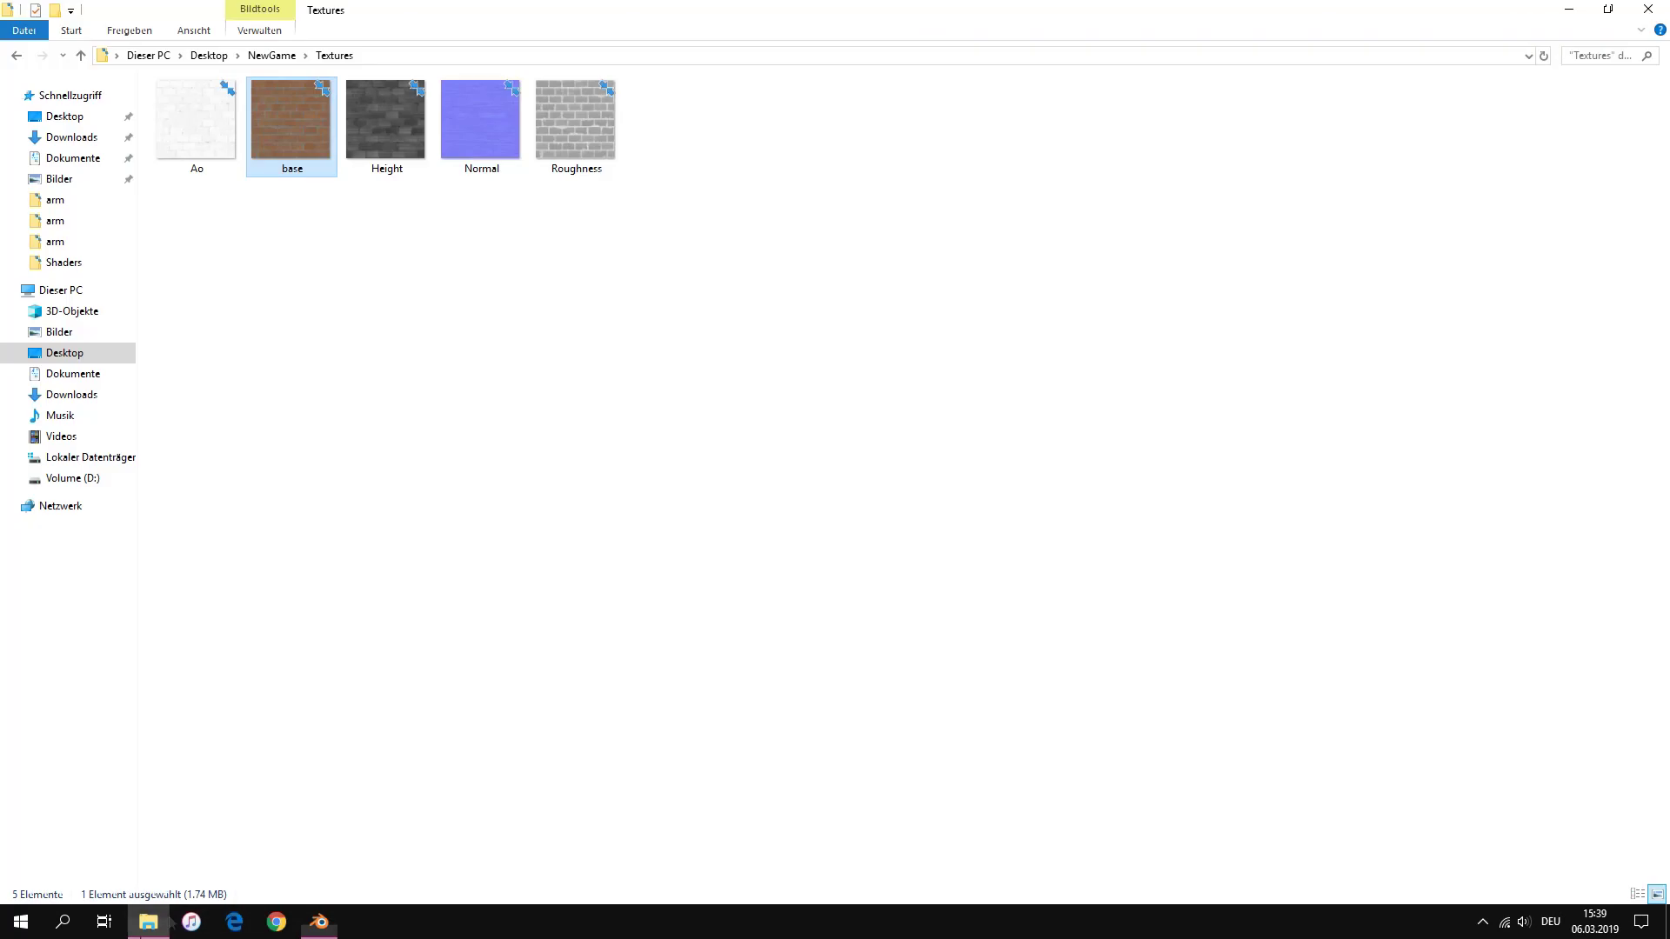
left_click(454, 121)
left_click_drag(504, 122, 582, 624)
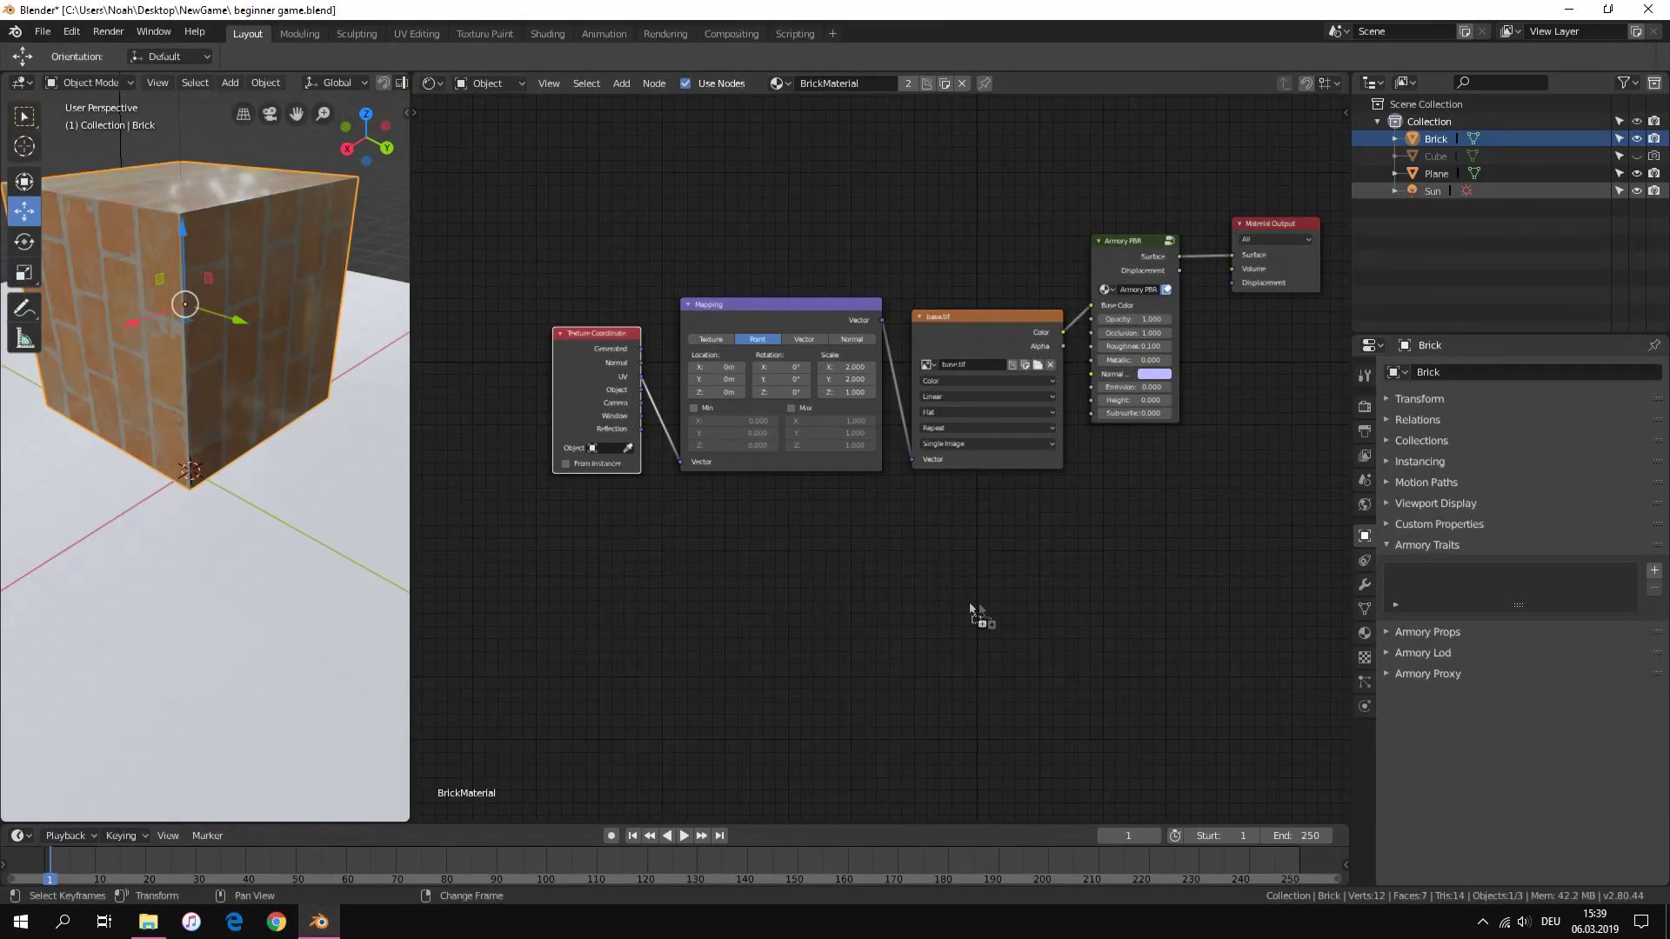
left_click_drag(972, 609, 966, 505)
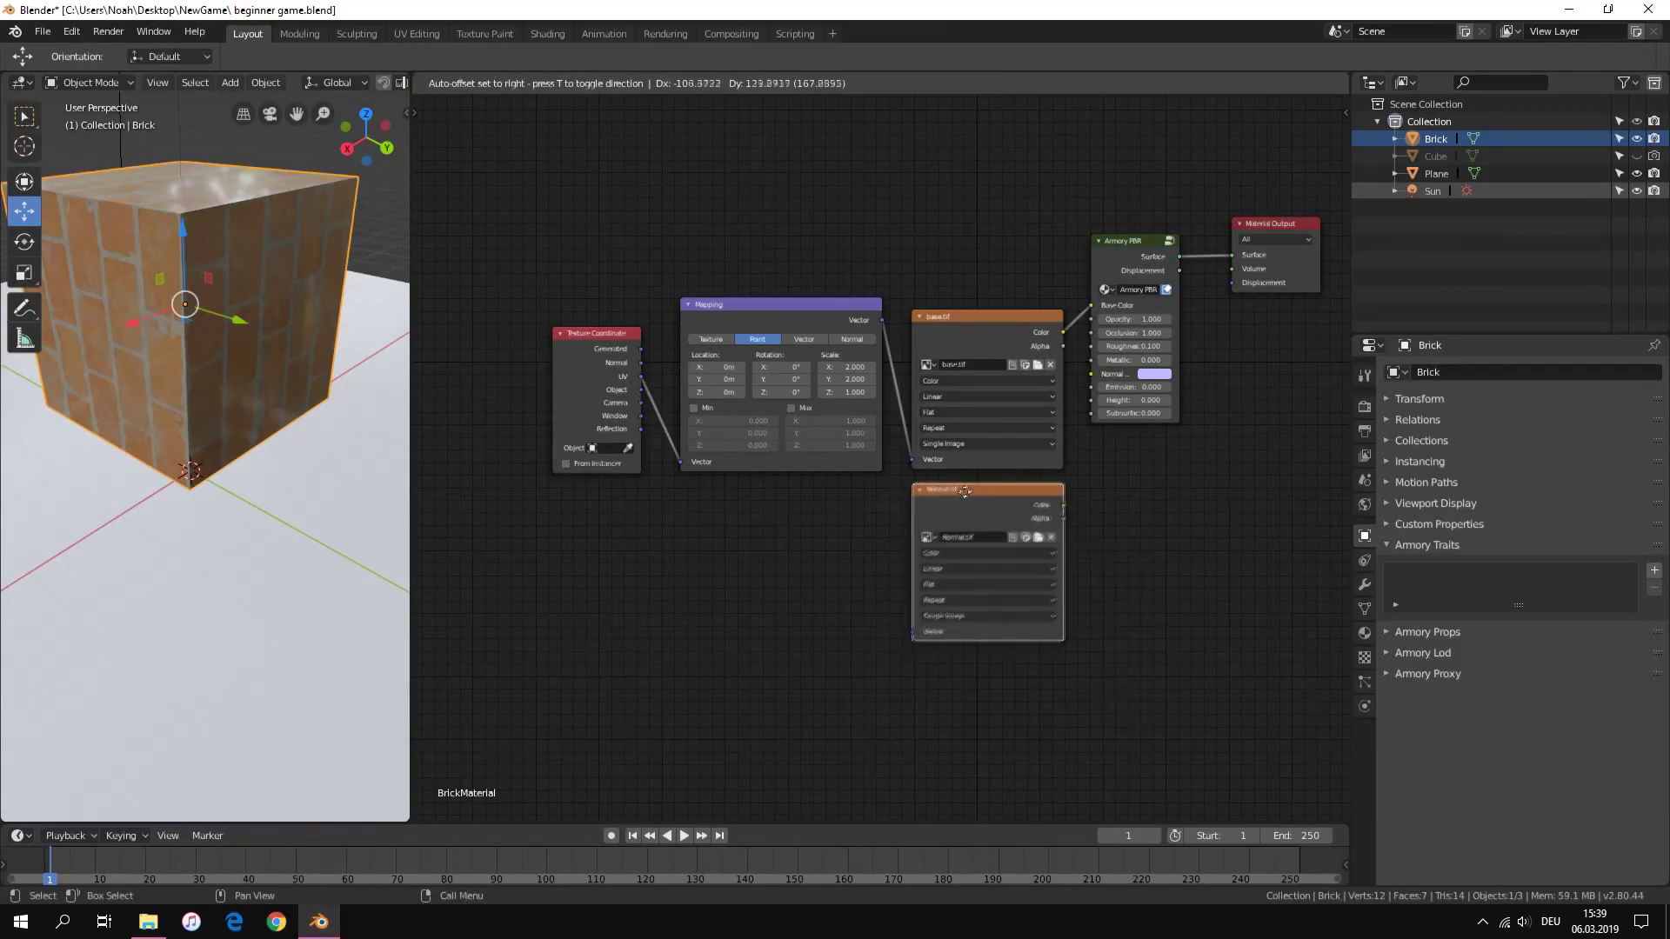
Set the Normal.tif node to Non-Color Data and link its Color output to Armory PBR's Normal Map input
scroll(1077, 603, "up", 3)
middle_click_drag(1077, 603, 696, 366)
left_click(691, 391)
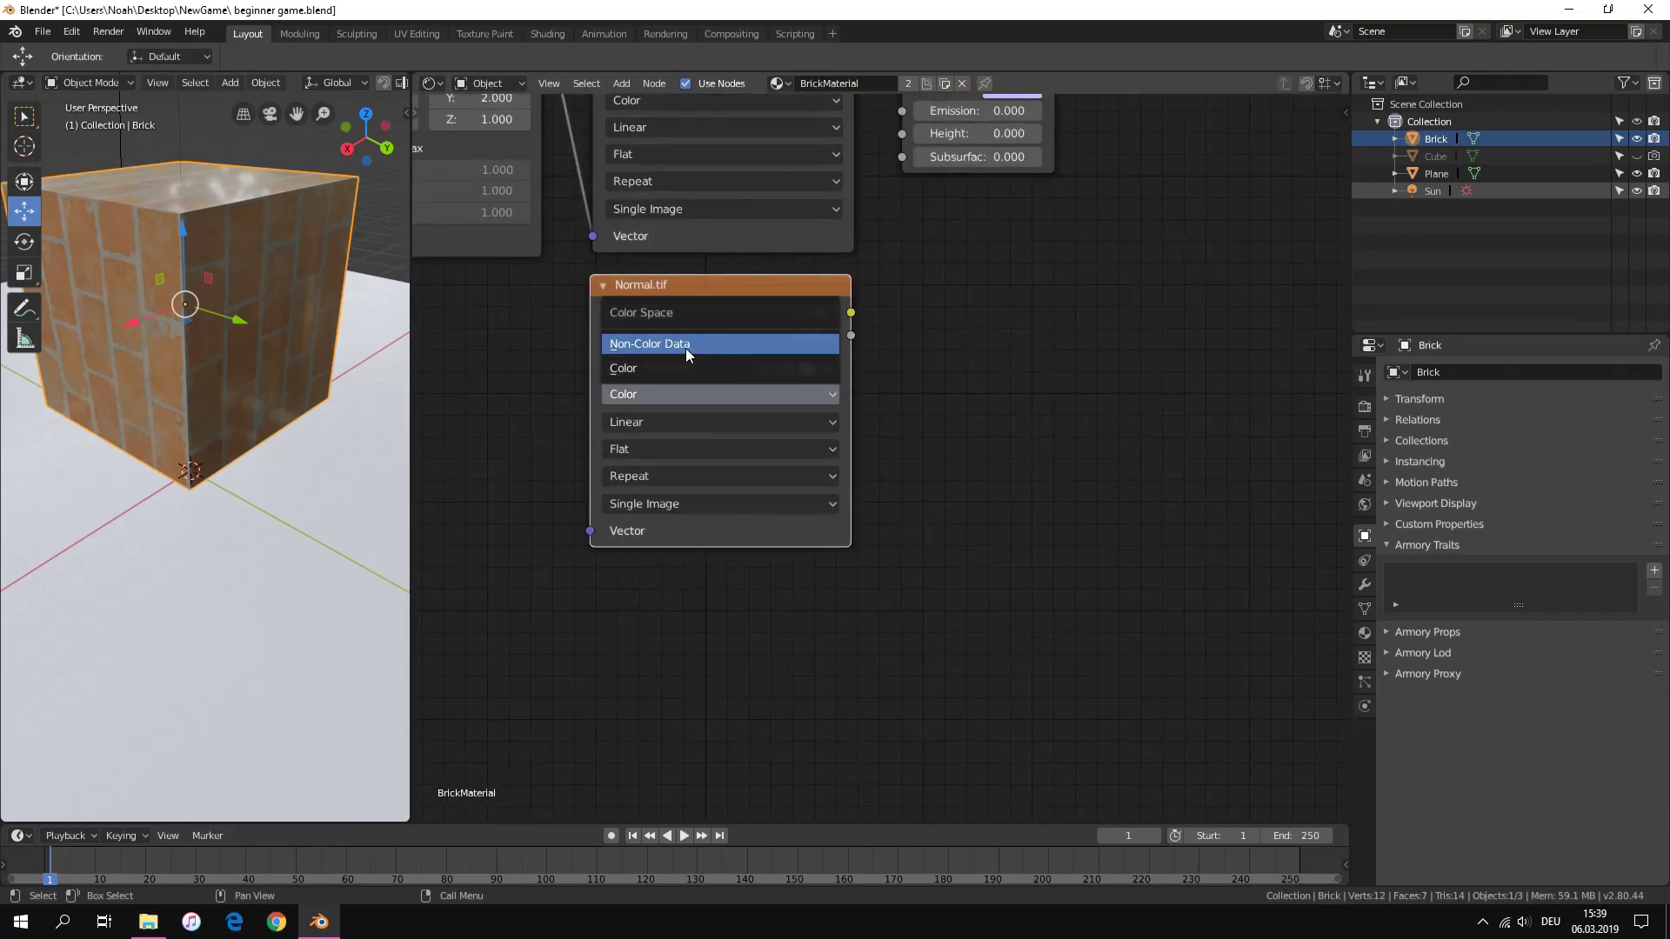
left_click(686, 345)
middle_click_drag(911, 317, 712, 522)
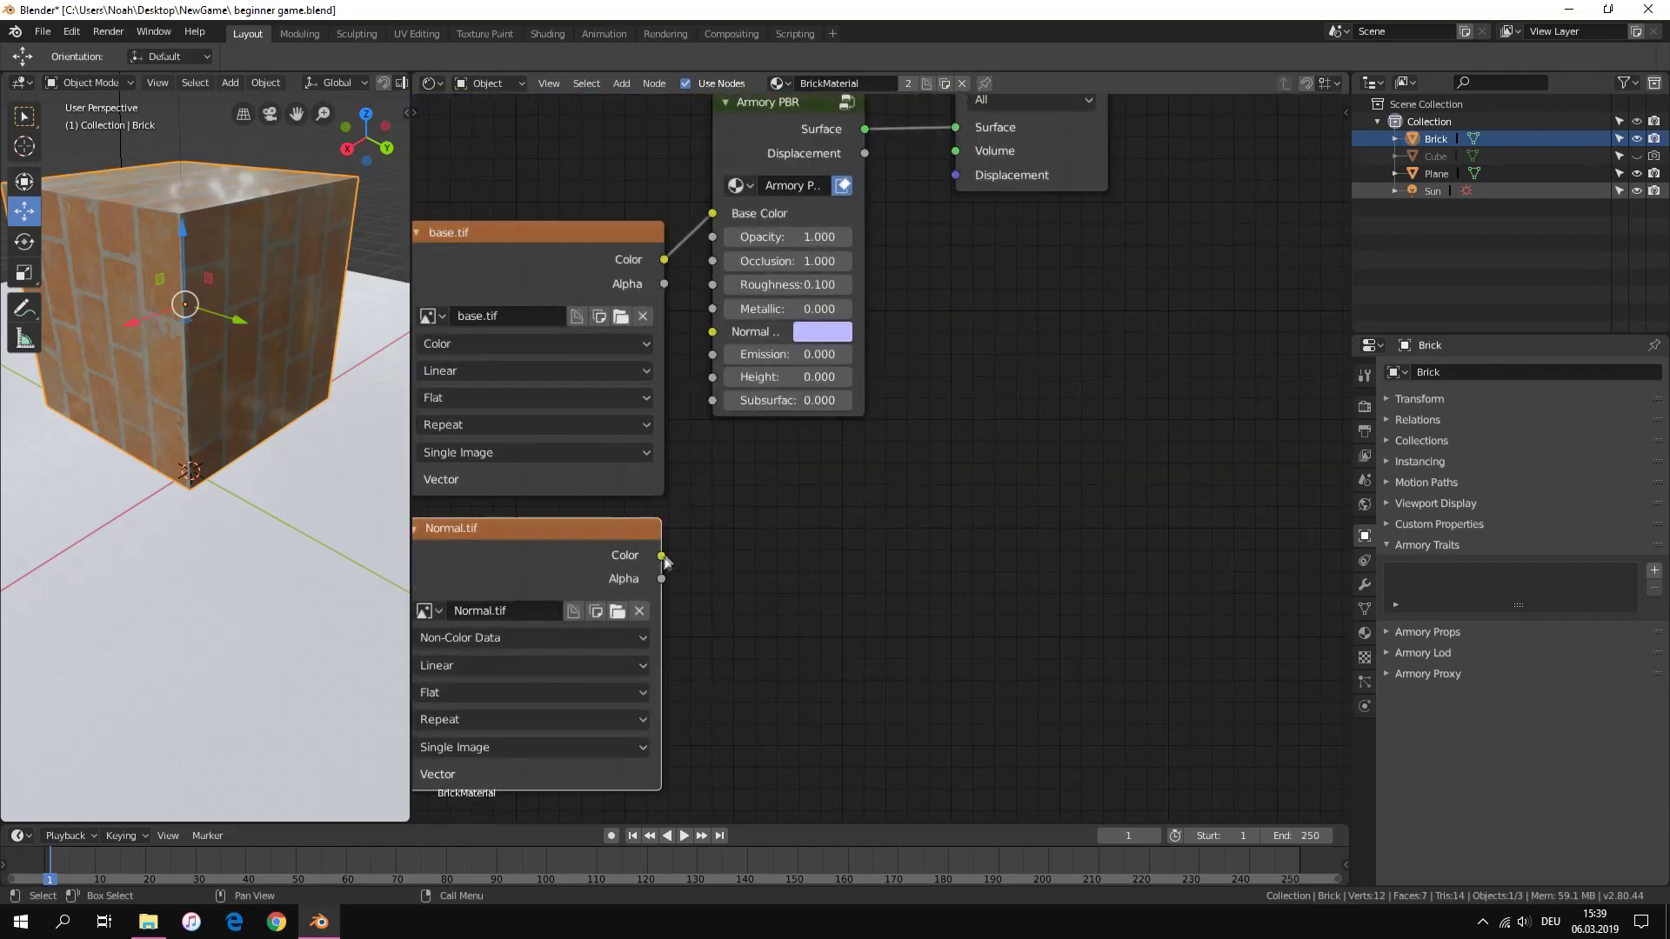
left_click_drag(664, 561, 712, 331)
scroll(585, 531, "down", 2)
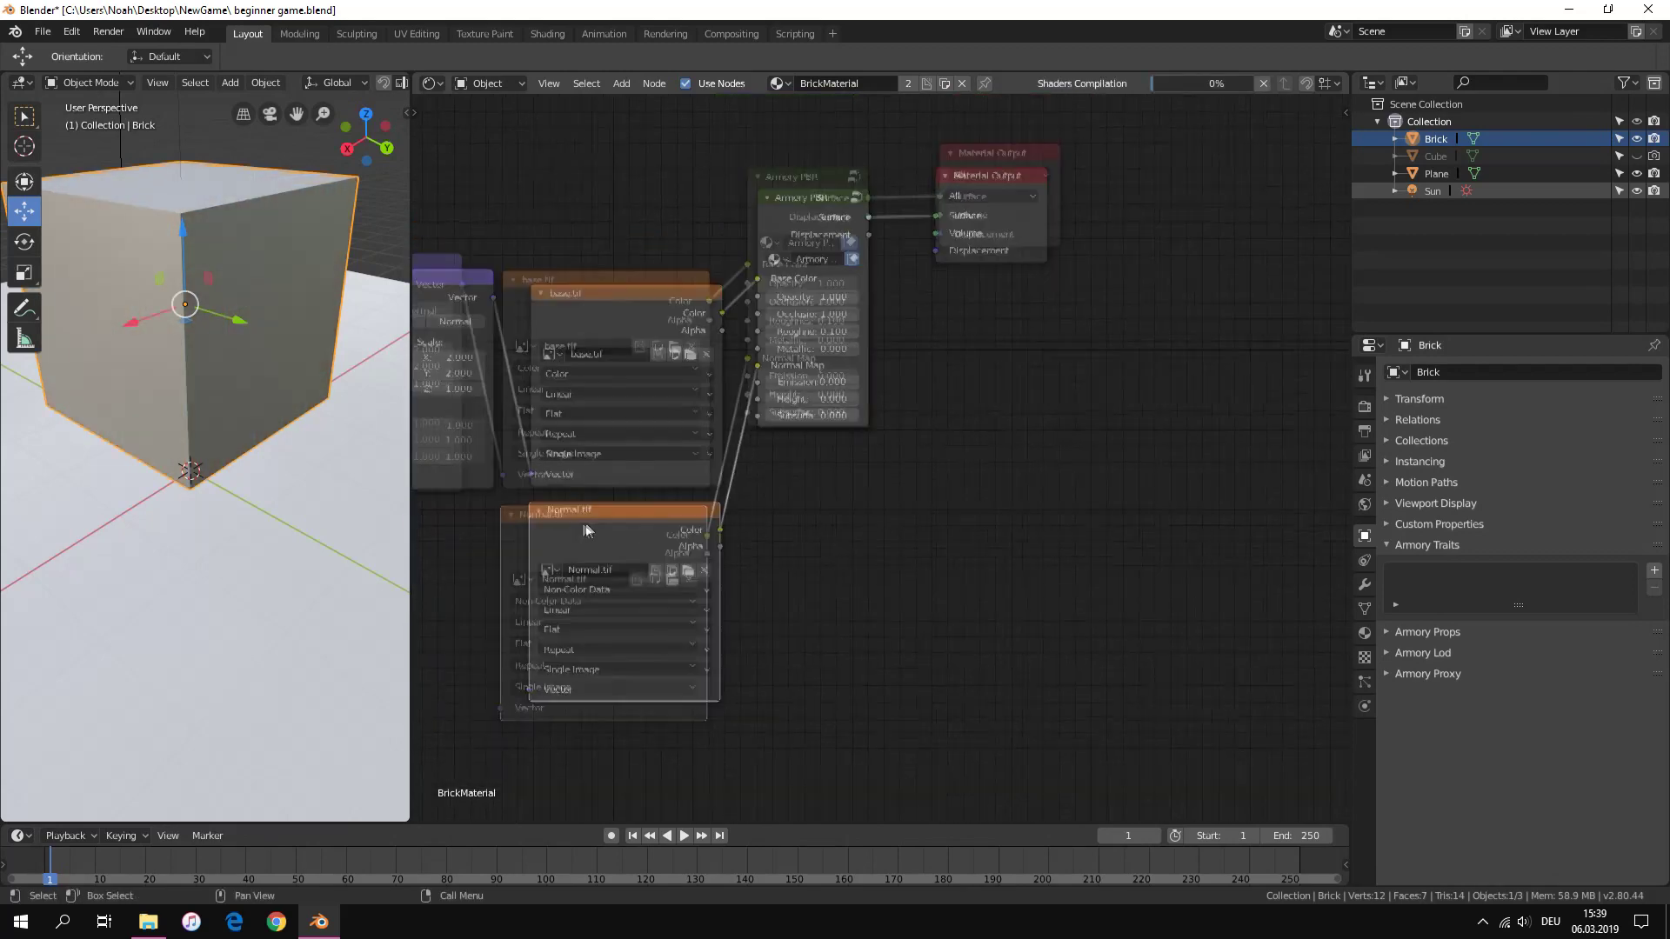
Link the Mapping node's Vector output to the Normal.tif node's Vector input and inspect the cube
middle_click_drag(584, 531, 934, 522)
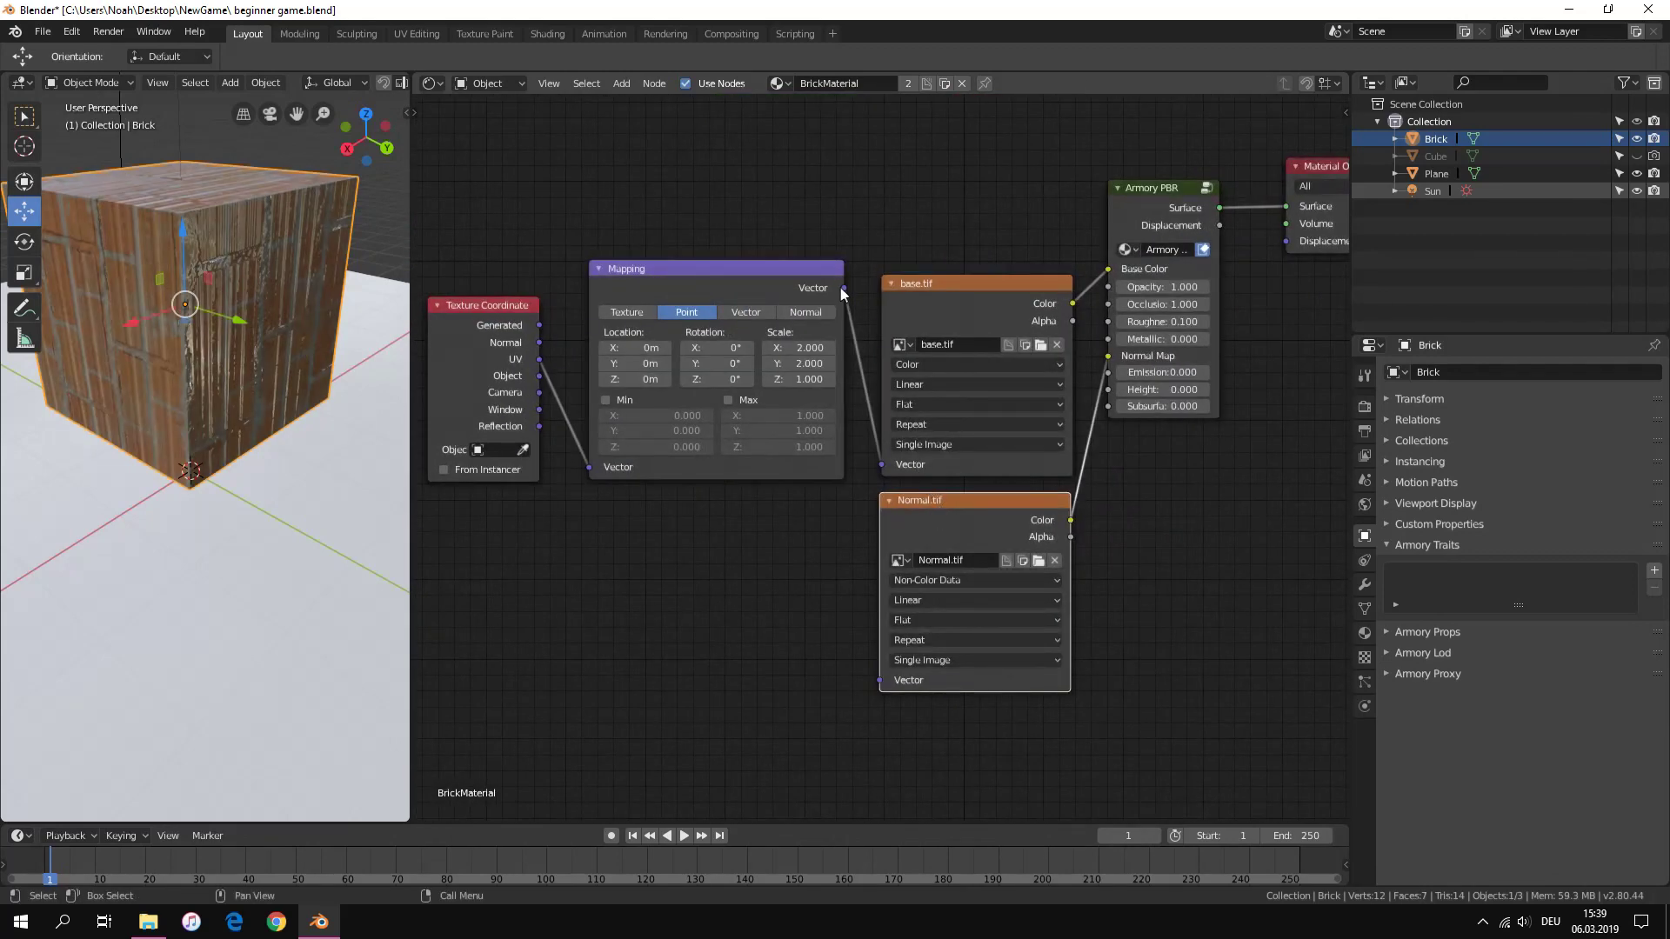
left_click_drag(844, 289, 879, 680)
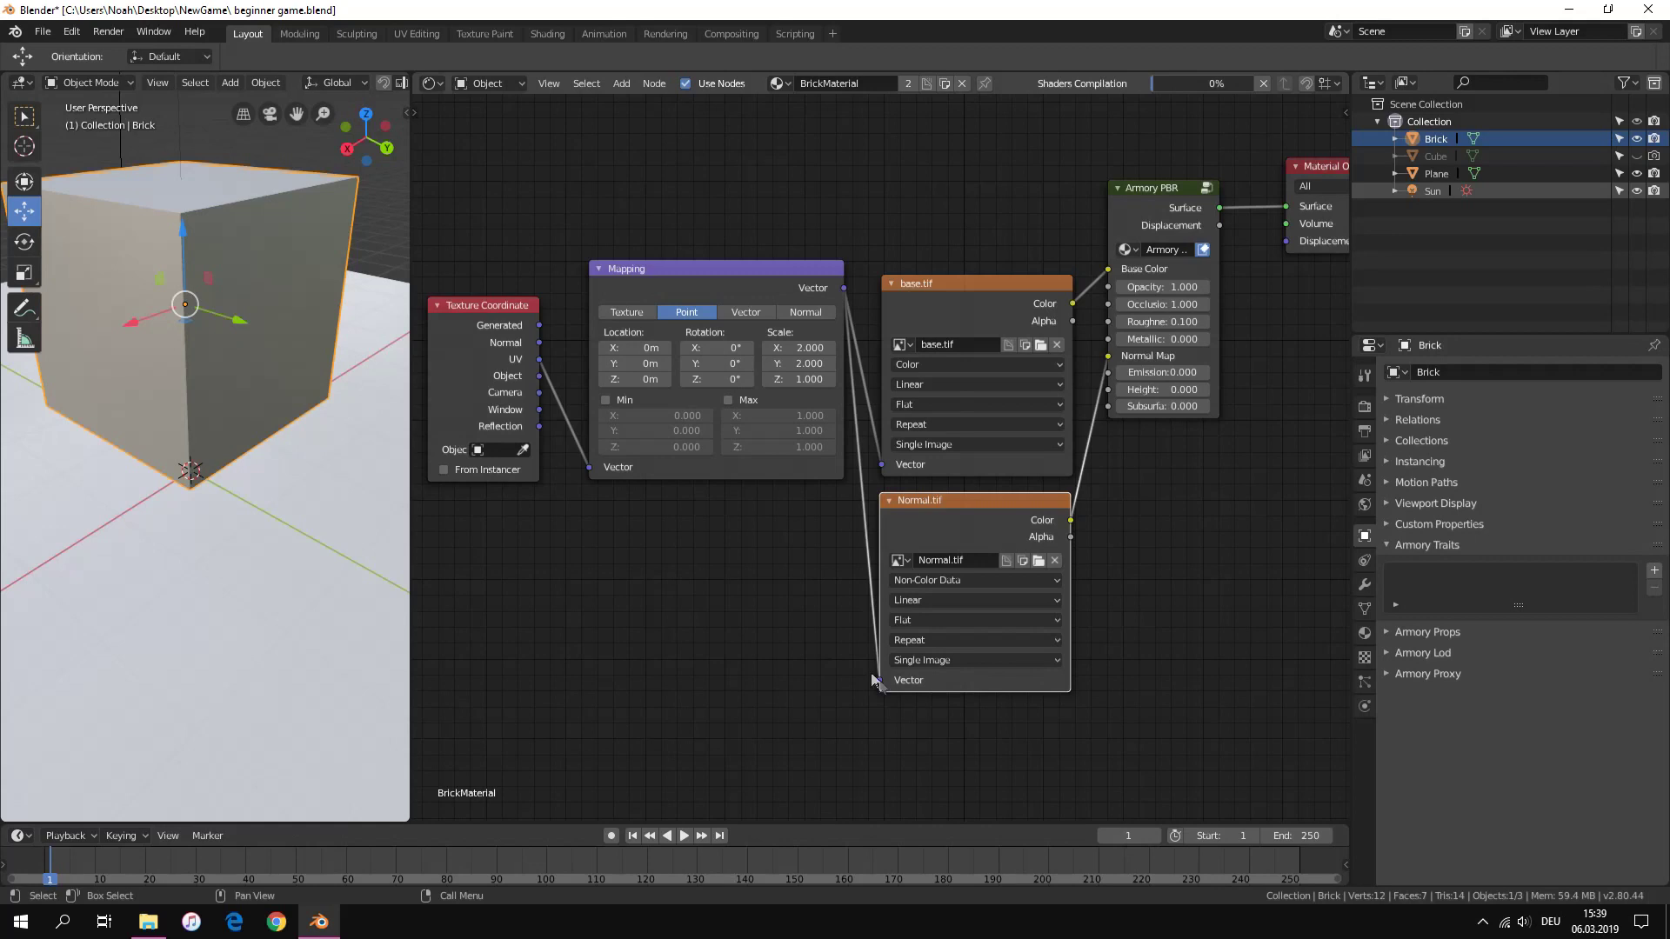
scroll(251, 443, "up", 2)
mouse_move(248, 442)
middle_mouse_down()
mouse_move(279, 545)
mouse_move(279, 450)
middle_mouse_up()
scroll(288, 404, "down", 4)
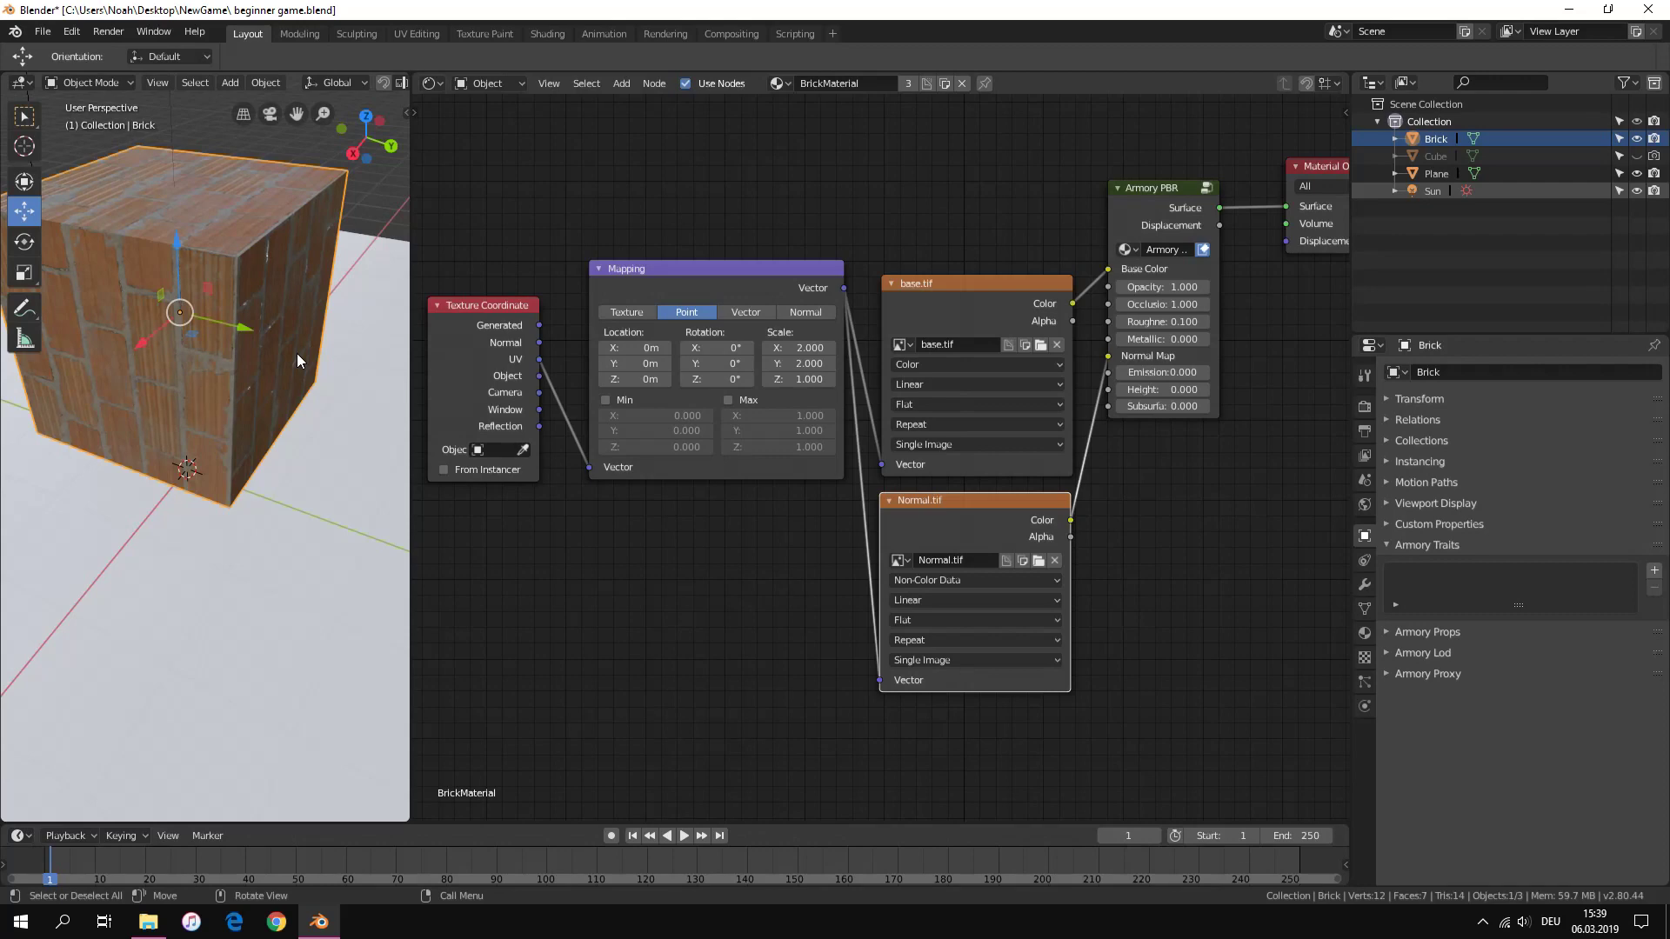
Test-run the game, fly around the brick cube to examine the normal-mapped surface, and exit the player
key("F5")
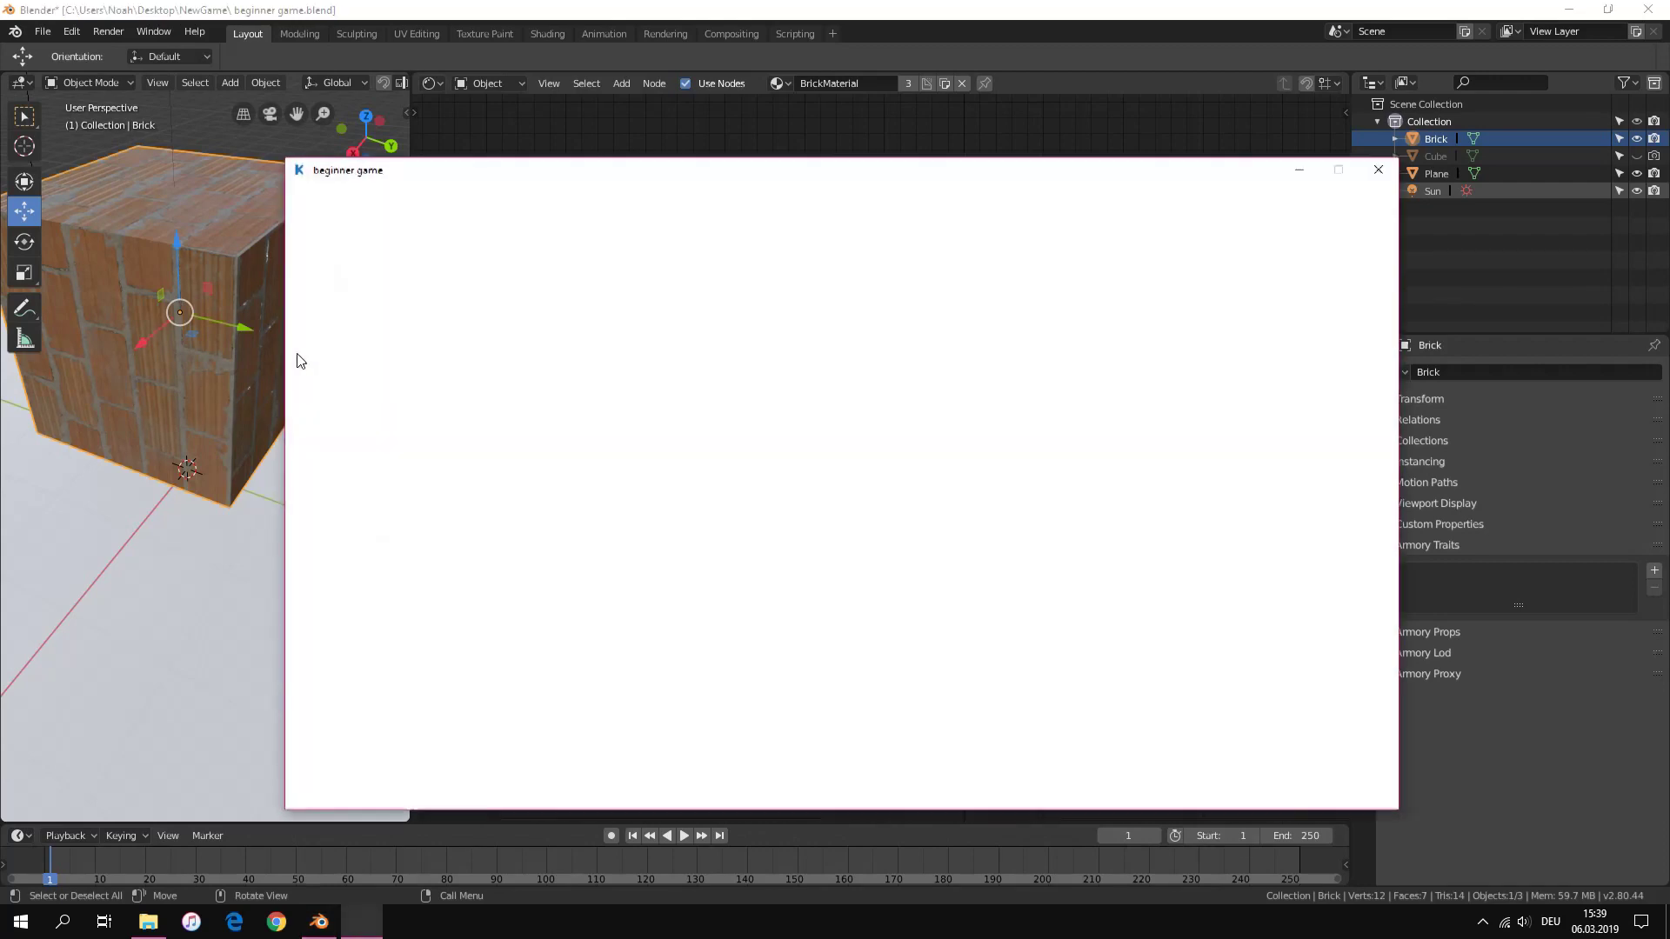
key("a")
left_click_drag(907, 352, 1244, 413)
key("w")
key("s")
key("e")
key("q")
key("s")
key("a")
key("a")
key("w")
key("e")
key("s")
key("Escape")
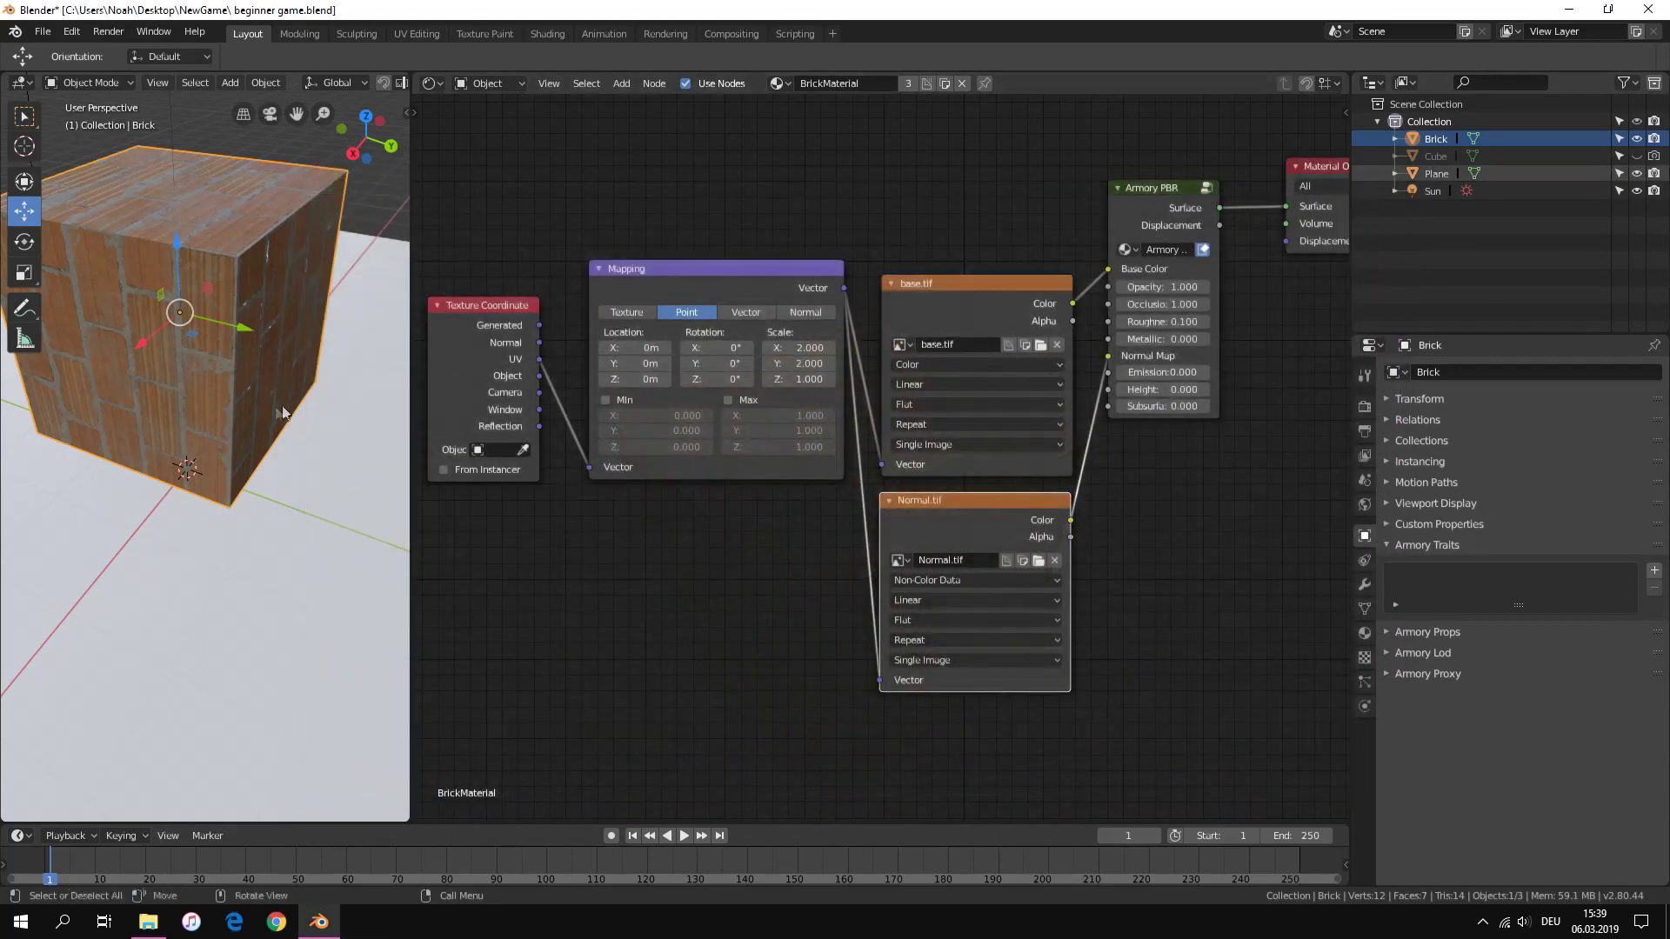
Add the Roughness image as a texture node below Normal.tif and link its Color output to Armory PBR's Roughness input
mouse_move(190, 421)
middle_mouse_down()
mouse_move(388, 426)
mouse_move(86, 432)
mouse_move(165, 426)
middle_mouse_up()
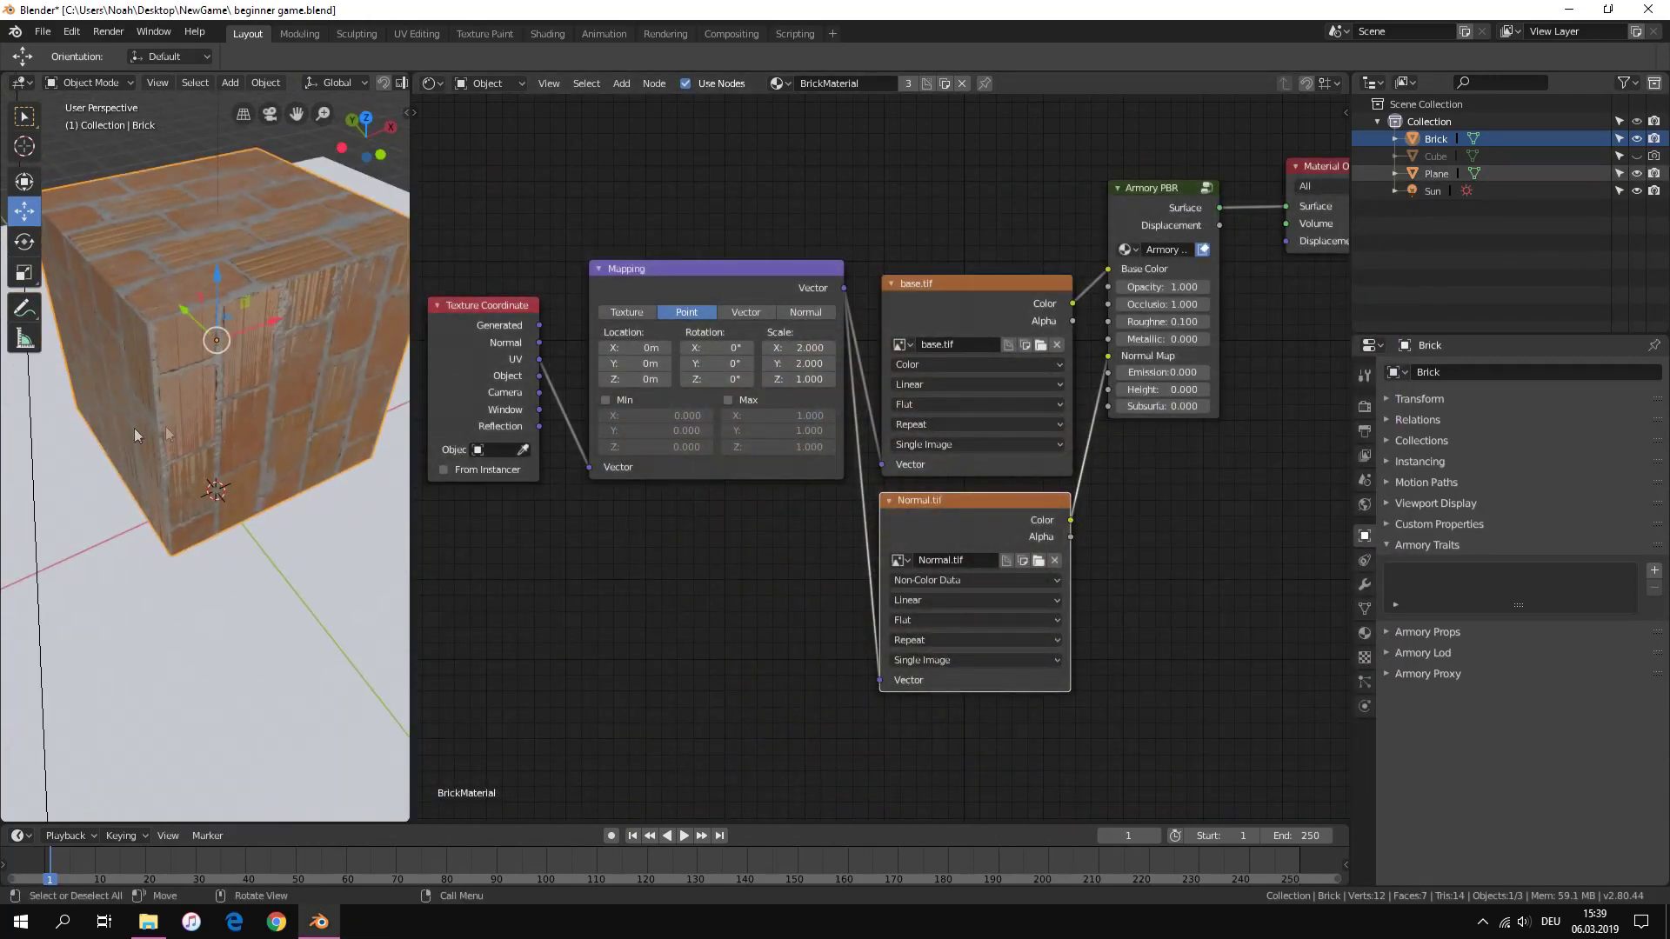
scroll(967, 582, "down", 3)
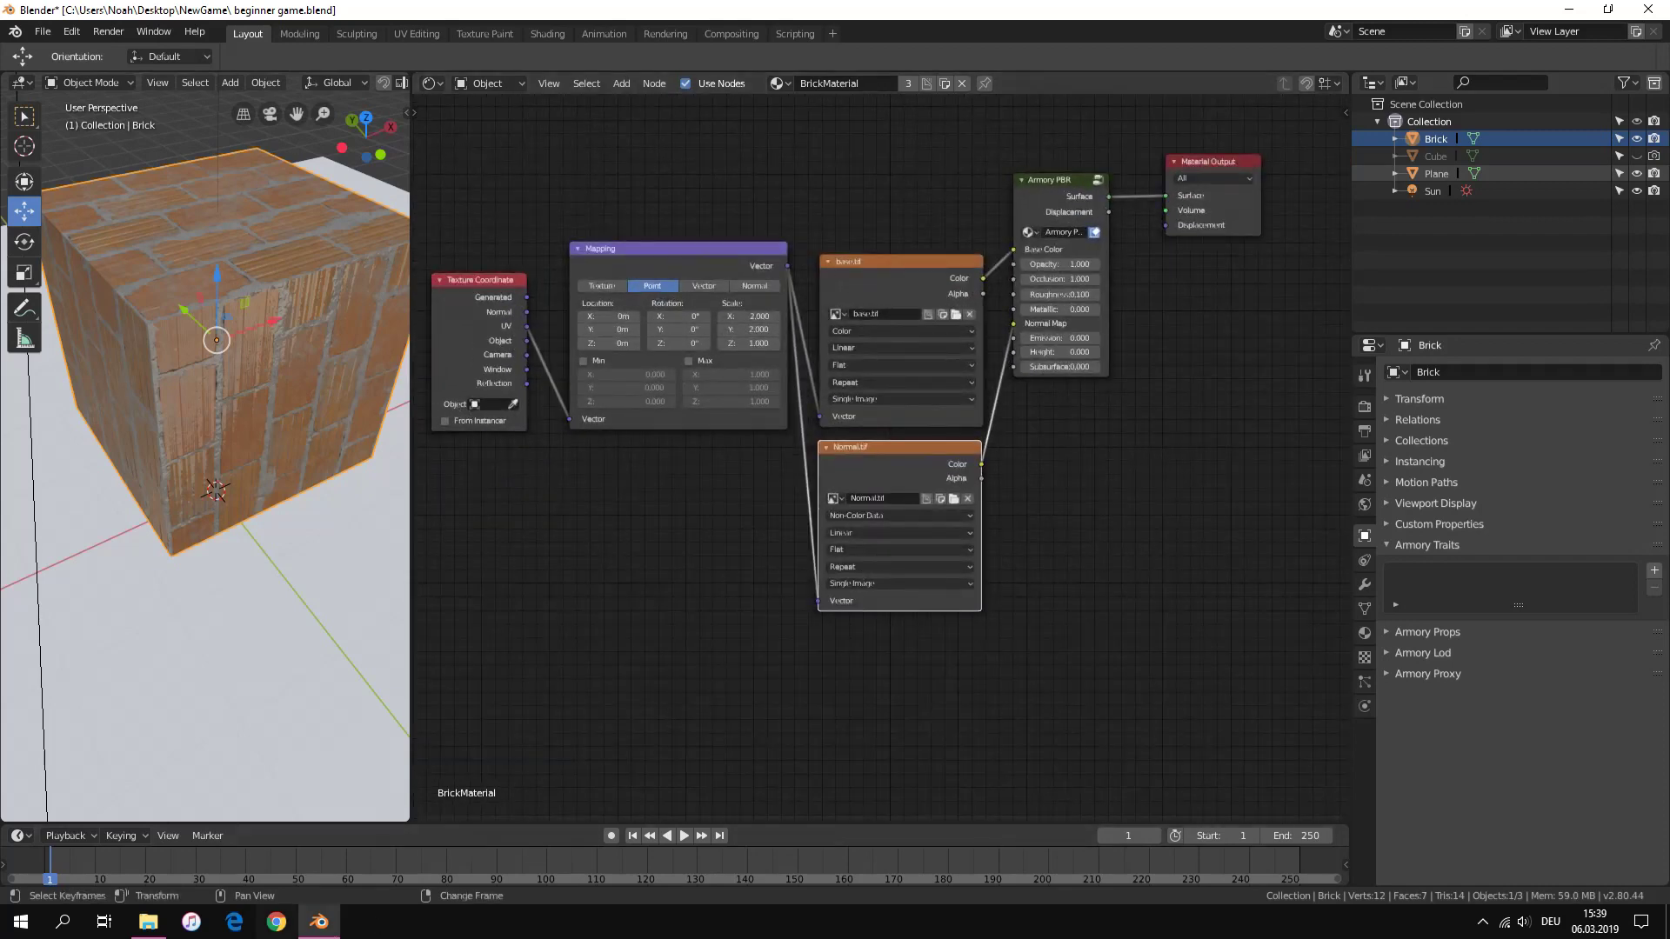
left_click(148, 922)
left_click_drag(564, 164, 876, 645)
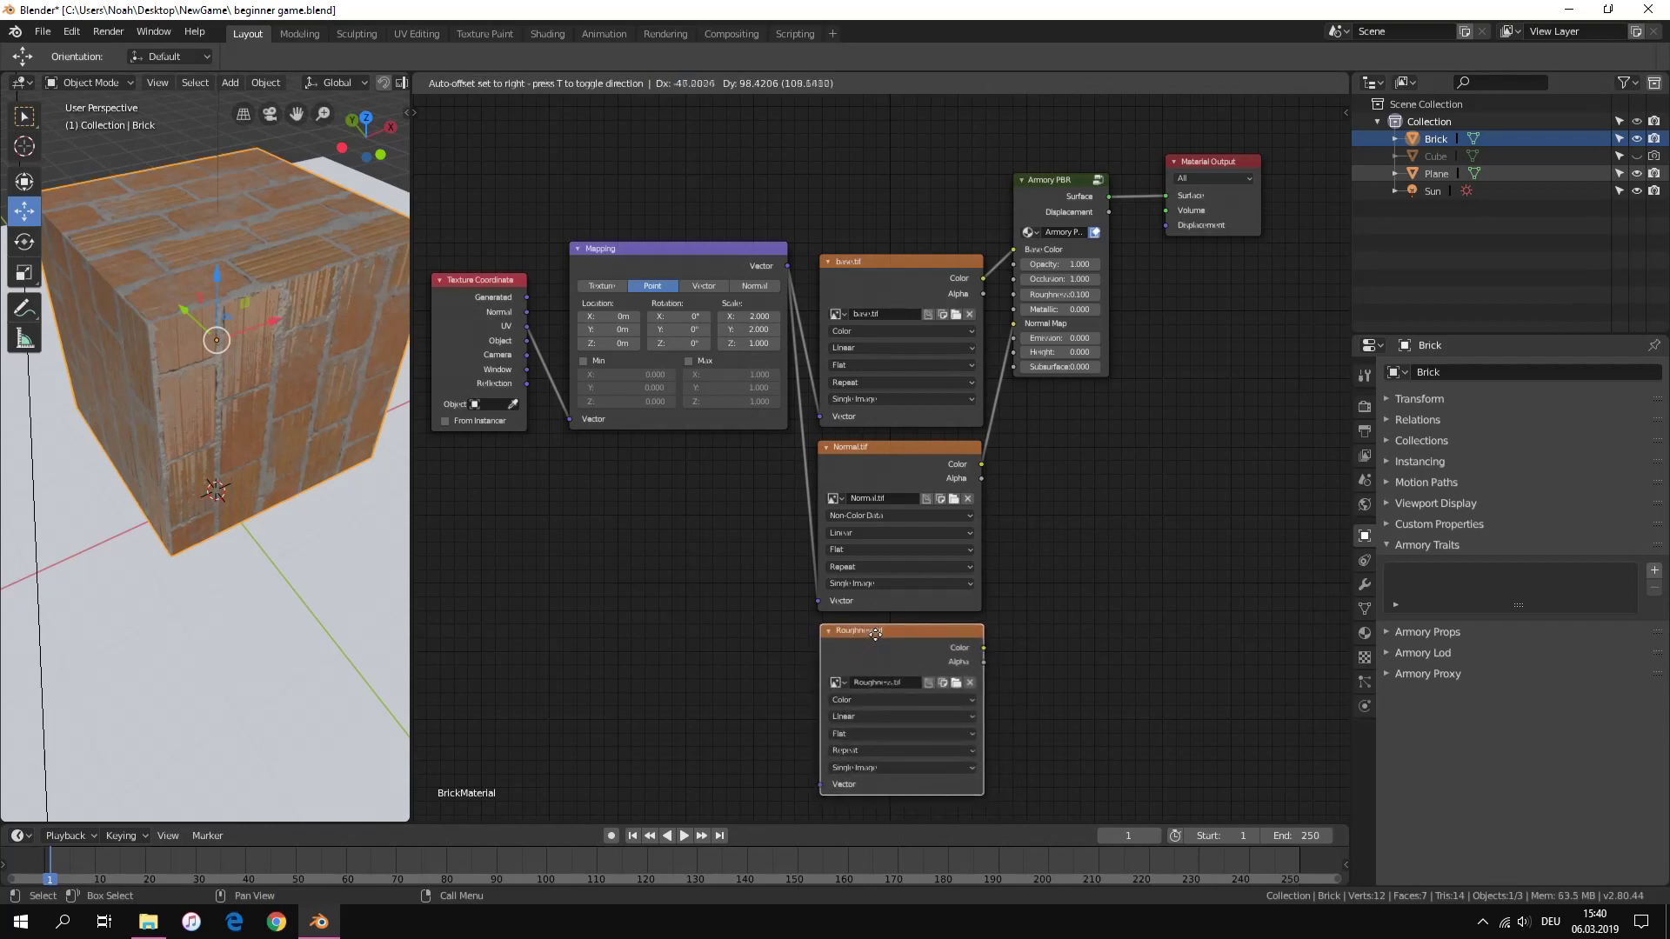
left_click(876, 644)
scroll(870, 639, "up", 3)
left_click_drag(819, 676, 861, 228)
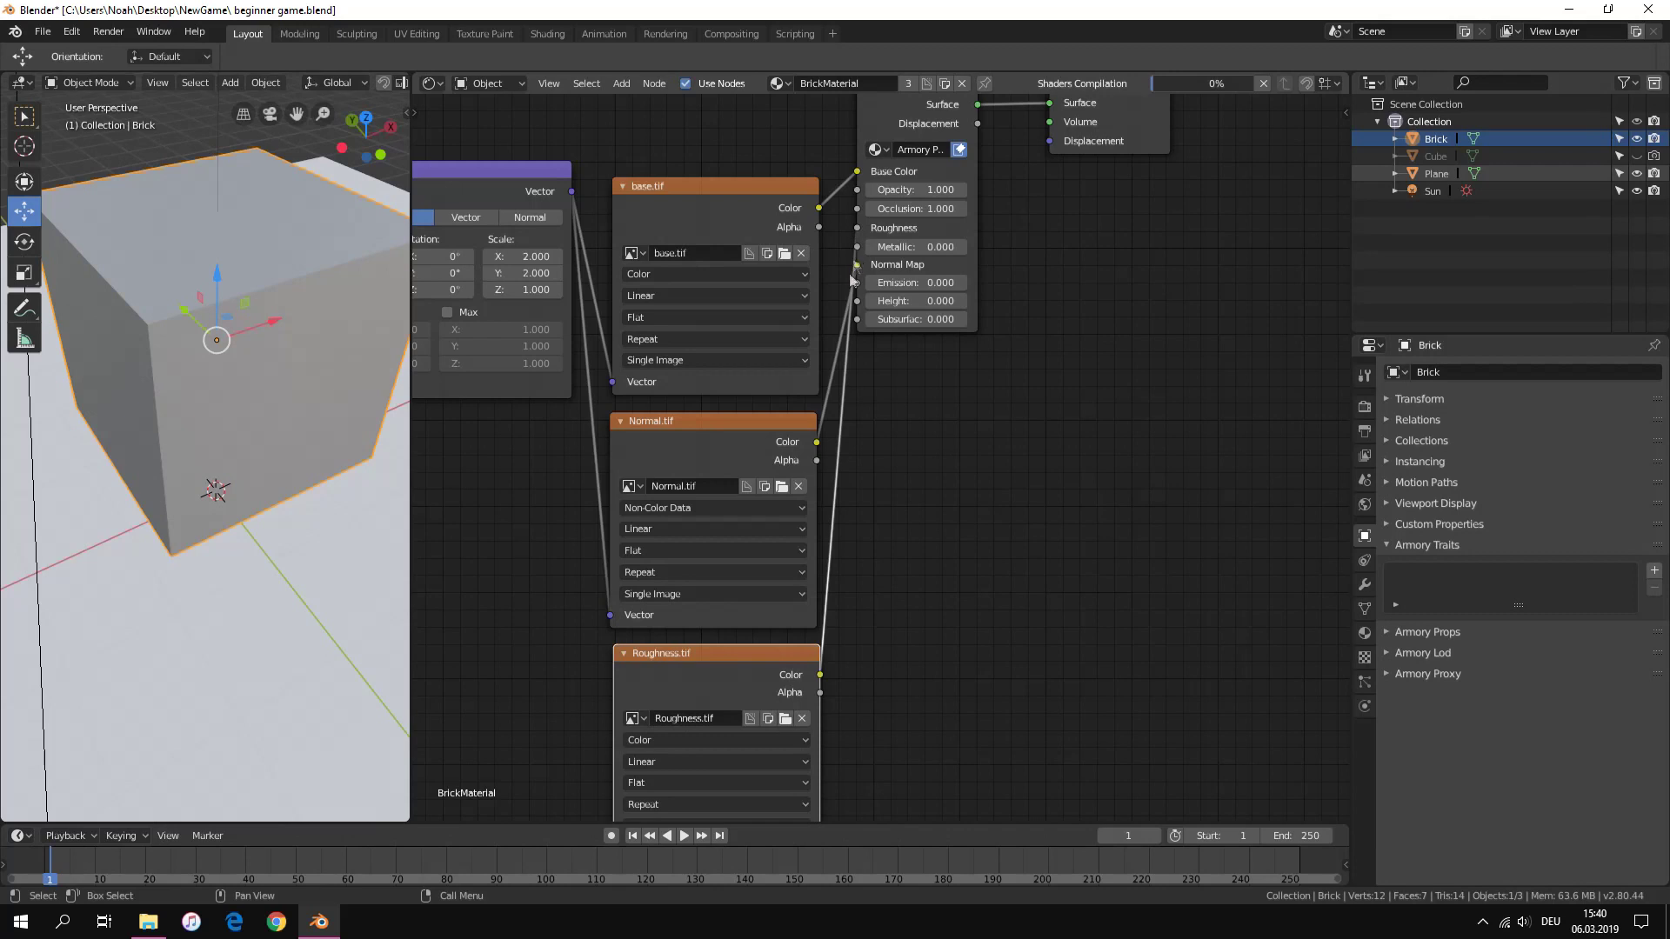
scroll(1009, 230, "down", 1)
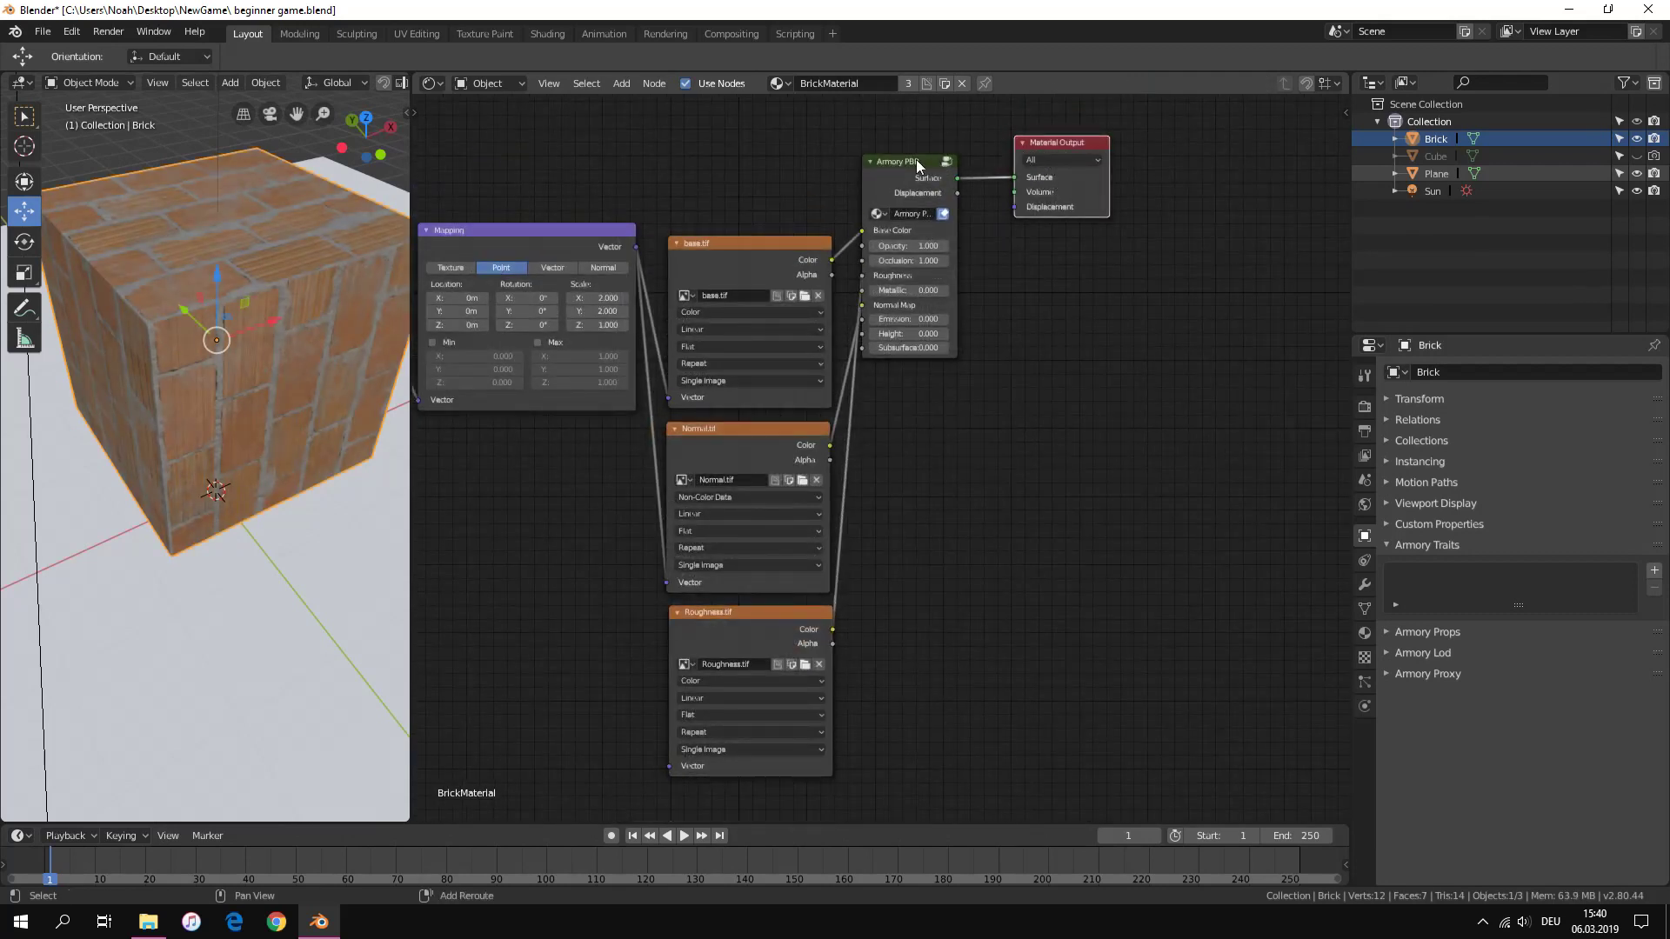
Move the Armory PBR and Material Output nodes away from the textures, and place Roughness.tif between base.tif and Normal.tif
left_click_drag(910, 163, 1010, 301)
left_click_drag(756, 434, 566, 524)
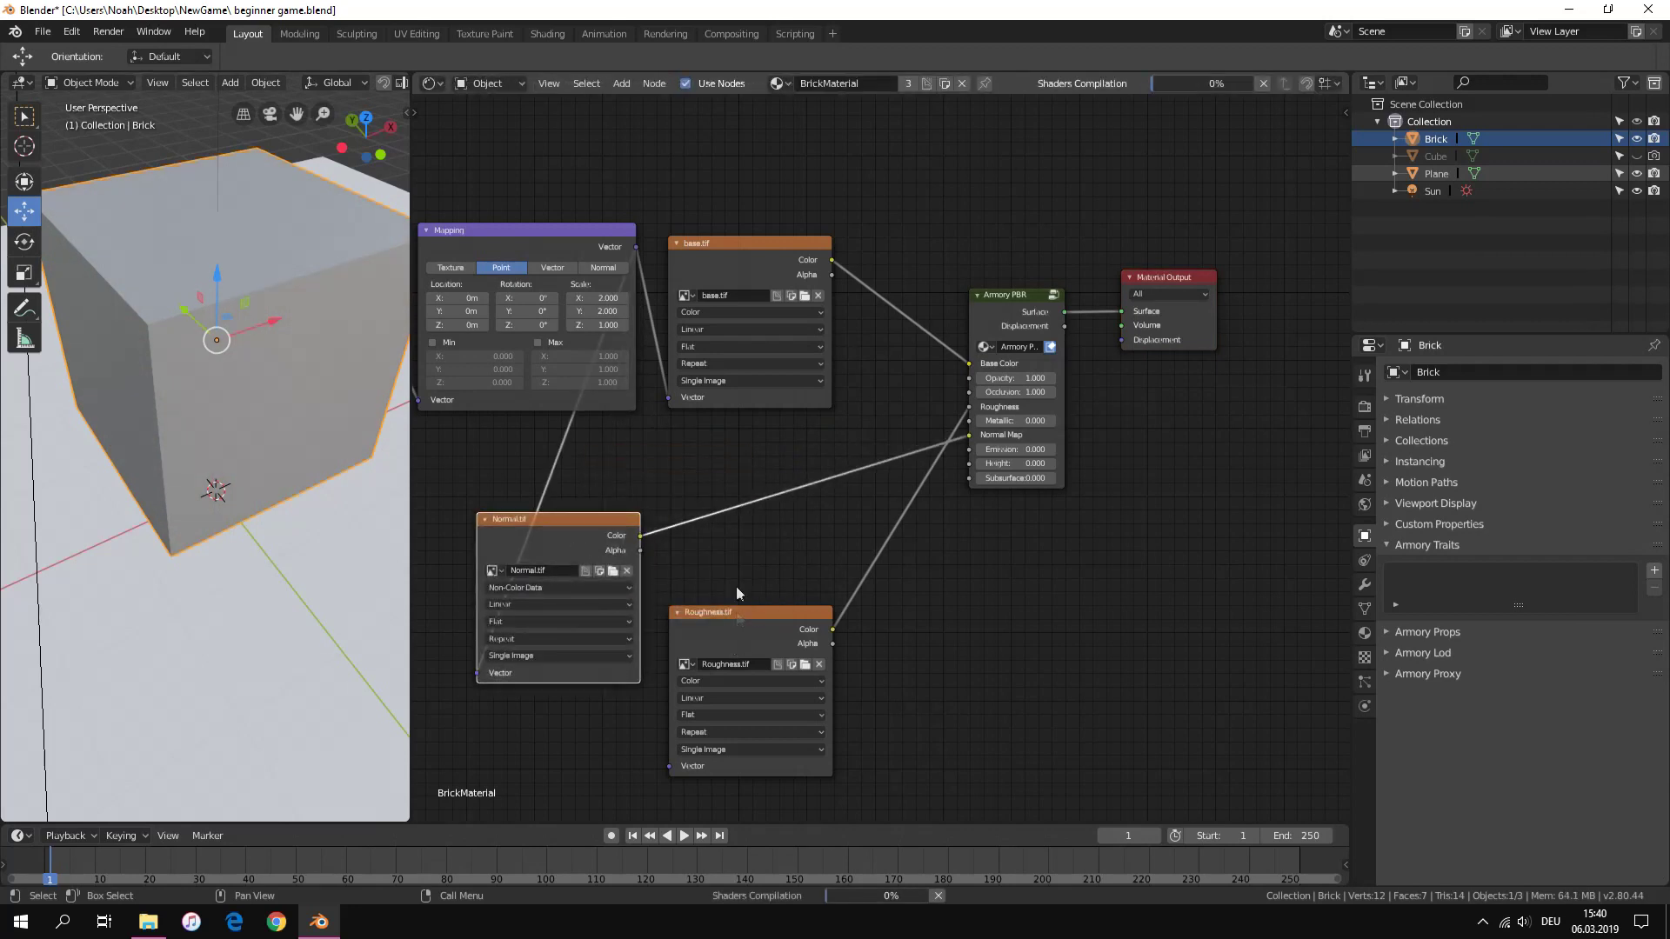
left_click_drag(737, 612, 739, 429)
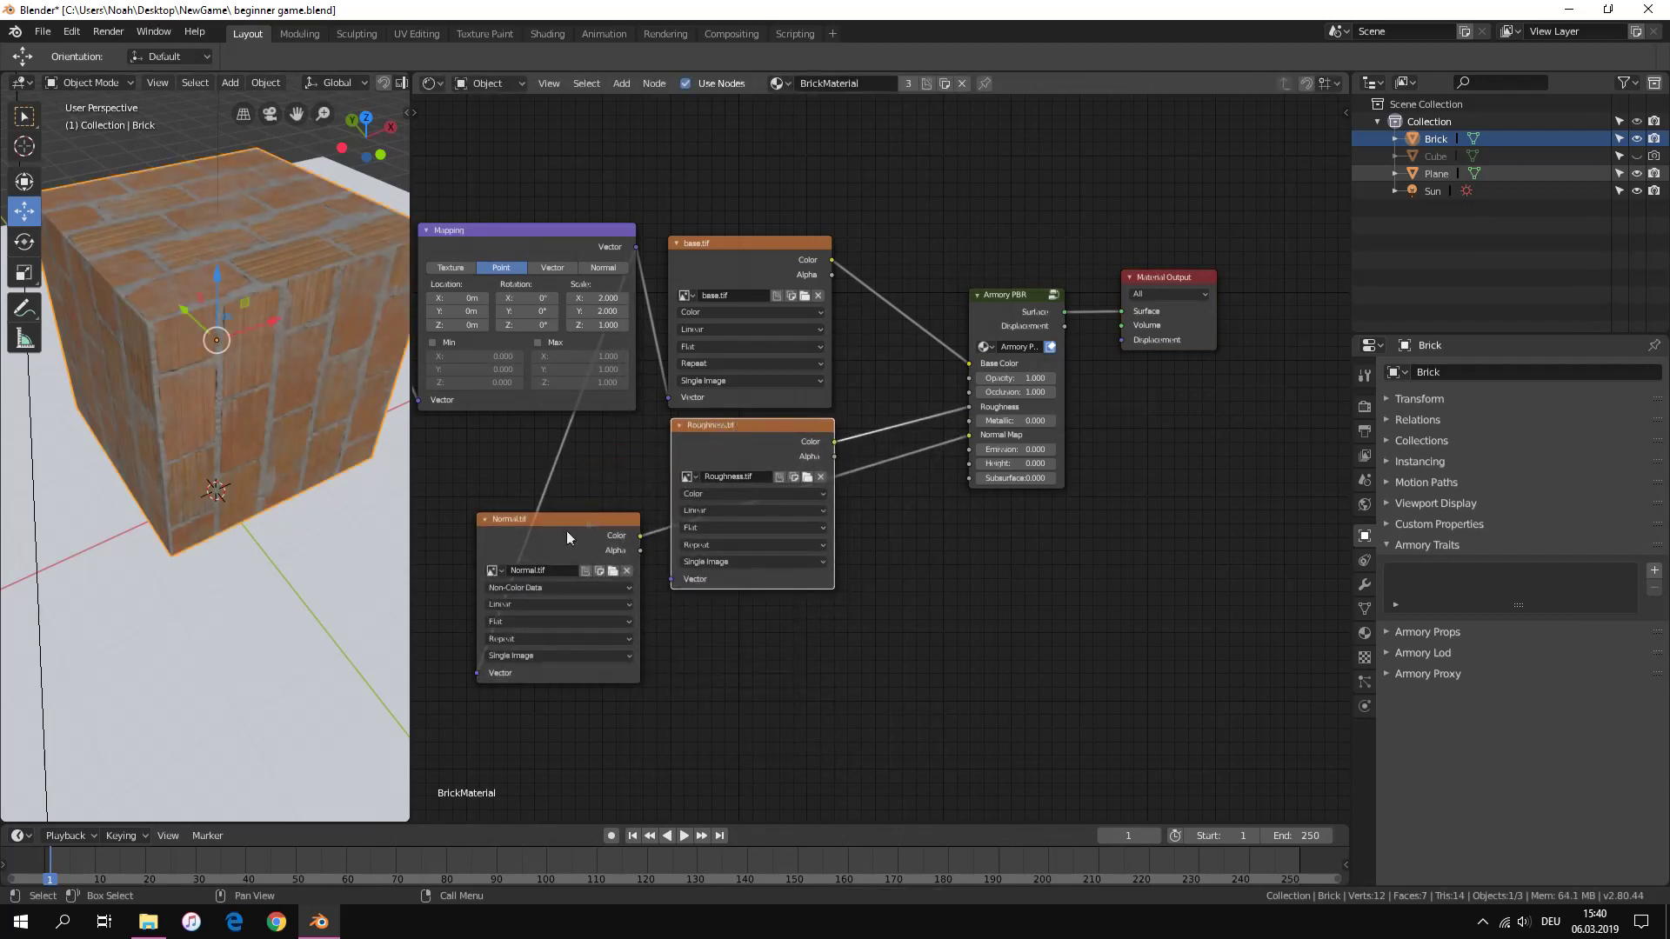
left_click_drag(567, 537, 763, 610)
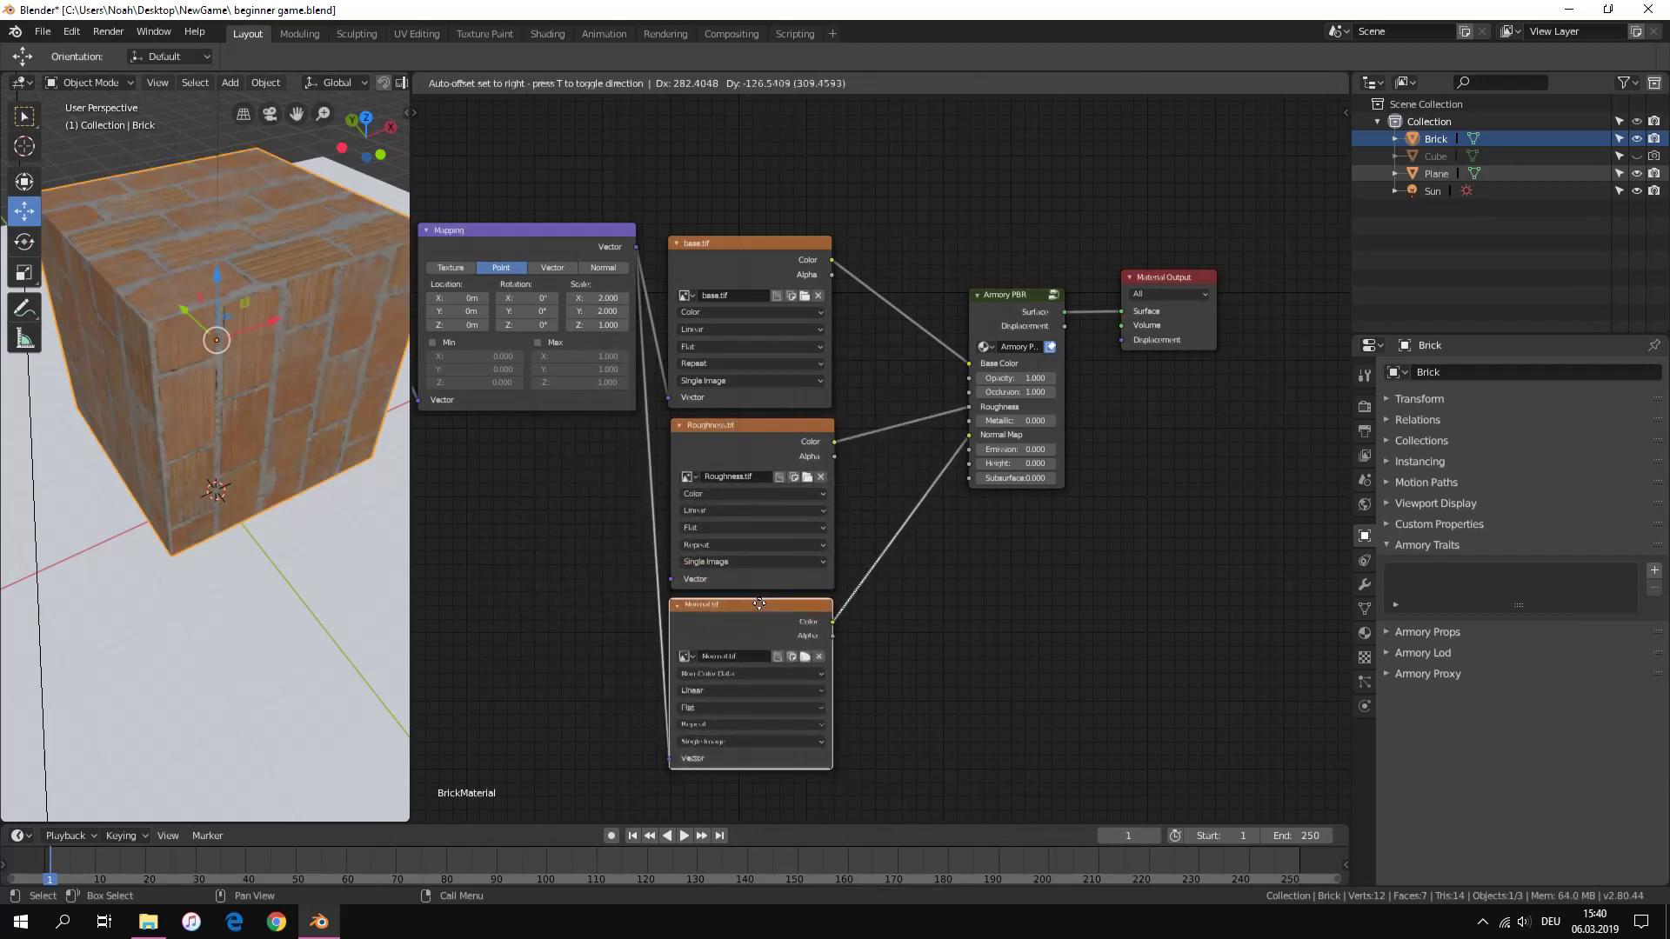
left_click_drag(759, 604, 758, 602)
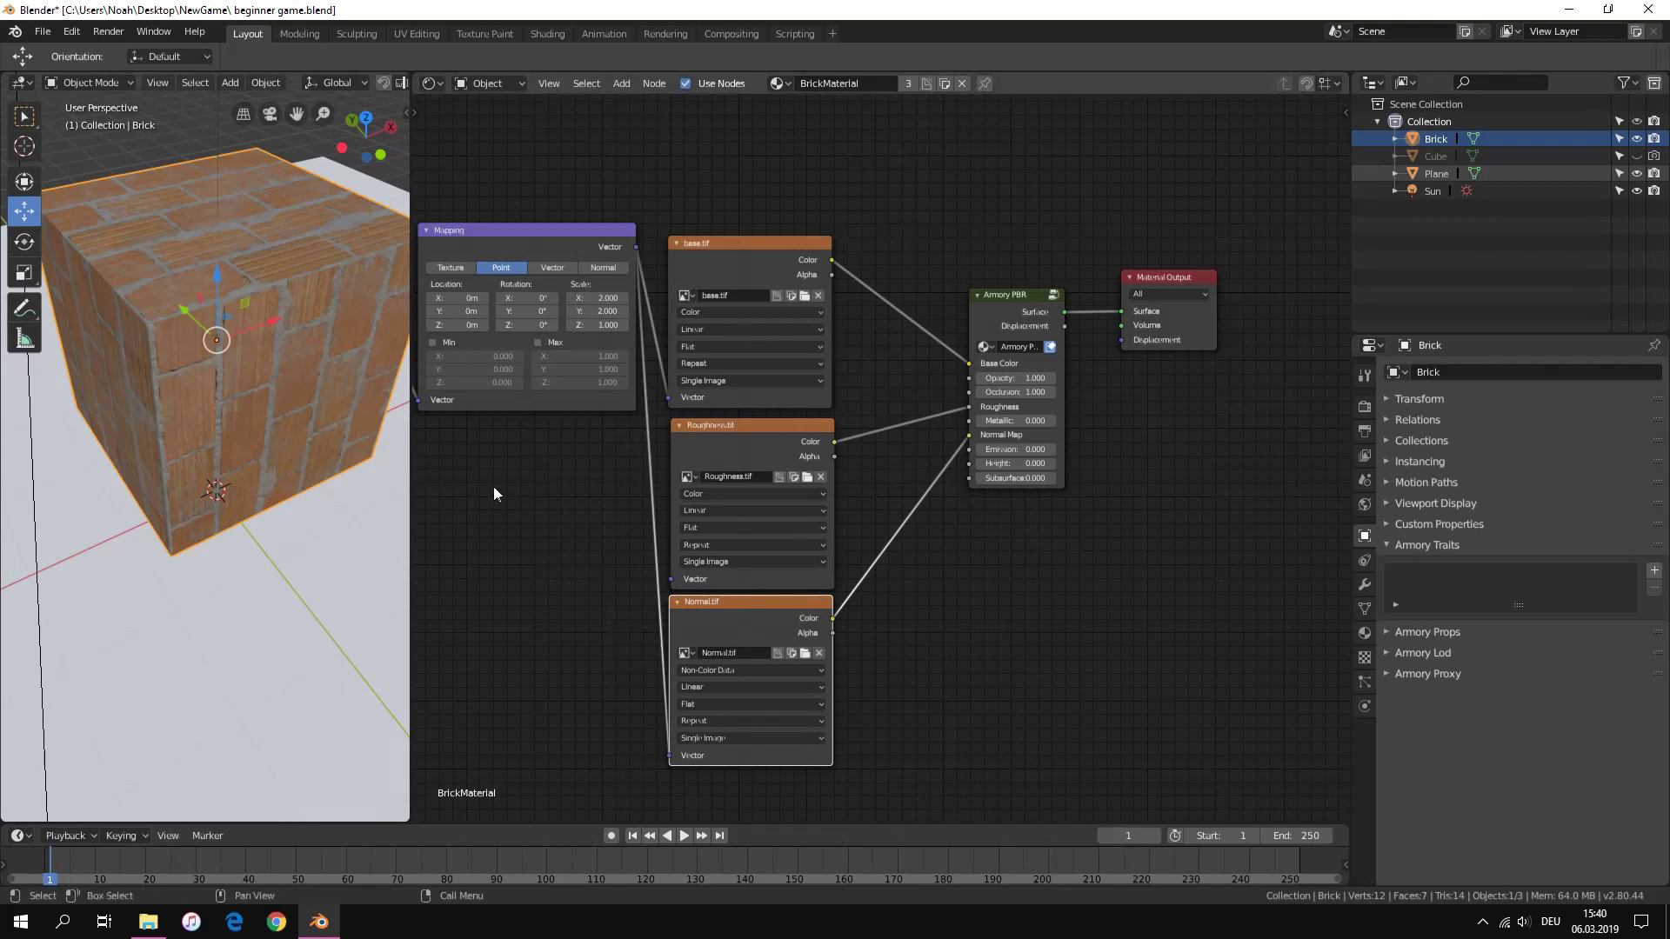
Link the Mapping node's Vector output to the Roughness.tif node's Vector input
left_click_drag(672, 579, 637, 247)
scroll(531, 268, "down", 2)
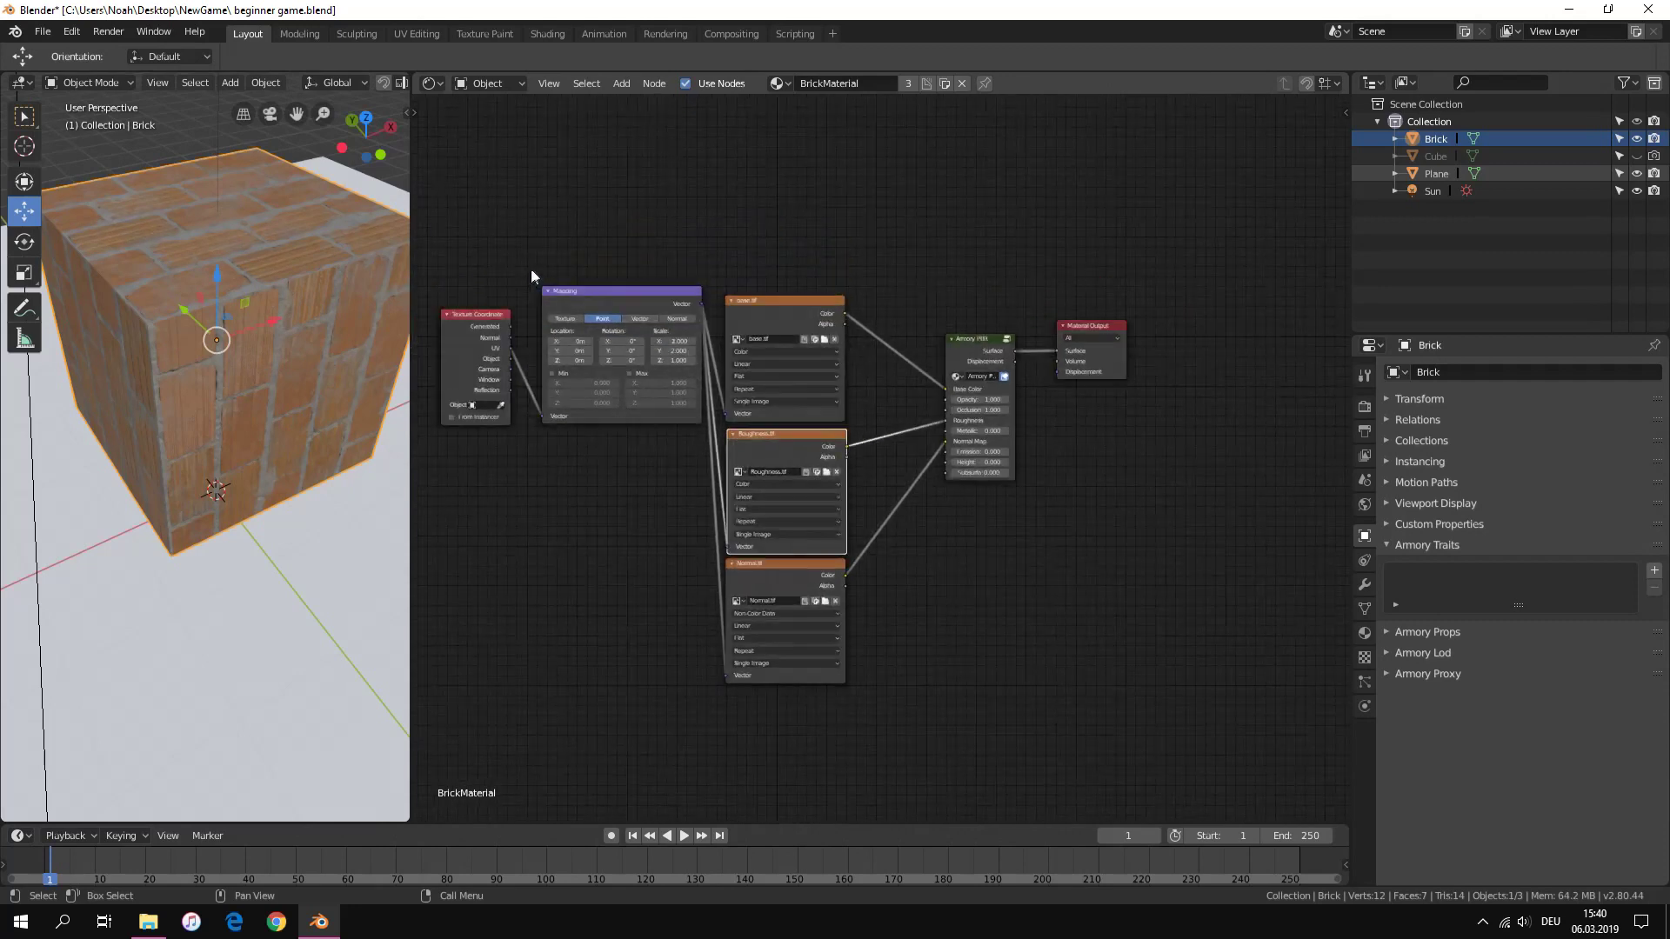
Line up the Mapping and Texture Coordinate nodes beside the middle of the texture column and save the blend file
middle_click_drag(531, 269, 650, 255)
left_click_drag(688, 279, 644, 459)
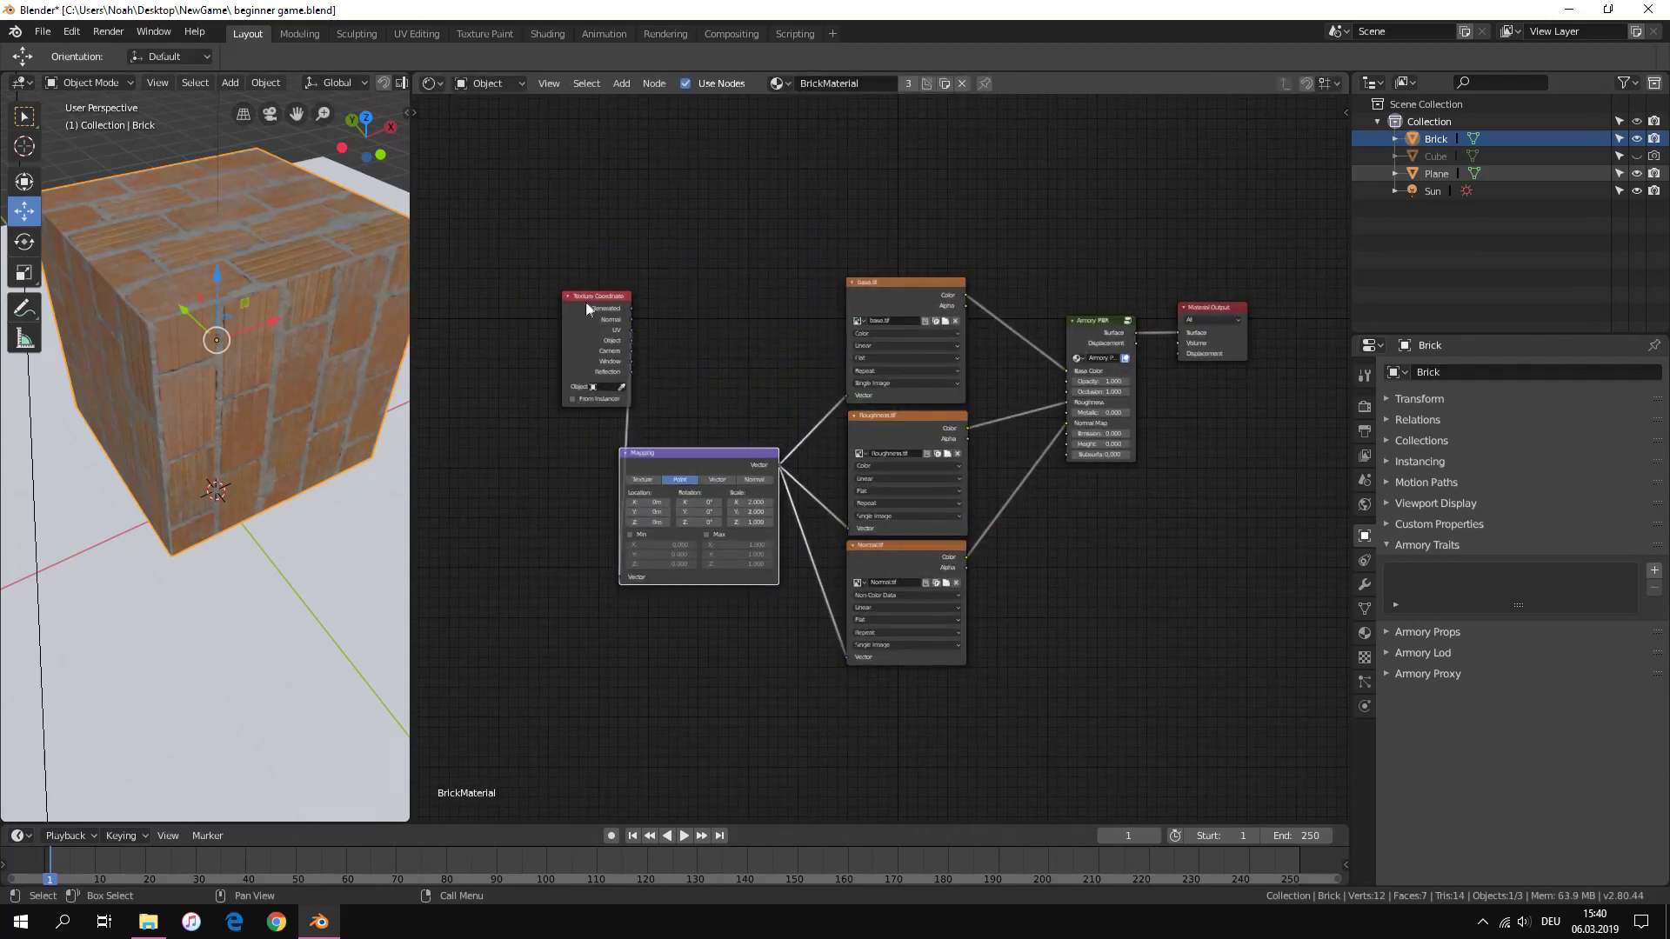
key("ctrl+s")
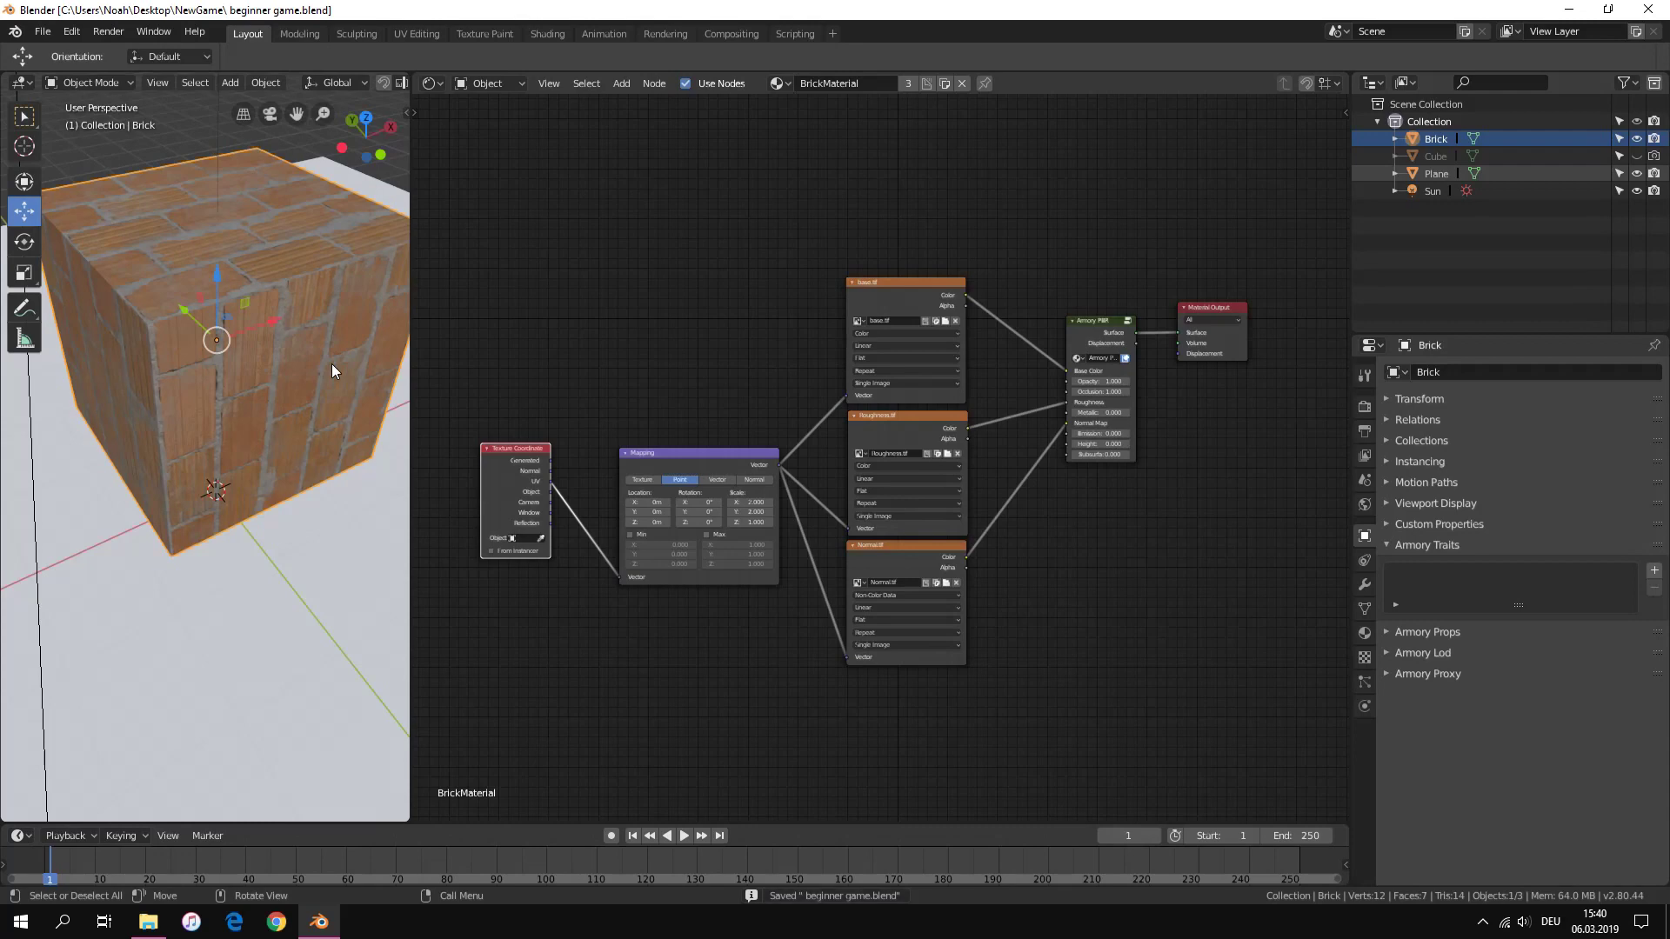
Run the game, fly around the Brick cube to examine its material from different sides, and close the game window
key("F5")
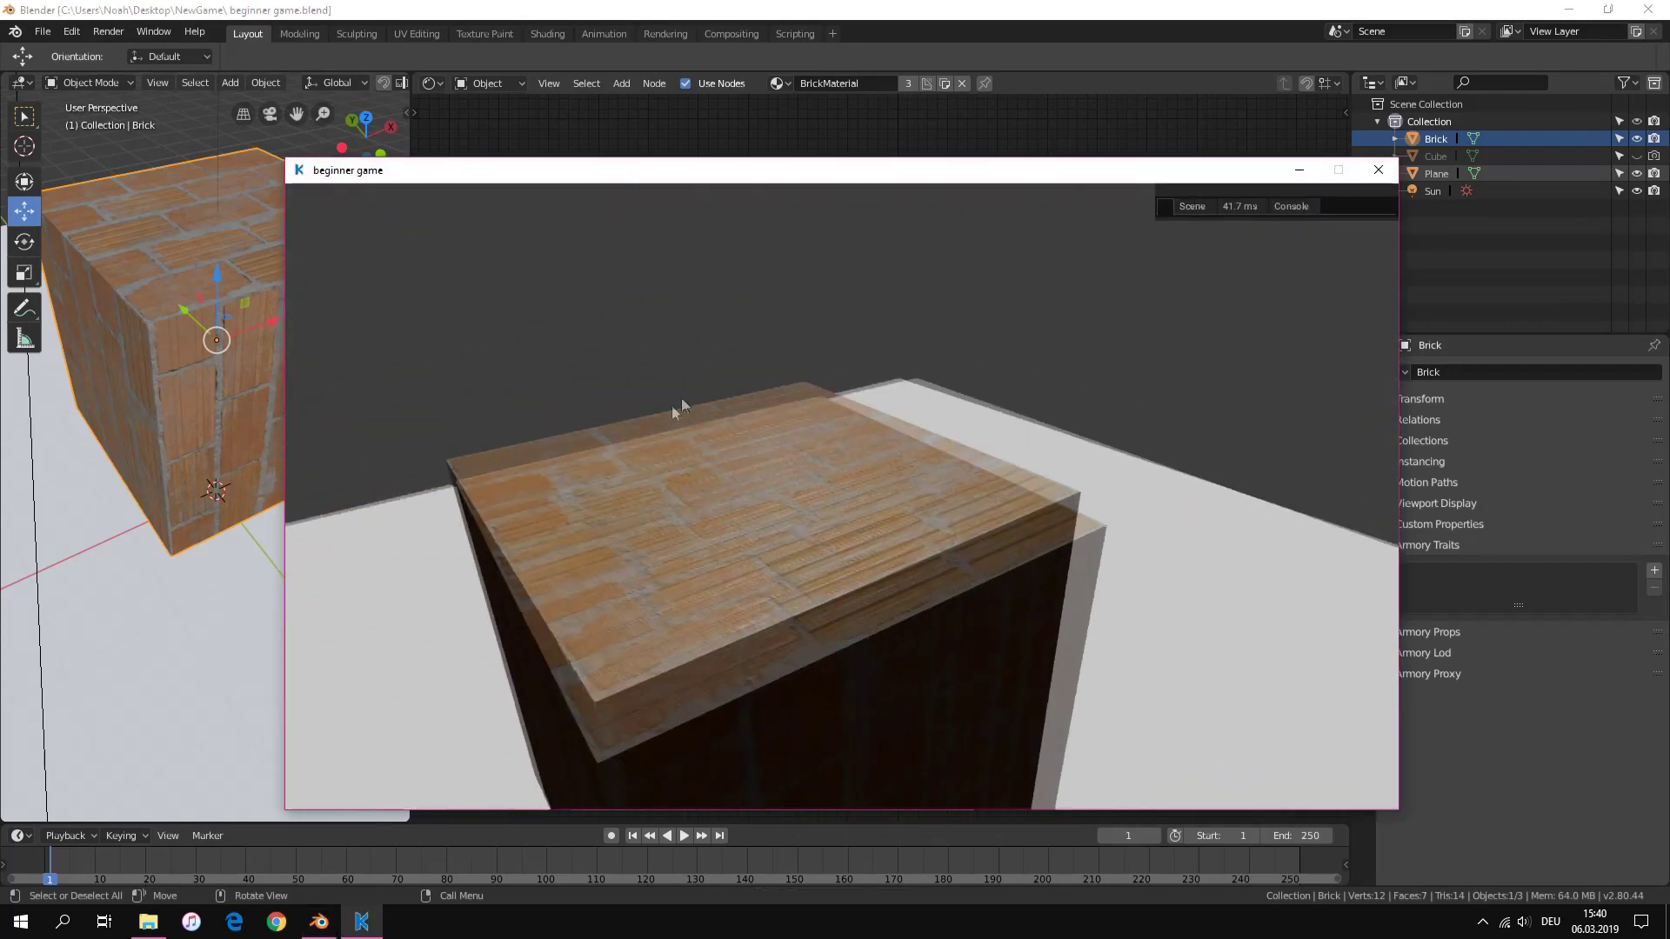
key("w")
left_click_drag(681, 399, 492, 431)
key("s")
key("a")
key("d")
key("w")
key("s")
key("d")
key("d")
key("w")
left_click(1378, 169)
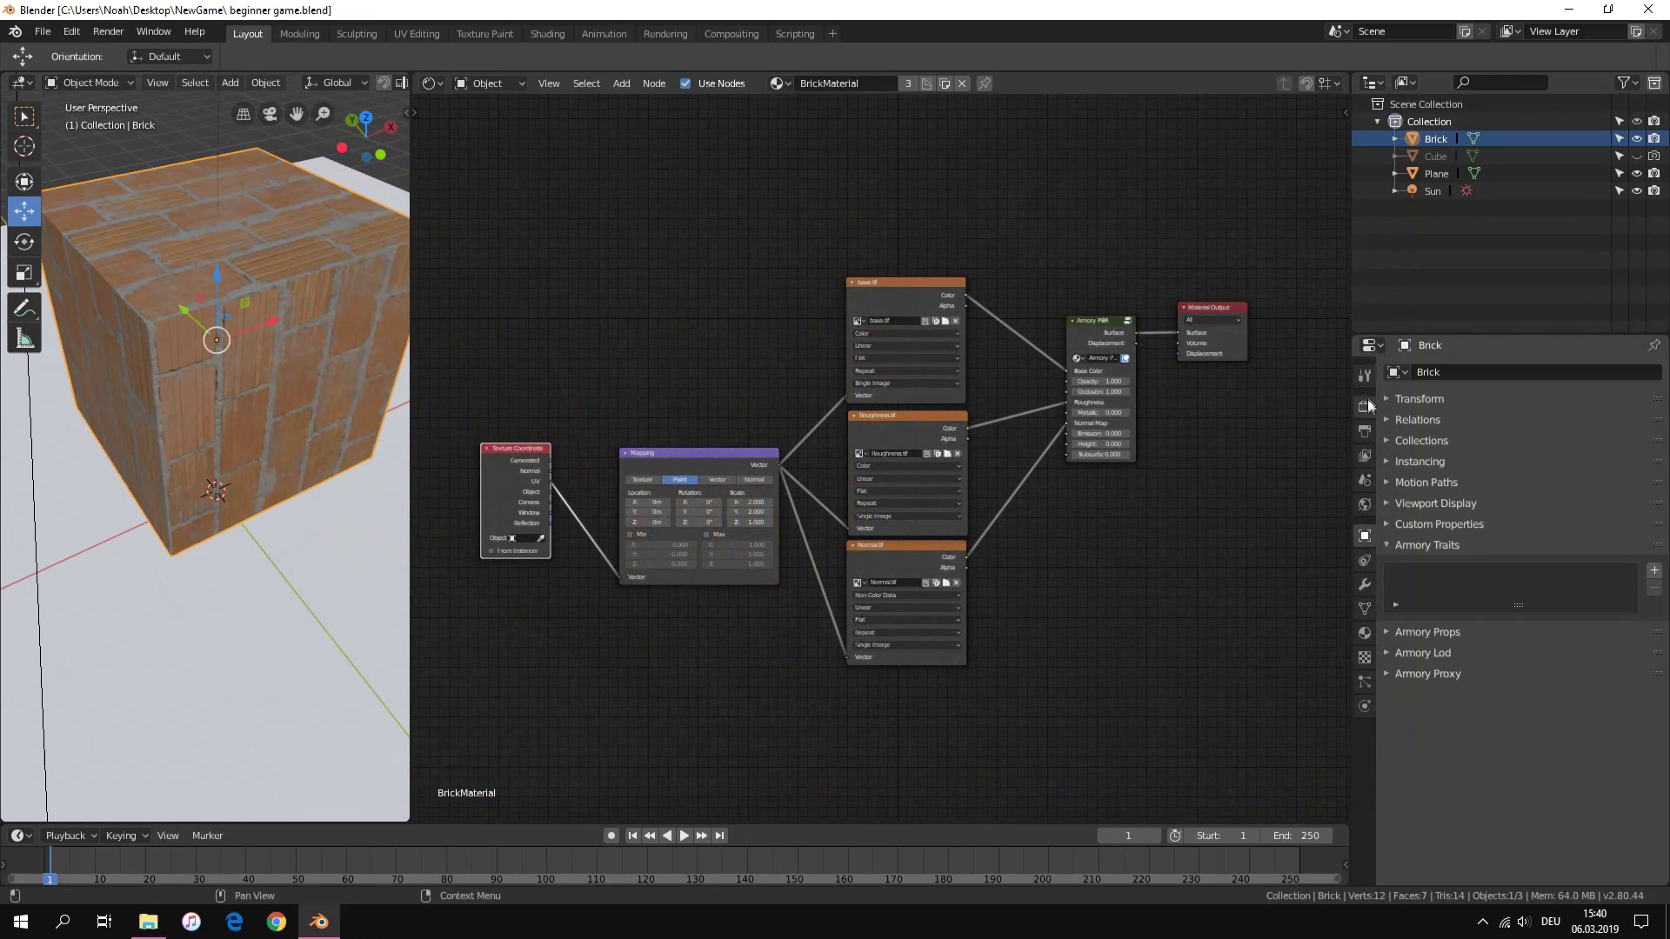
Set the Armory project's window mode to Fullscreen and preview the Brick cube in the running game
left_click(1468, 827)
scroll(1474, 809, "down", 3)
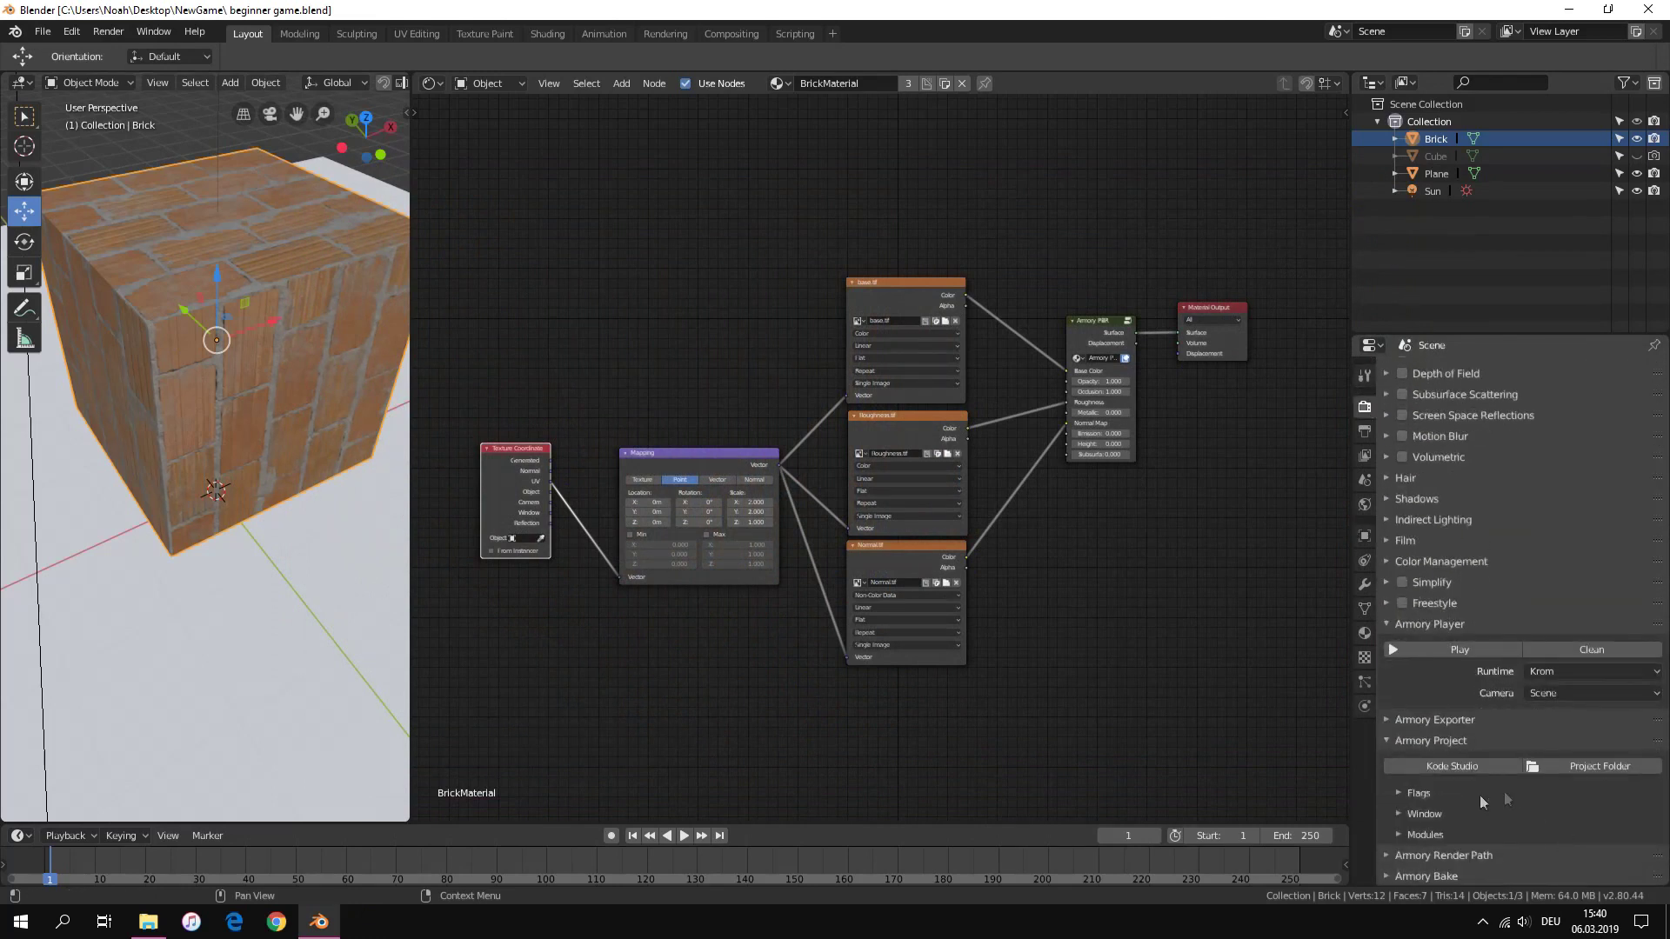
left_click(1480, 794)
scroll(1635, 830, "down", 8)
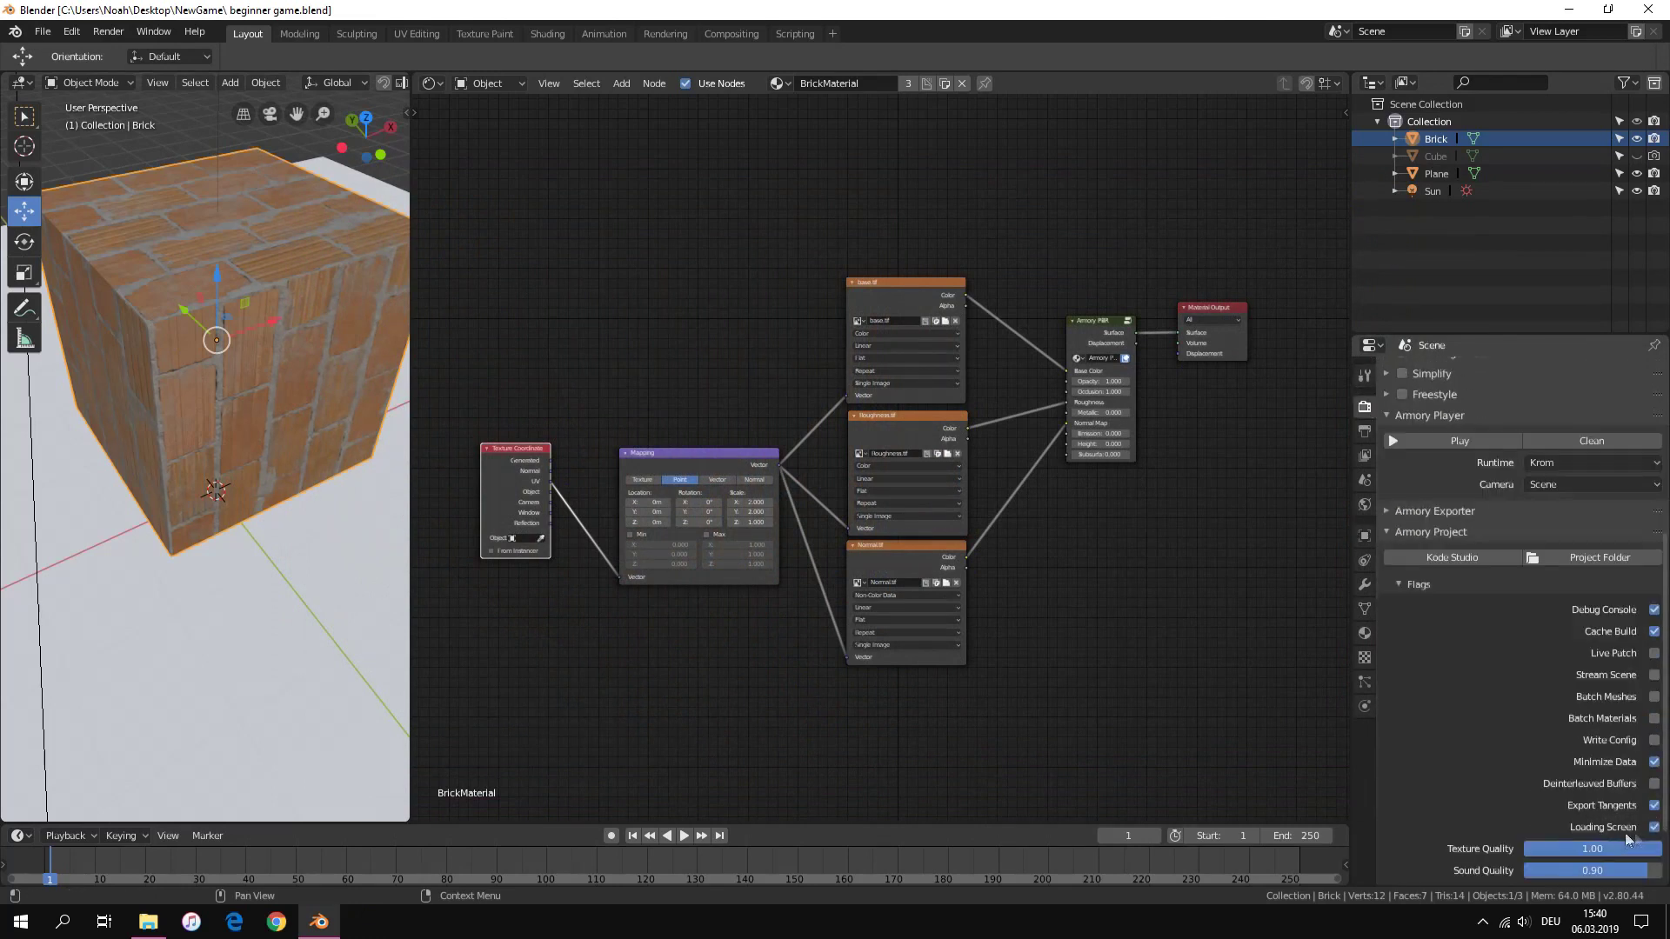
left_click(1464, 813)
left_click(1576, 832)
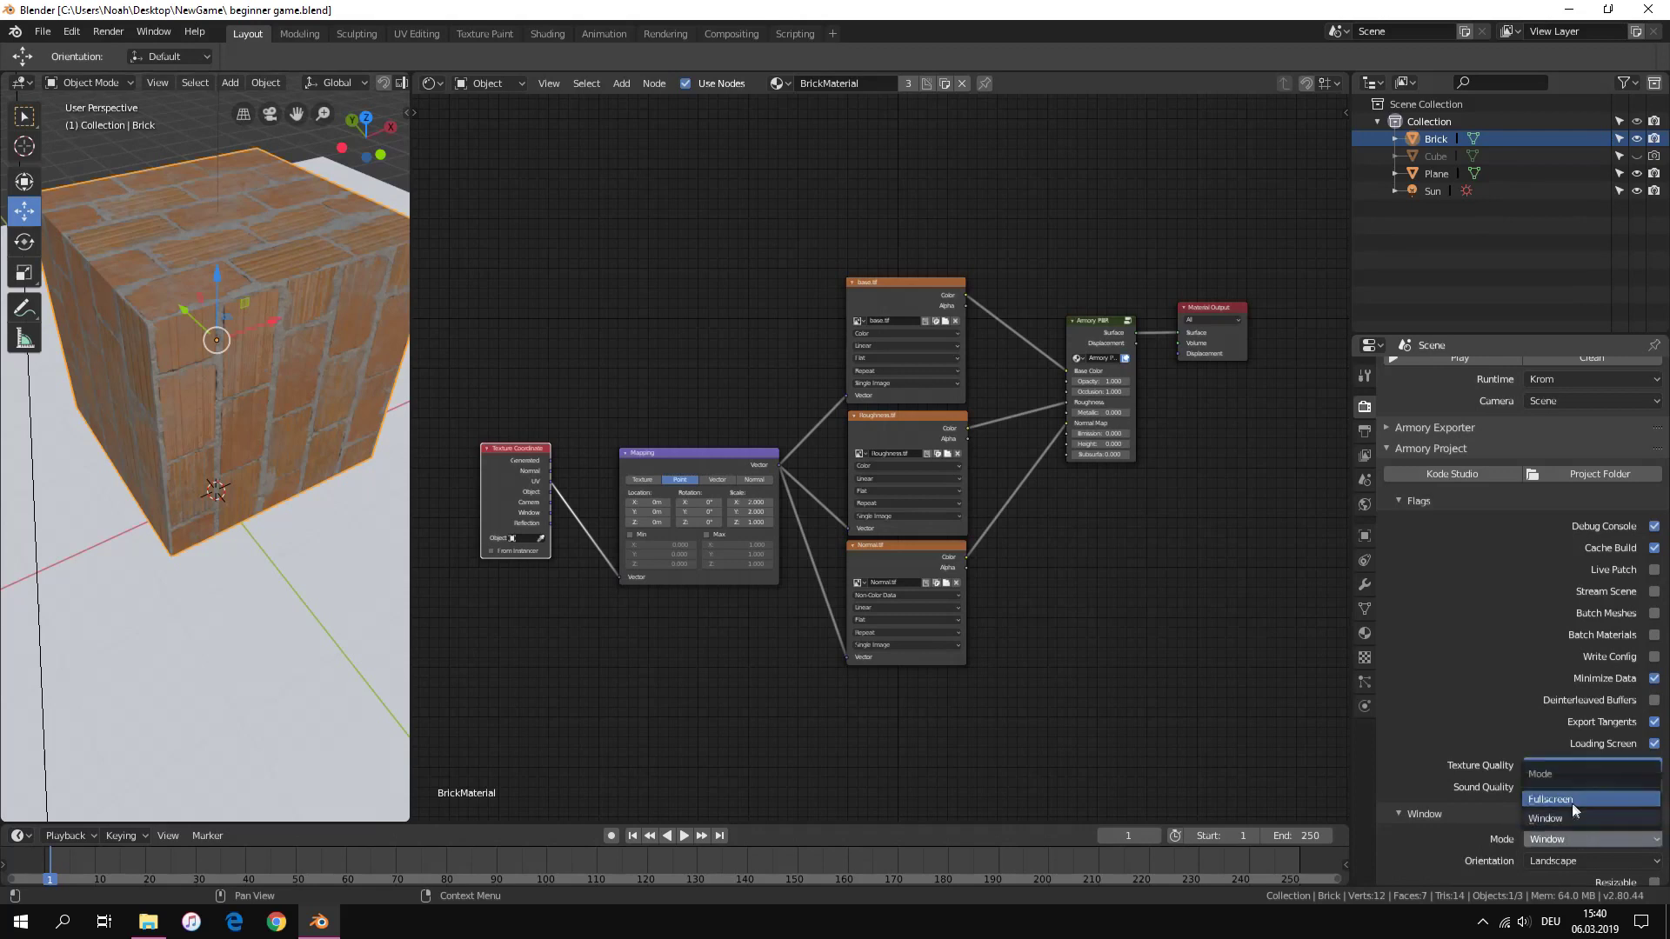
left_click(1573, 802)
left_click(1418, 453)
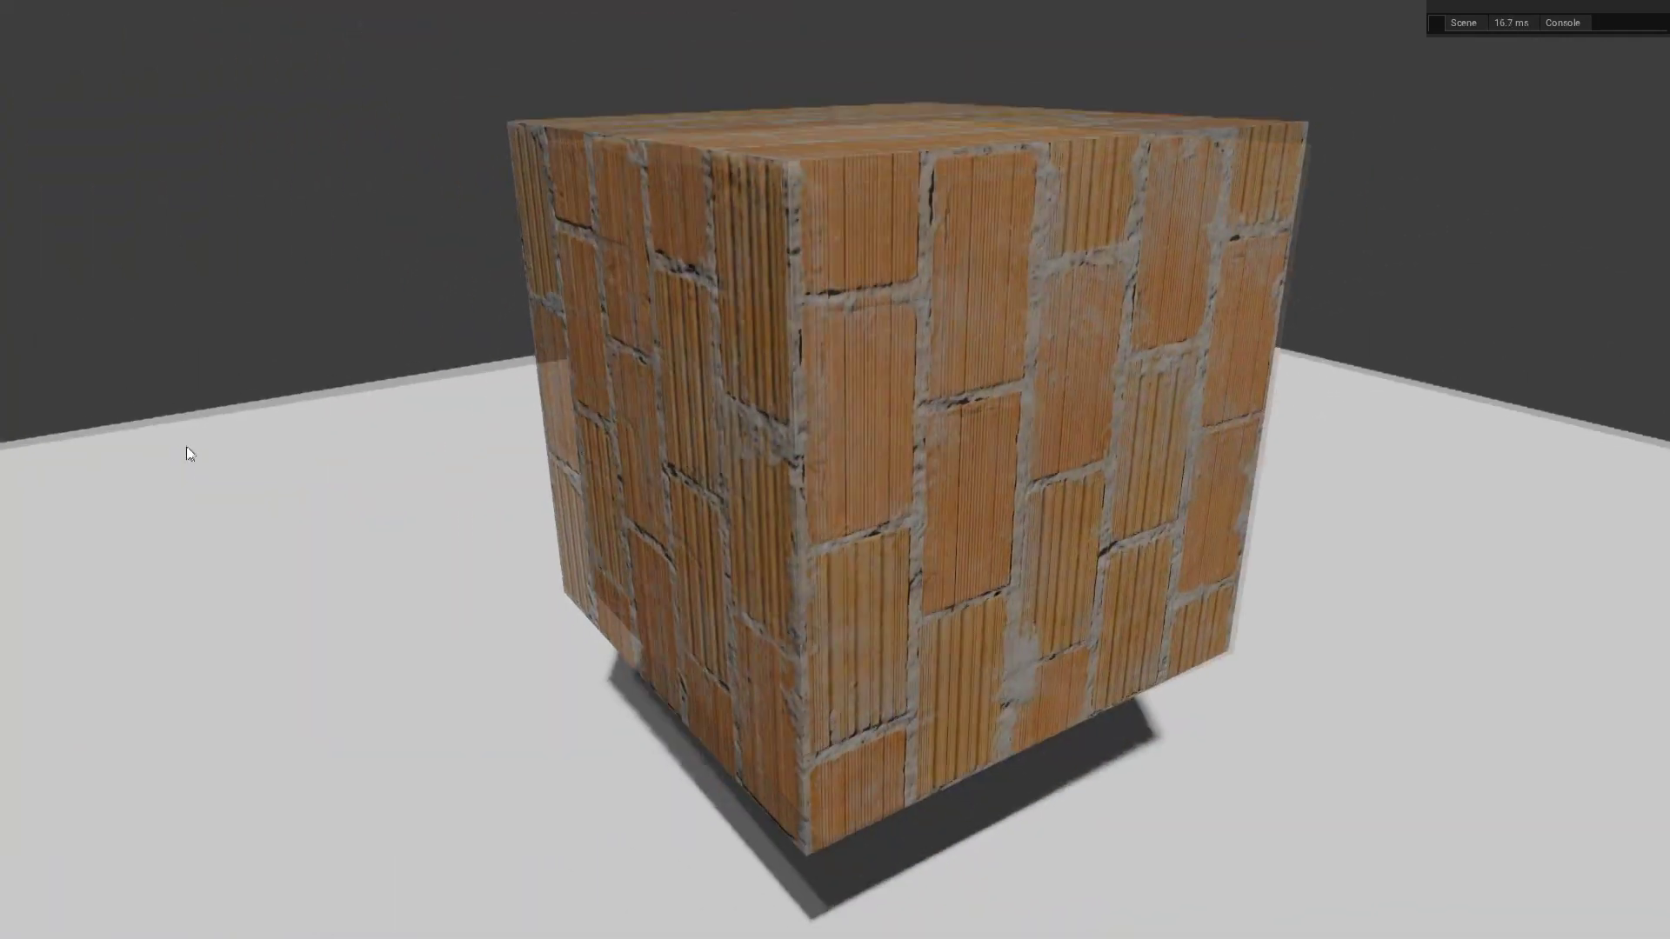
key("Escape")
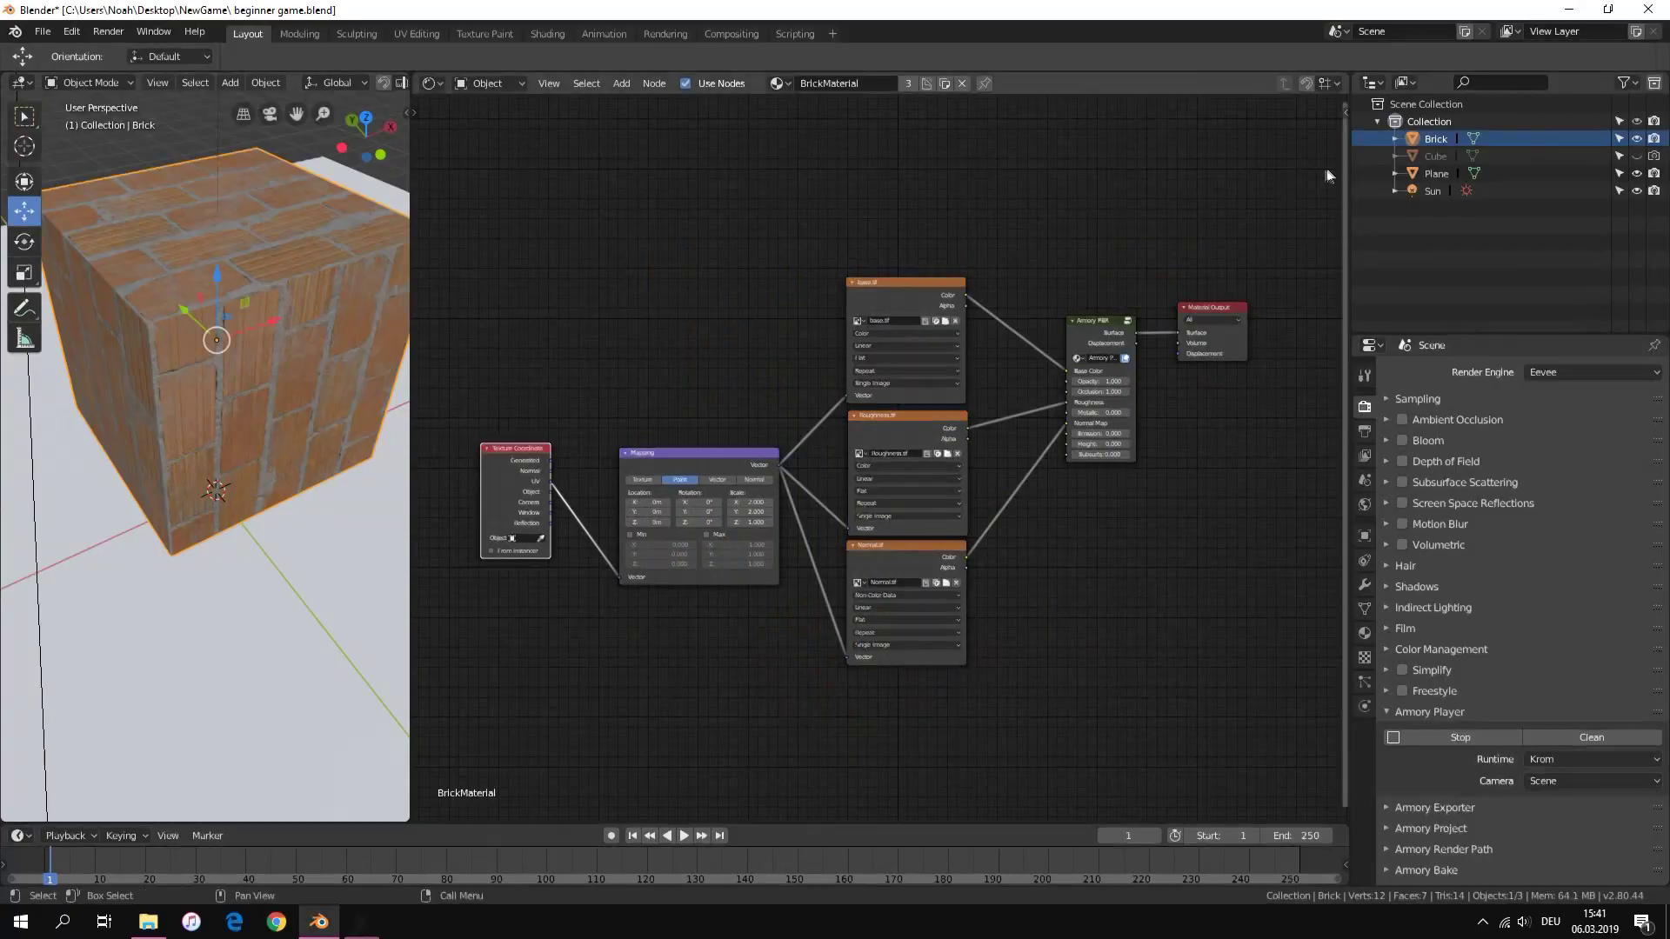
Add the Height image from the Textures folder as a texture node and place it directly below Normal.tif
scroll(871, 417, "up", 3)
middle_click_drag(869, 433, 837, 357)
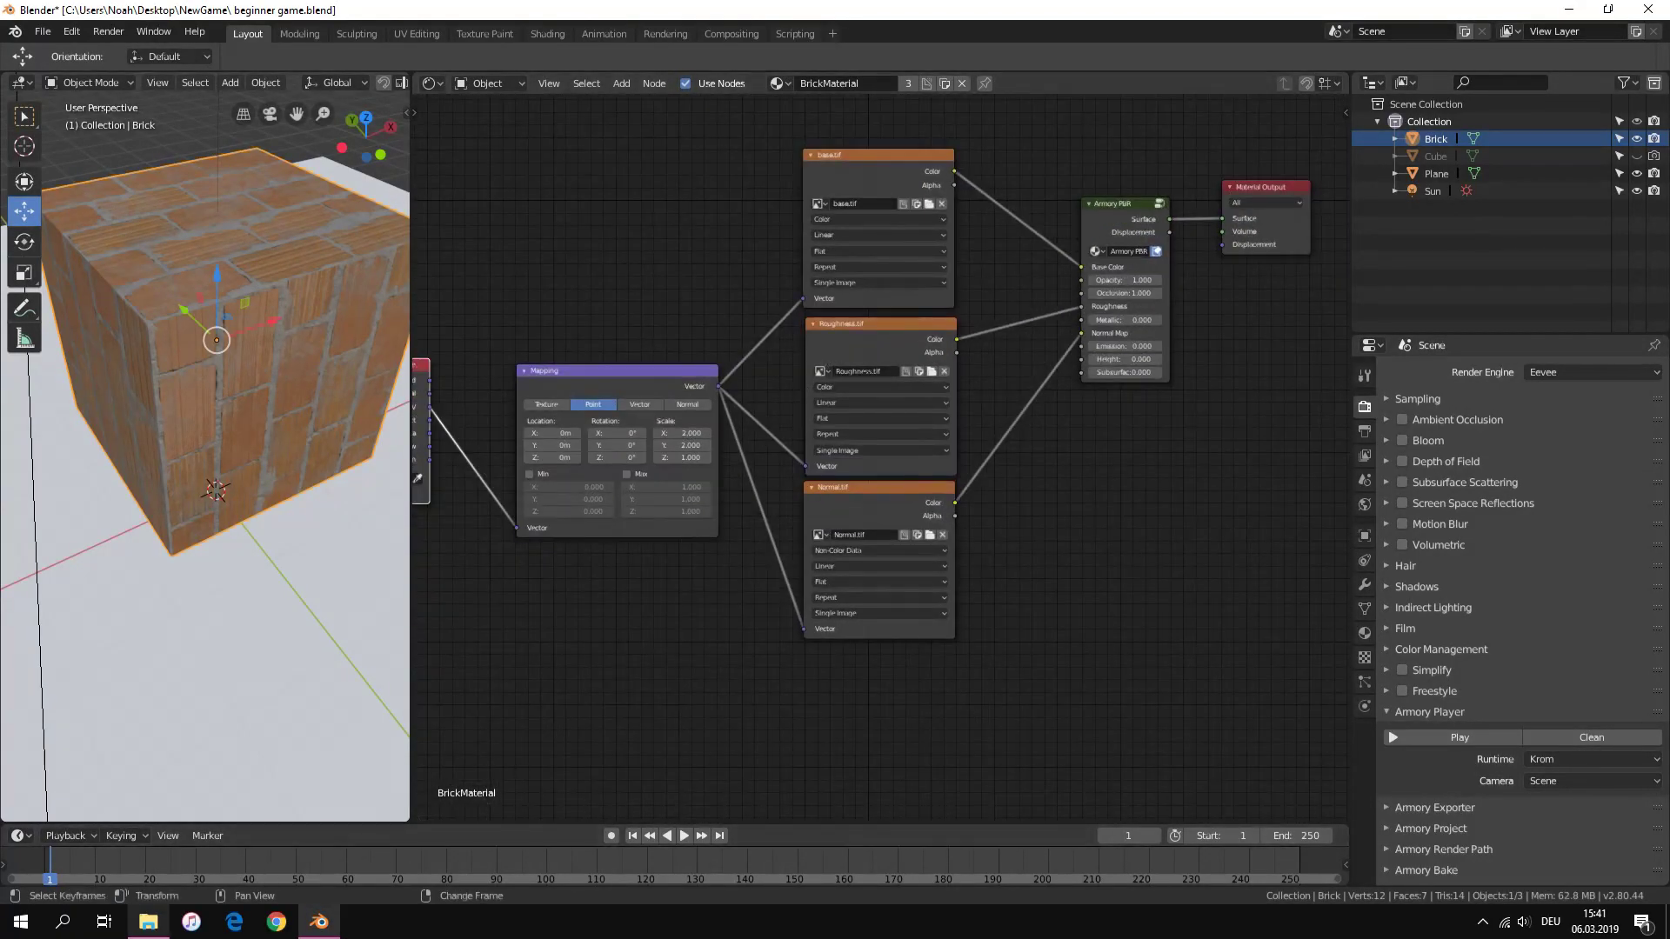
left_click(148, 922)
key("Left")
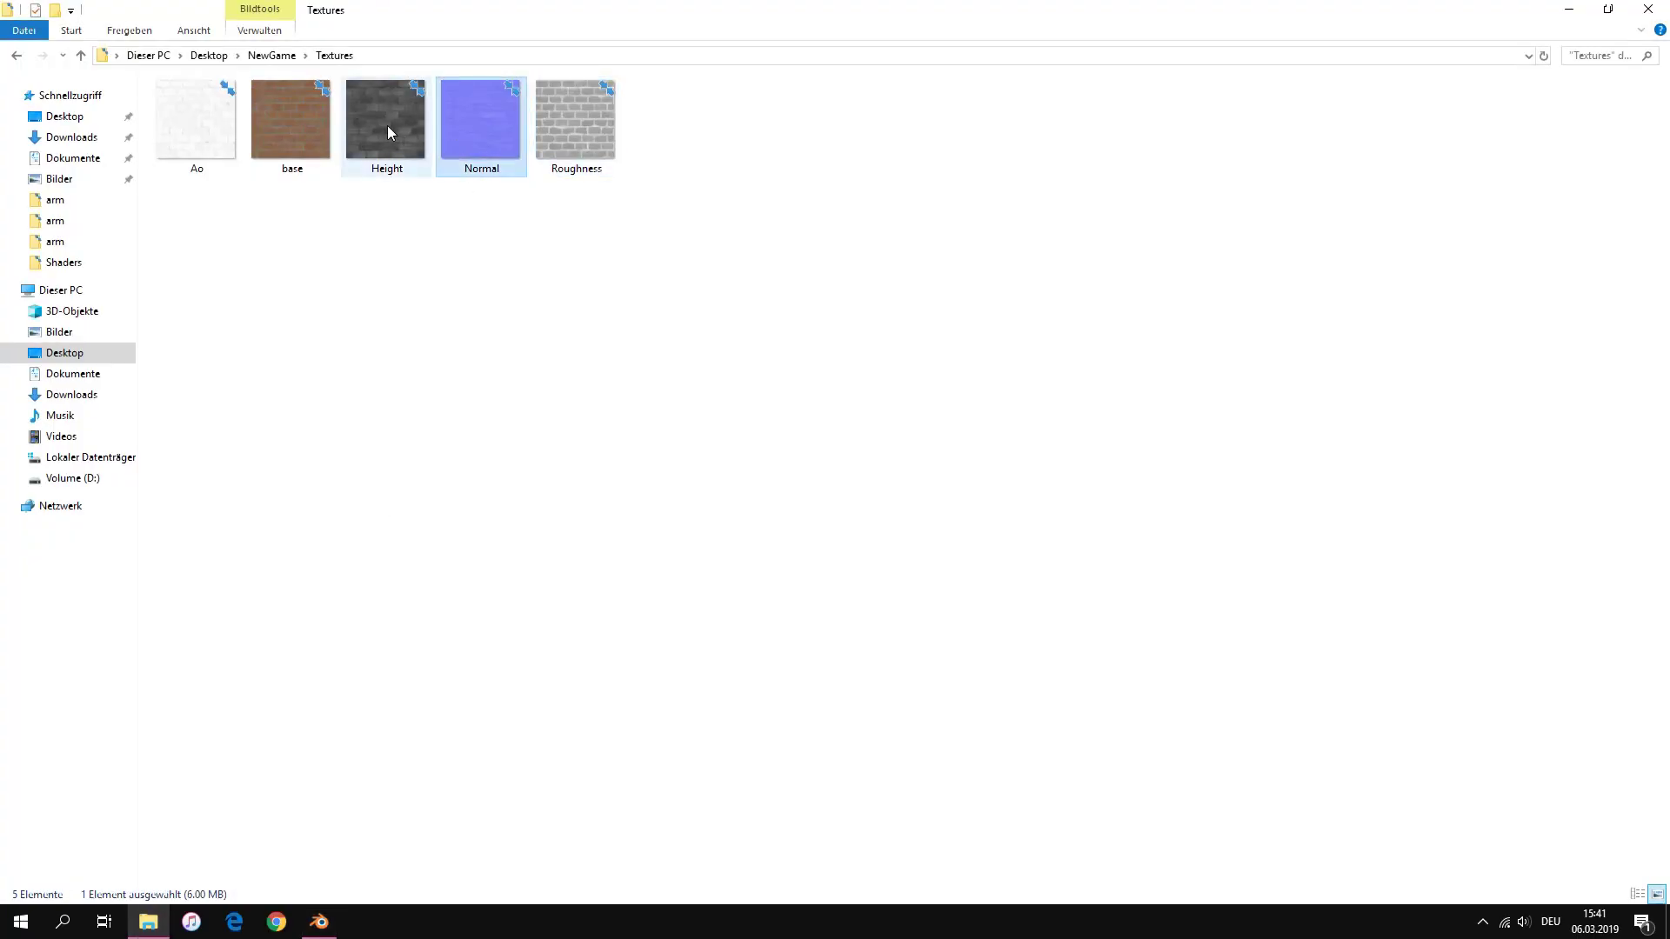
left_click_drag(403, 132, 745, 761)
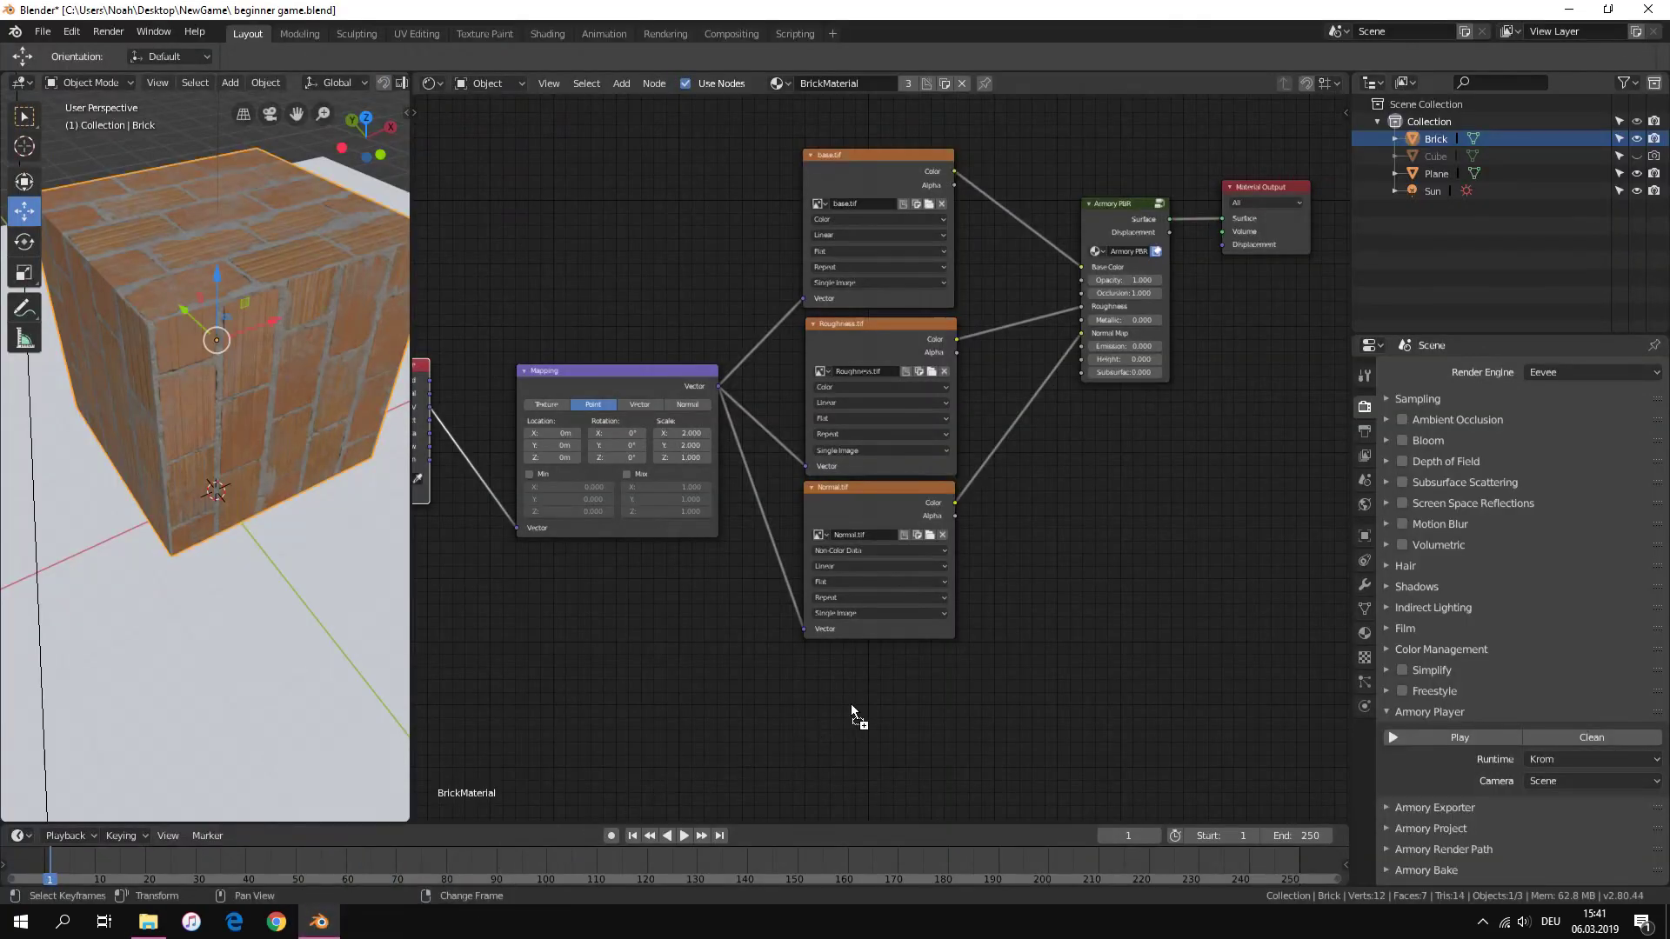
left_click_drag(851, 702, 857, 703)
scroll(1051, 652, "up", 3)
middle_click_drag(1053, 654, 1062, 492)
left_click_drag(974, 577, 918, 549)
middle_click_drag(992, 559, 854, 687)
Link Height.tif's Color output to Armory PBR's Height input and the Mapping node's Vector output to Height.tif's Vector input
left_click_drag(848, 691, 874, 652)
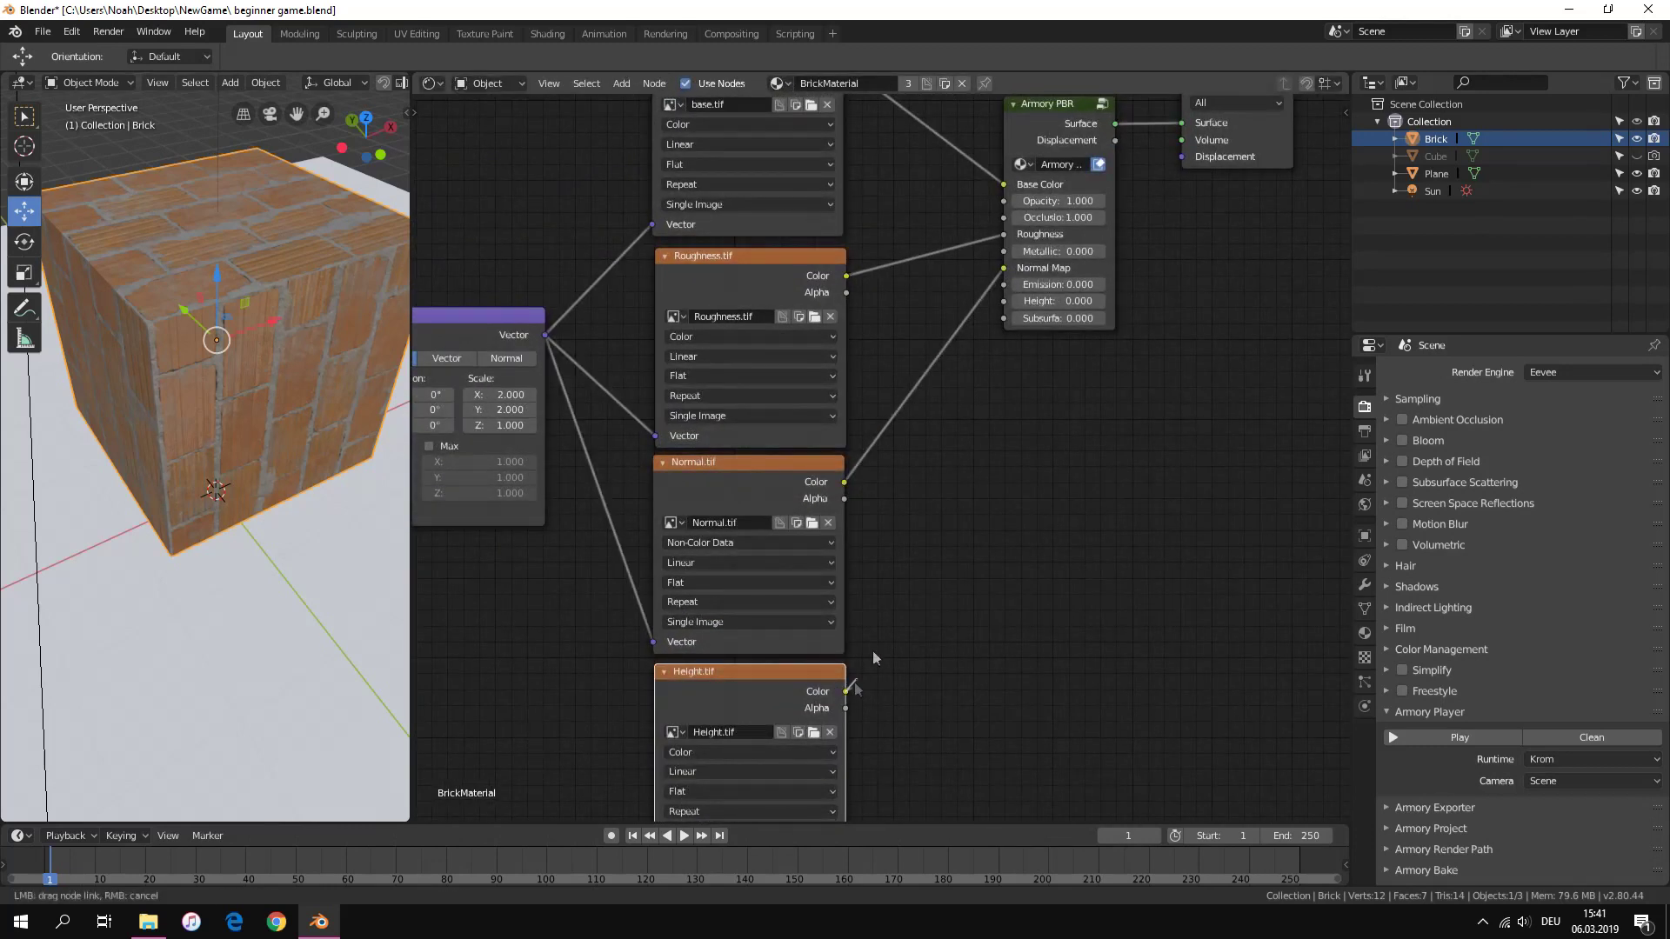
left_click_drag(990, 400, 1005, 301)
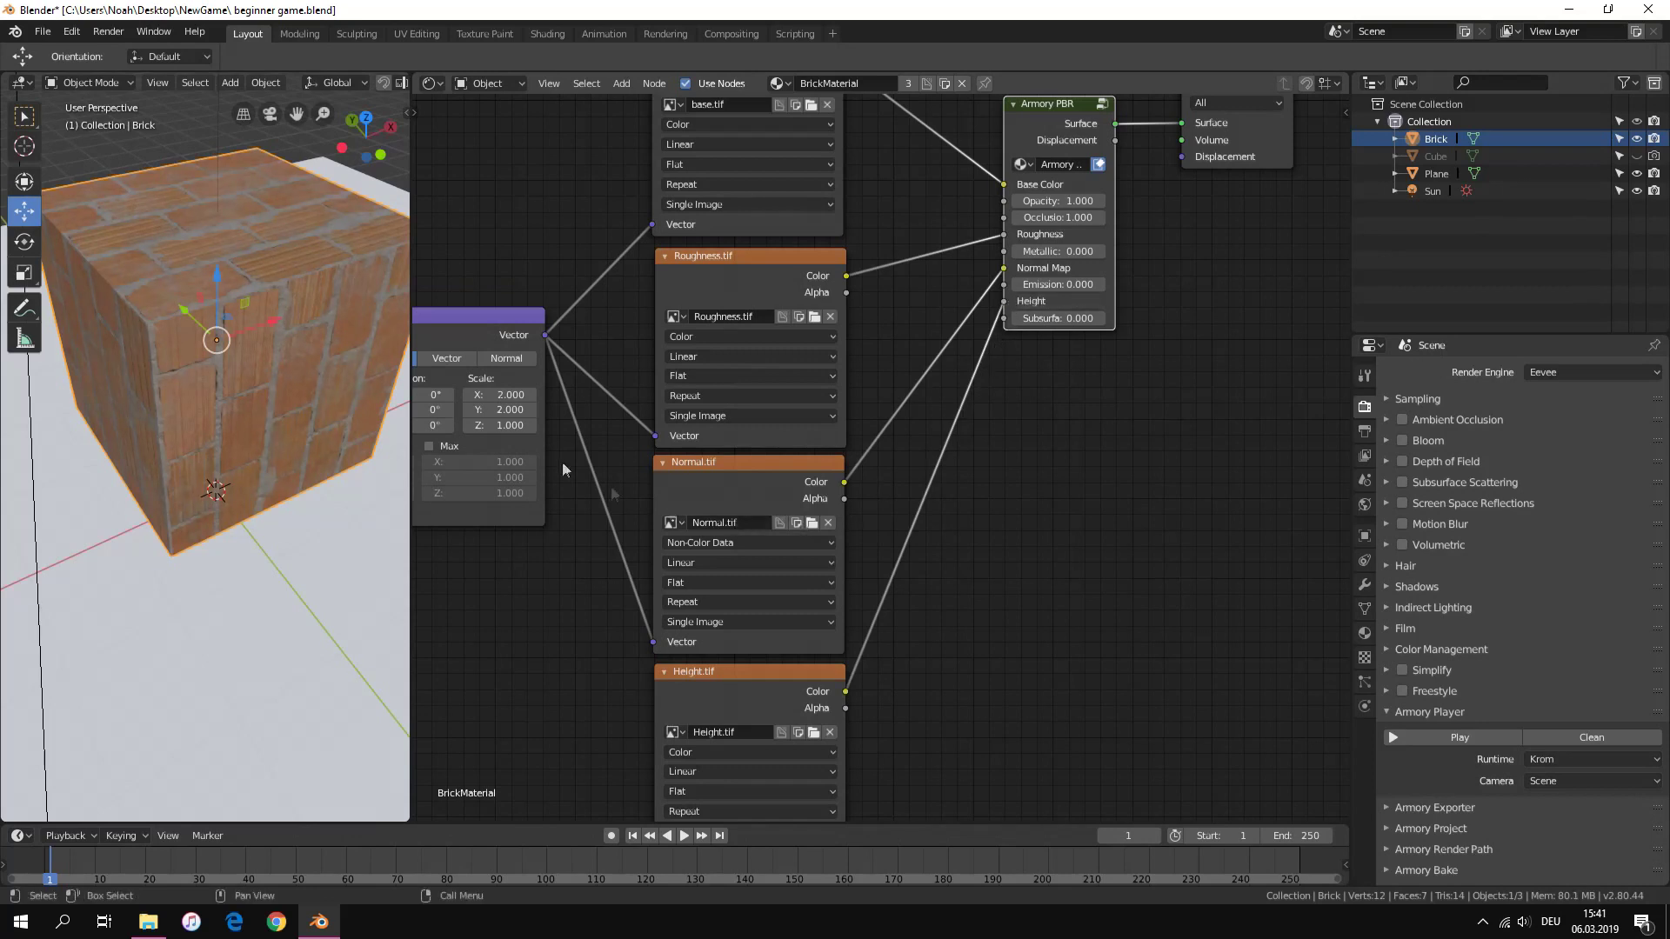
middle_click_drag(598, 442, 623, 341)
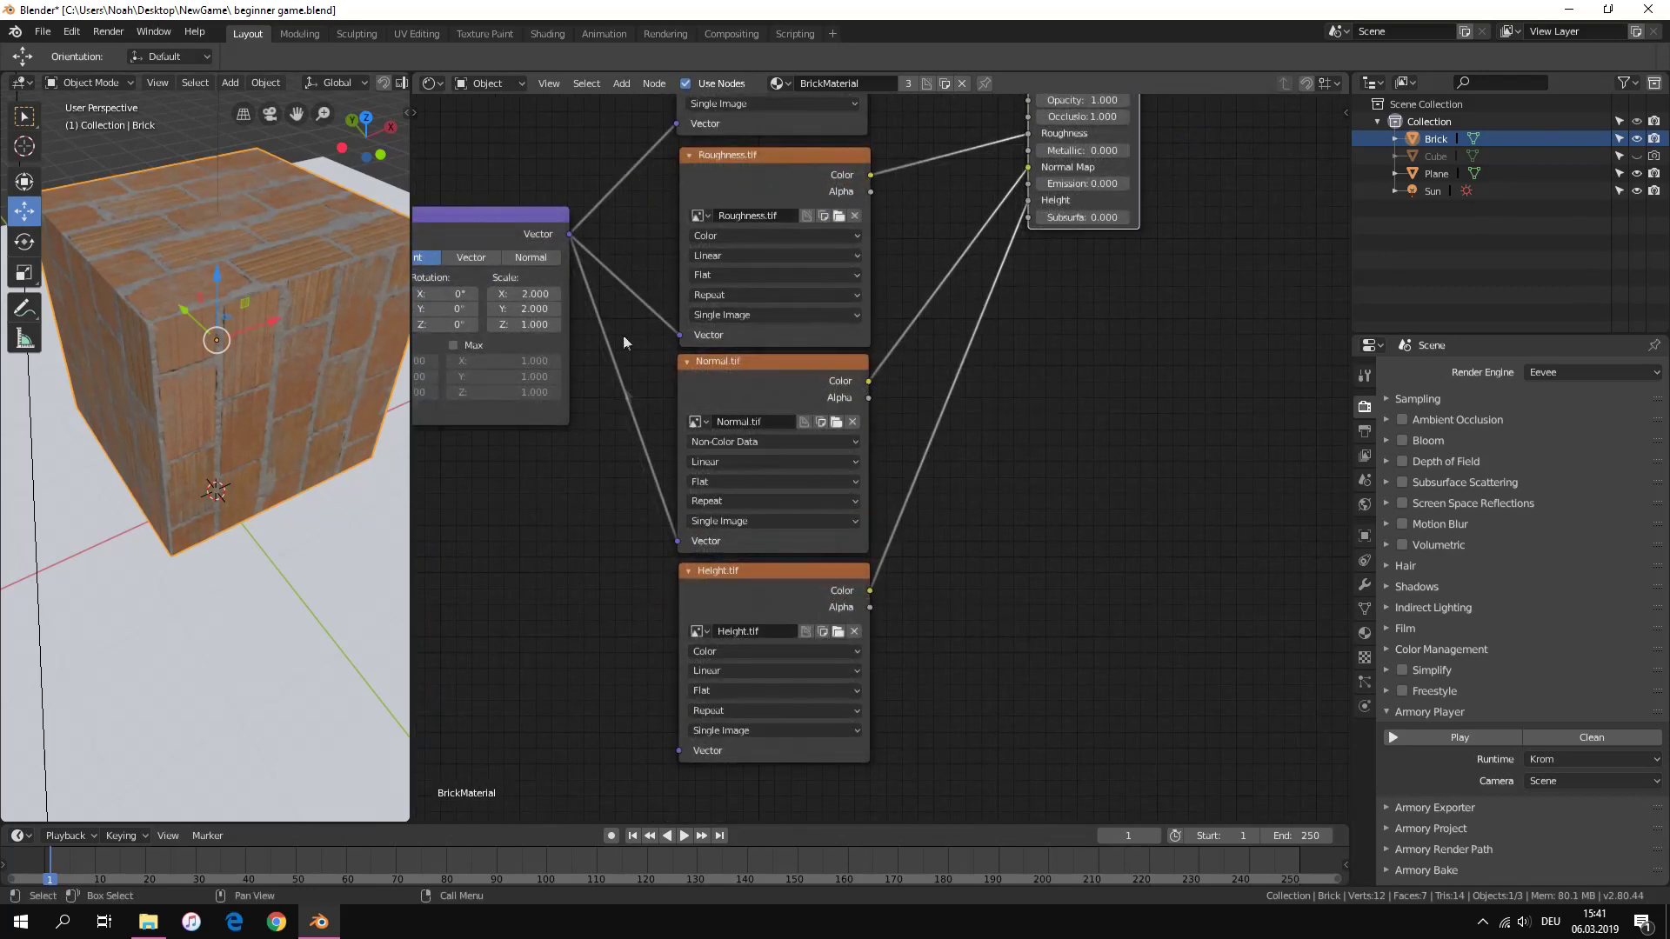
left_click_drag(571, 233, 677, 752)
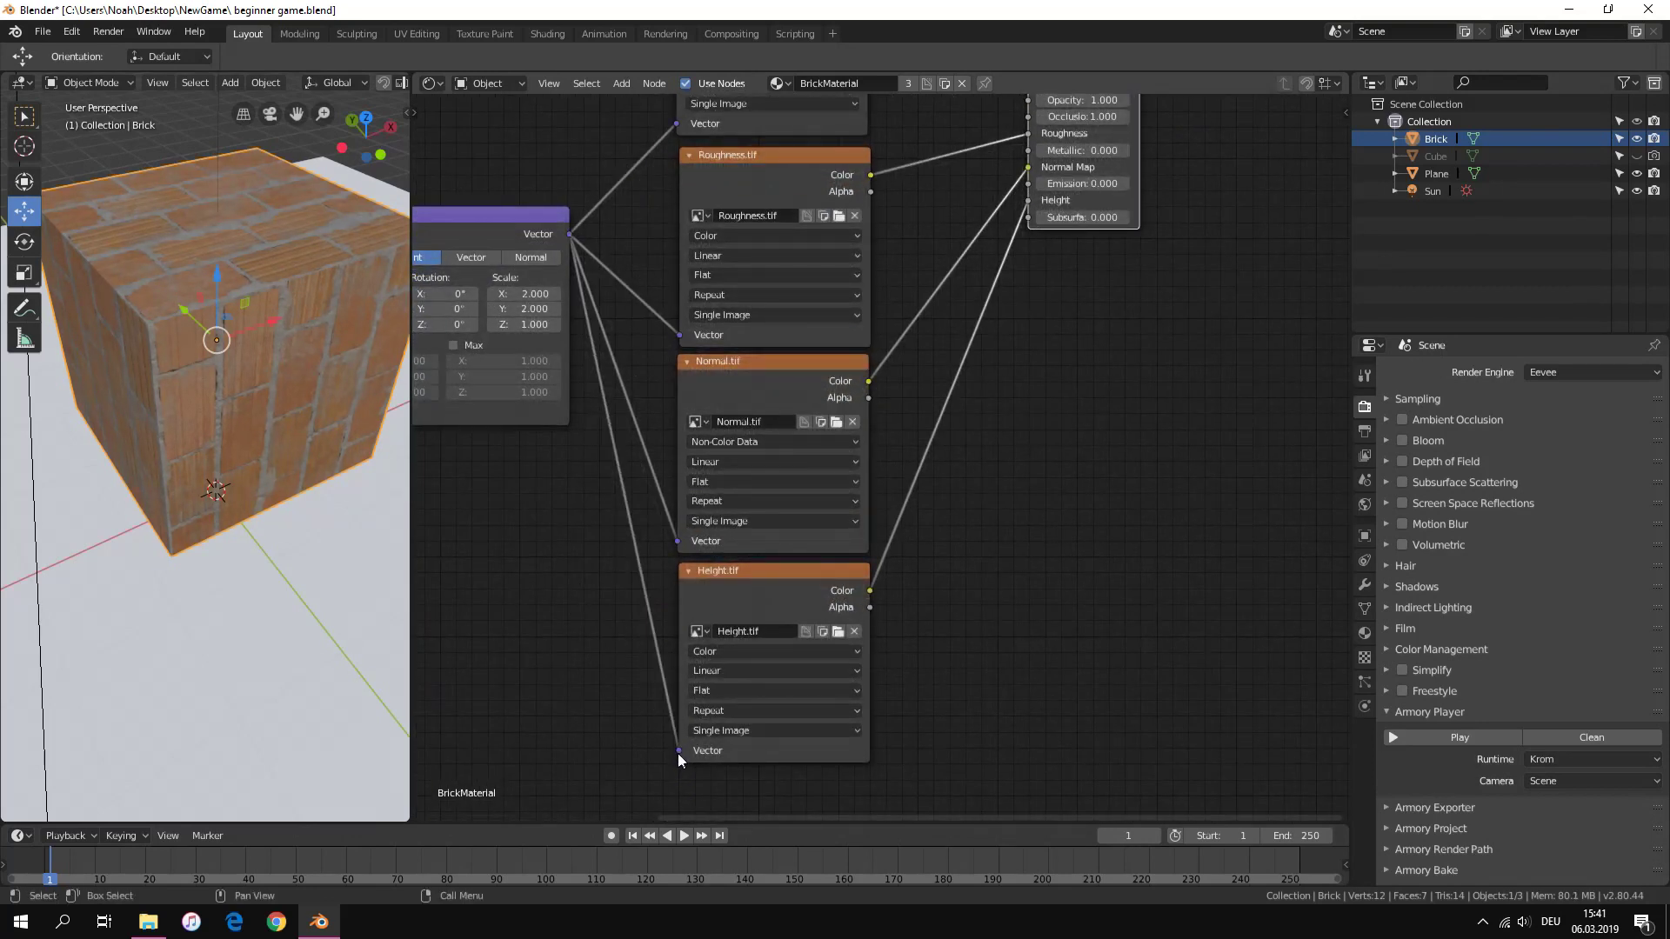
Set the color space of the Height.tif and Roughness.tif texture nodes to Non-Color Data
left_click(714, 653)
left_click(722, 618)
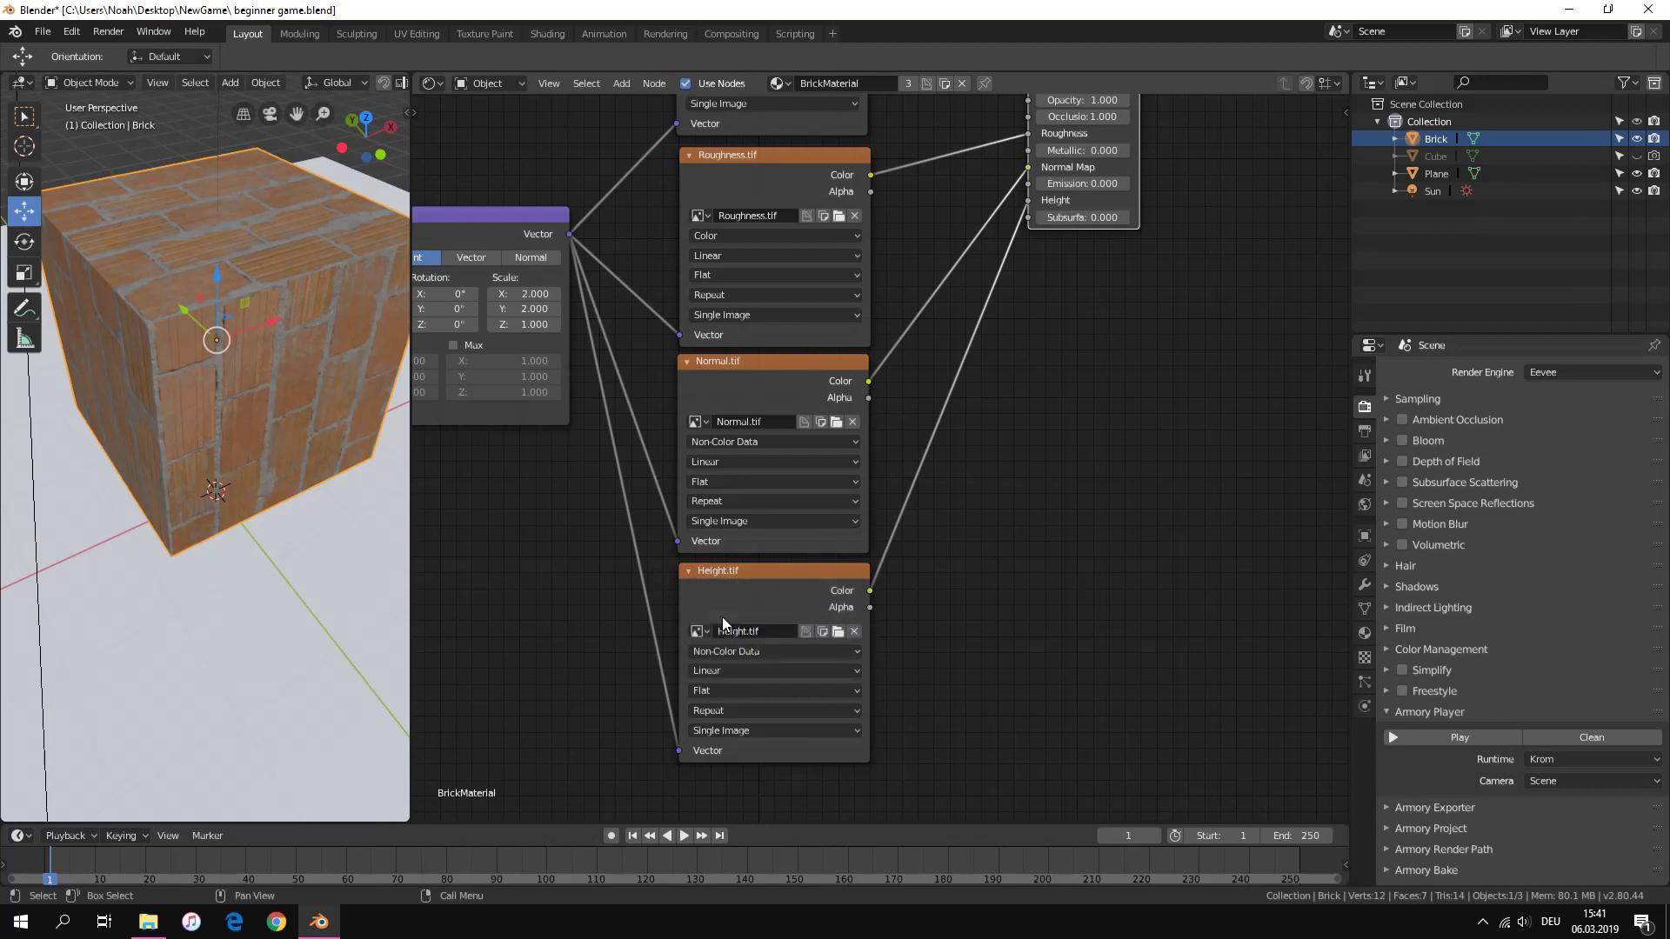
left_click(769, 232)
left_click(767, 202)
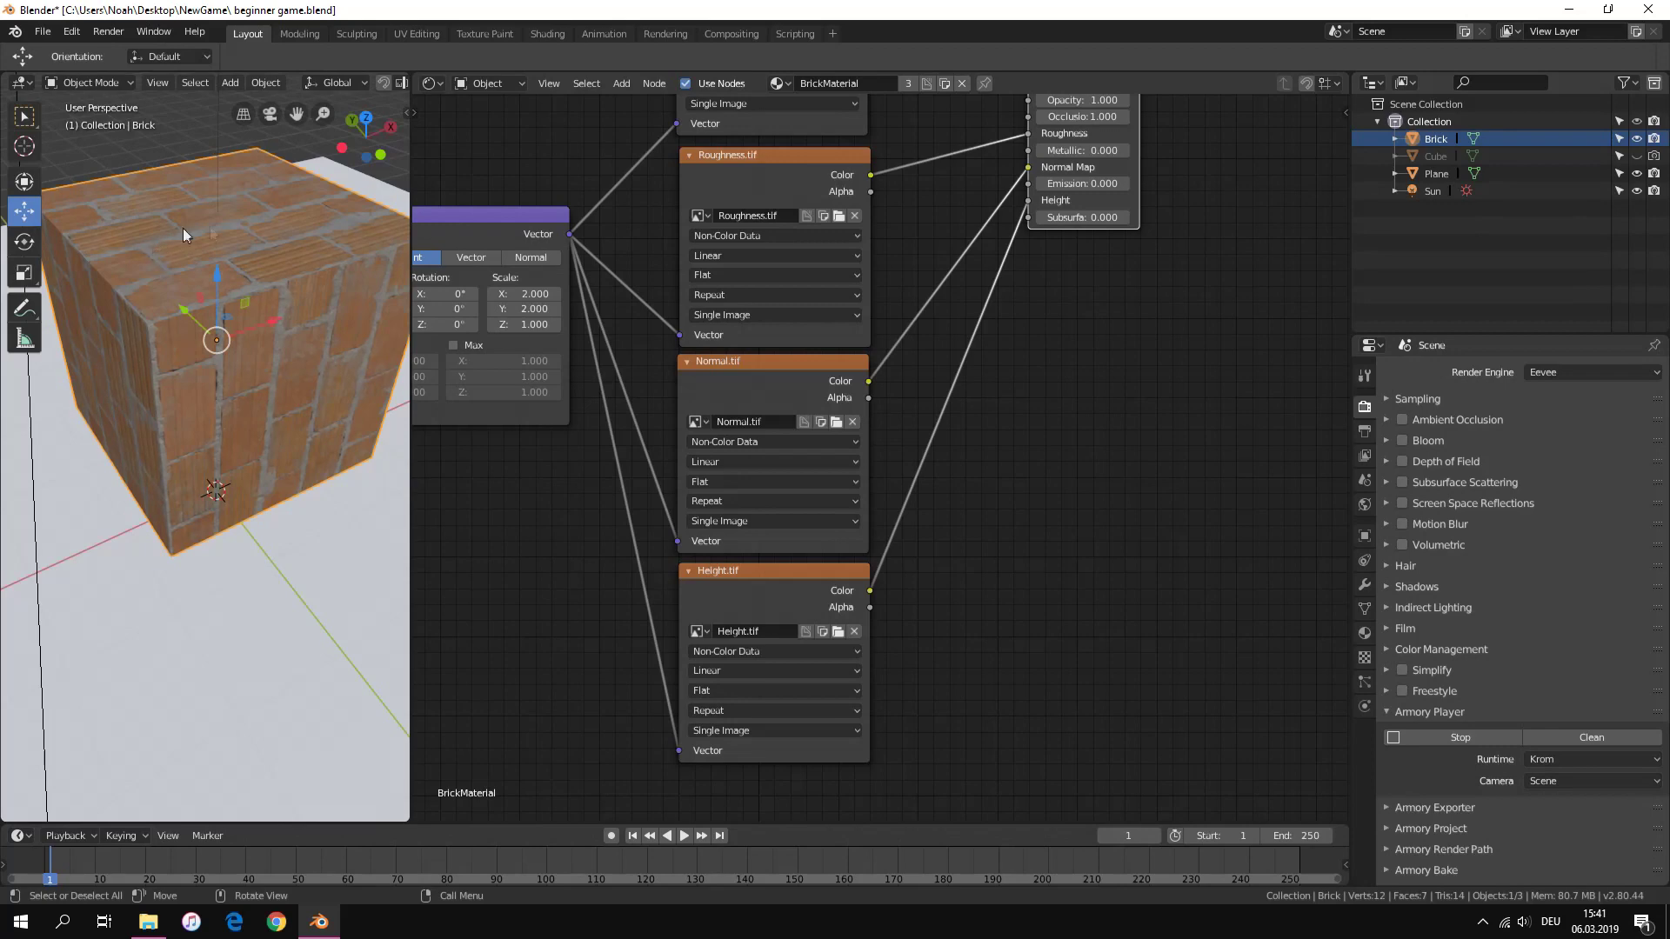
Run the game in fullscreen, fly around the Brick cube to check the brick material, and quit the game
key("F5")
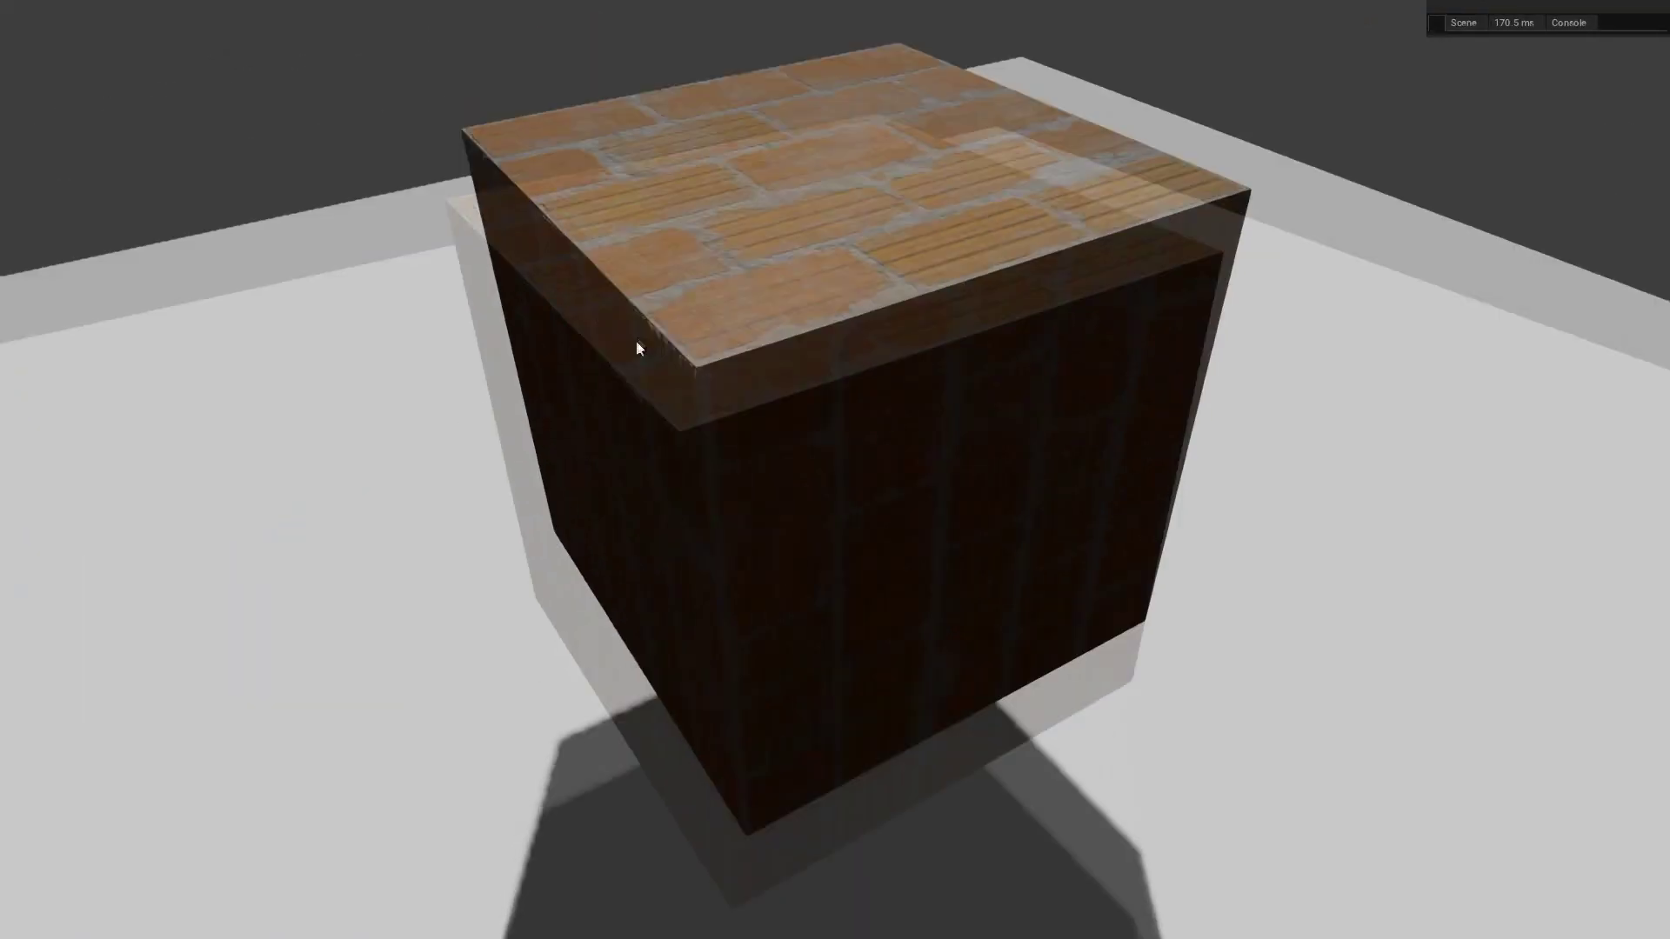
key("e")
left_click_drag(637, 342, 687, 327)
key("s")
key("w")
key("w")
key("s")
key("a")
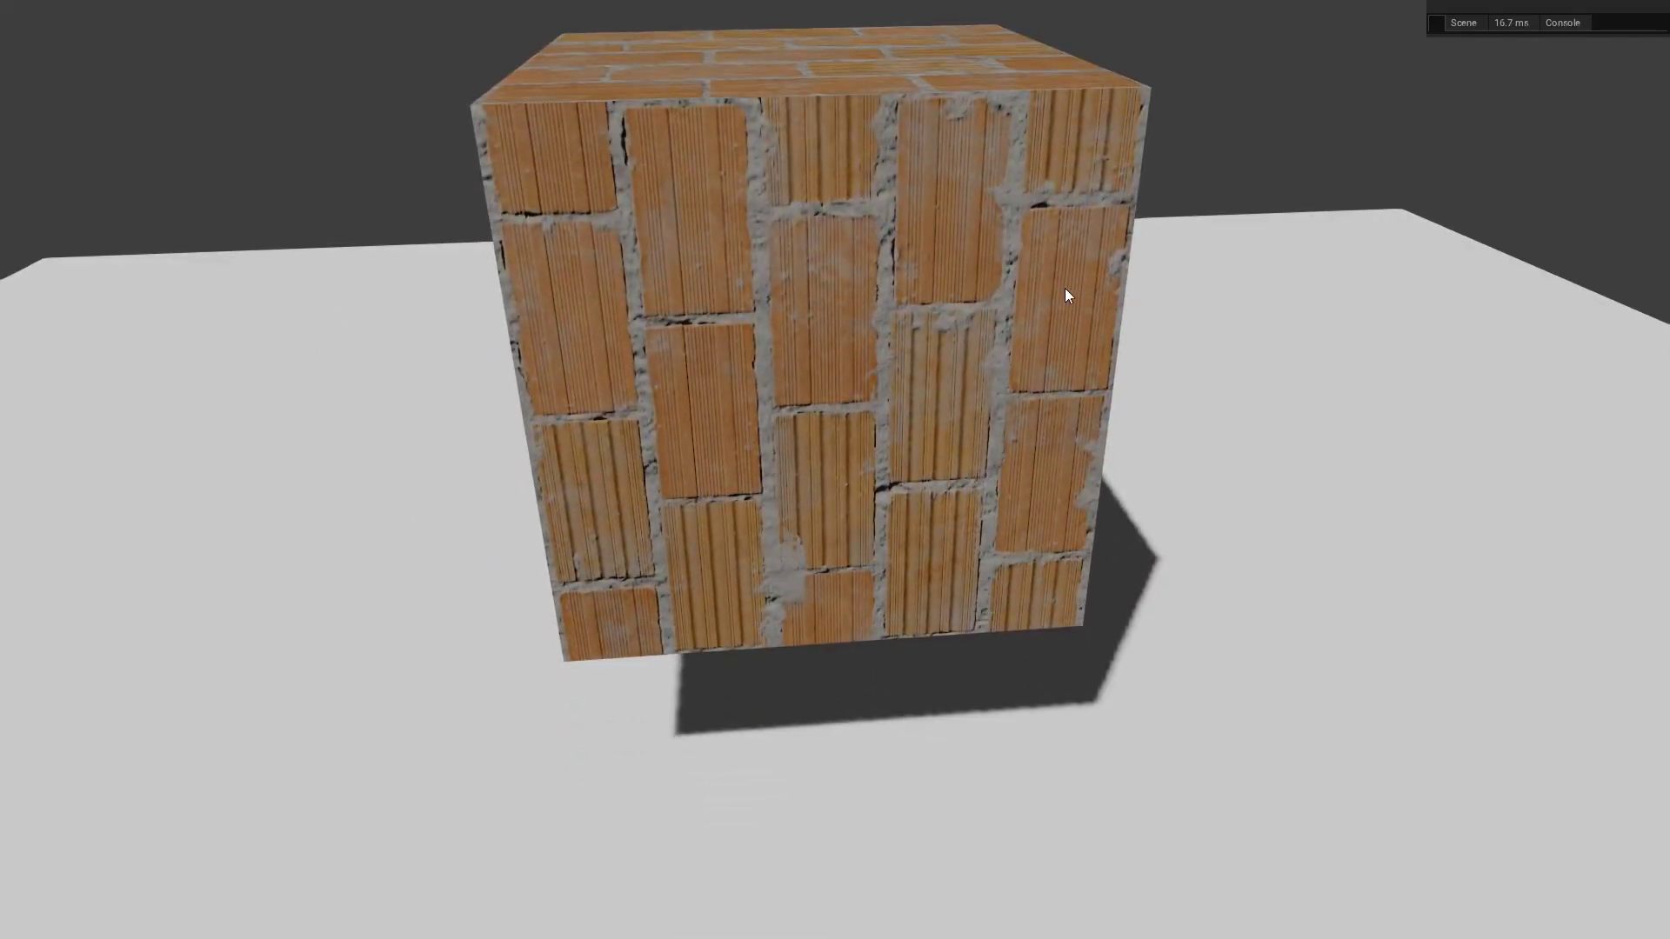
key("alt+F4")
Inspect the textured Brick cube from its other side and move the Texture Coordinate node closer to the Mapping node
scroll(826, 392, "down", 3)
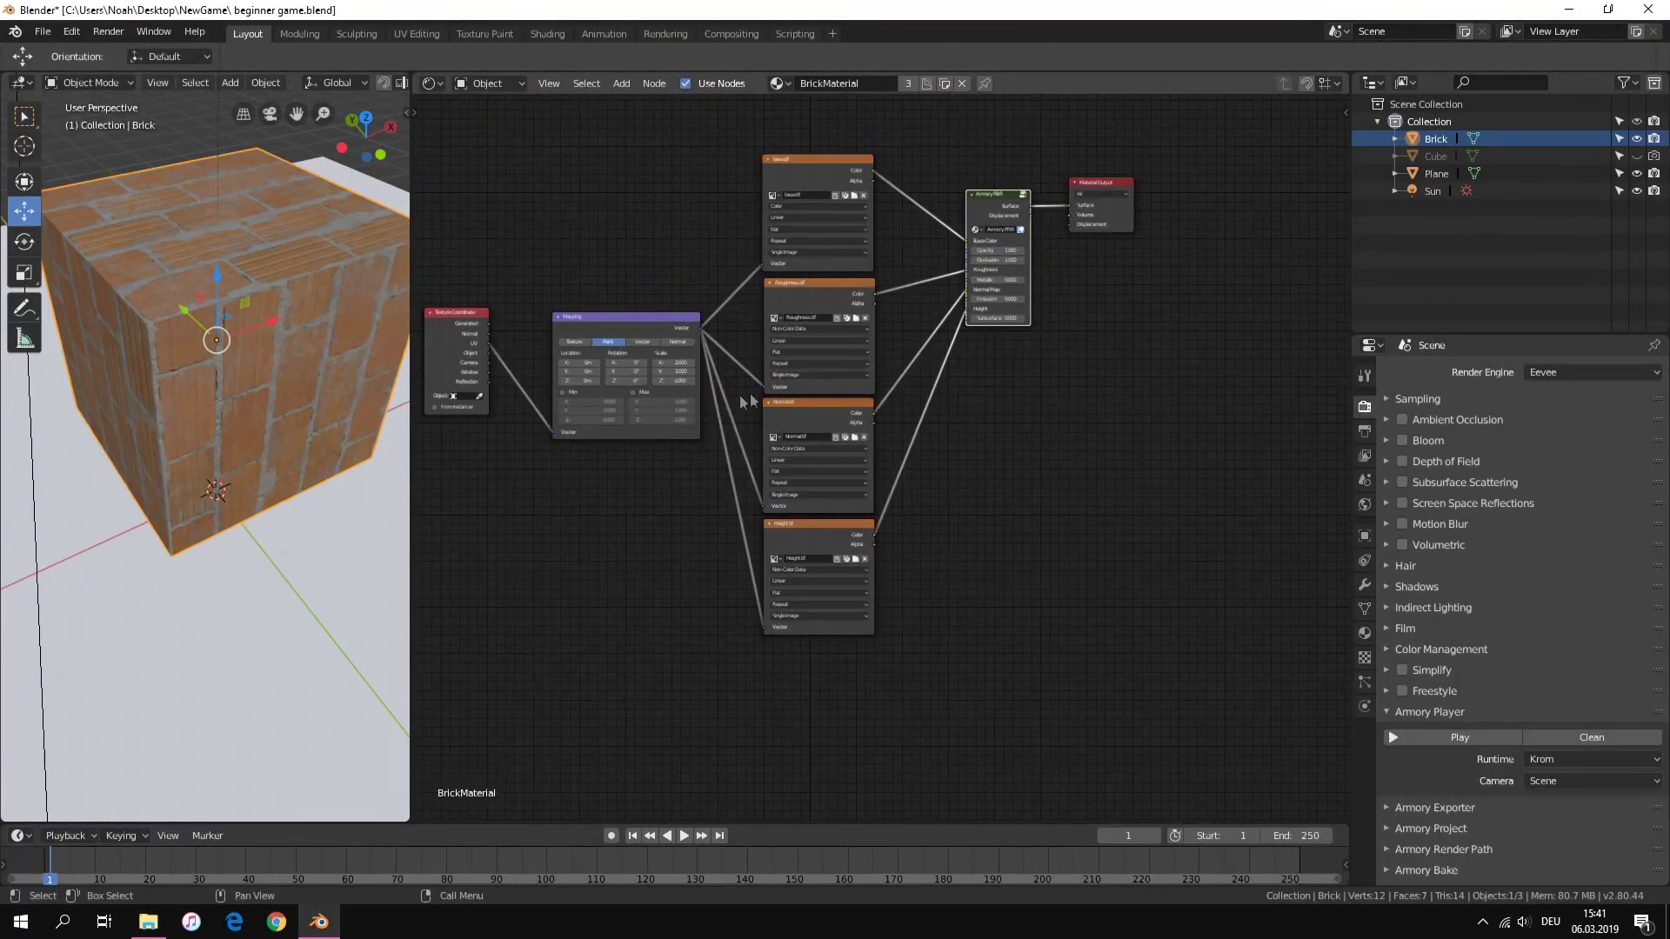
scroll(810, 375, "down", 1)
scroll(228, 343, "down", 3)
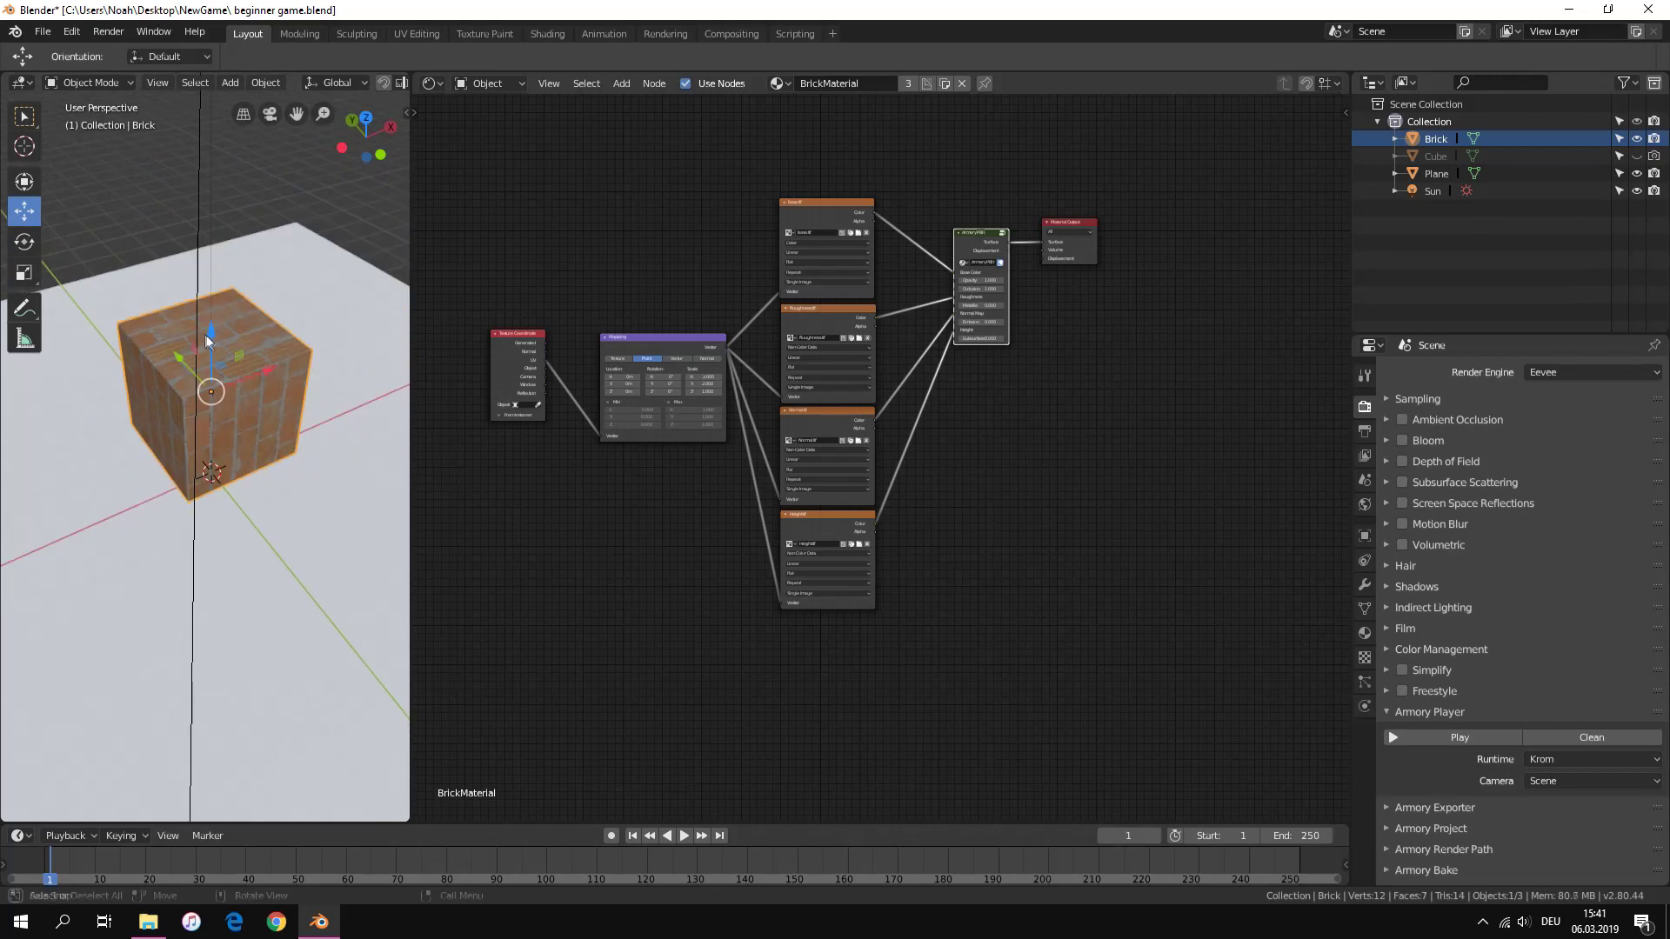
middle_click_drag(201, 352, 77, 322)
scroll(134, 318, "up", 3)
scroll(134, 318, "up", 1)
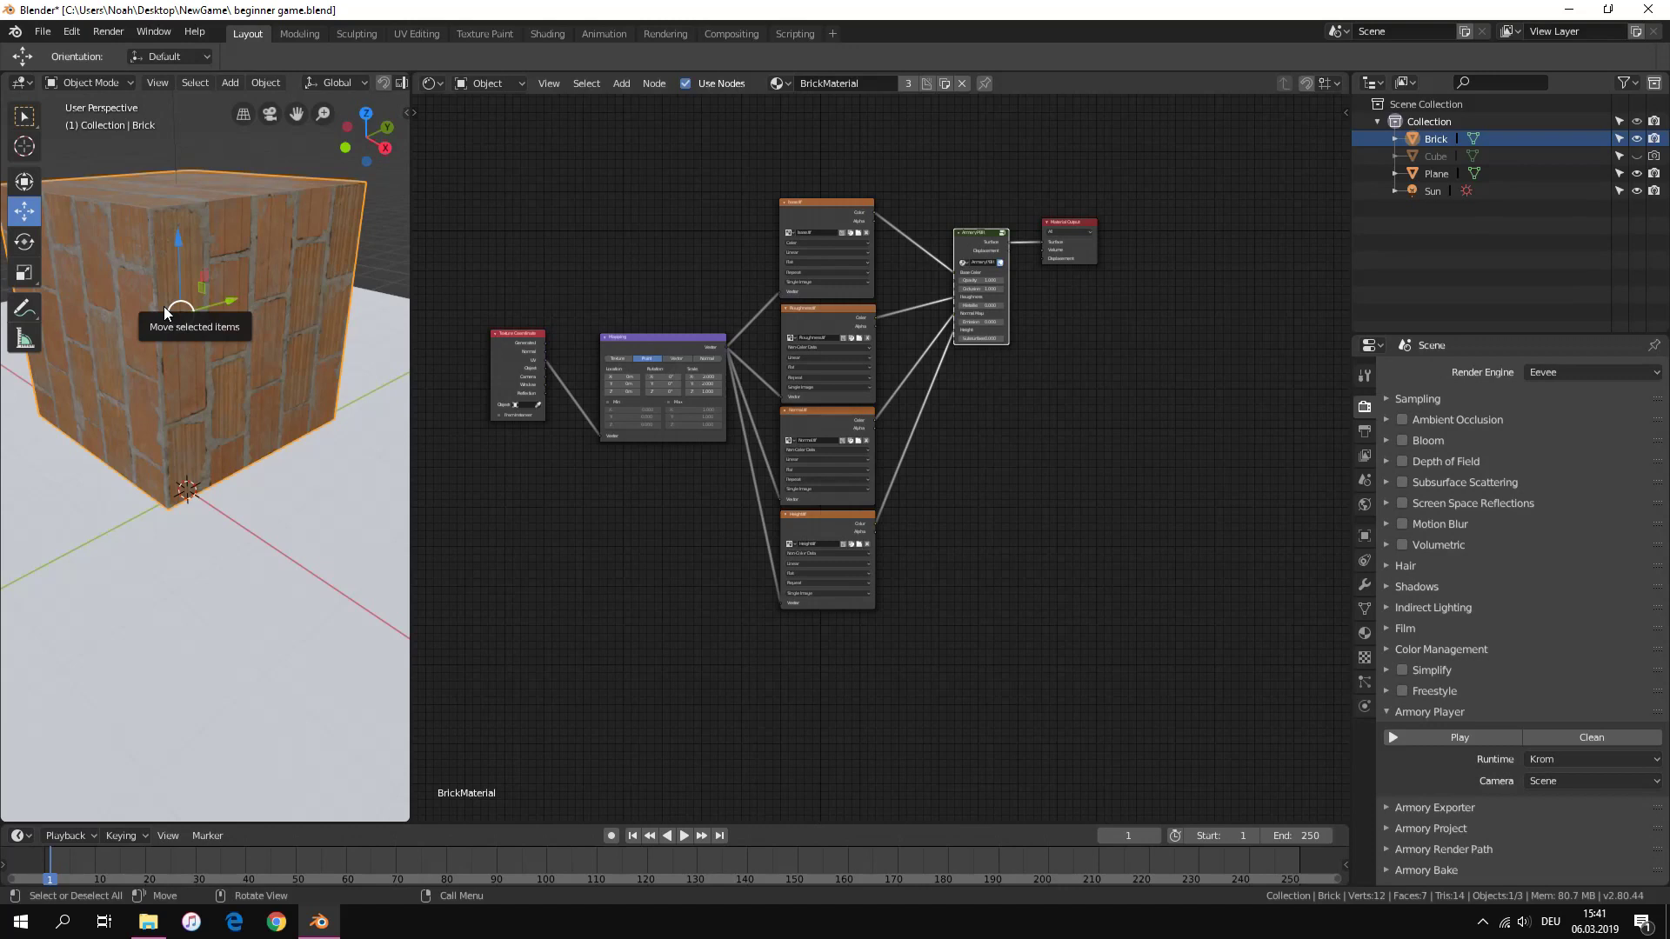
scroll(165, 313, "down", 4)
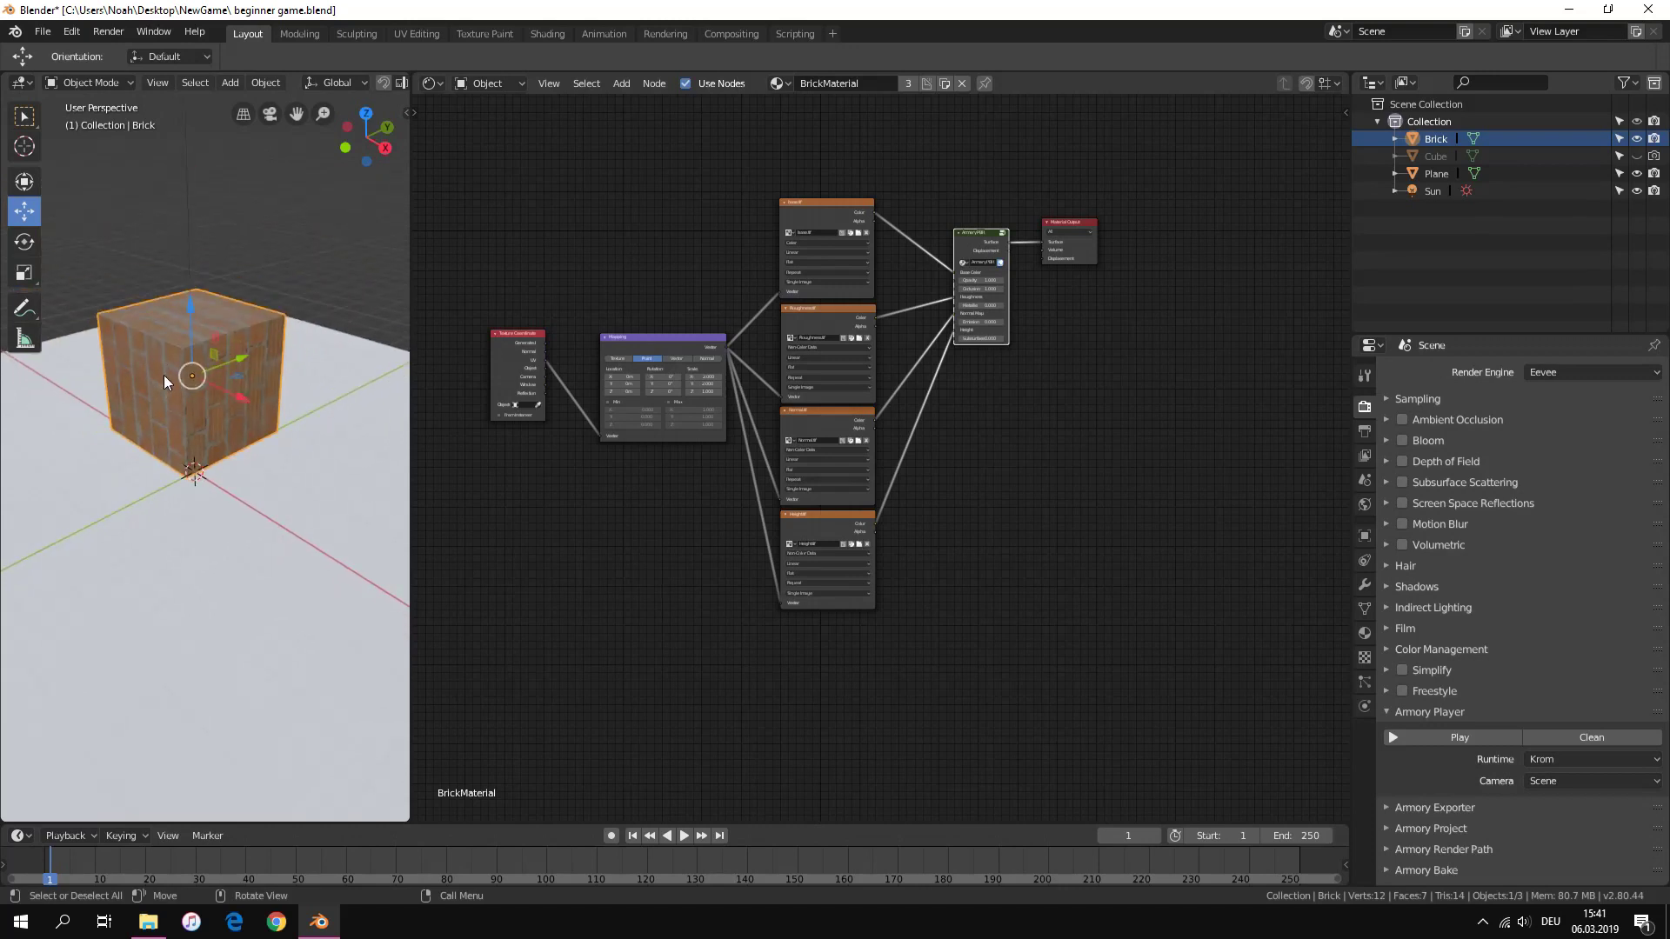
scroll(701, 439, "up", 3)
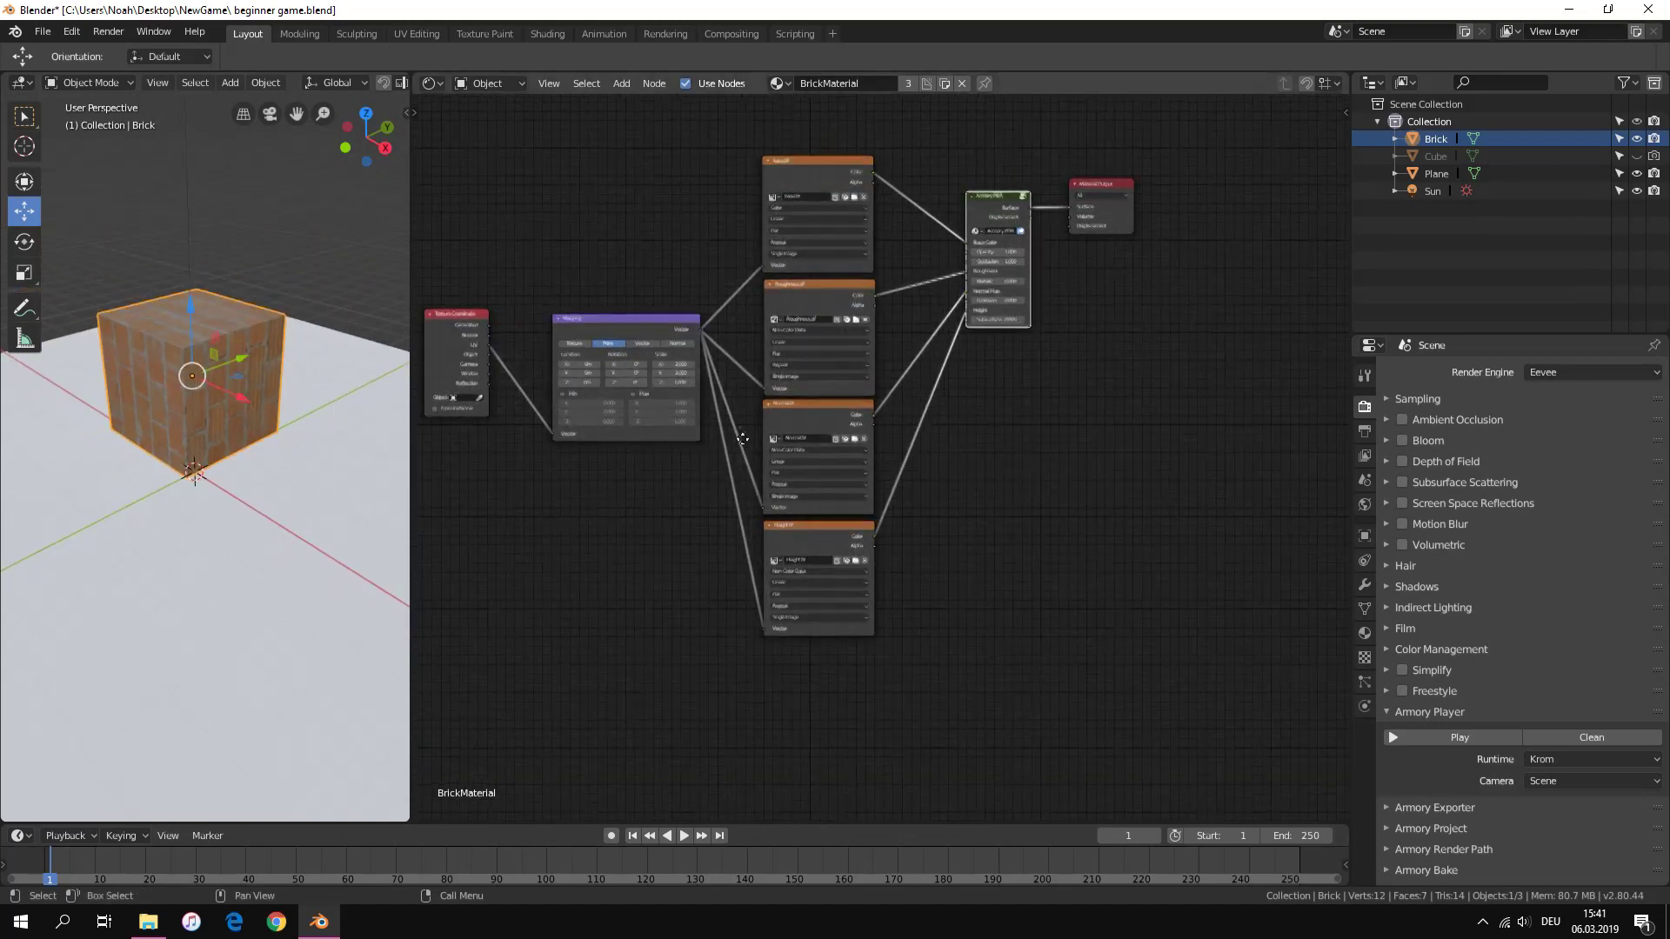
left_click_drag(580, 454, 617, 468)
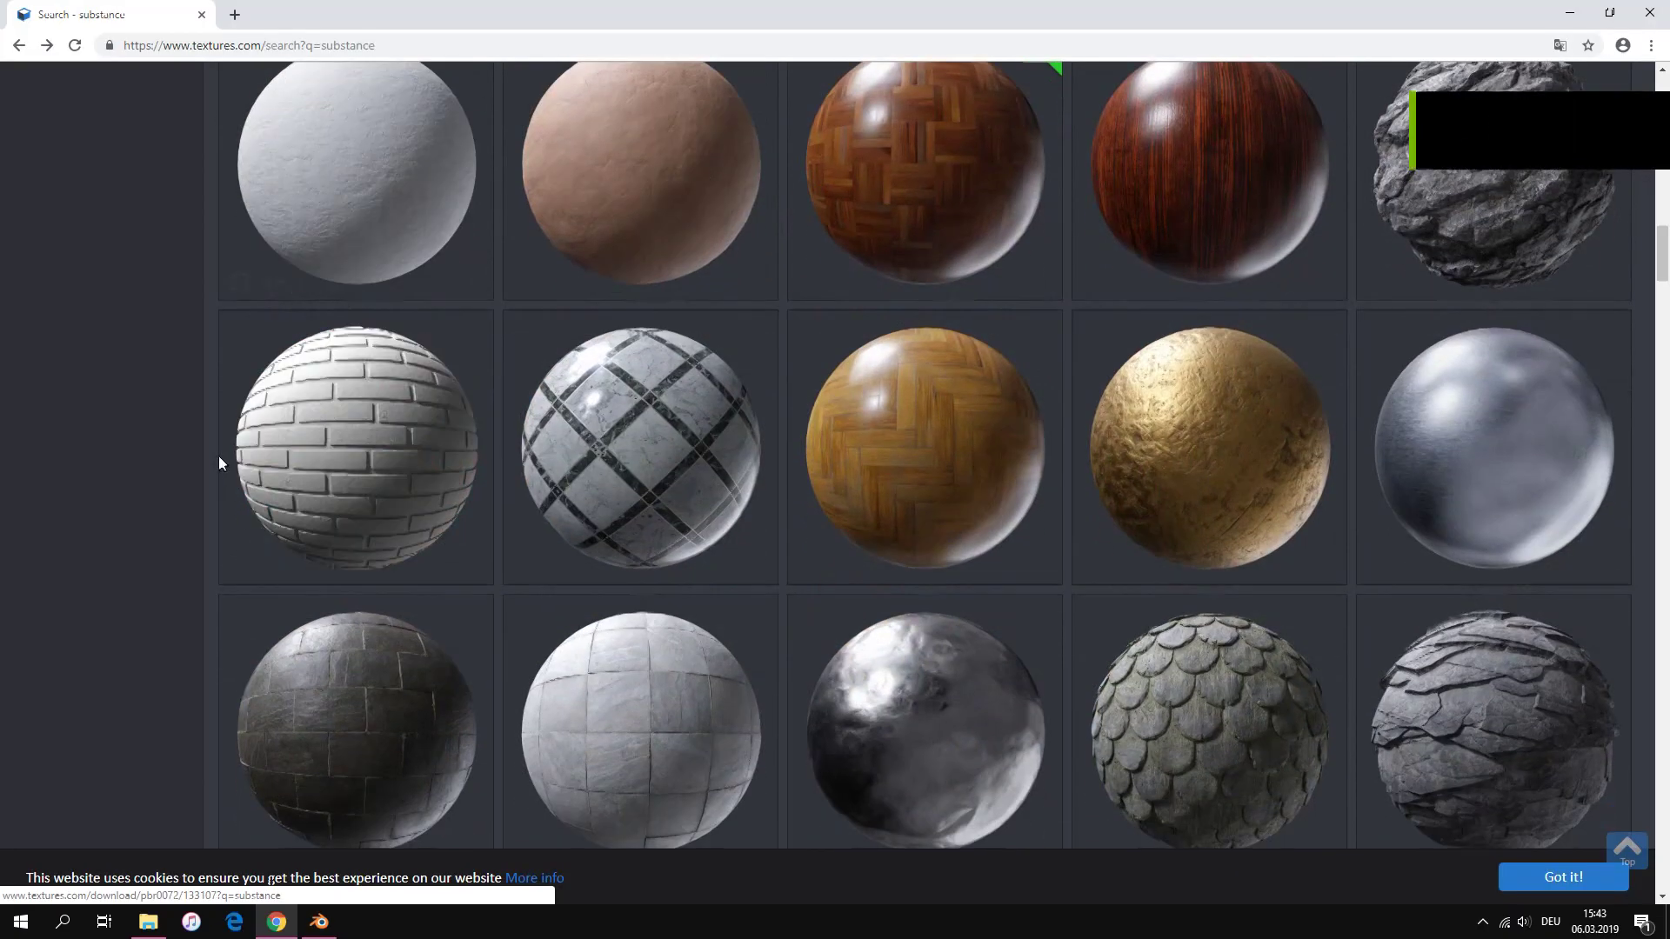
Switch to Chrome, browse the textures.com results for "substance", and open the Corrugated Plates Bare material
scroll(214, 463, "down", 3)
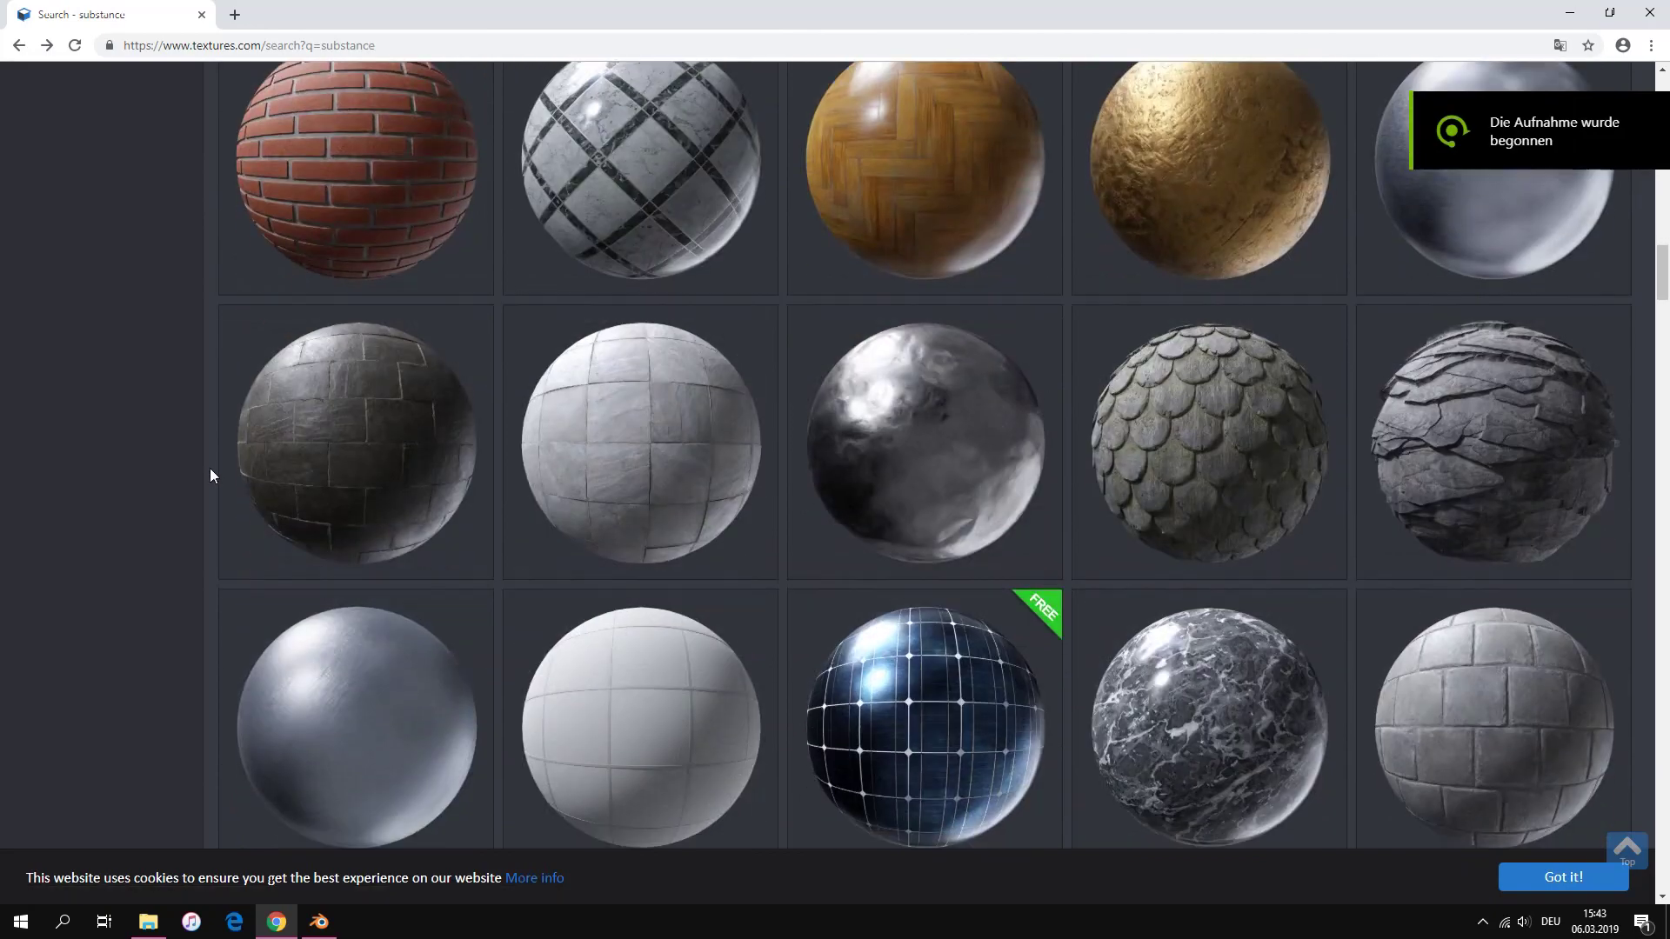
scroll(189, 468, "down", 5)
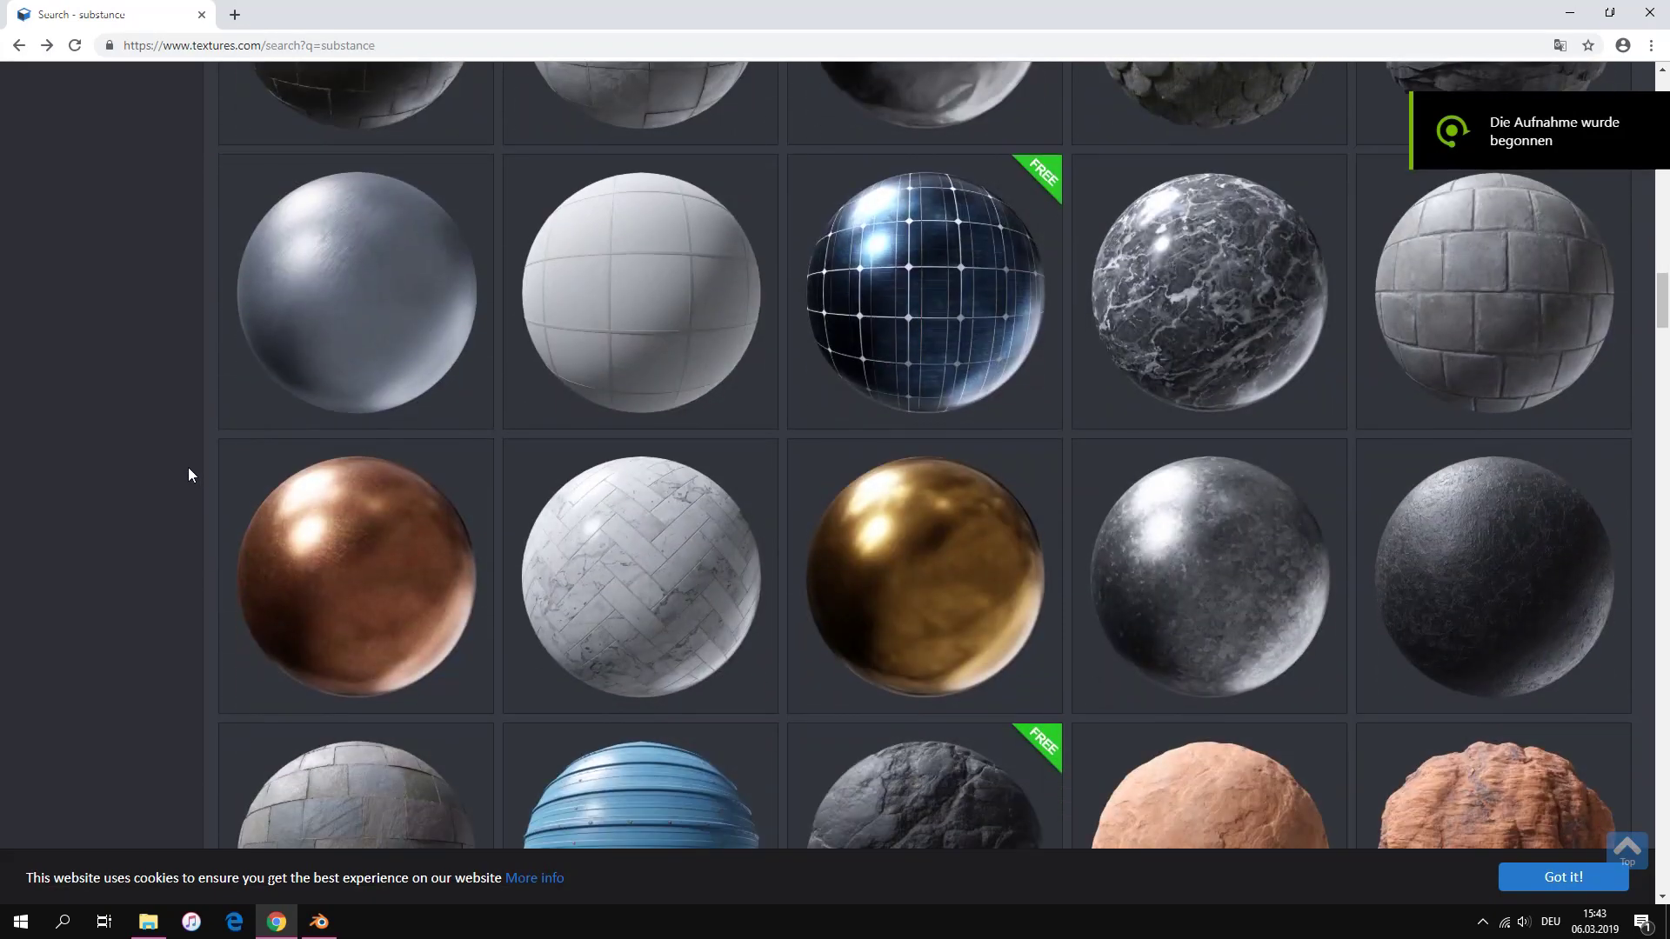
scroll(188, 469, "down", 5)
scroll(189, 472, "down", 3)
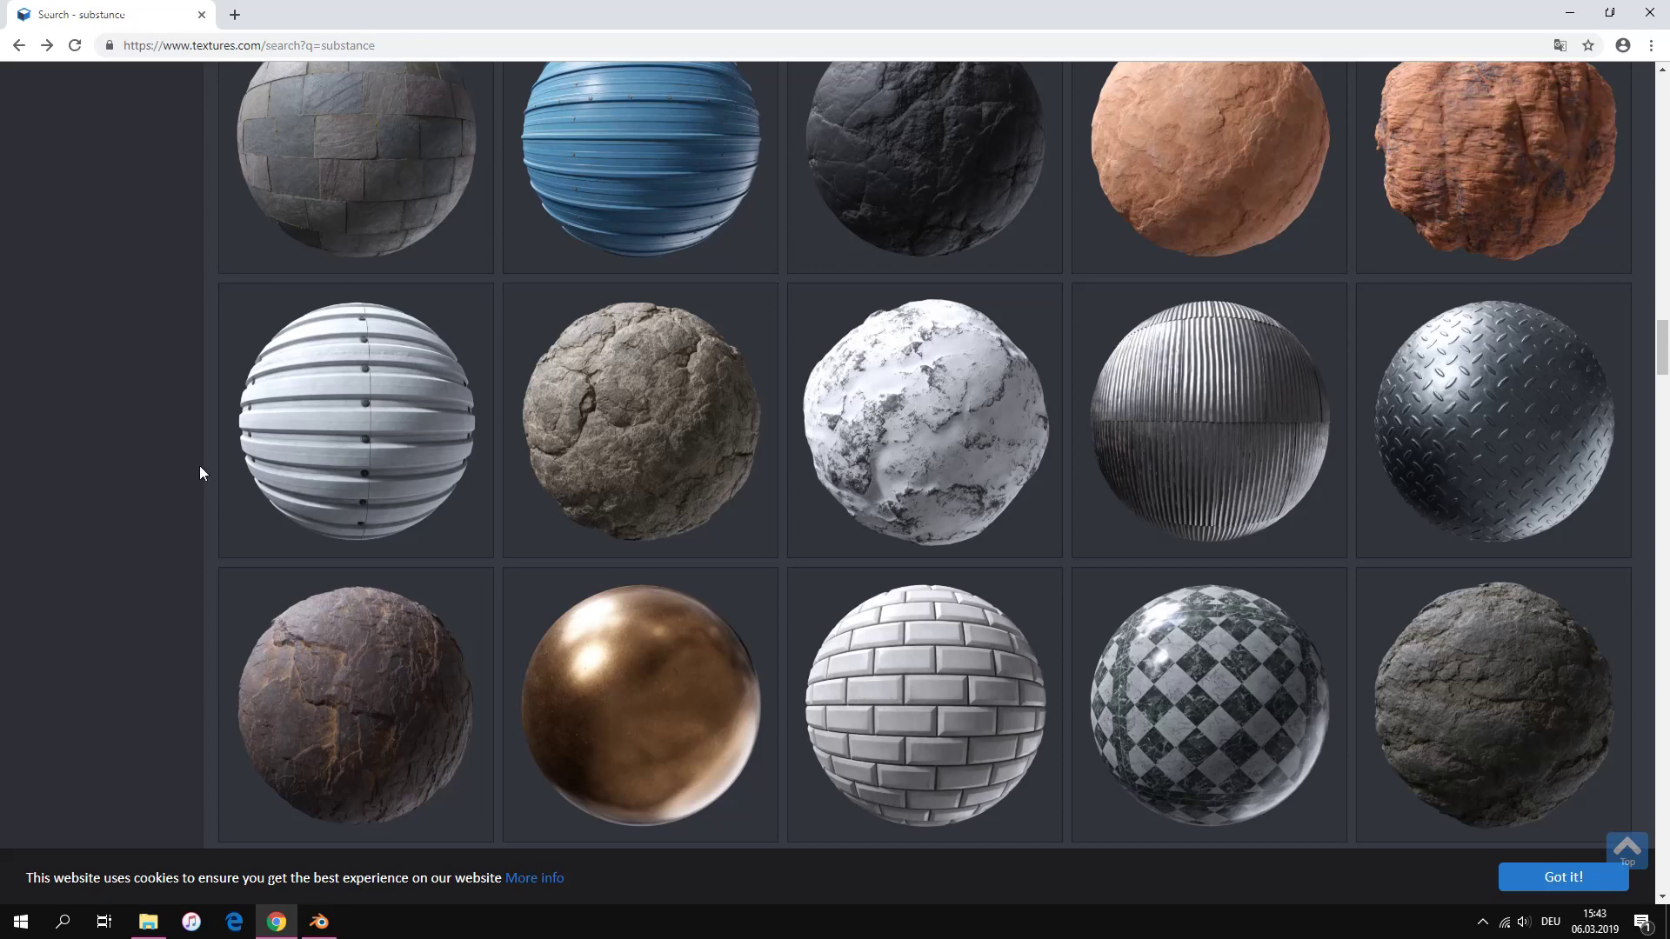
left_click(1219, 411)
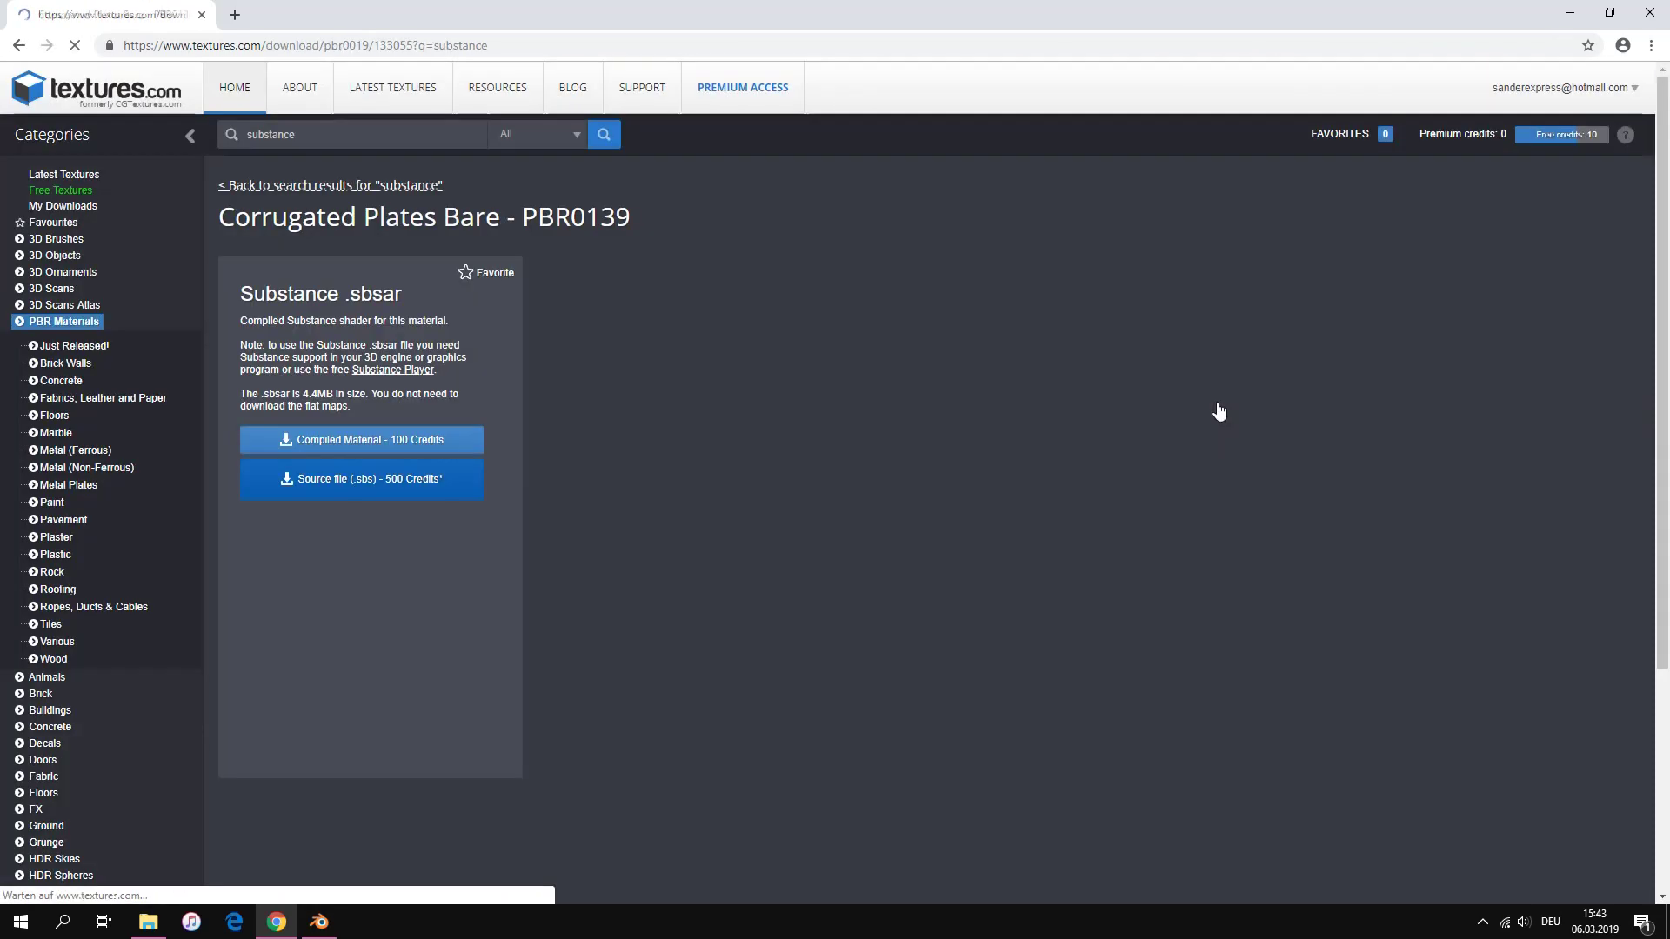
Download the Medium 1024x1024 Albedo, Normal, Roughness and Metallic flat maps of Corrugated Plates Bare
scroll(1371, 412, "down", 8)
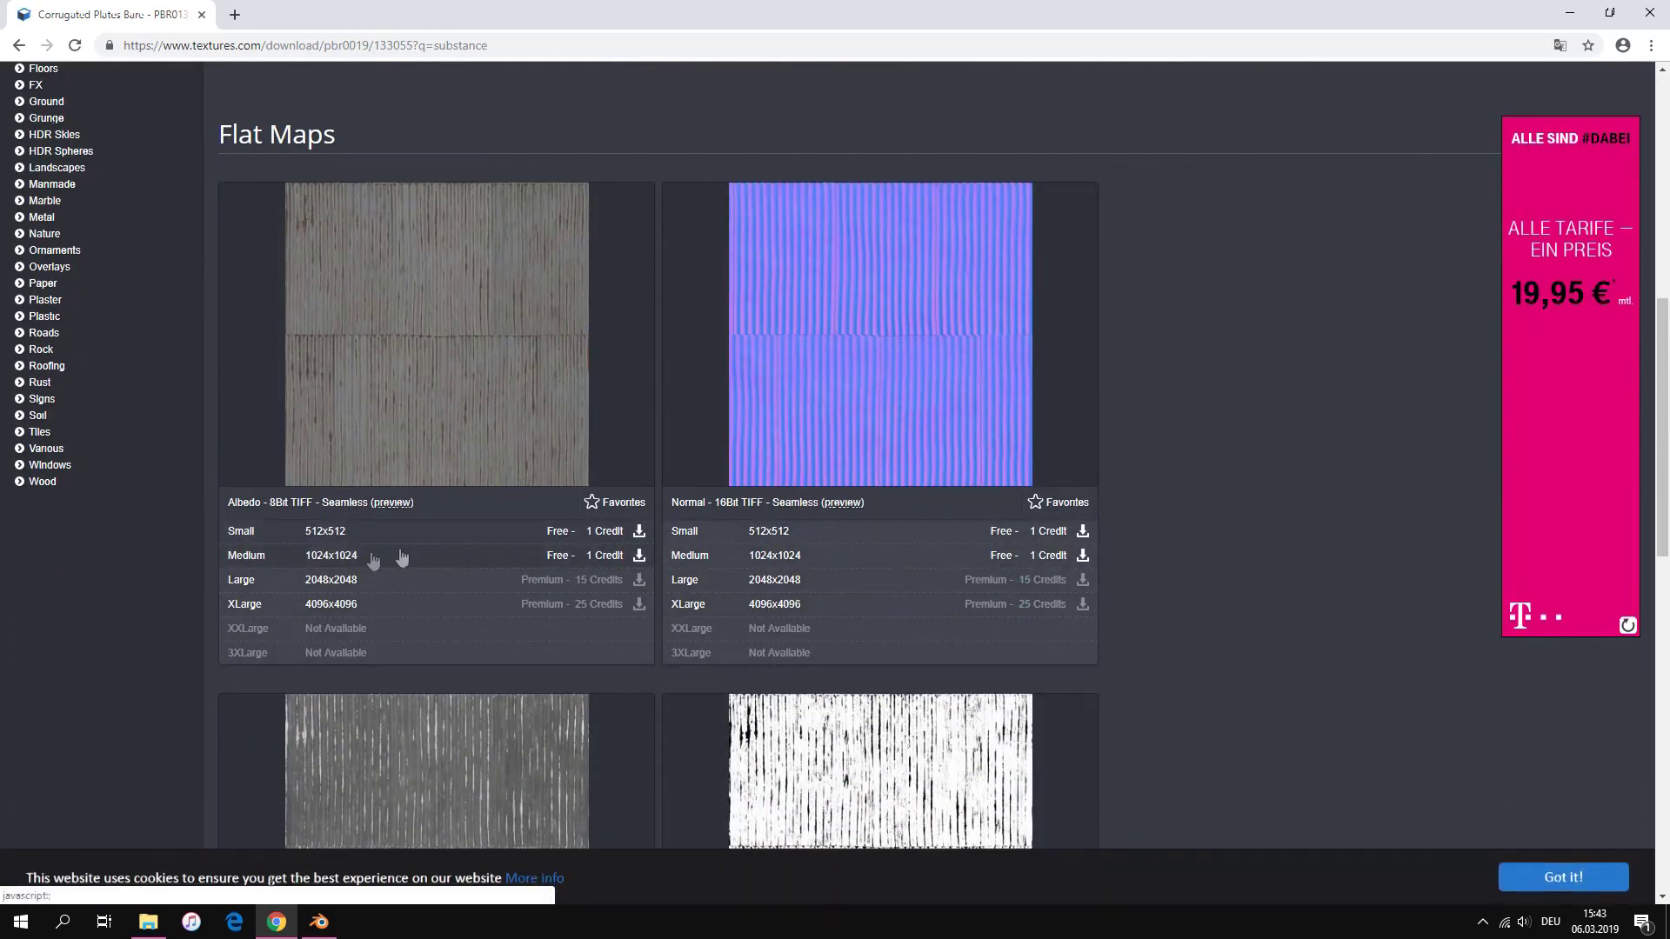
left_click(342, 555)
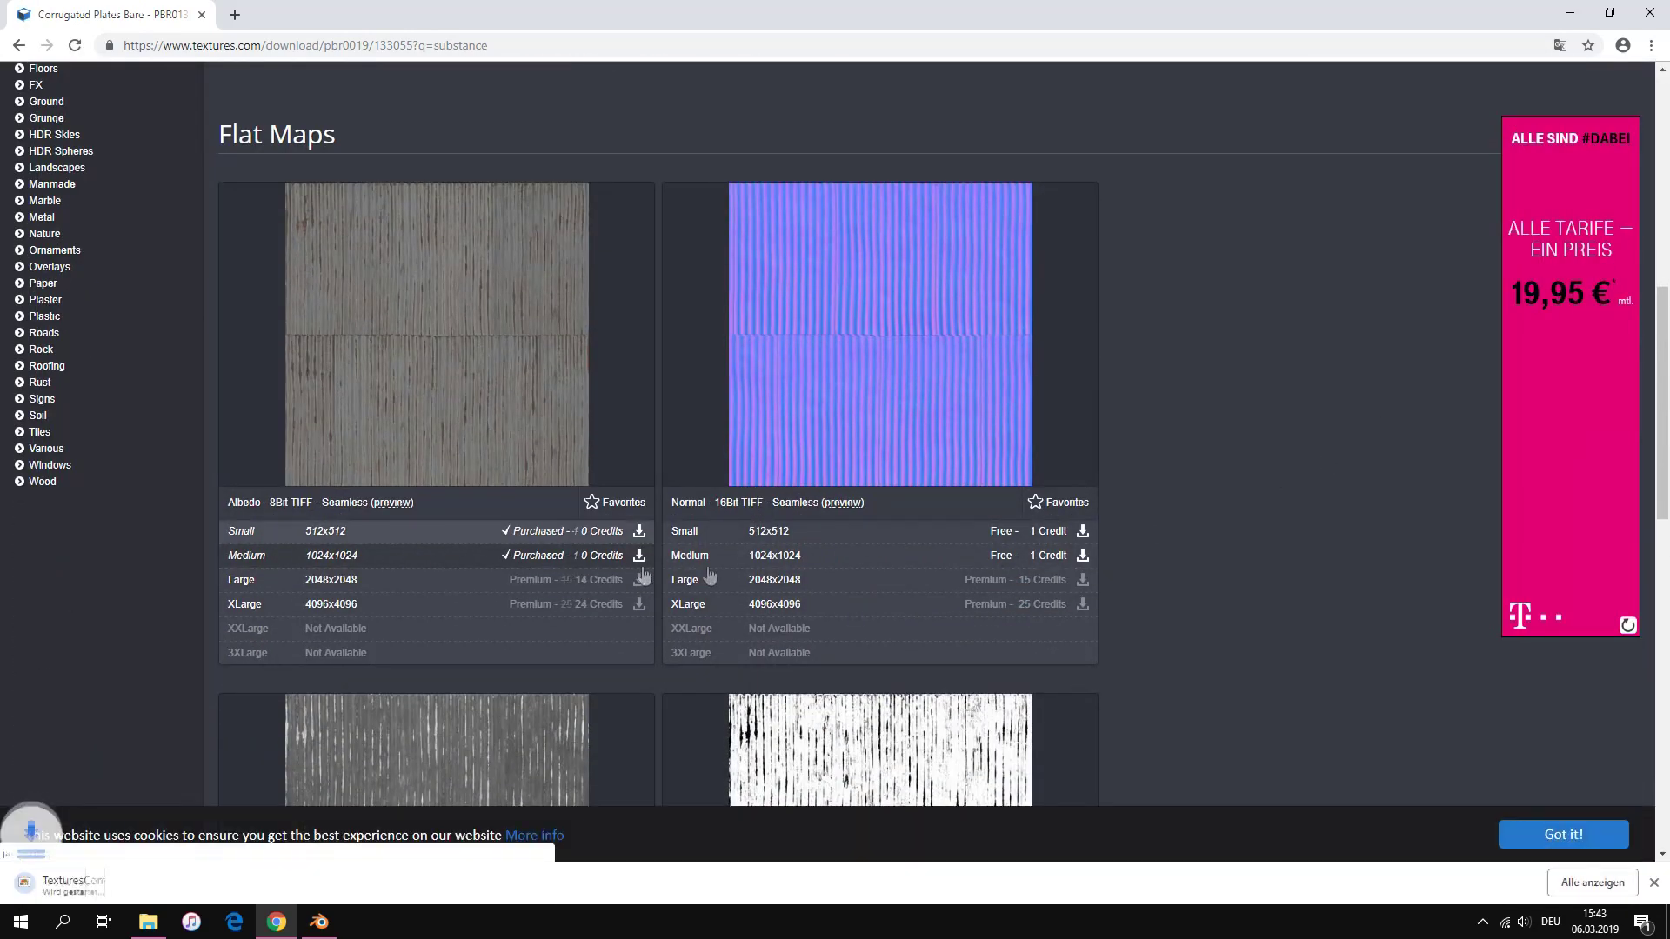
left_click(775, 559)
scroll(750, 582, "down", 1)
scroll(733, 591, "down", 5)
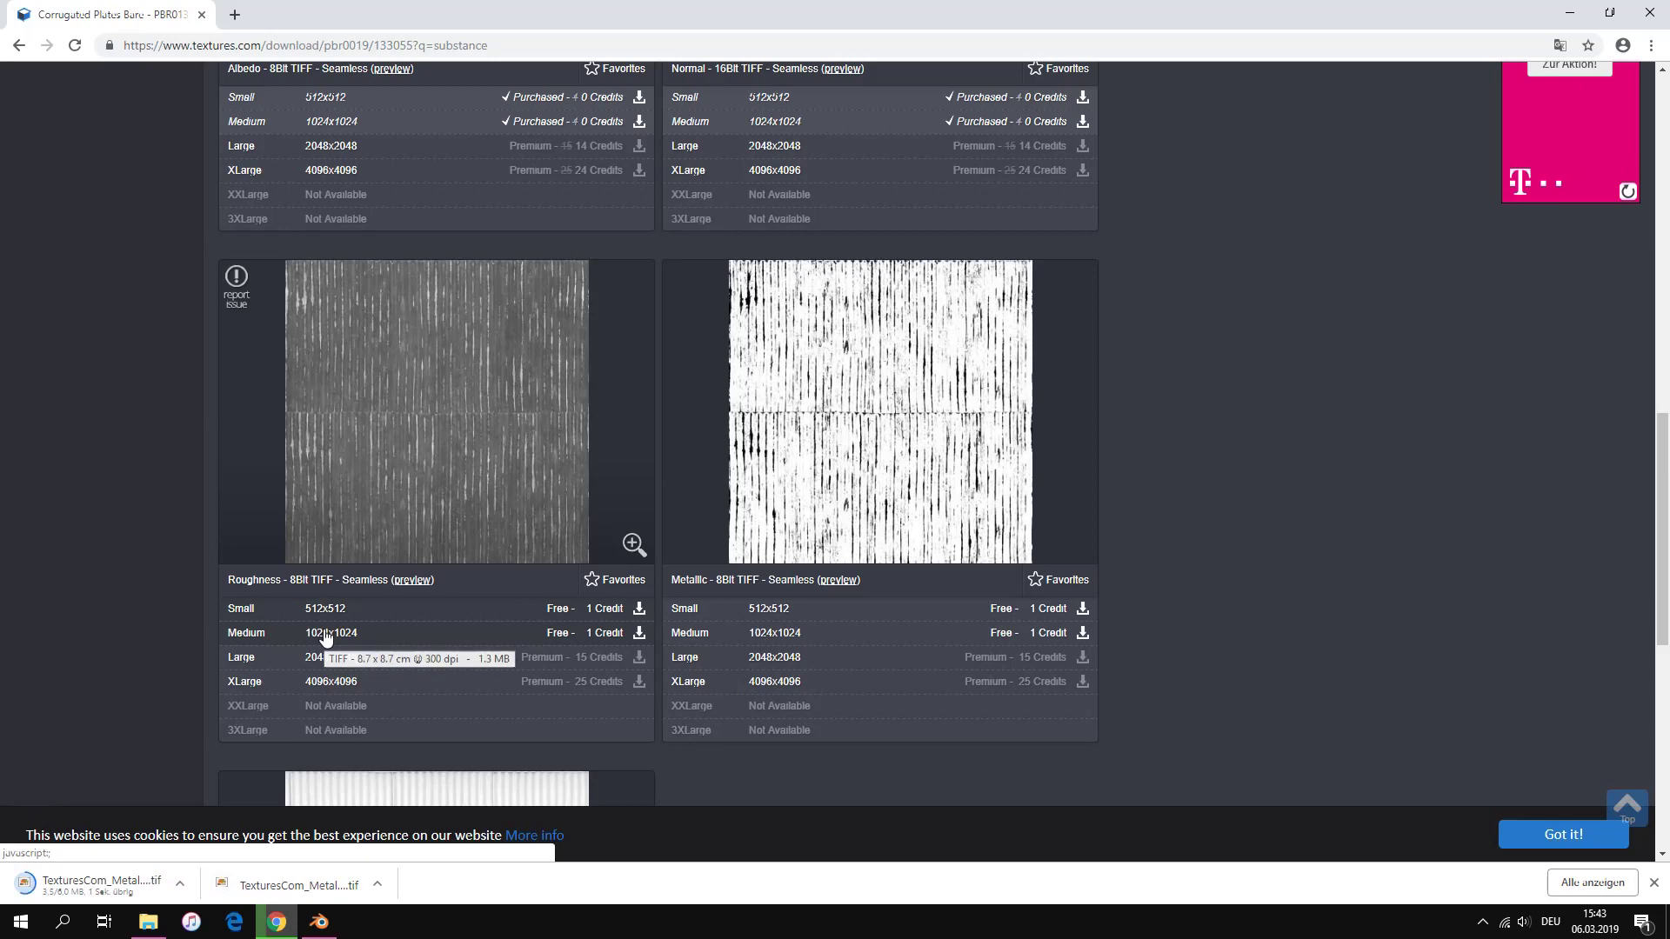
left_click(335, 634)
left_click(797, 644)
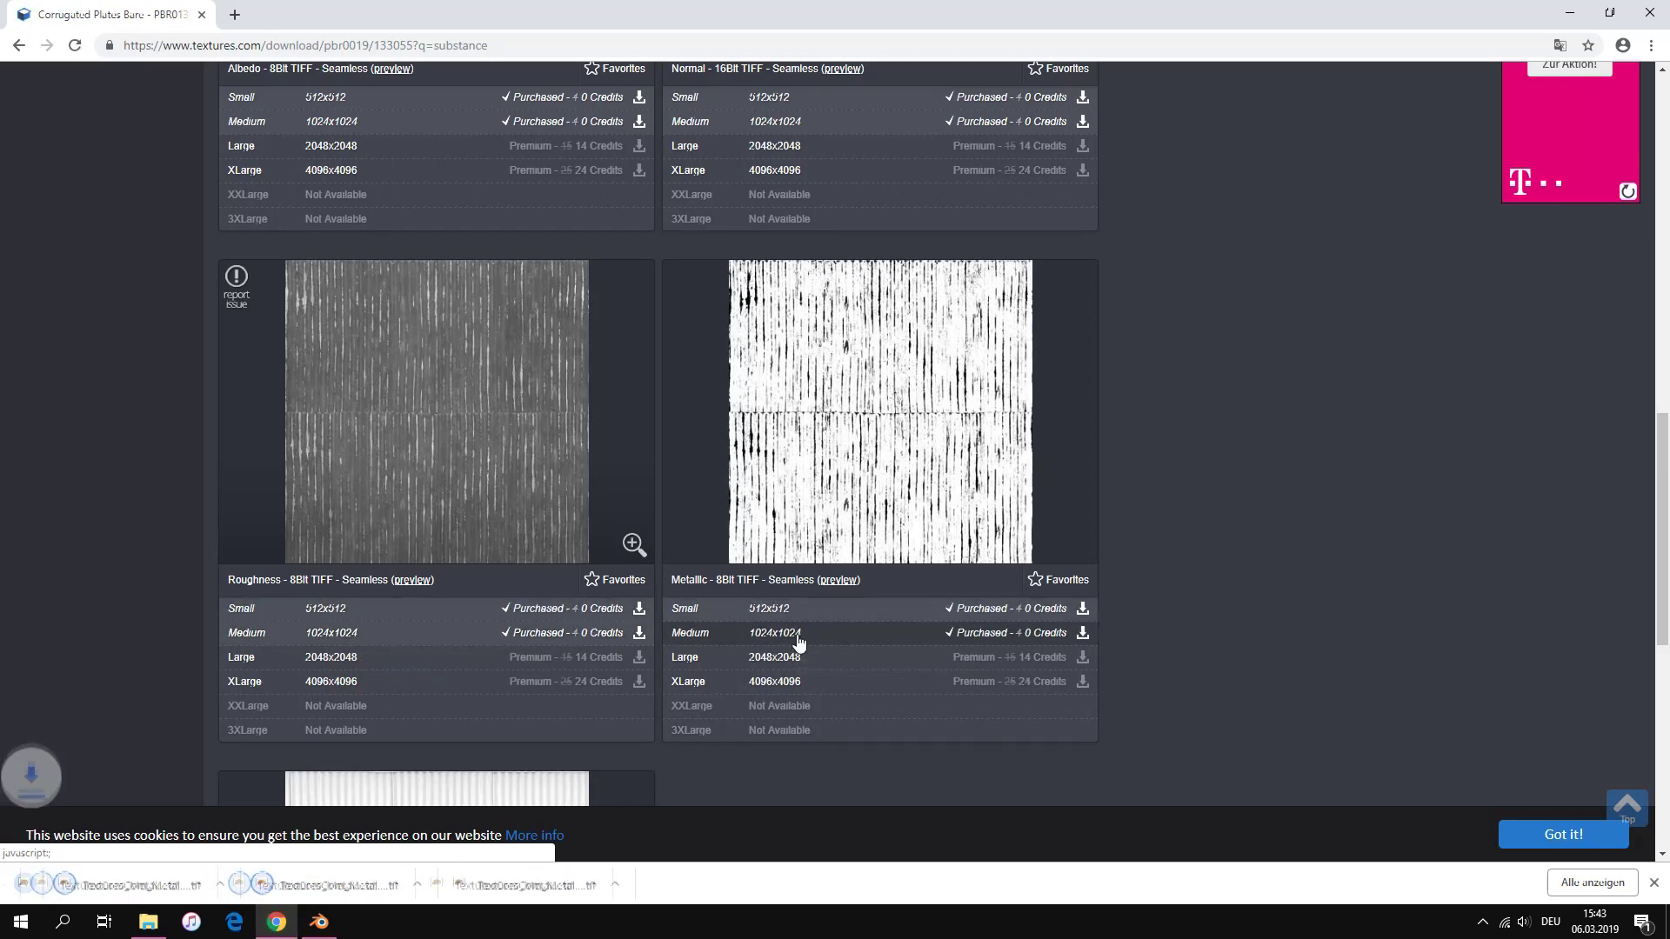
scroll(797, 635, "down", 5)
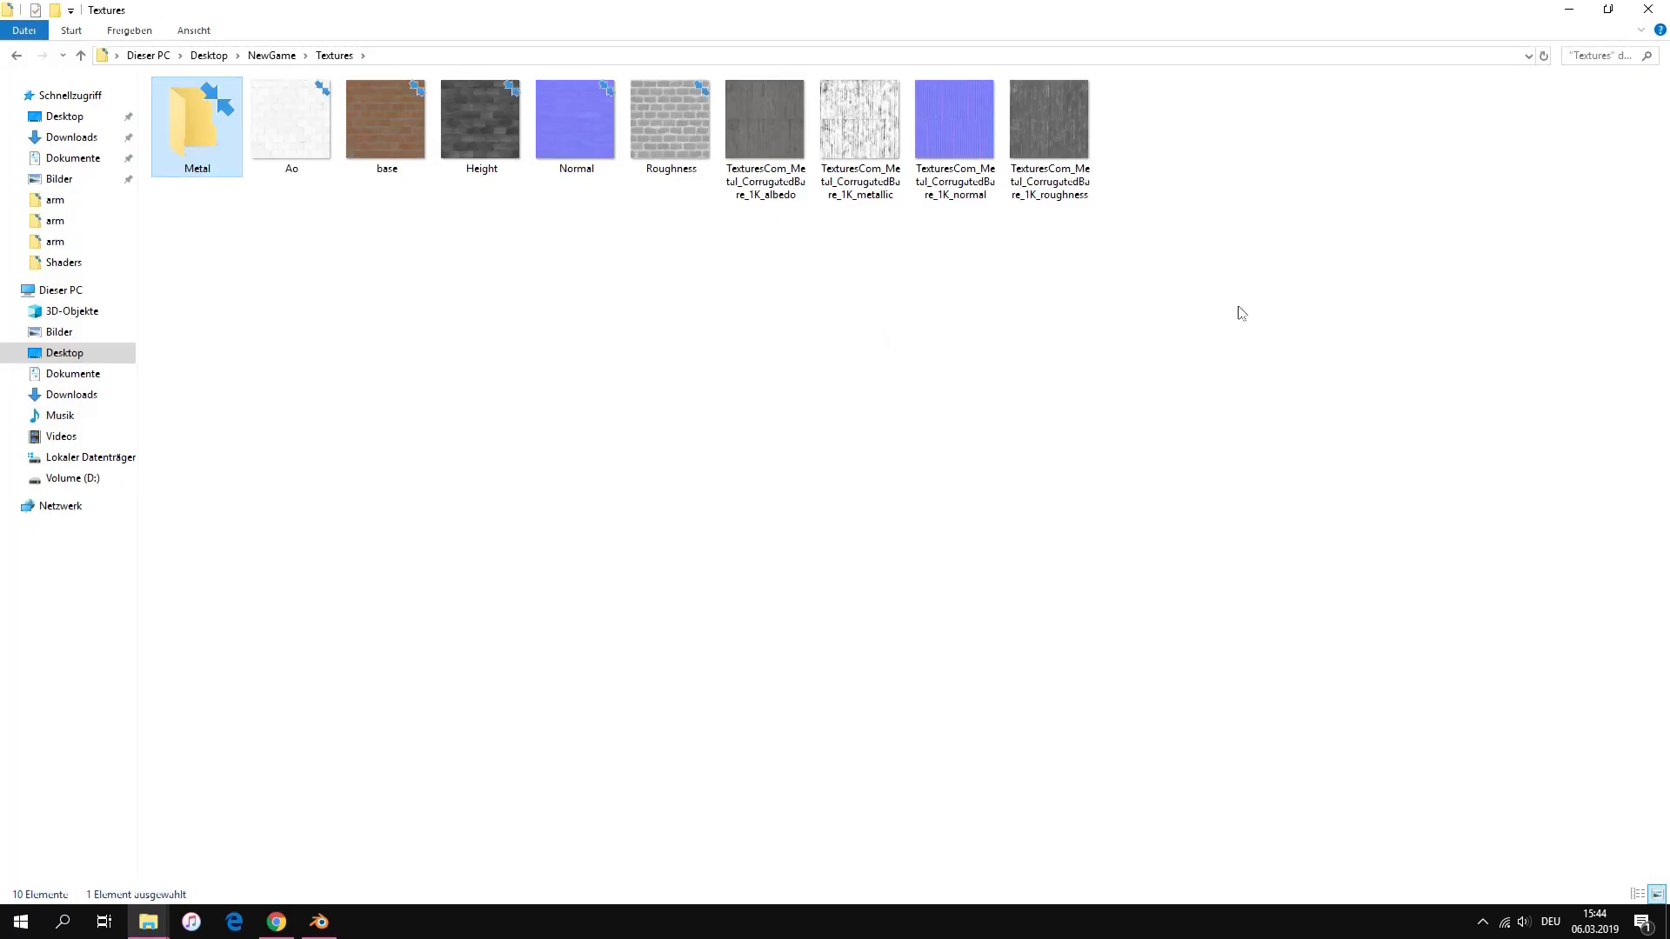
Move the downloaded metal maps into the Metal folder inside Textures and create another new folder beside it
left_click_drag(1323, 297, 221, 153)
right_click(318, 293)
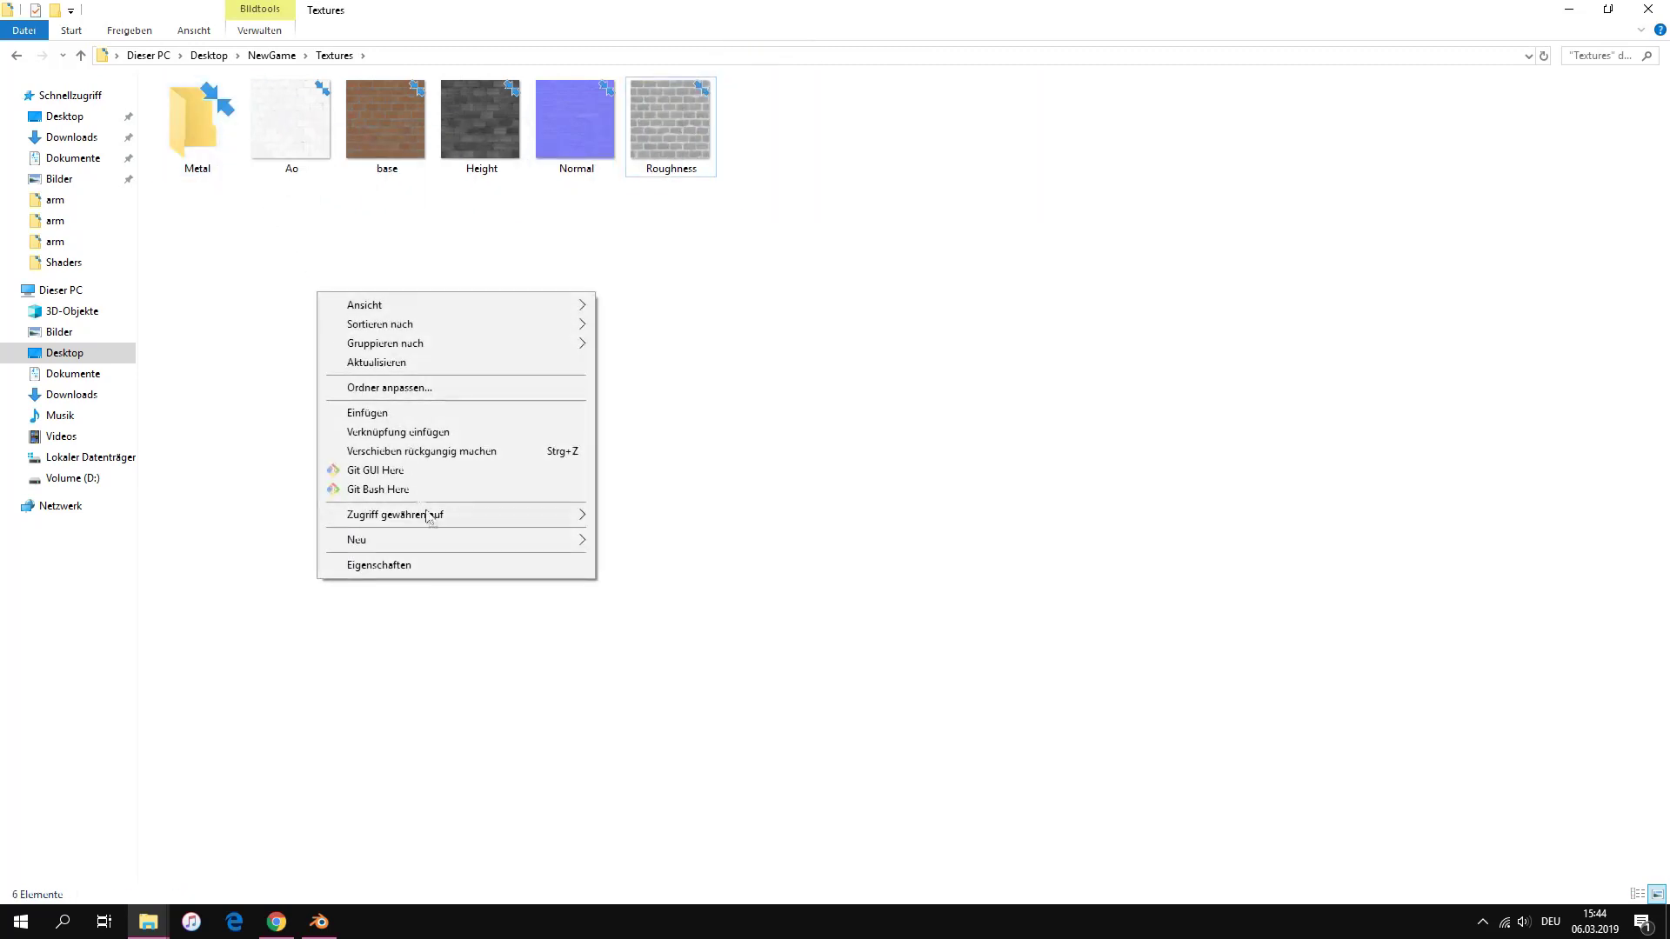
mouse_move(429, 539)
left_click(638, 542)
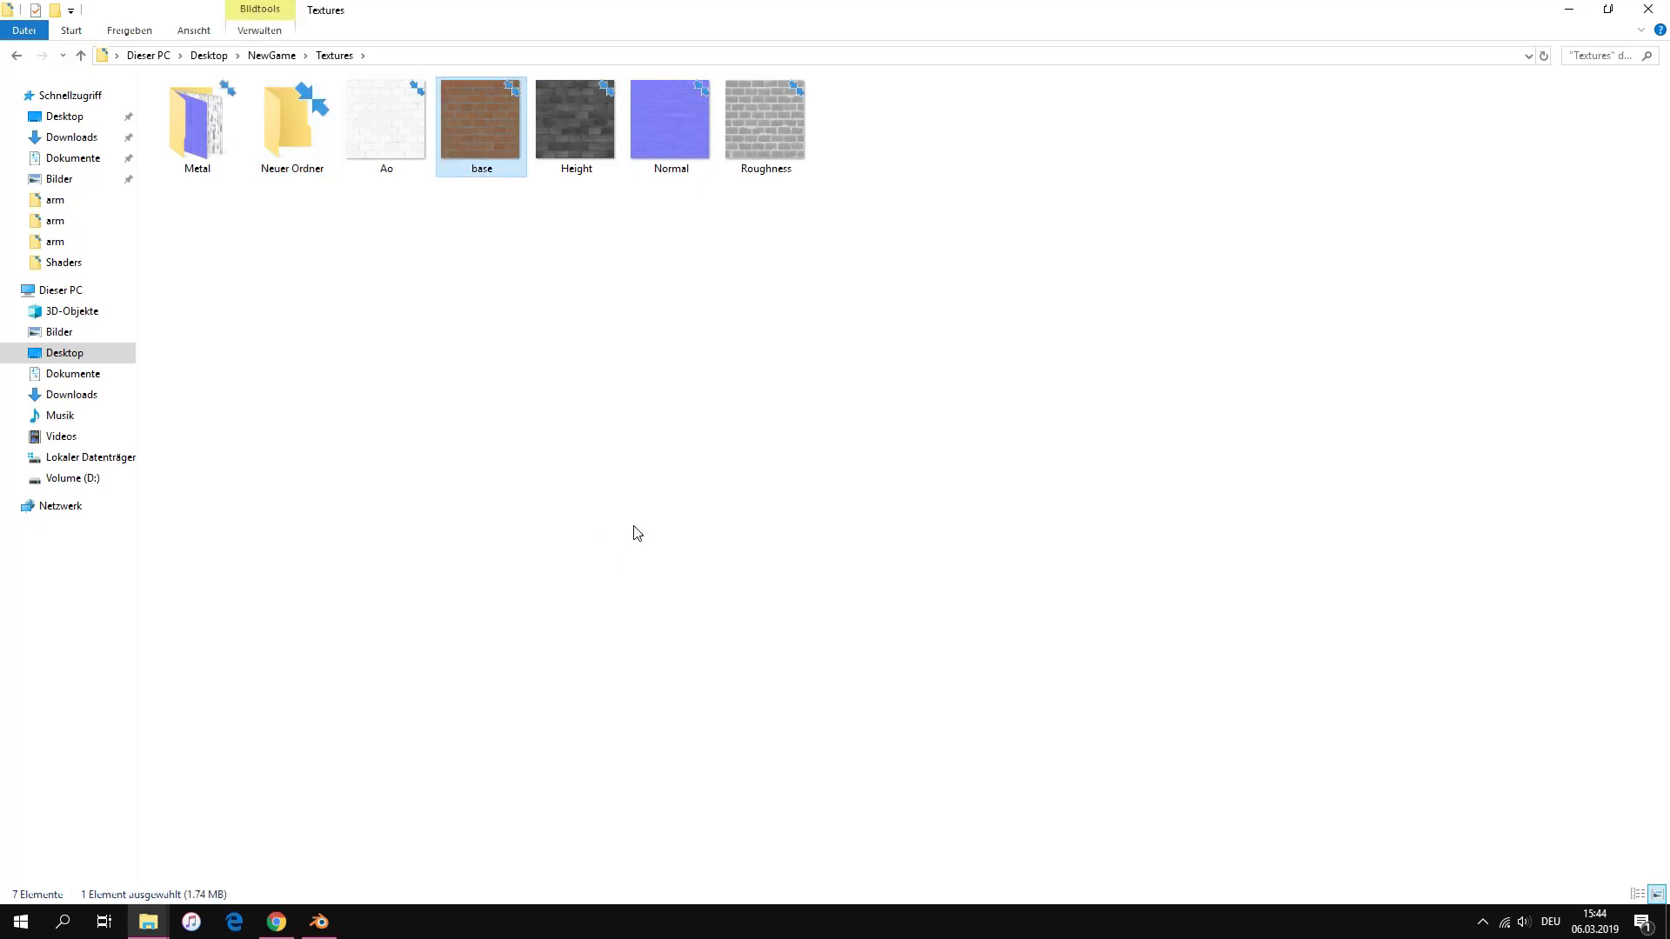
Rename the new folder in Textures as Brick and move the five brick maps into it
key("Return")
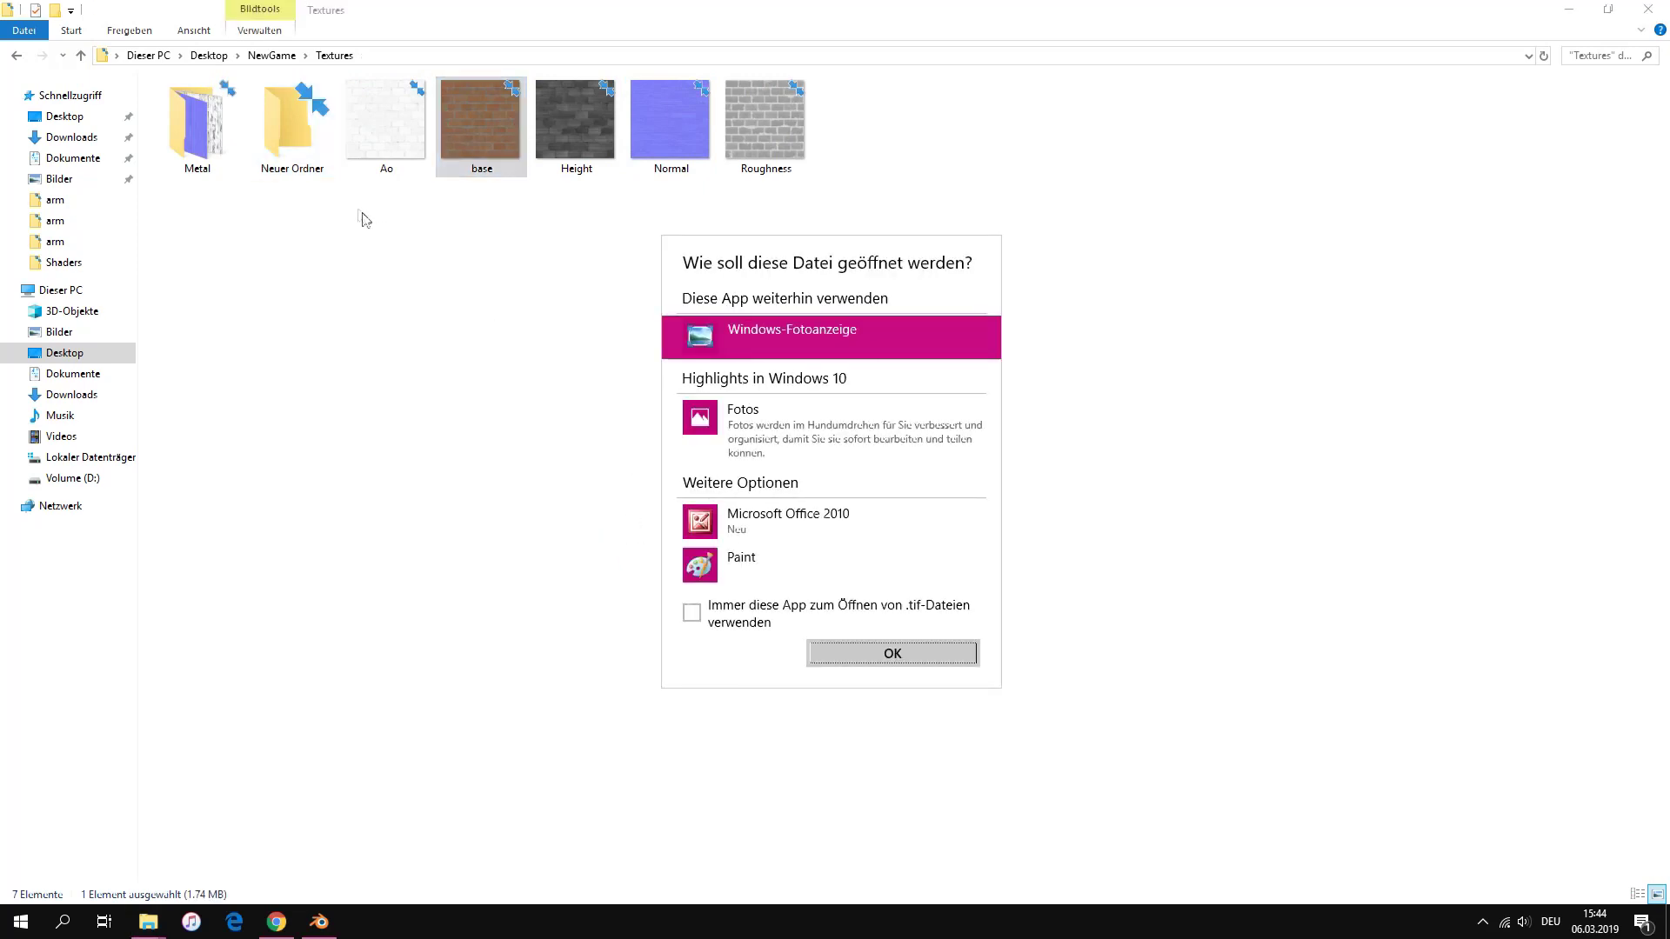
left_click(373, 243)
left_click(308, 158)
right_click(309, 161)
left_click(466, 615)
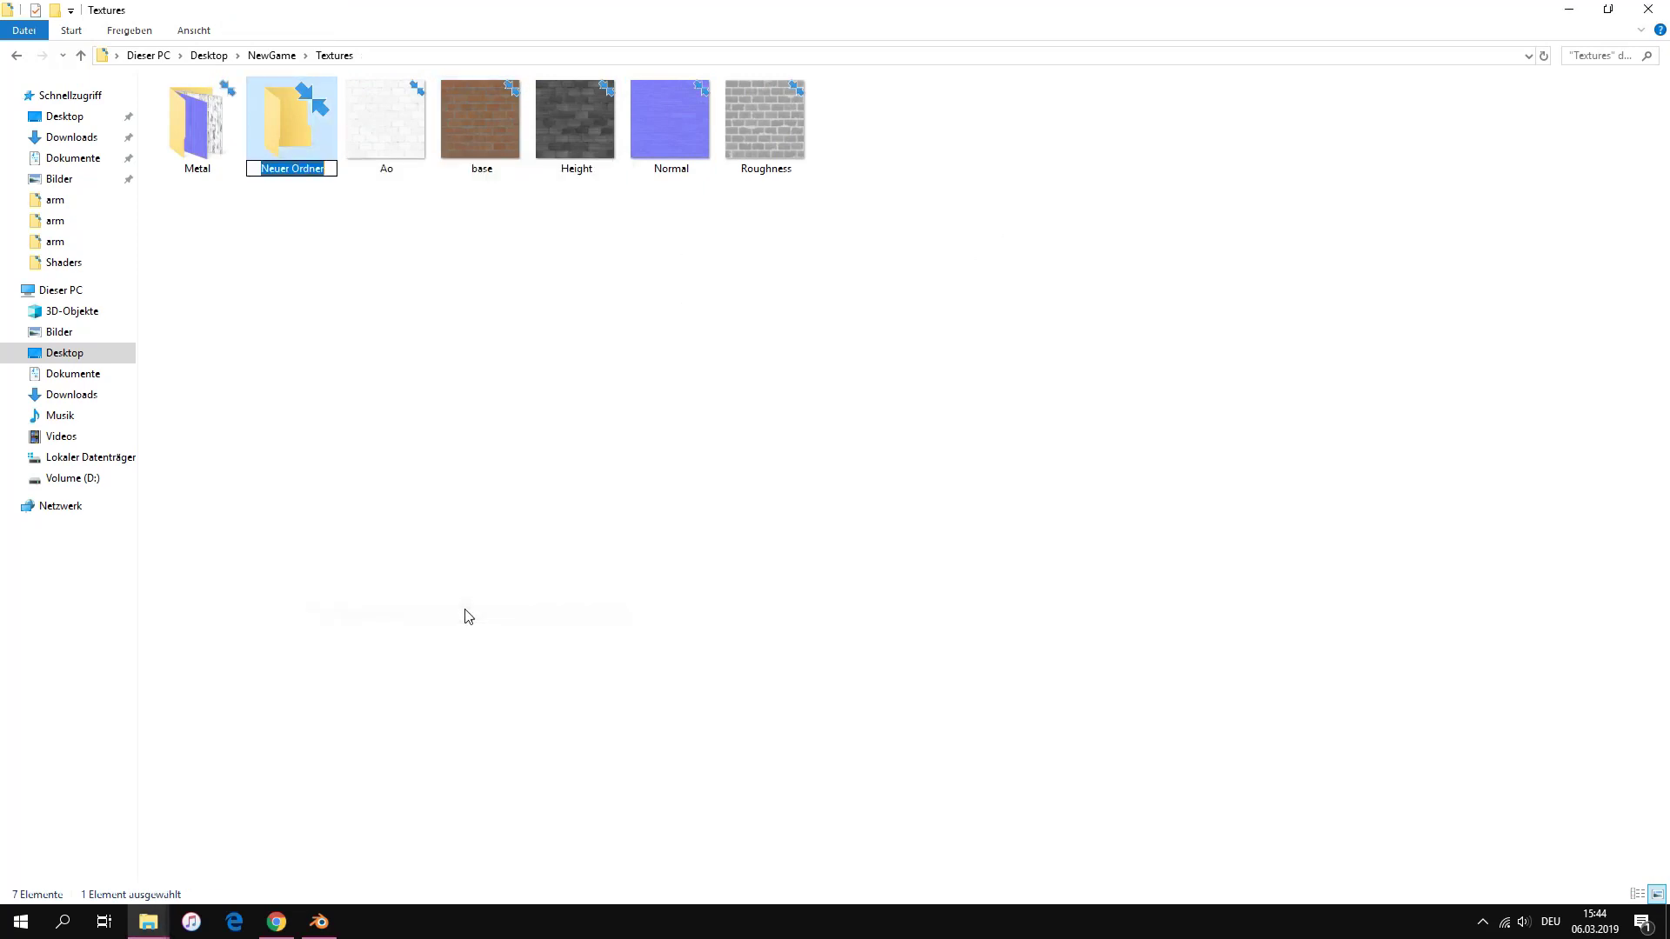
type("Brick")
key("Return")
left_click_drag(1273, 239, 409, 132)
left_click_drag(400, 131, 176, 154)
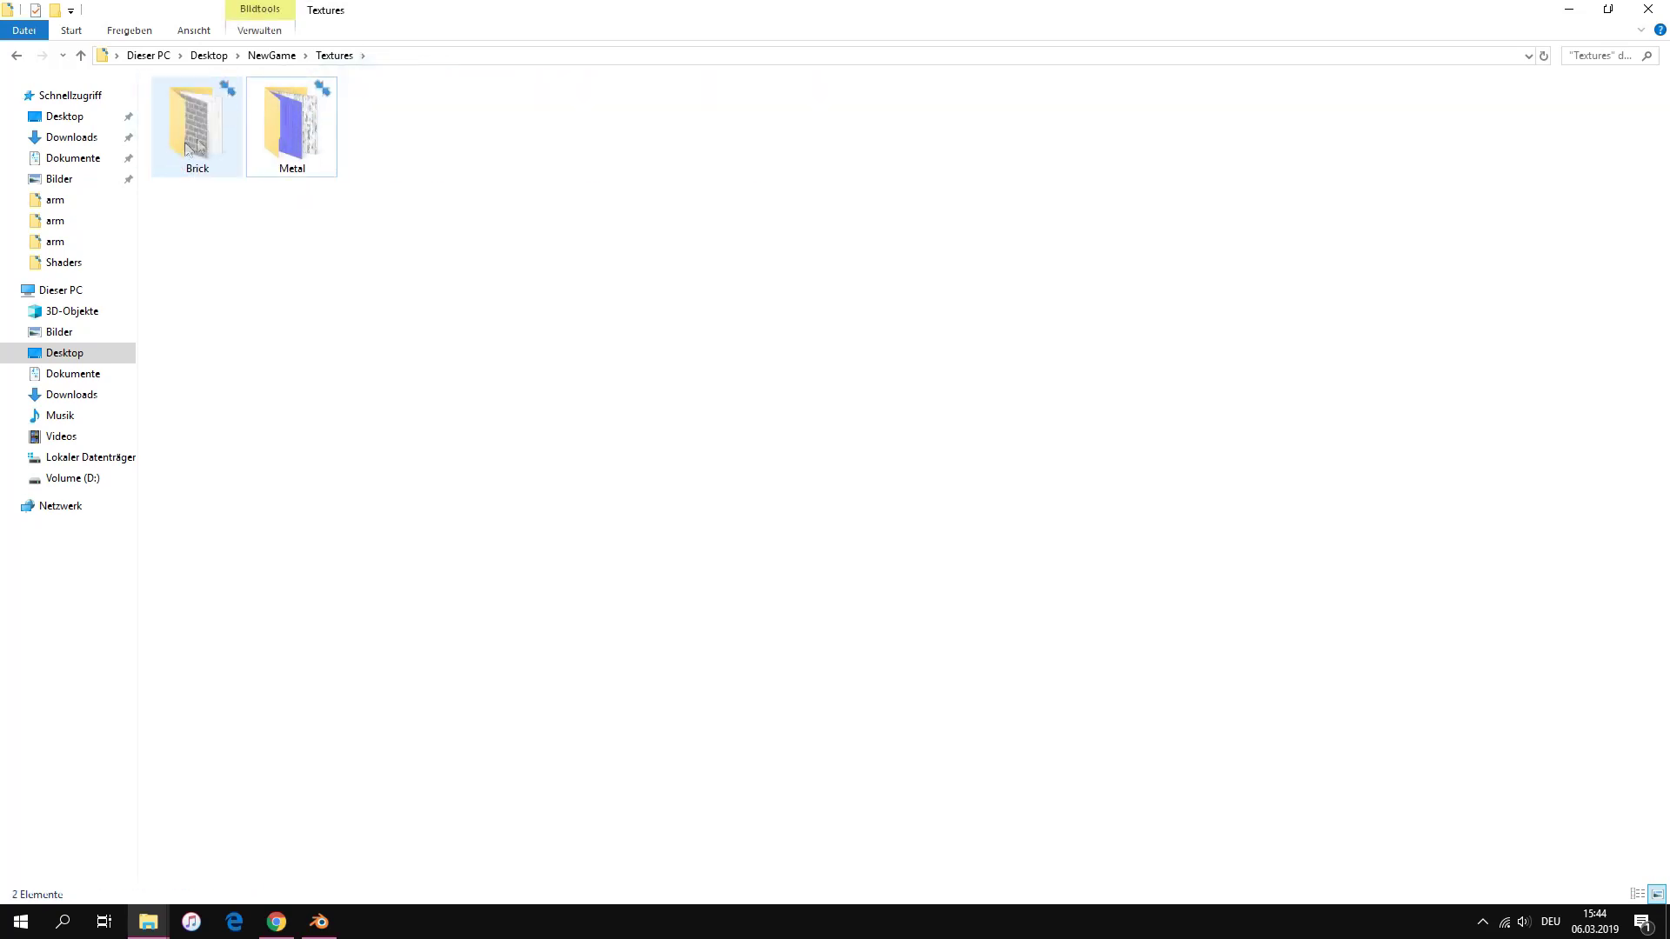
Open the Metal folder and rename the albedo map as baseMetal
double_click(293, 134)
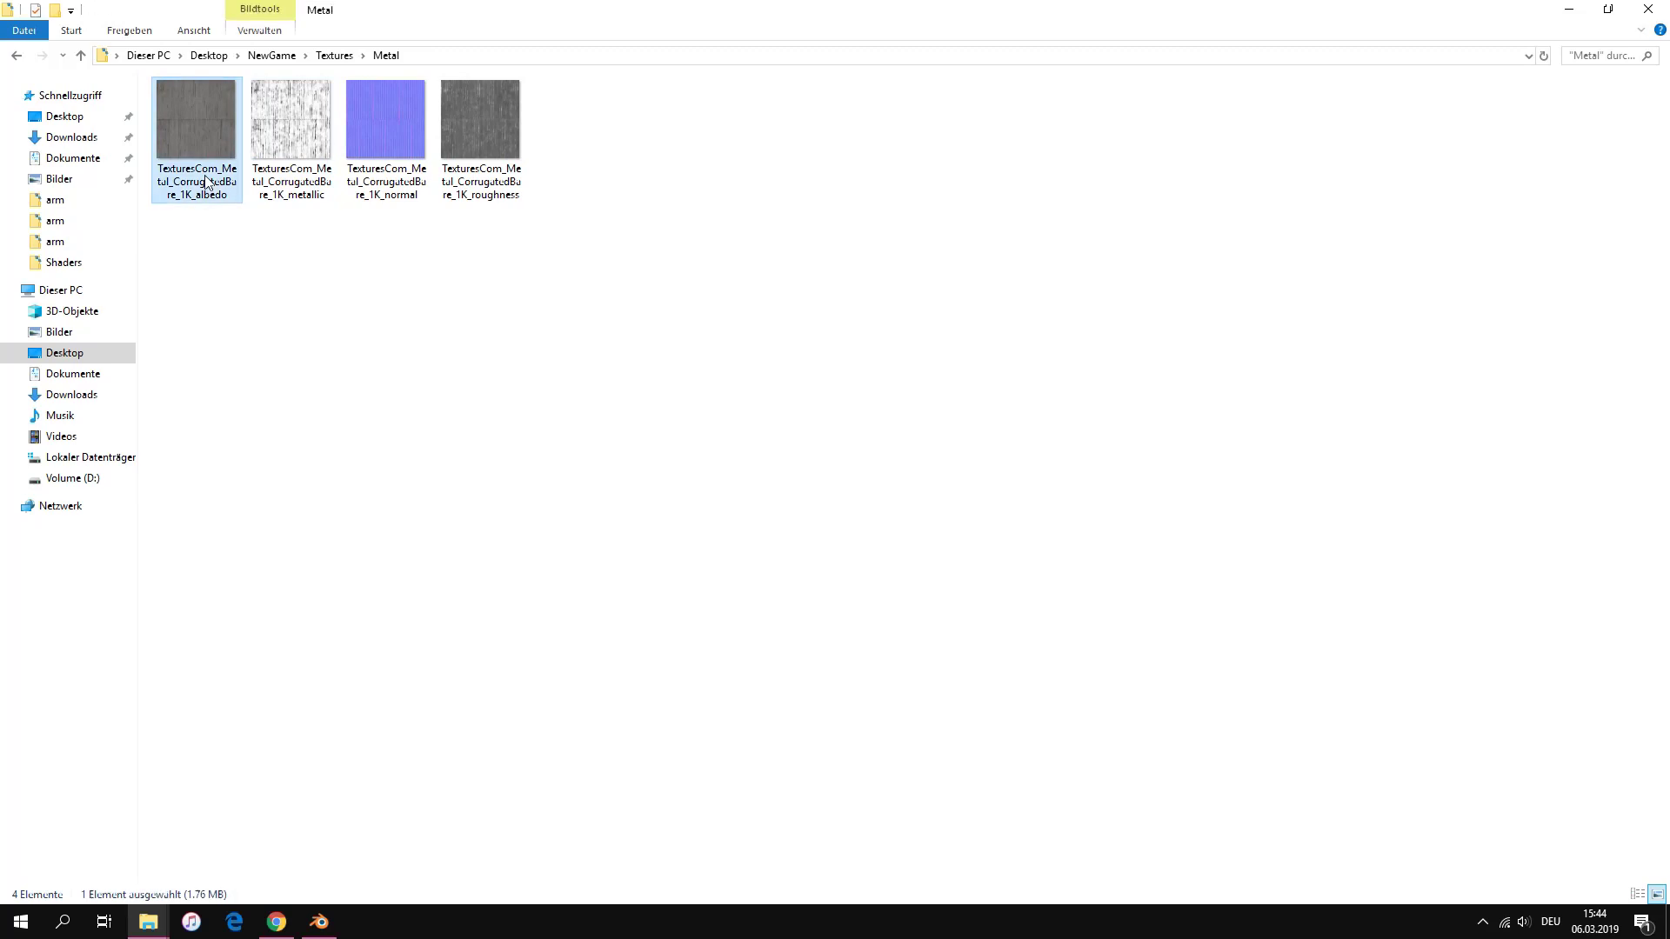
left_click_drag(711, 288, 190, 134)
left_click(248, 341)
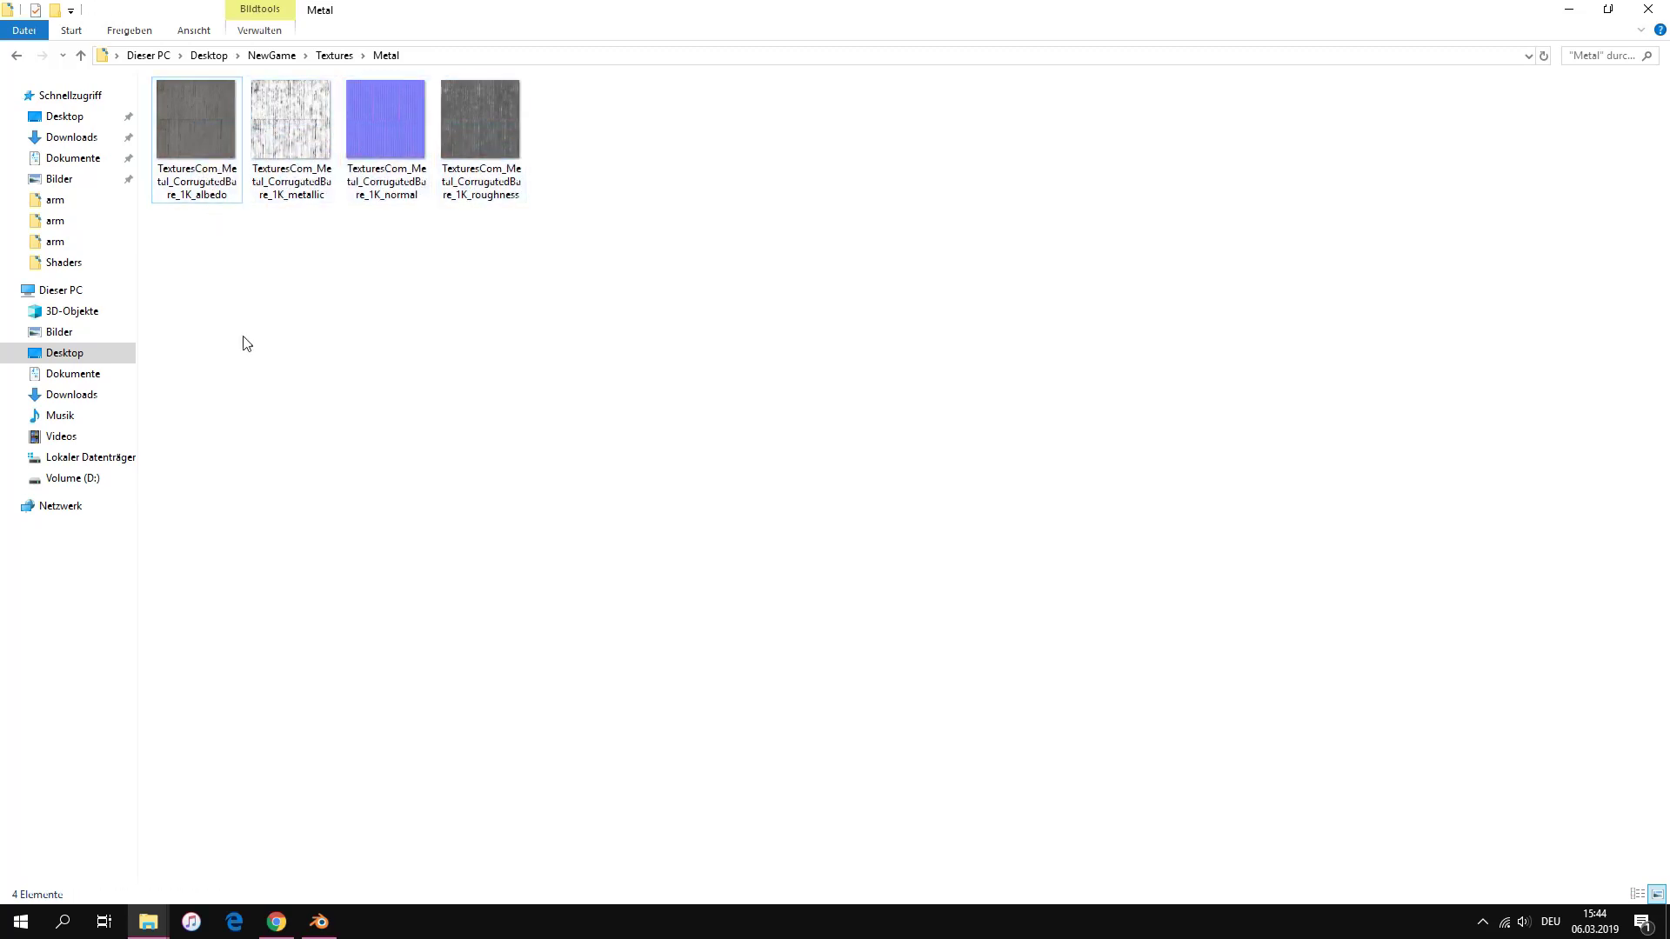
left_click(219, 149)
right_click(219, 149)
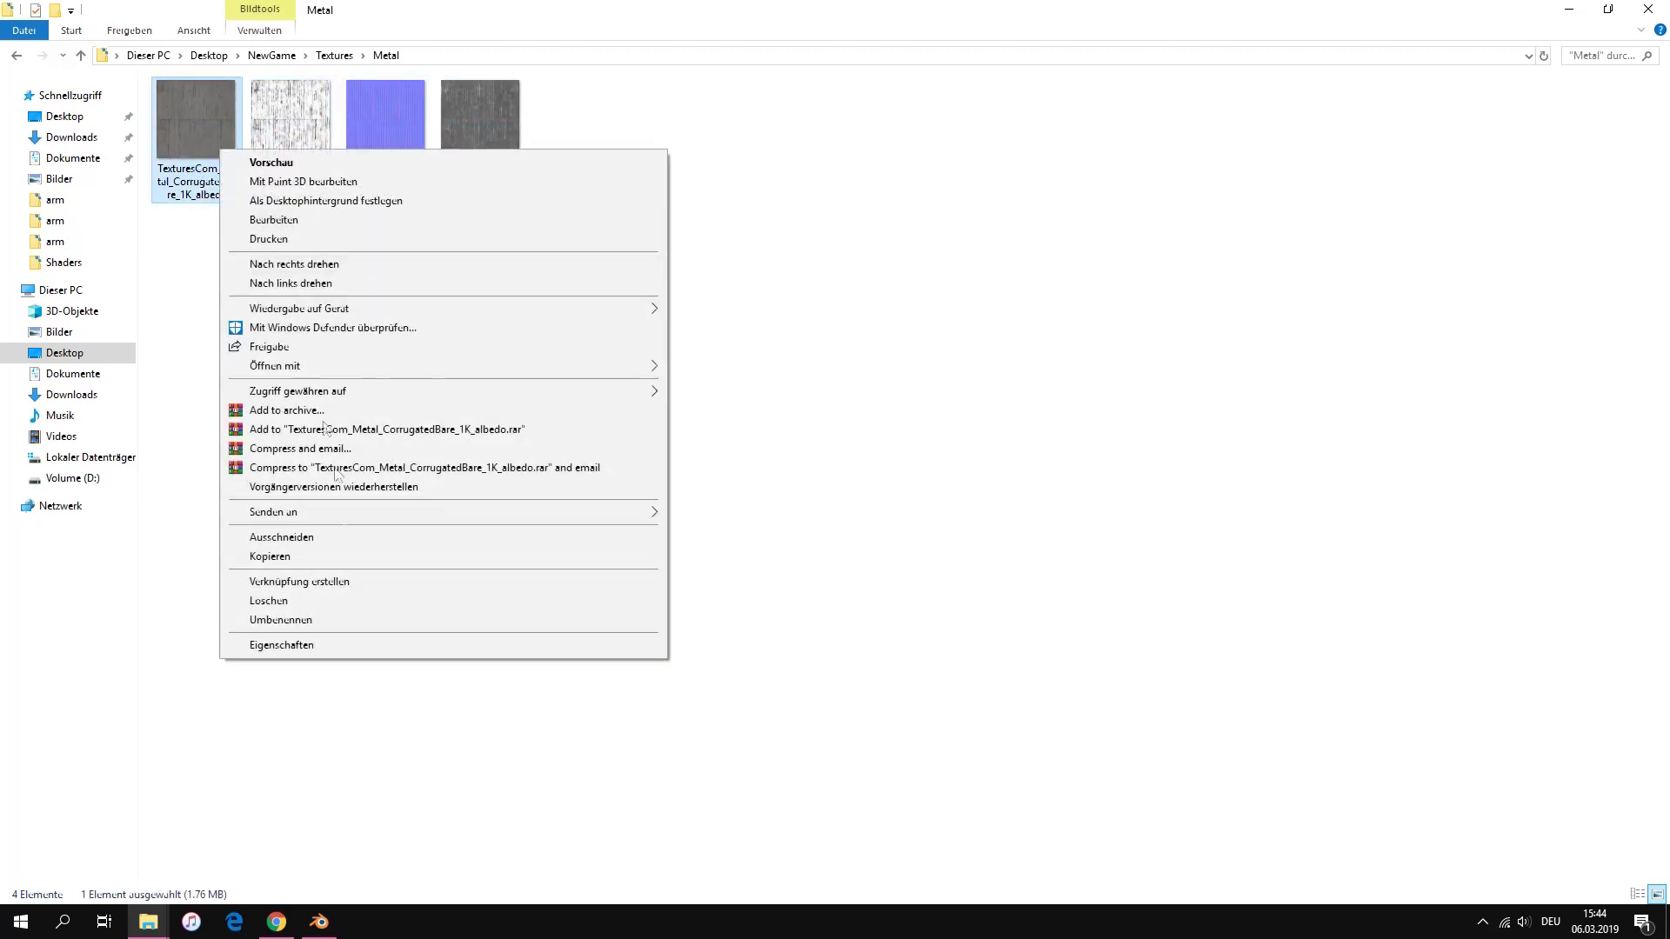
left_click(362, 624)
type("base")
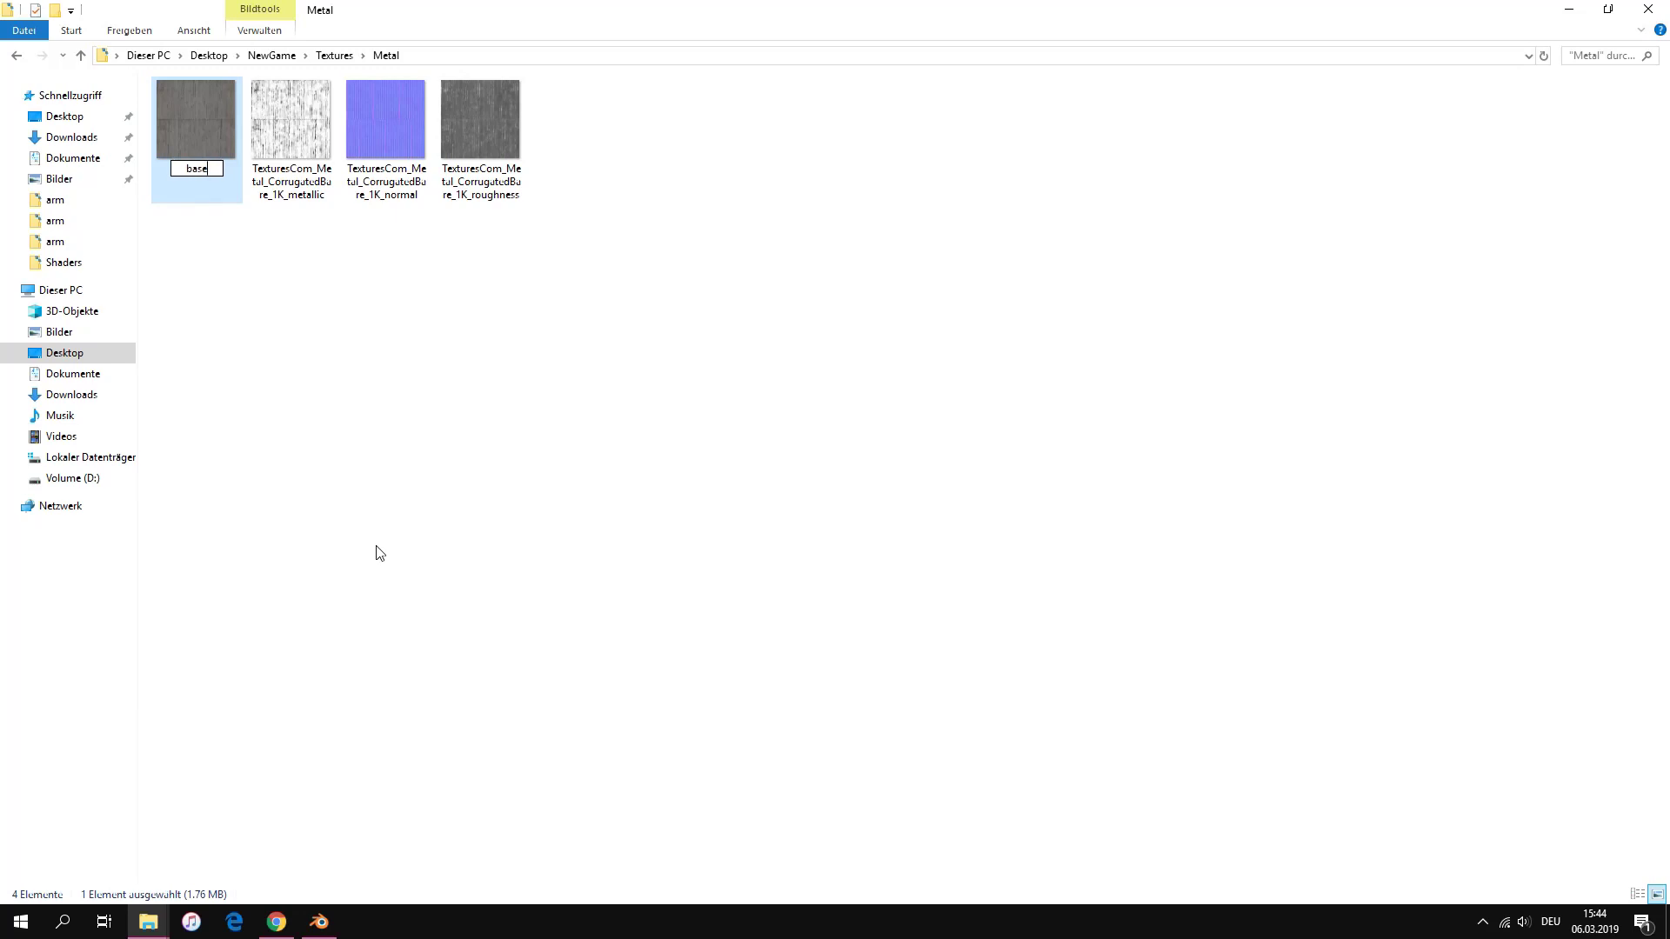
type("Metal")
key("Return")
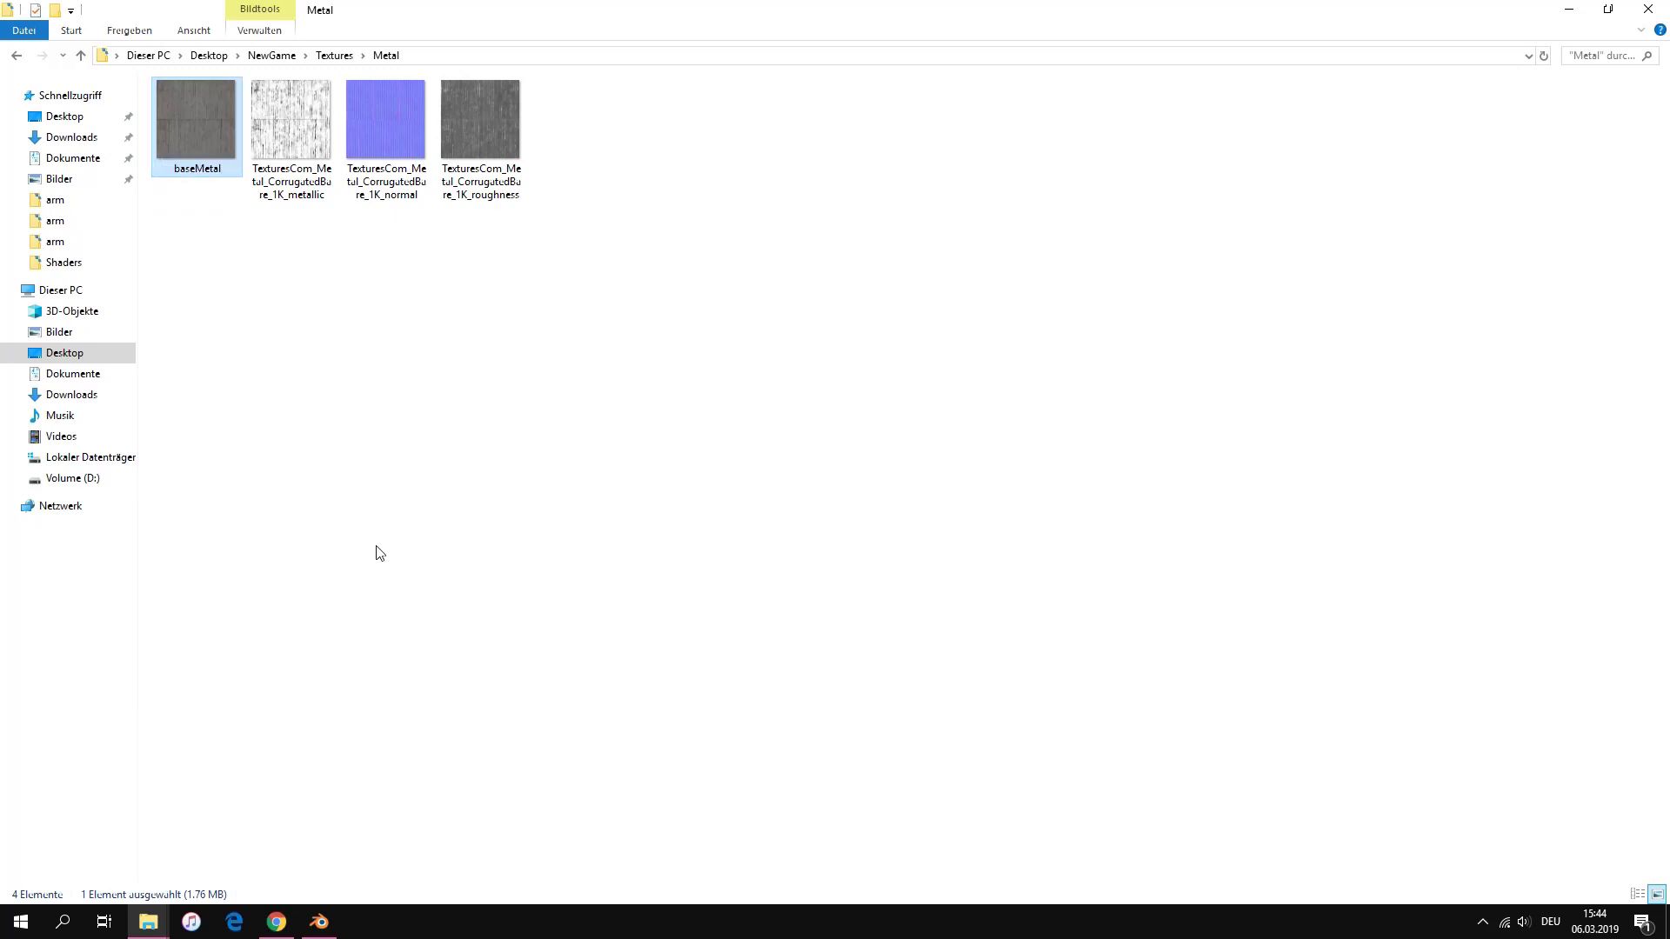
Rename the metallic map as MetallicMetal and the normal map as normalMetal
right_click(302, 178)
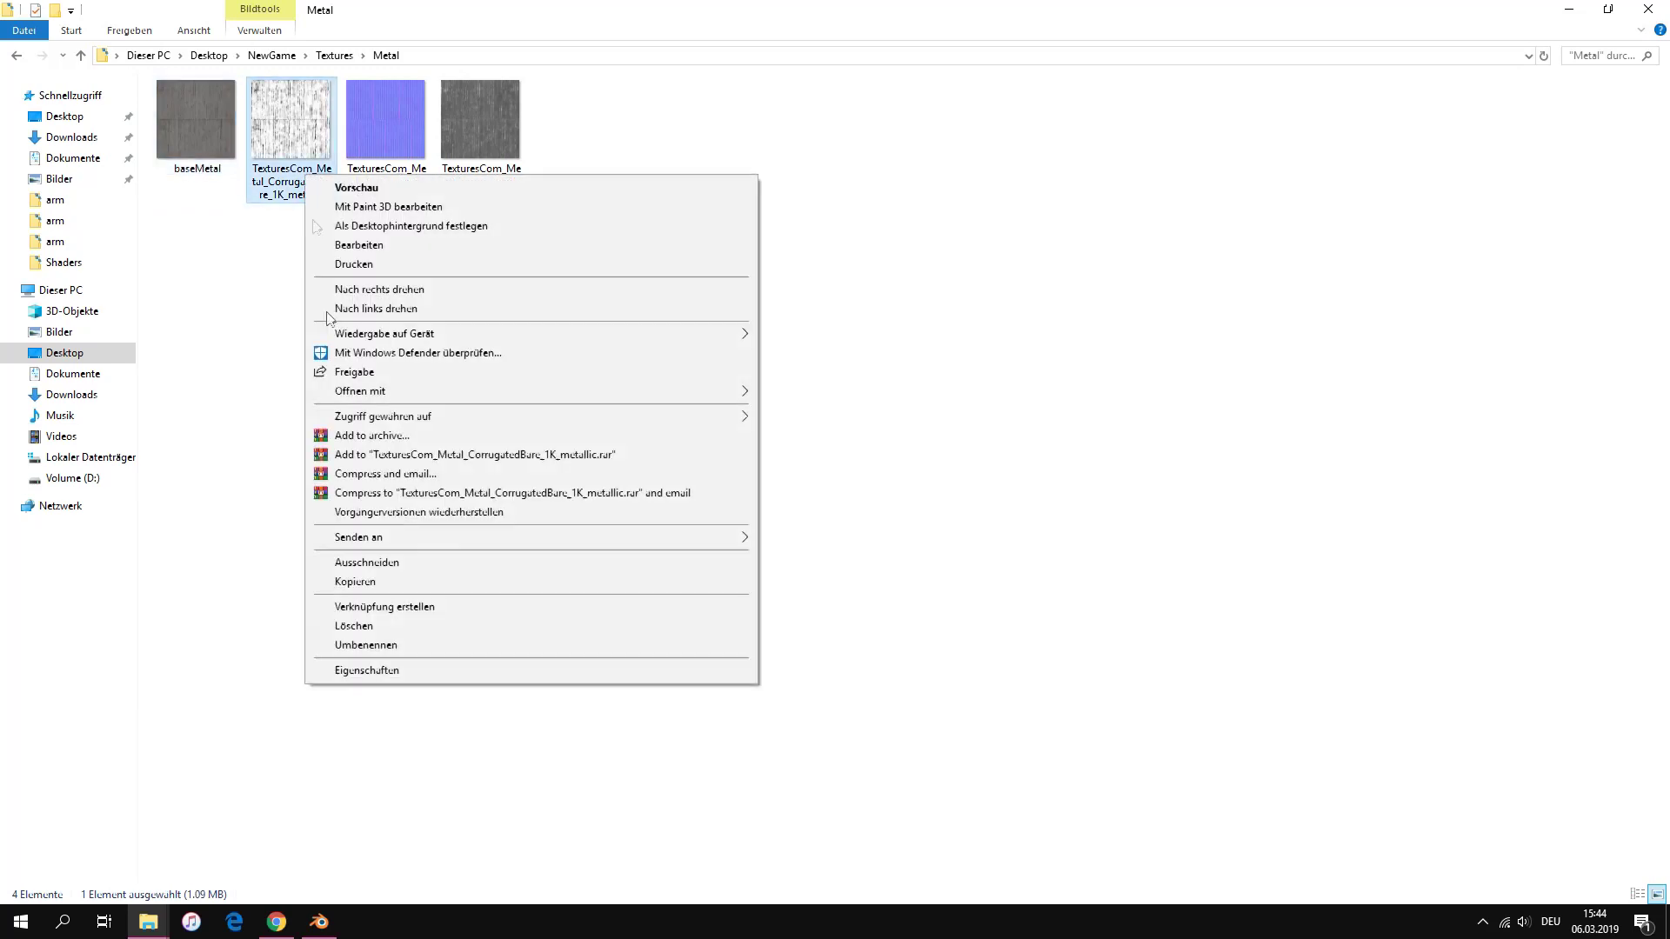
left_click(400, 643)
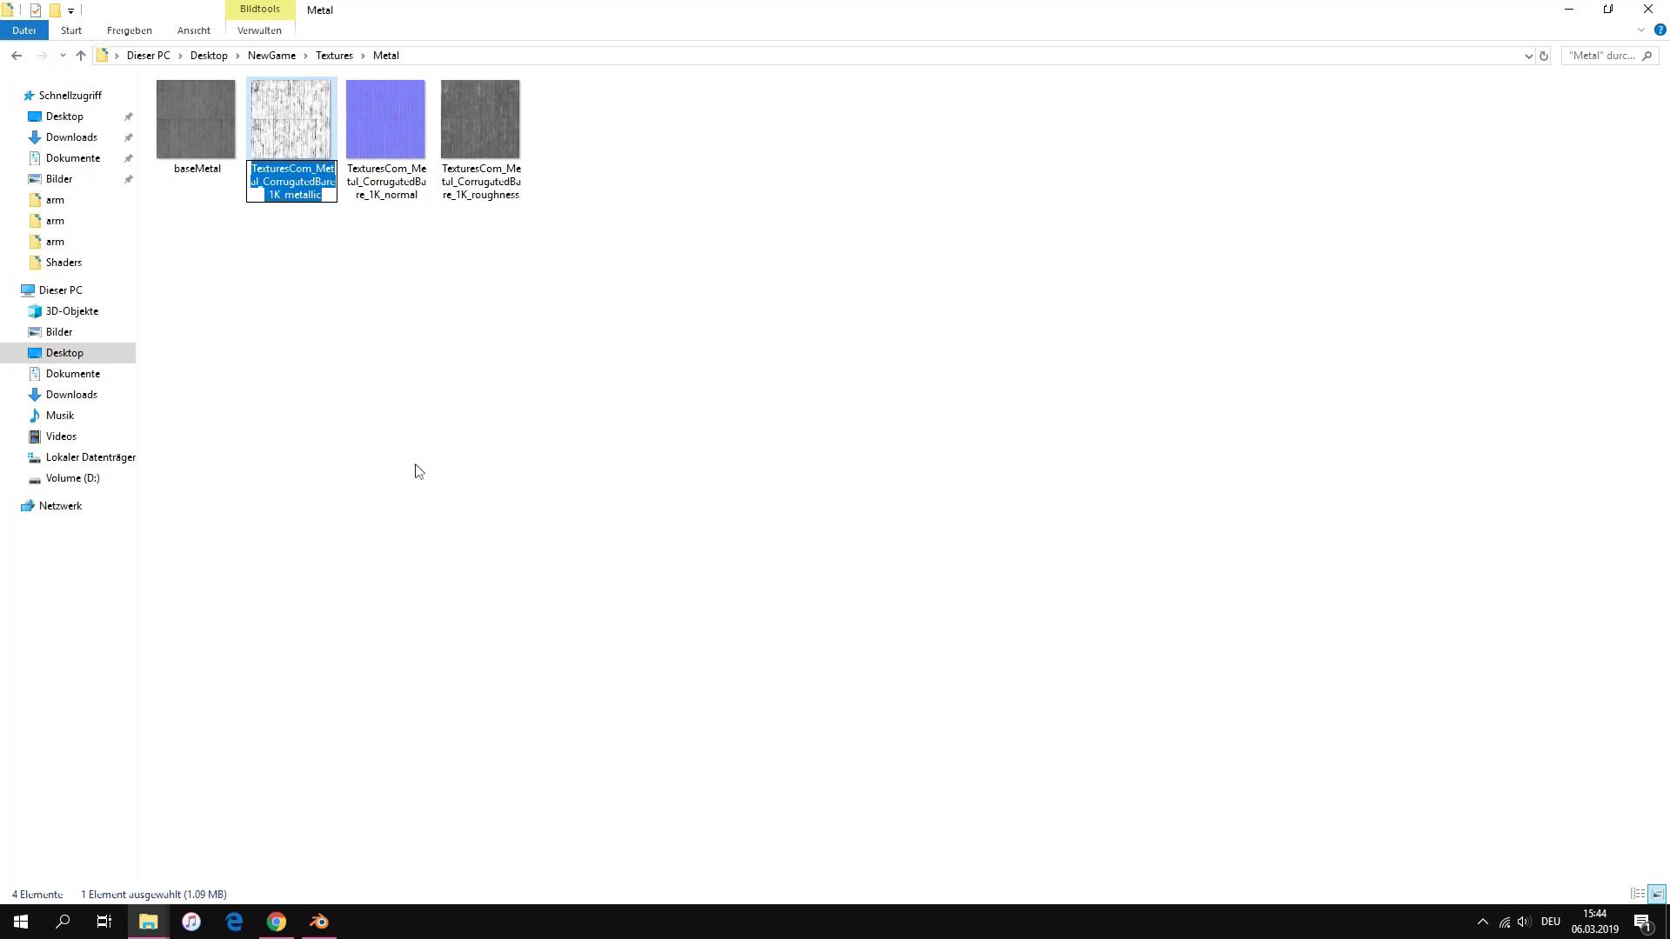
type("MetallicMetal")
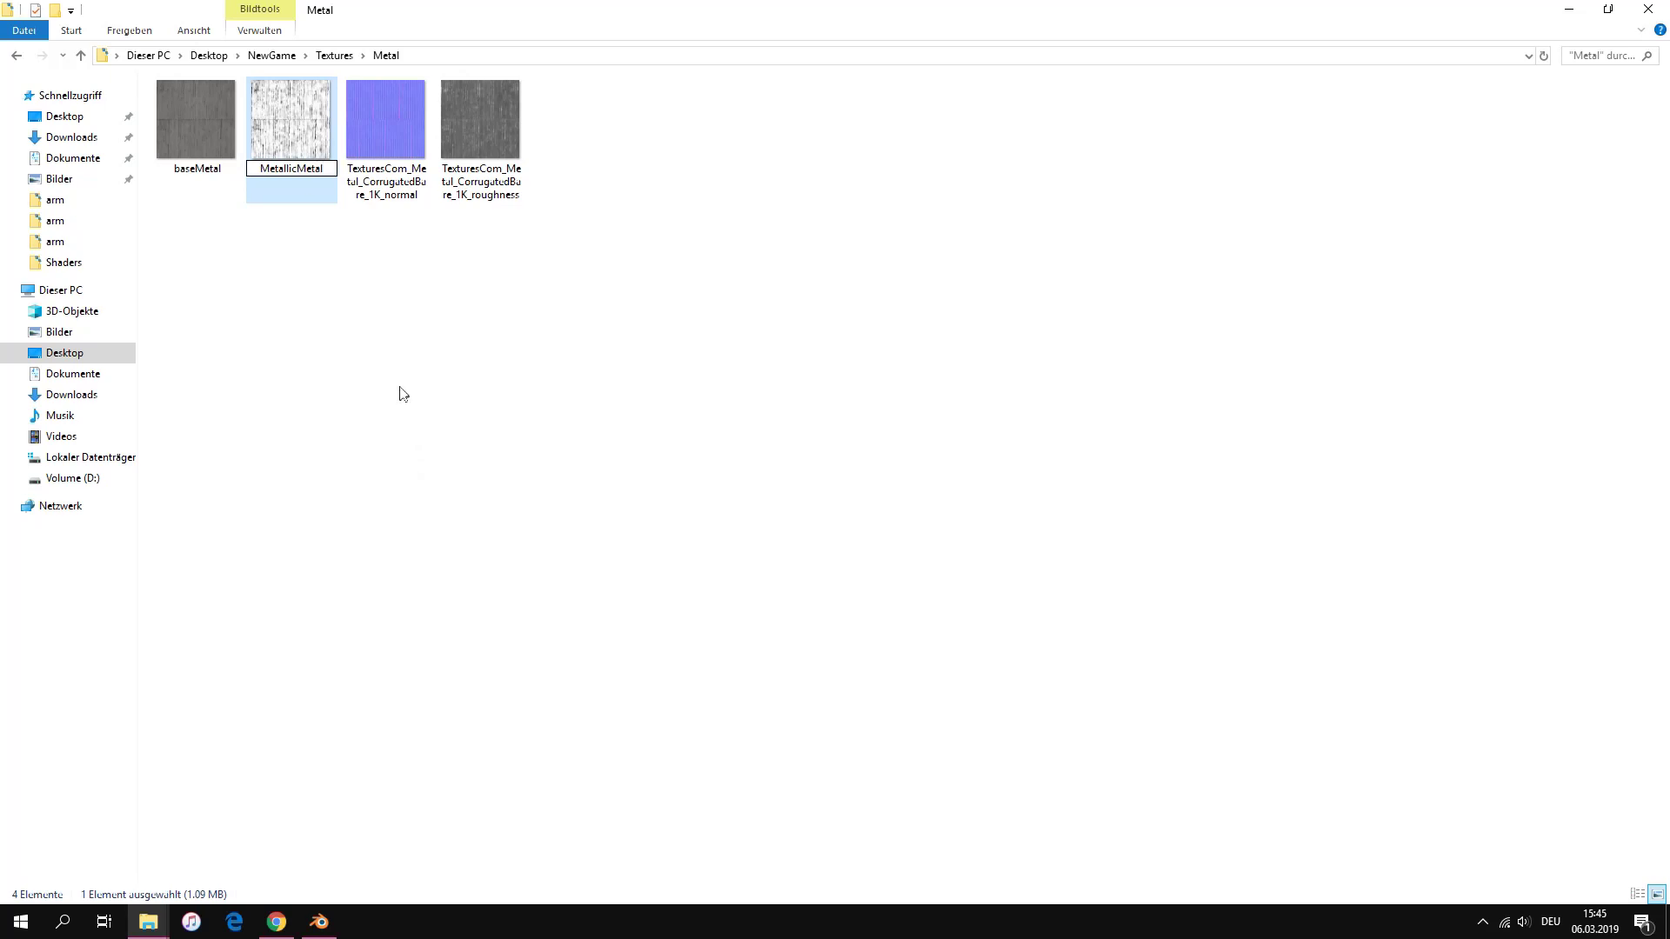
left_click(396, 179)
right_click(396, 179)
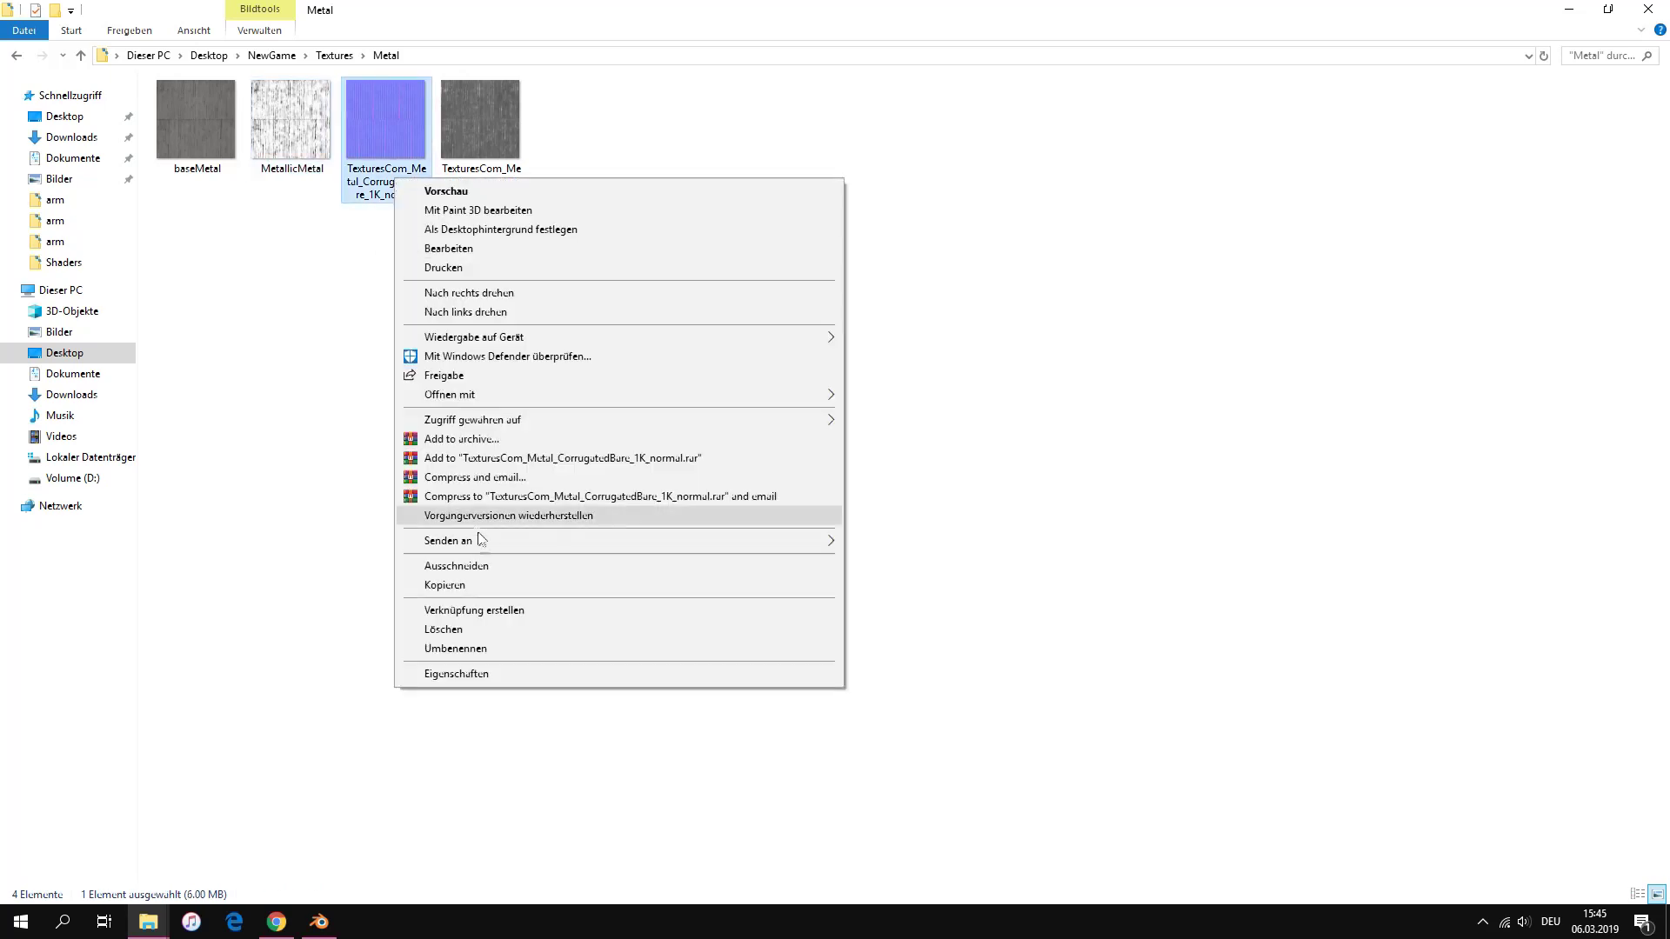
left_click(489, 645)
type("normalMetal")
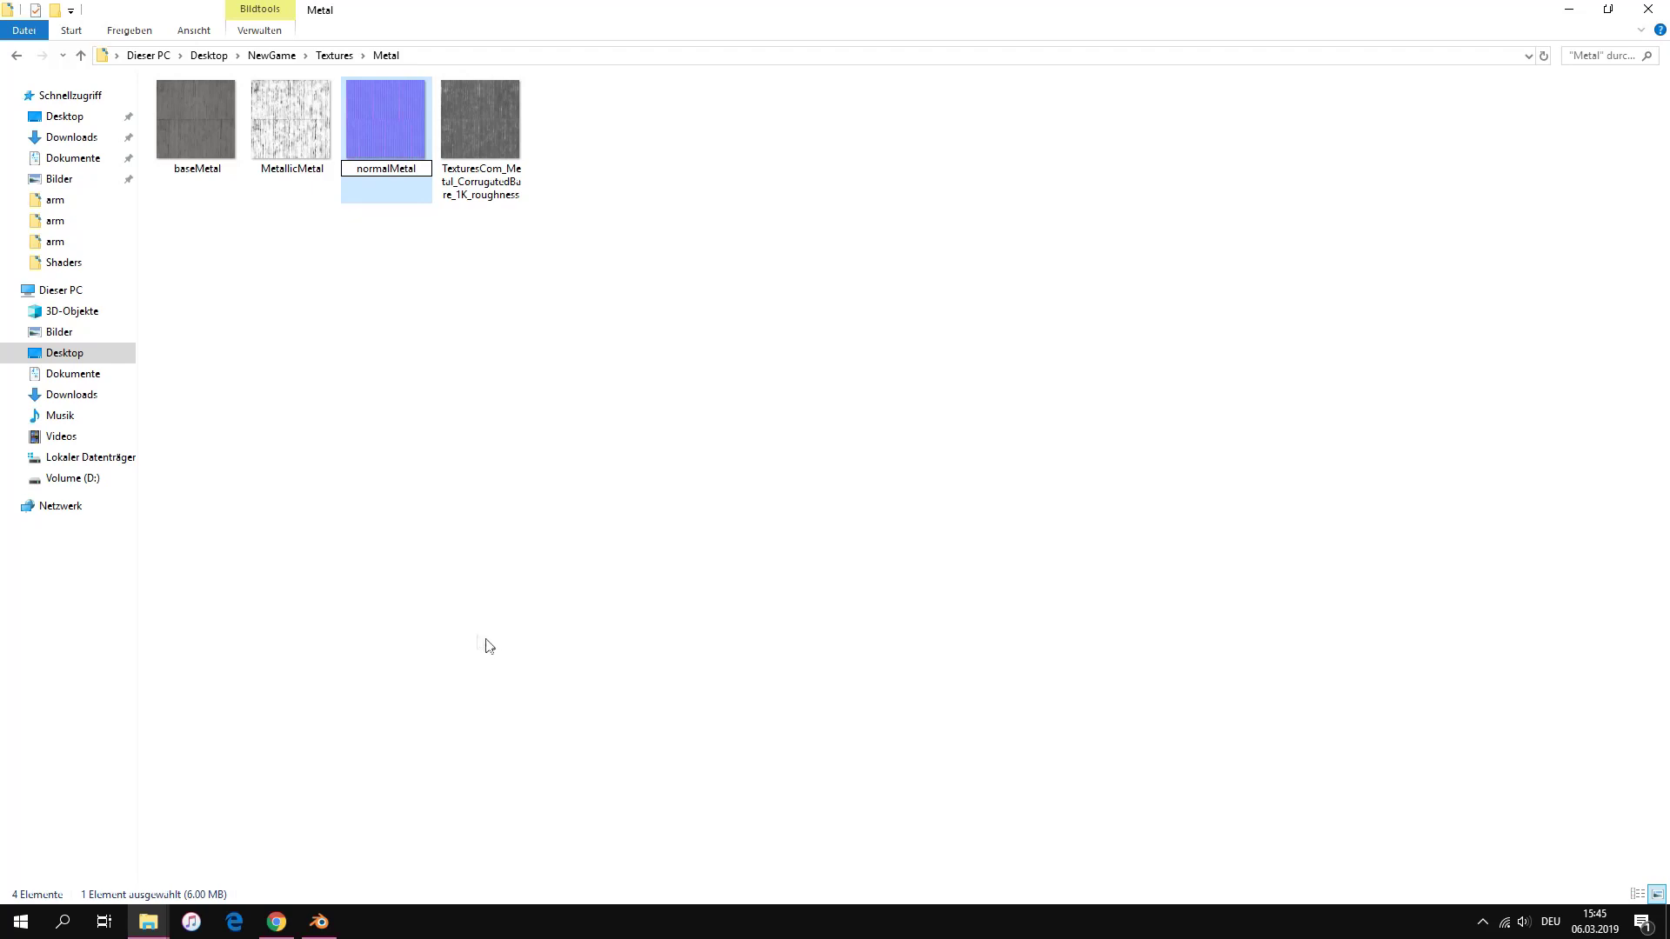
key("Return")
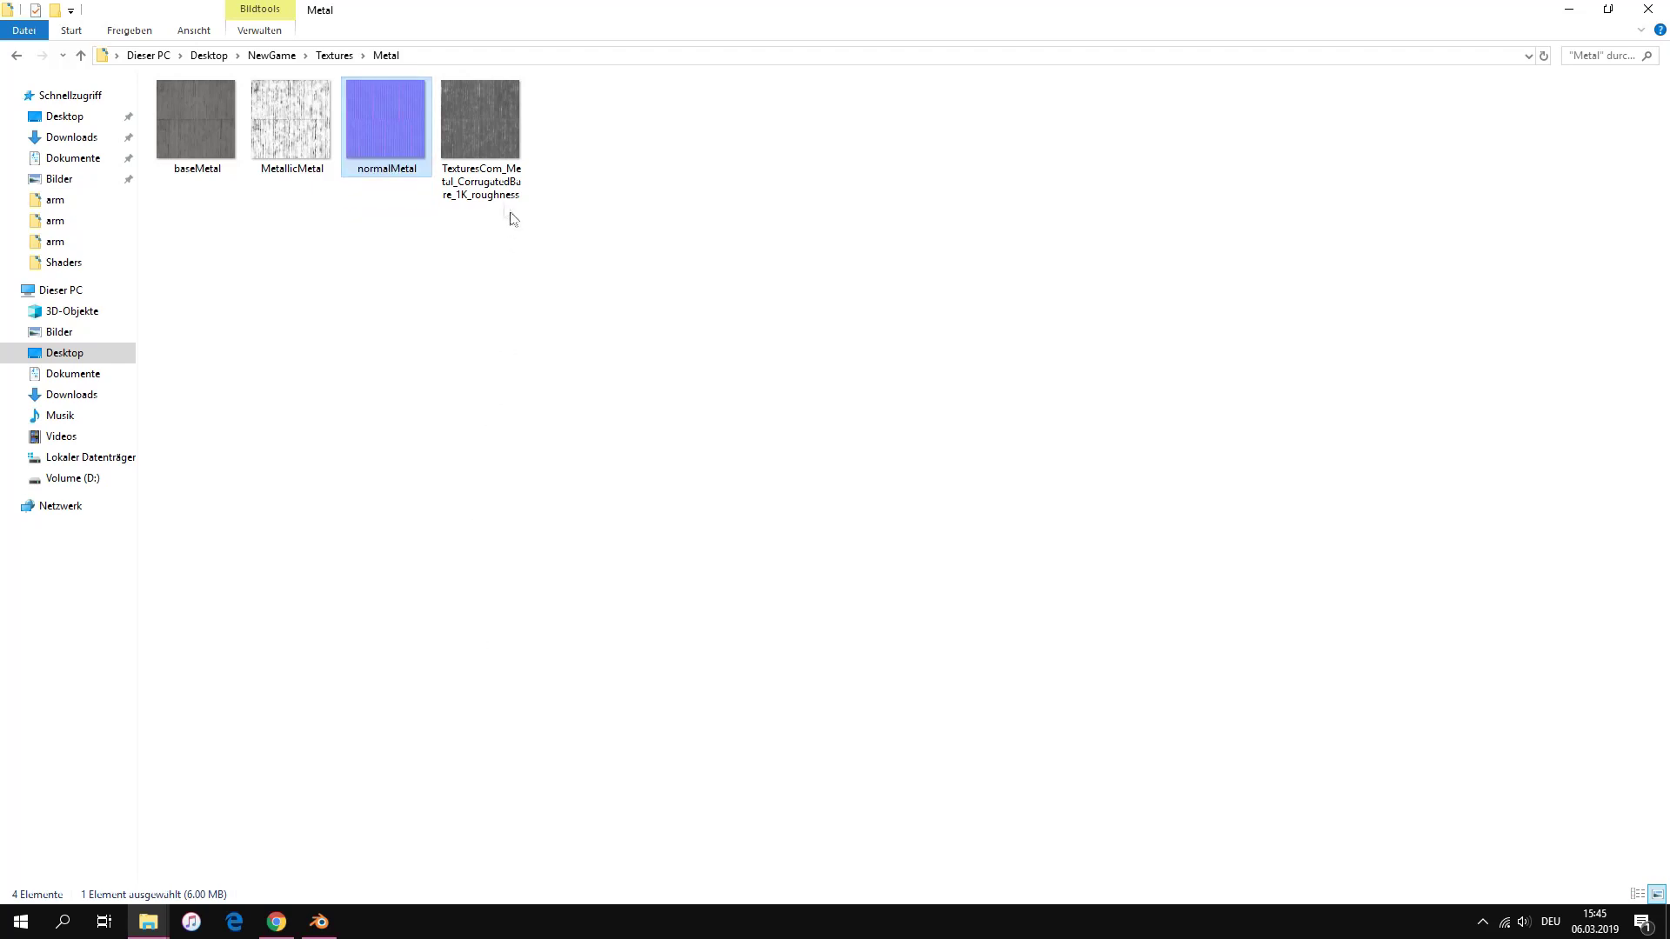
Rename the roughness map as roughnessMetal
right_click(503, 213)
left_click(567, 648)
type("R")
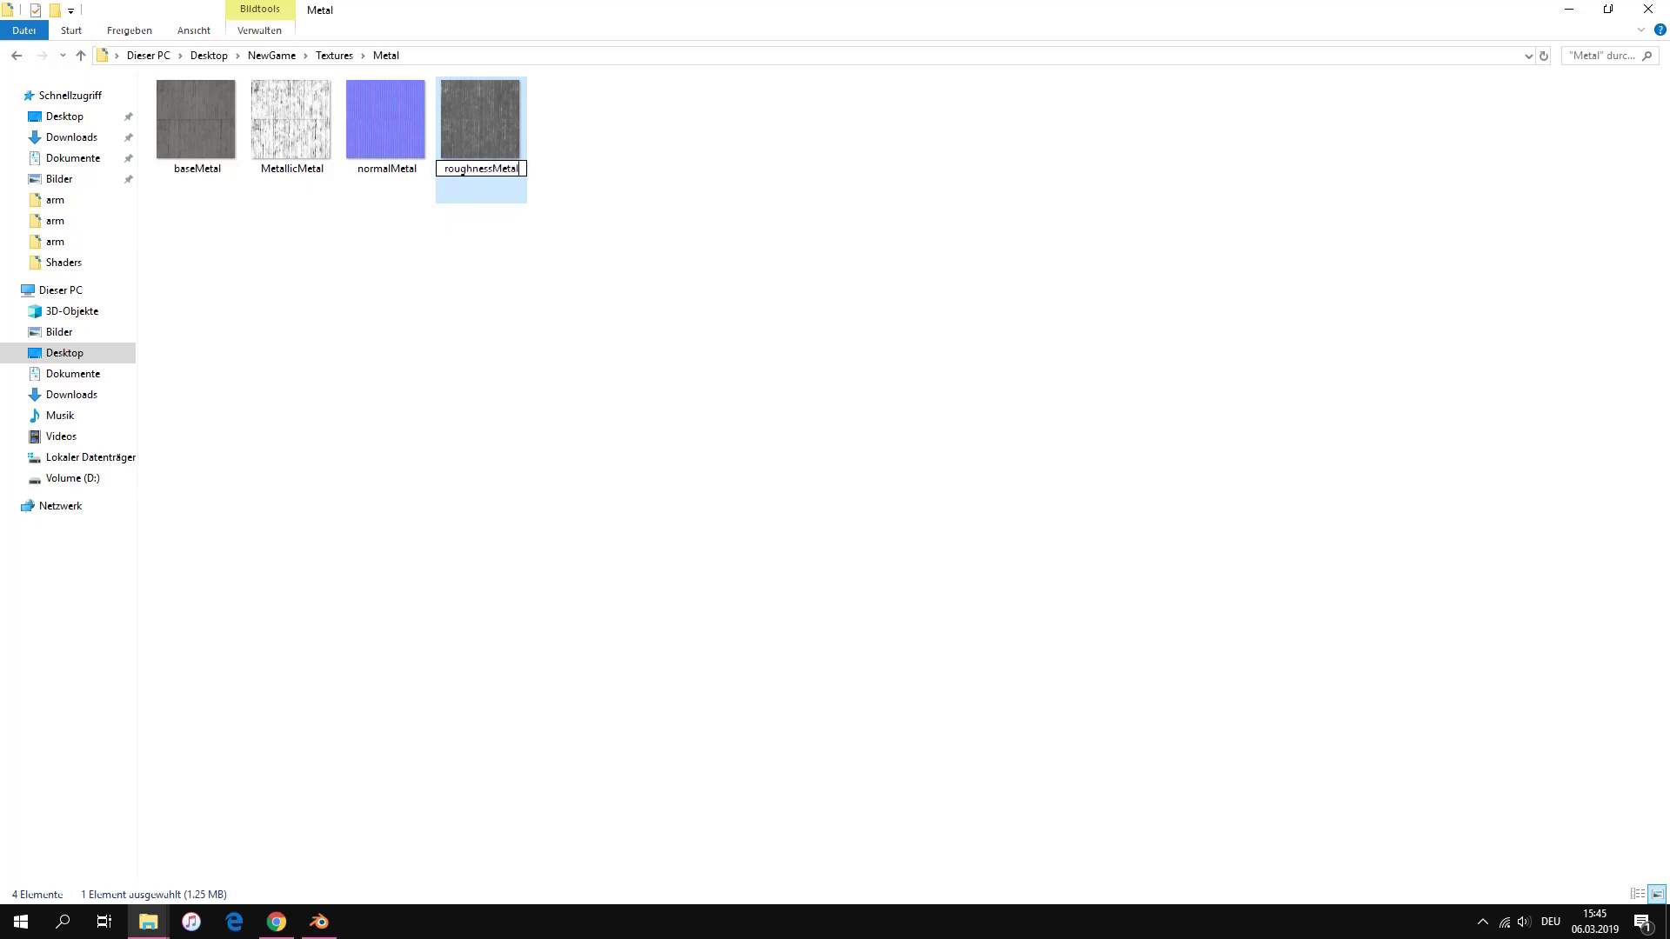
key("Return")
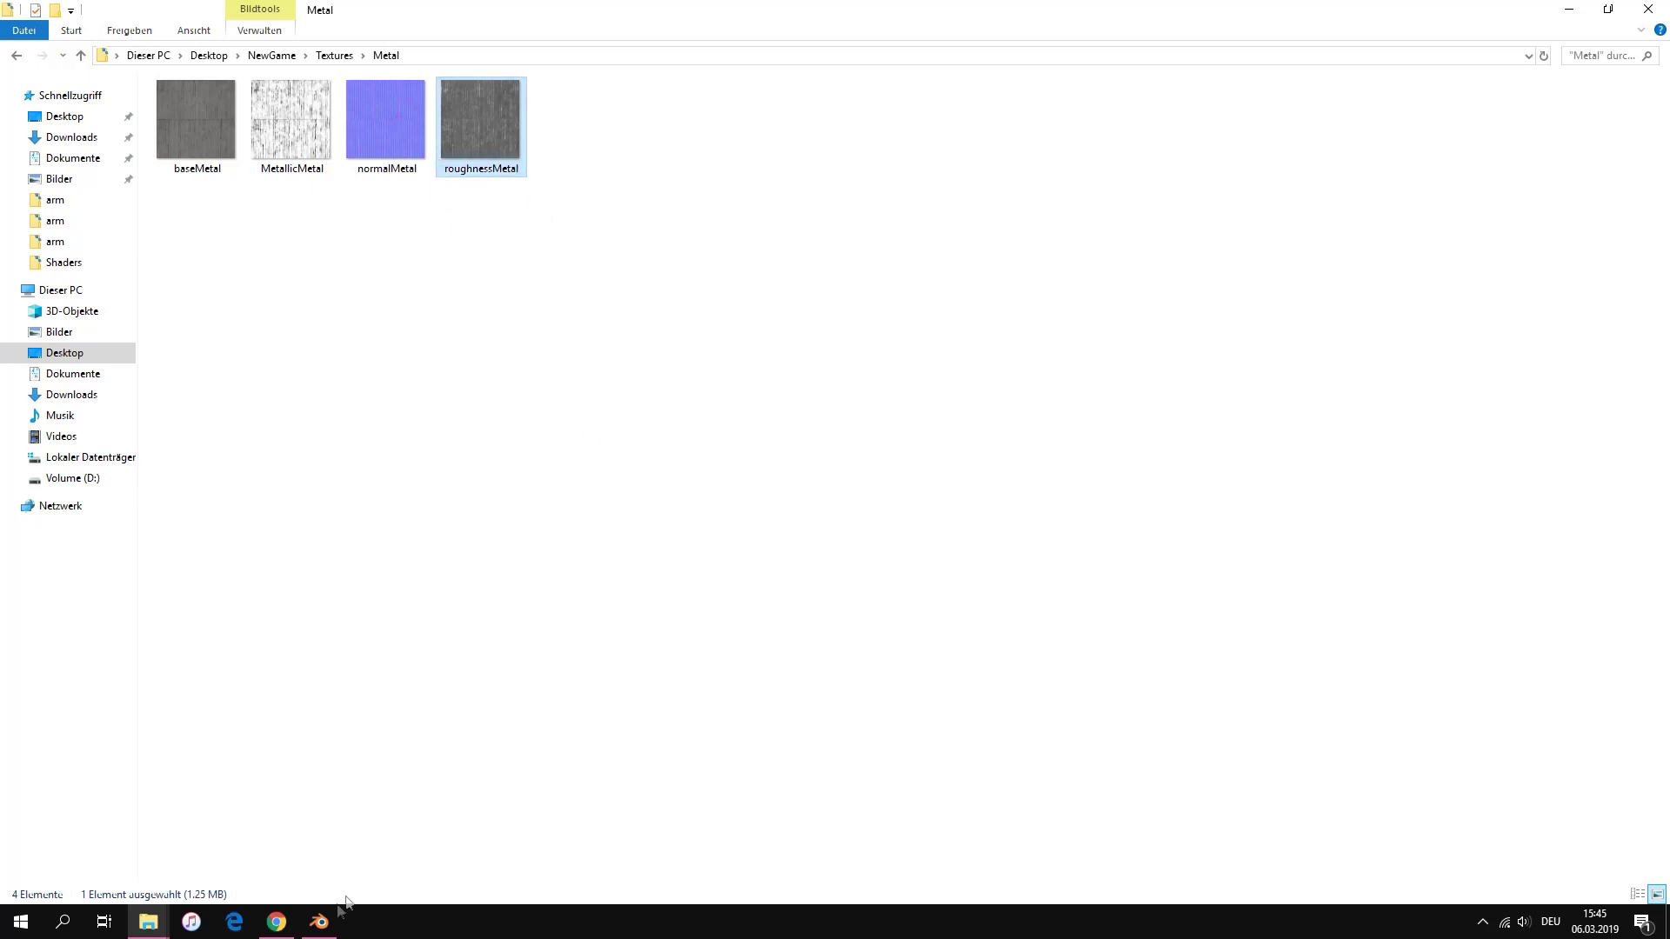
Switch to Blender and delete the base, Roughness, Normal and Height image texture nodes from BrickMaterial
left_click(319, 922)
middle_click_drag(1004, 540, 891, 379)
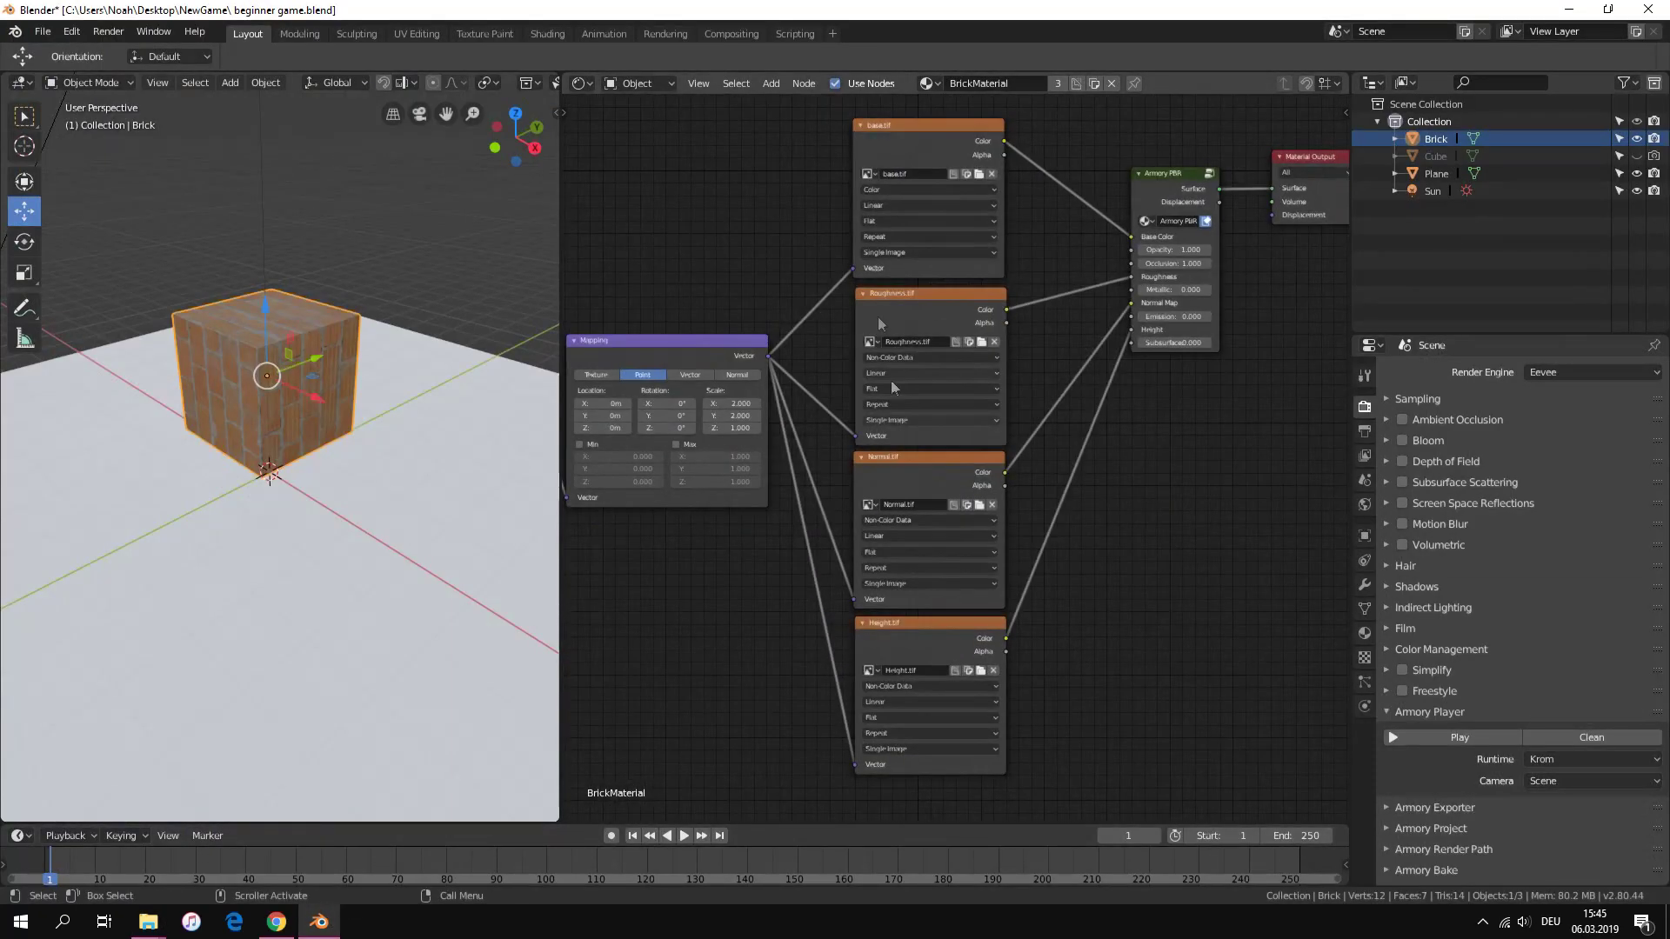
left_click(906, 140)
key("x")
left_click(931, 306)
key("x")
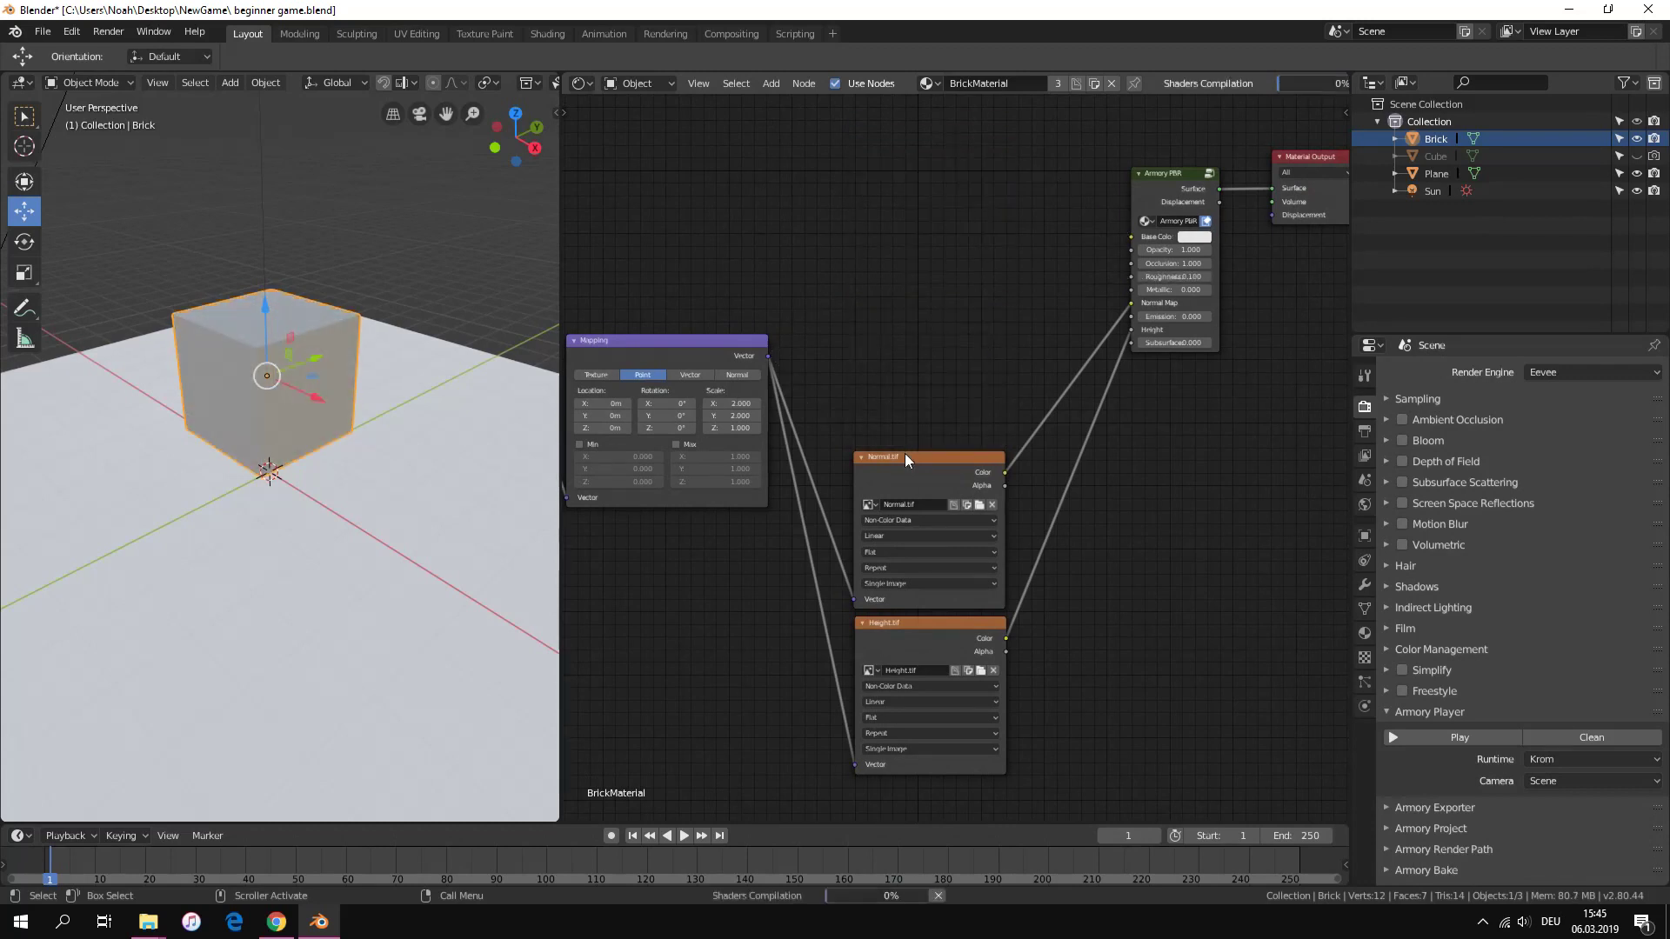
left_click(900, 532)
key("x")
left_click(912, 635)
key("x")
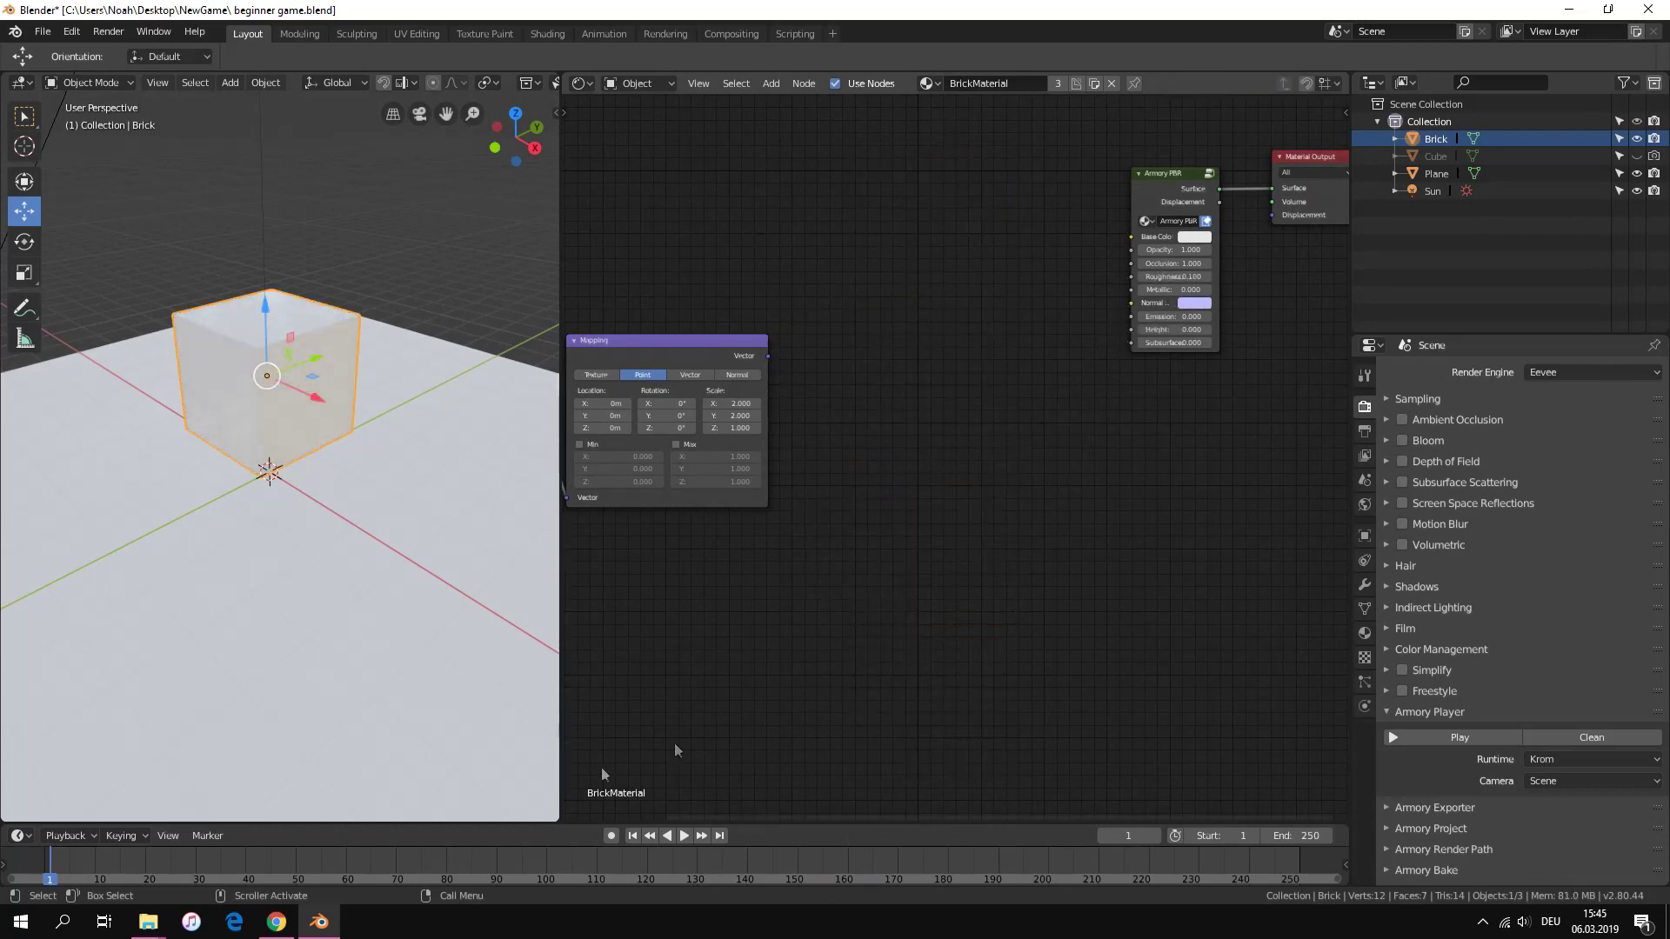
Close the Downloads folder window and bring baseMetal from the Metal folder into the BrickMaterial node graph as an image texture
mouse_move(148, 922)
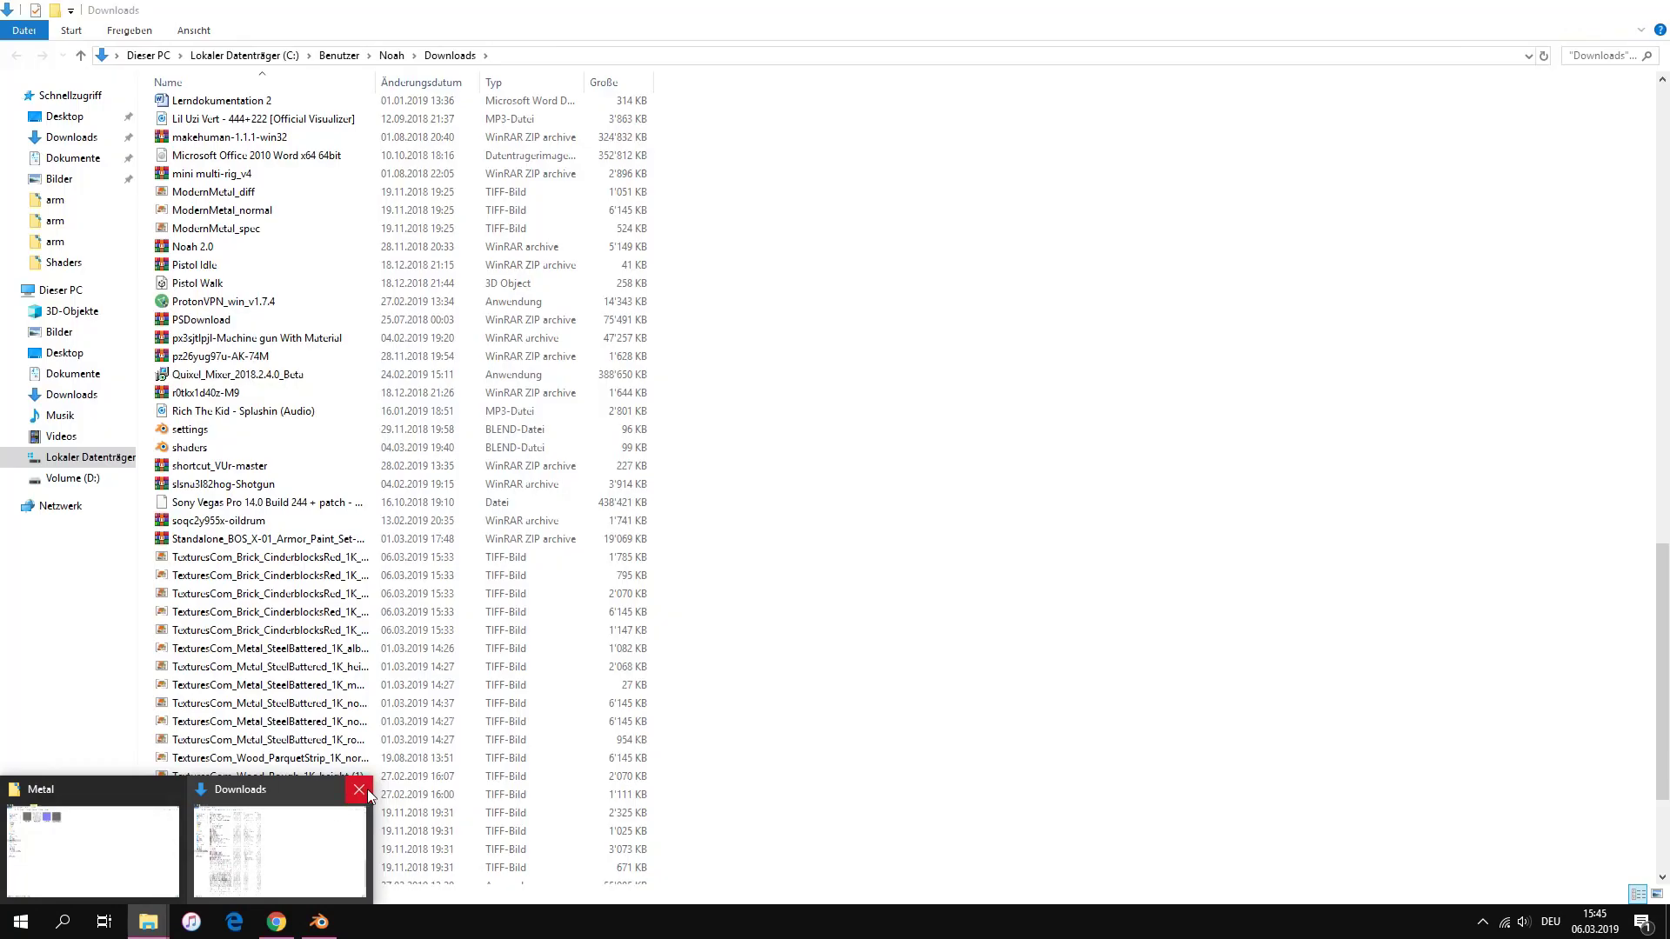
left_click(364, 789)
left_click(202, 839)
left_click(217, 106)
left_click_drag(217, 107, 880, 206)
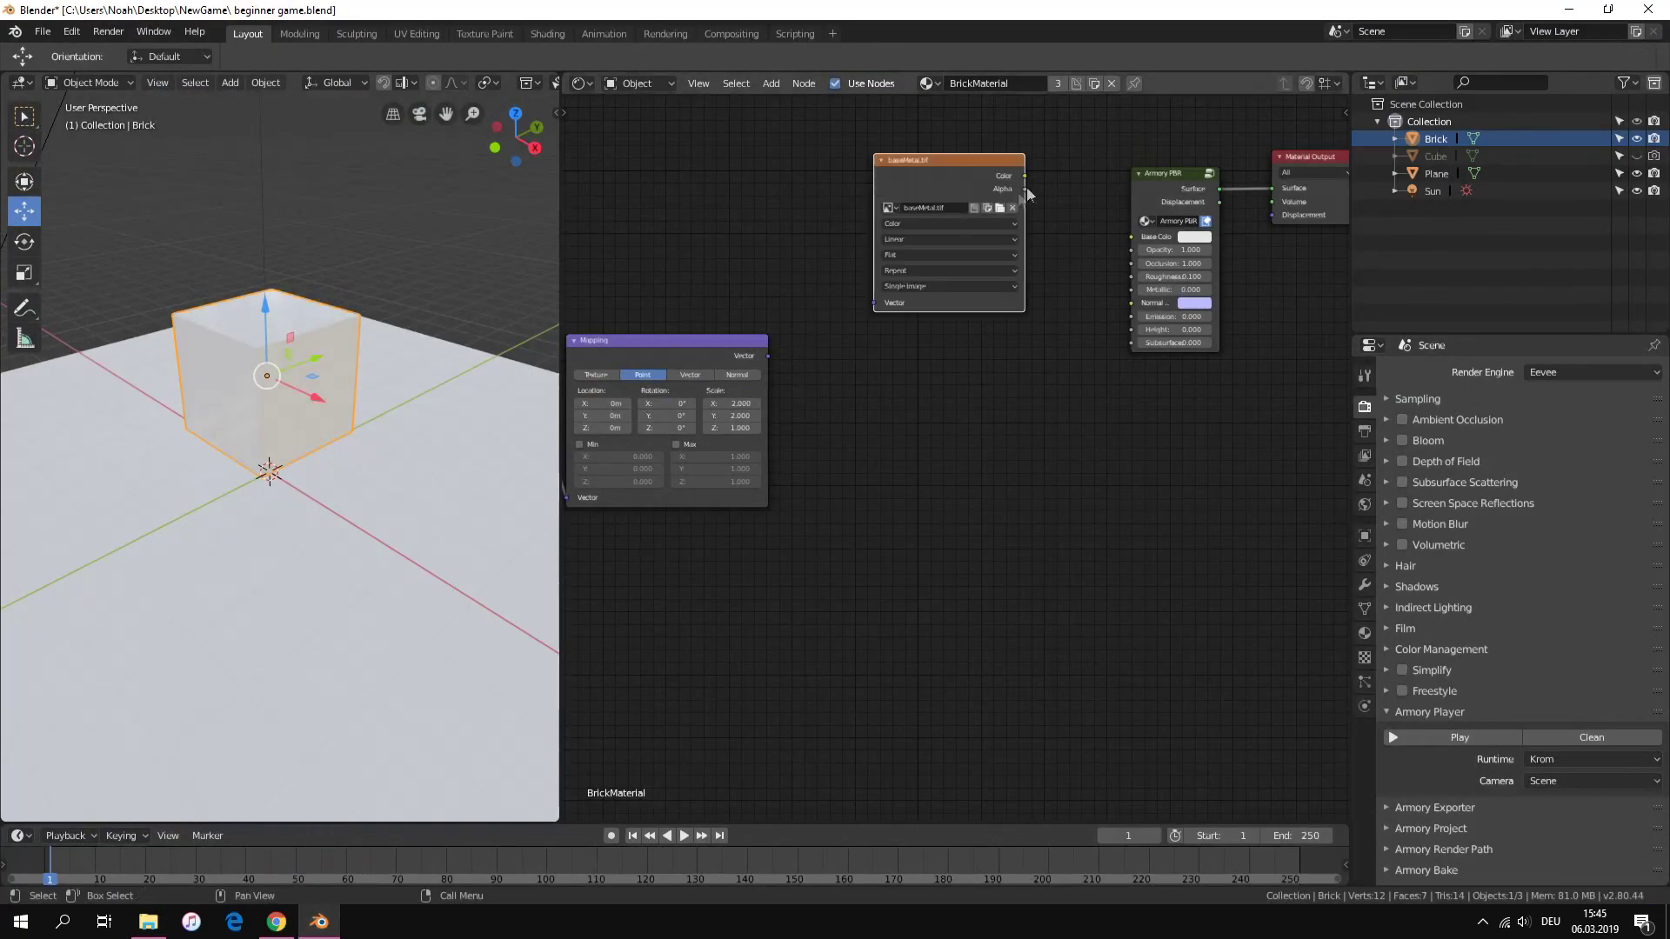
Connect the baseMetal Color output to the Armory PBR Base Color and the Mapping Vector output to the texture's Vector input
left_click_drag(1025, 176, 1131, 236)
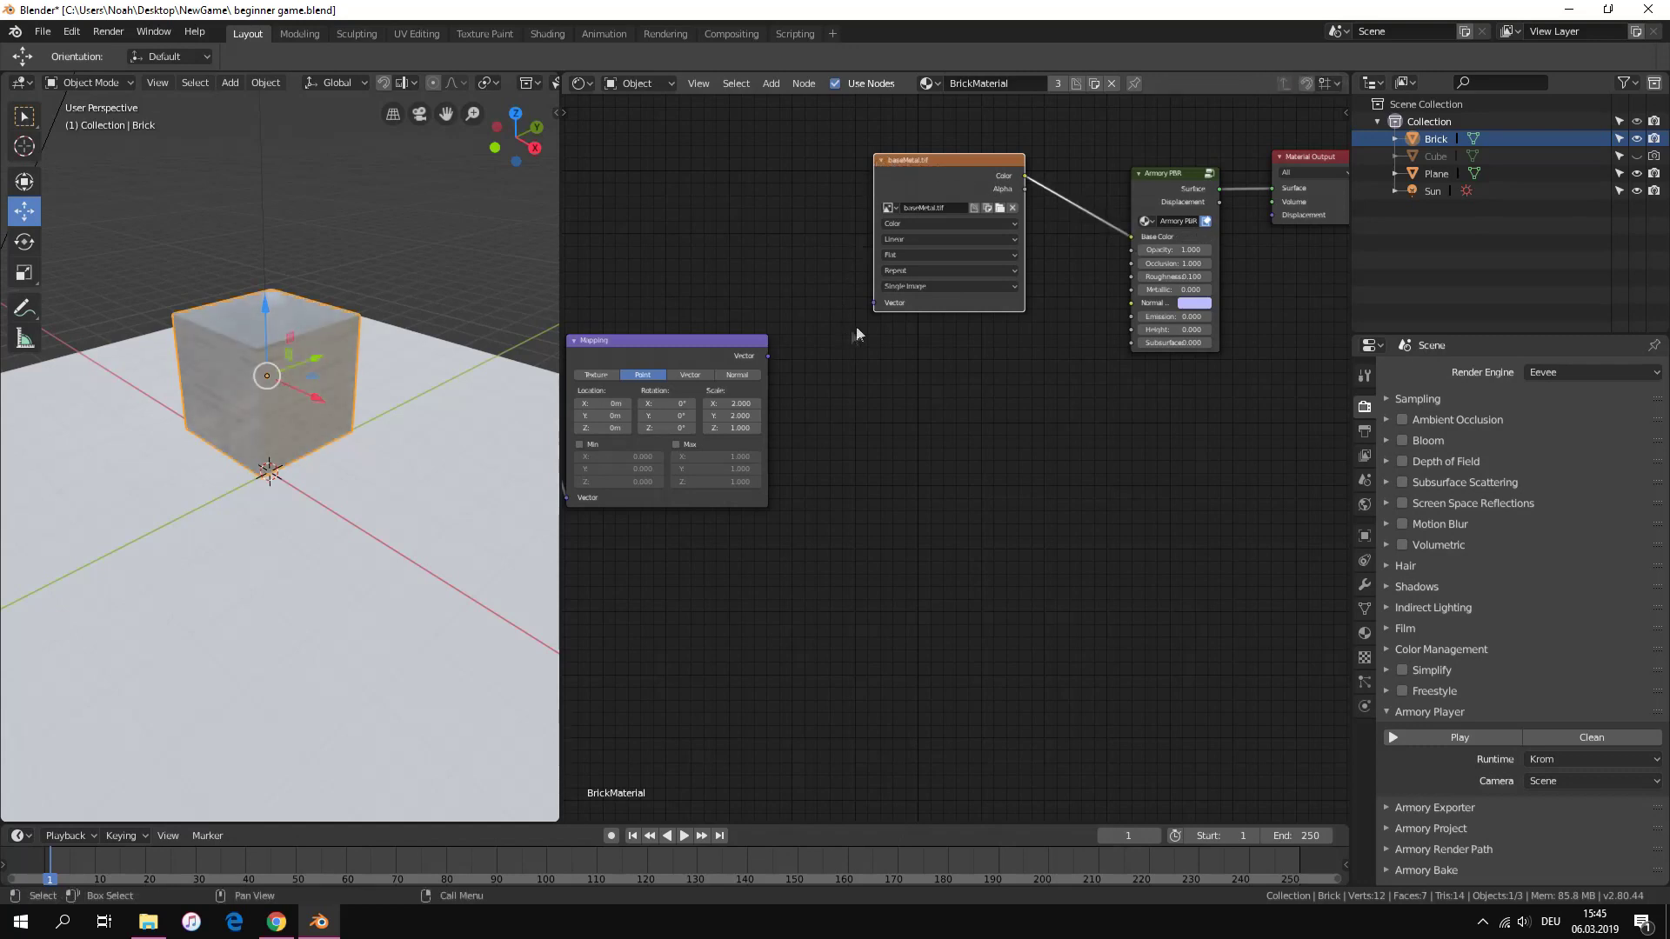
left_click_drag(876, 305, 767, 356)
scroll(403, 344, "up", 6)
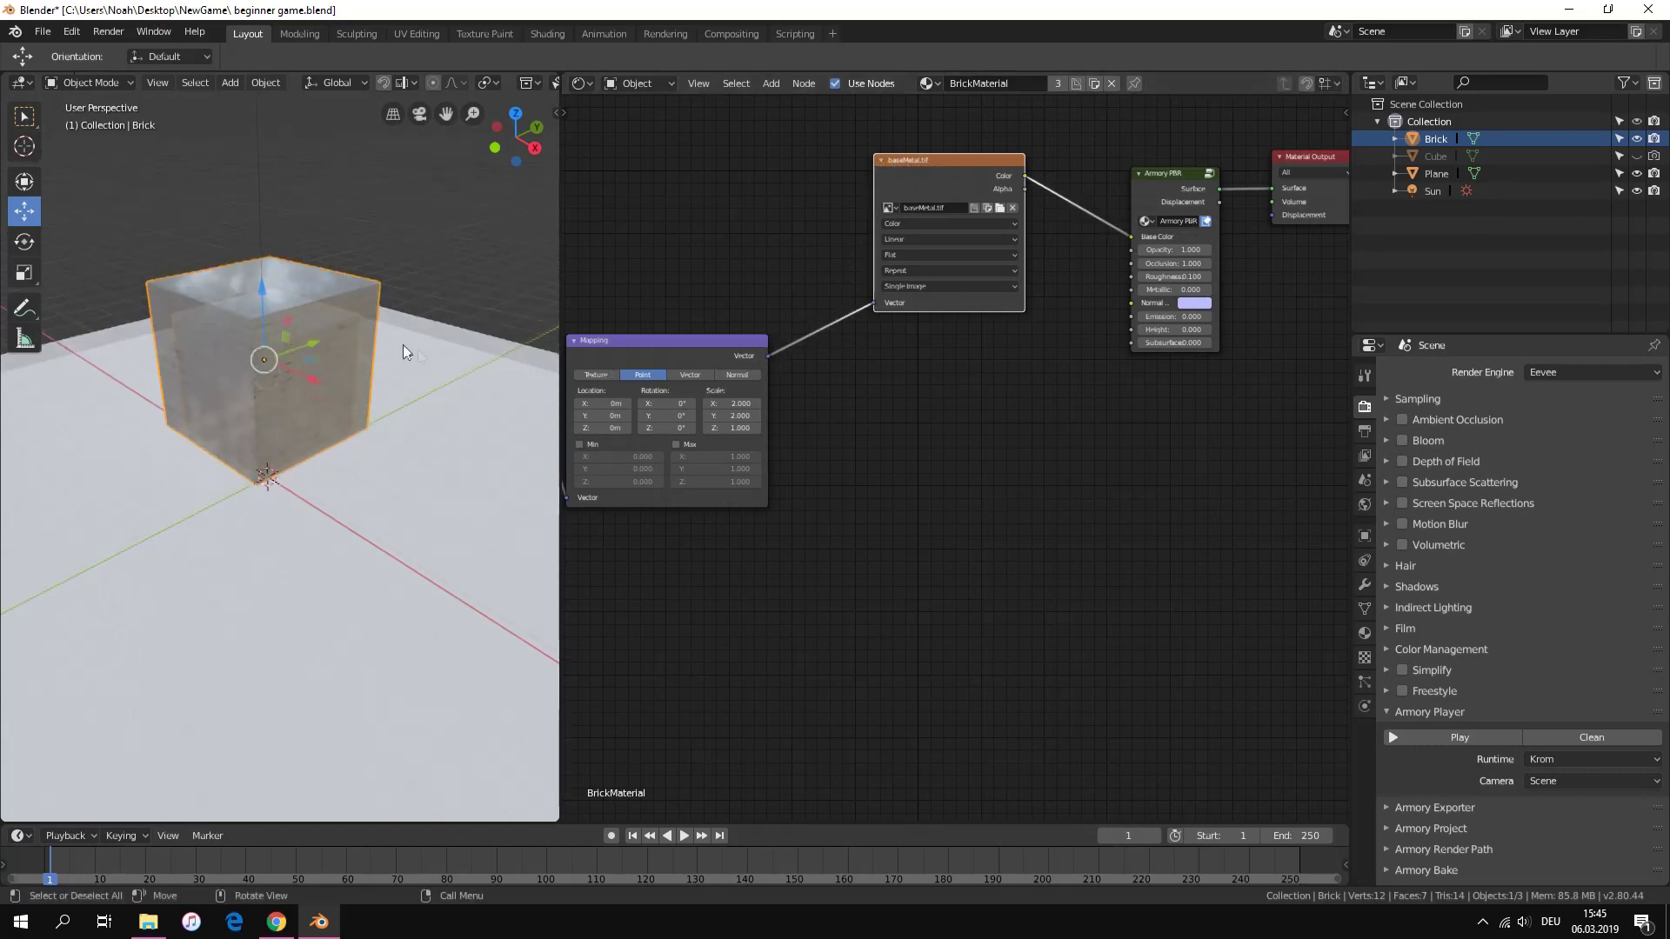
middle_click_drag(316, 323, 440, 366)
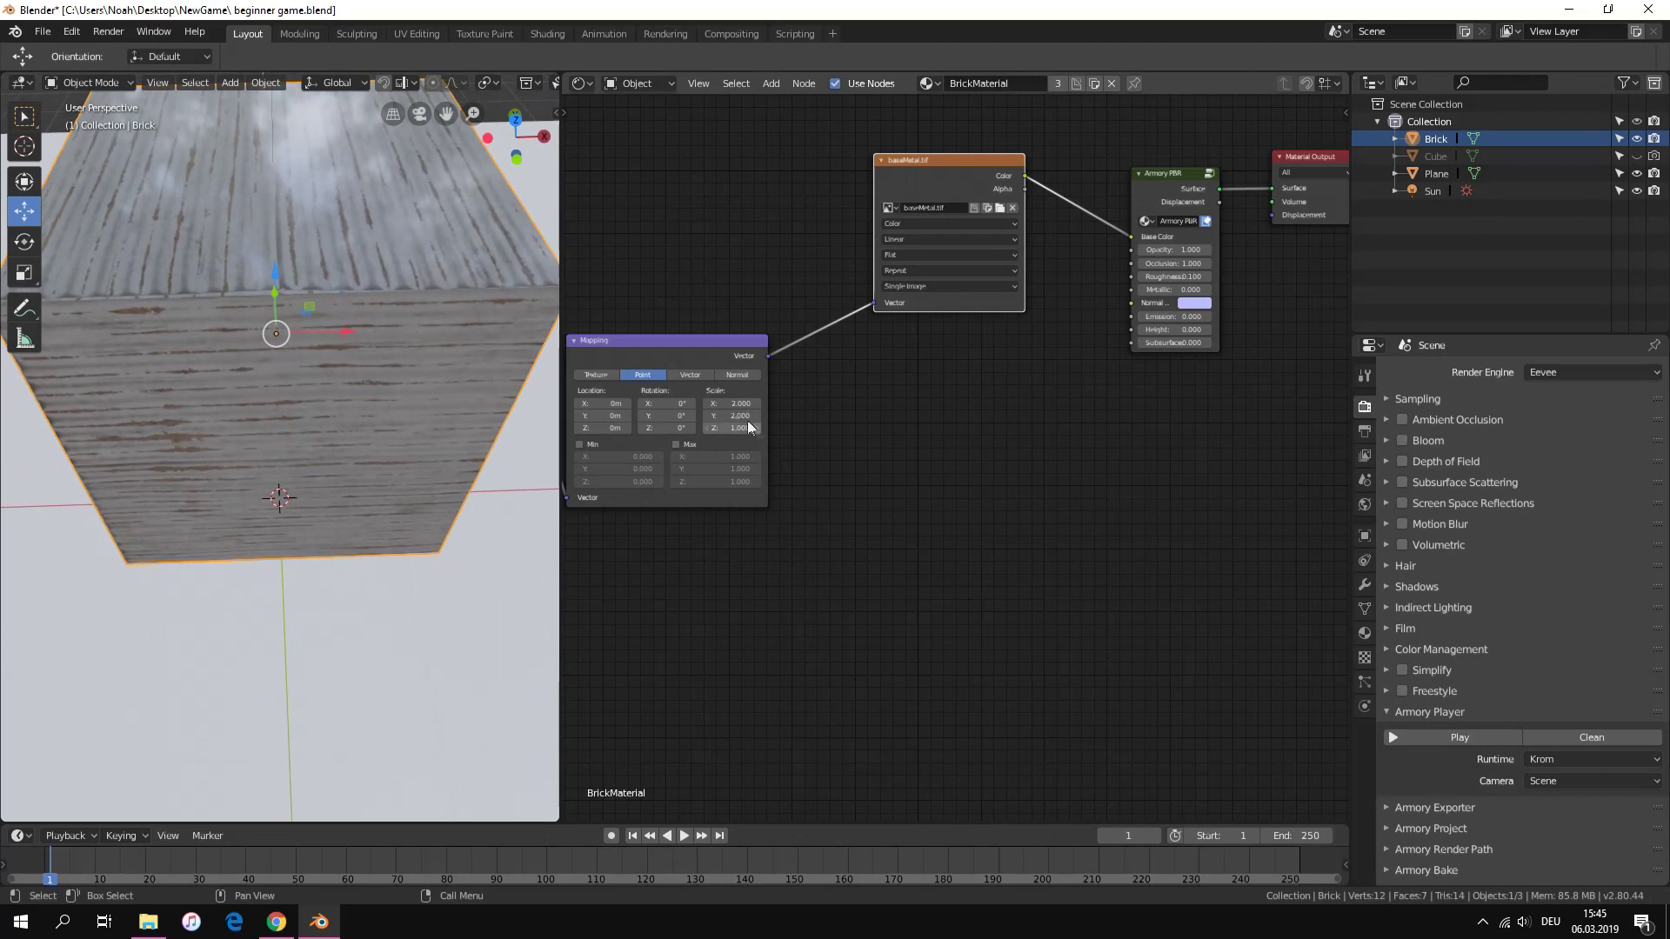
Set the Mapping node's X and Y scale to 3 and check the texture tiling on the cube
key("Return")
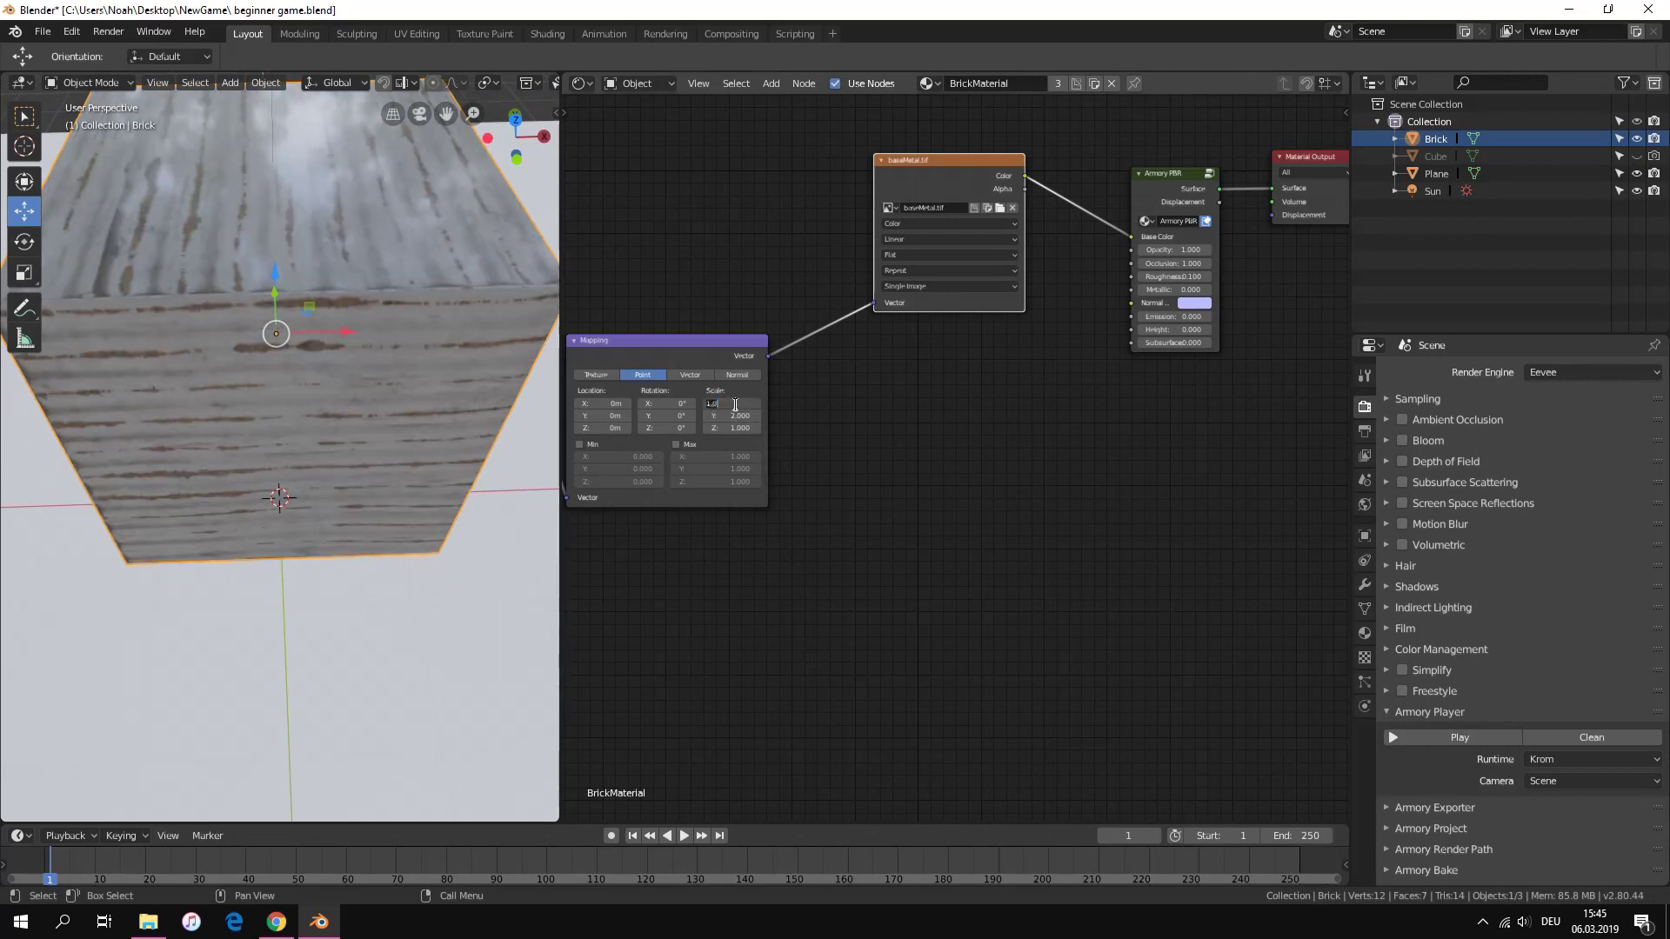
type("3")
key("Return")
type("3")
key("Return")
scroll(369, 444, "down", 5)
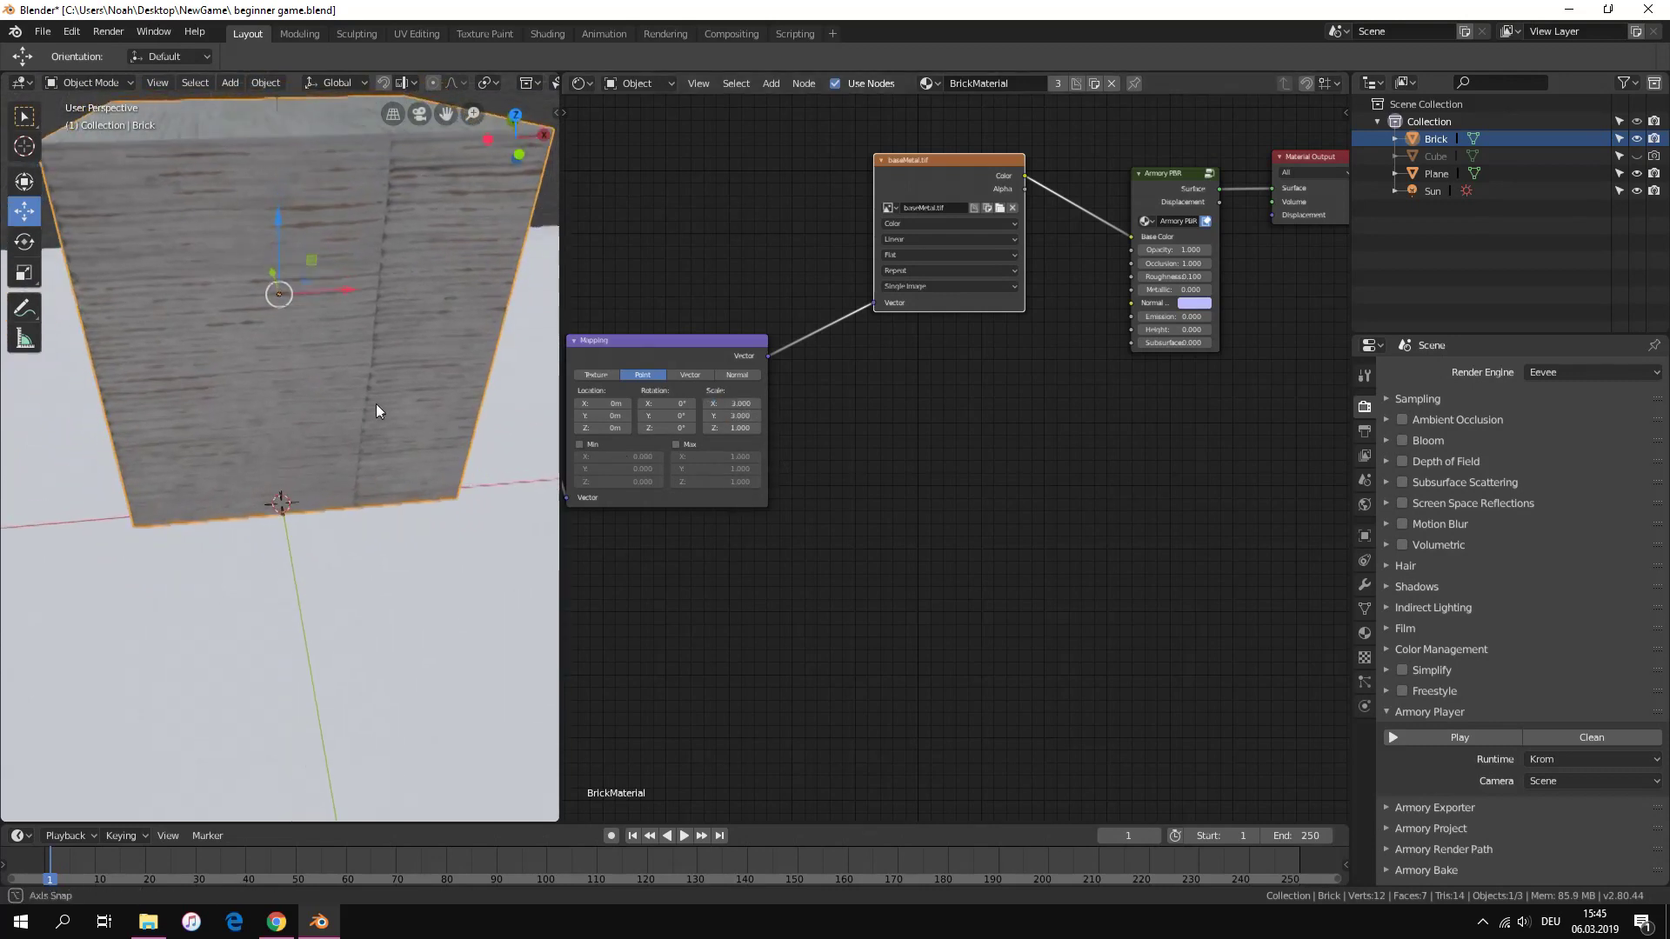
middle_click_drag(363, 435, 332, 311)
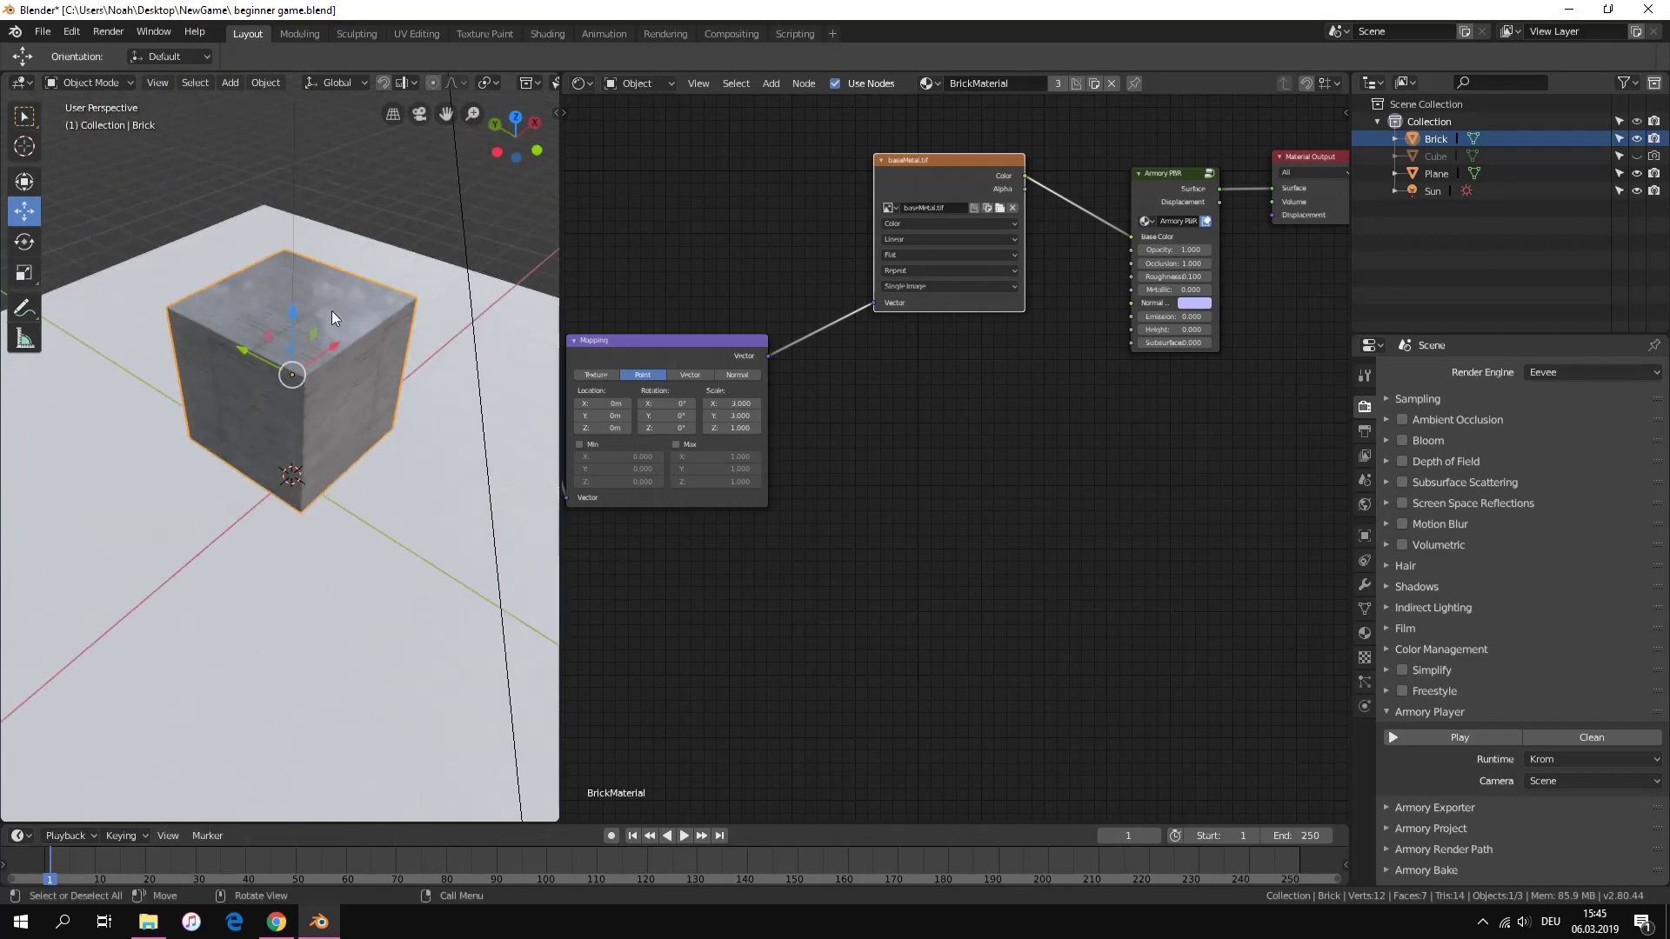
key("shift+a")
mouse_move(306, 545)
left_click(405, 562)
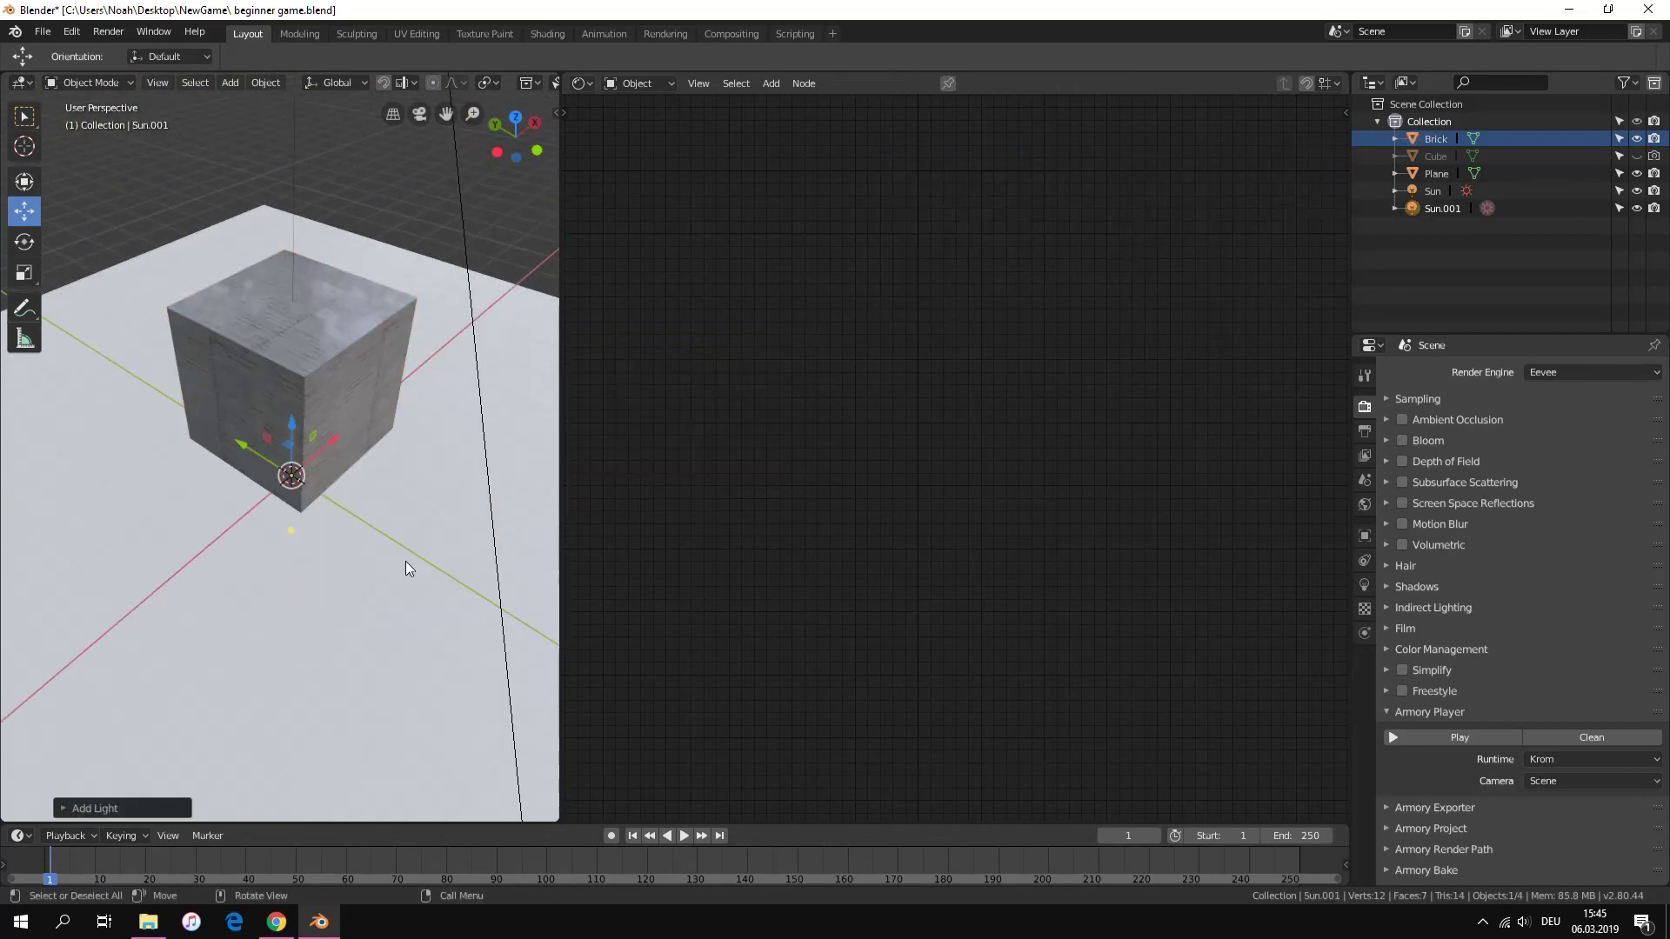
key("x")
left_click(405, 560)
Add a point light to the scene and raise it along Z above the cube
key("shift+a")
mouse_move(405, 560)
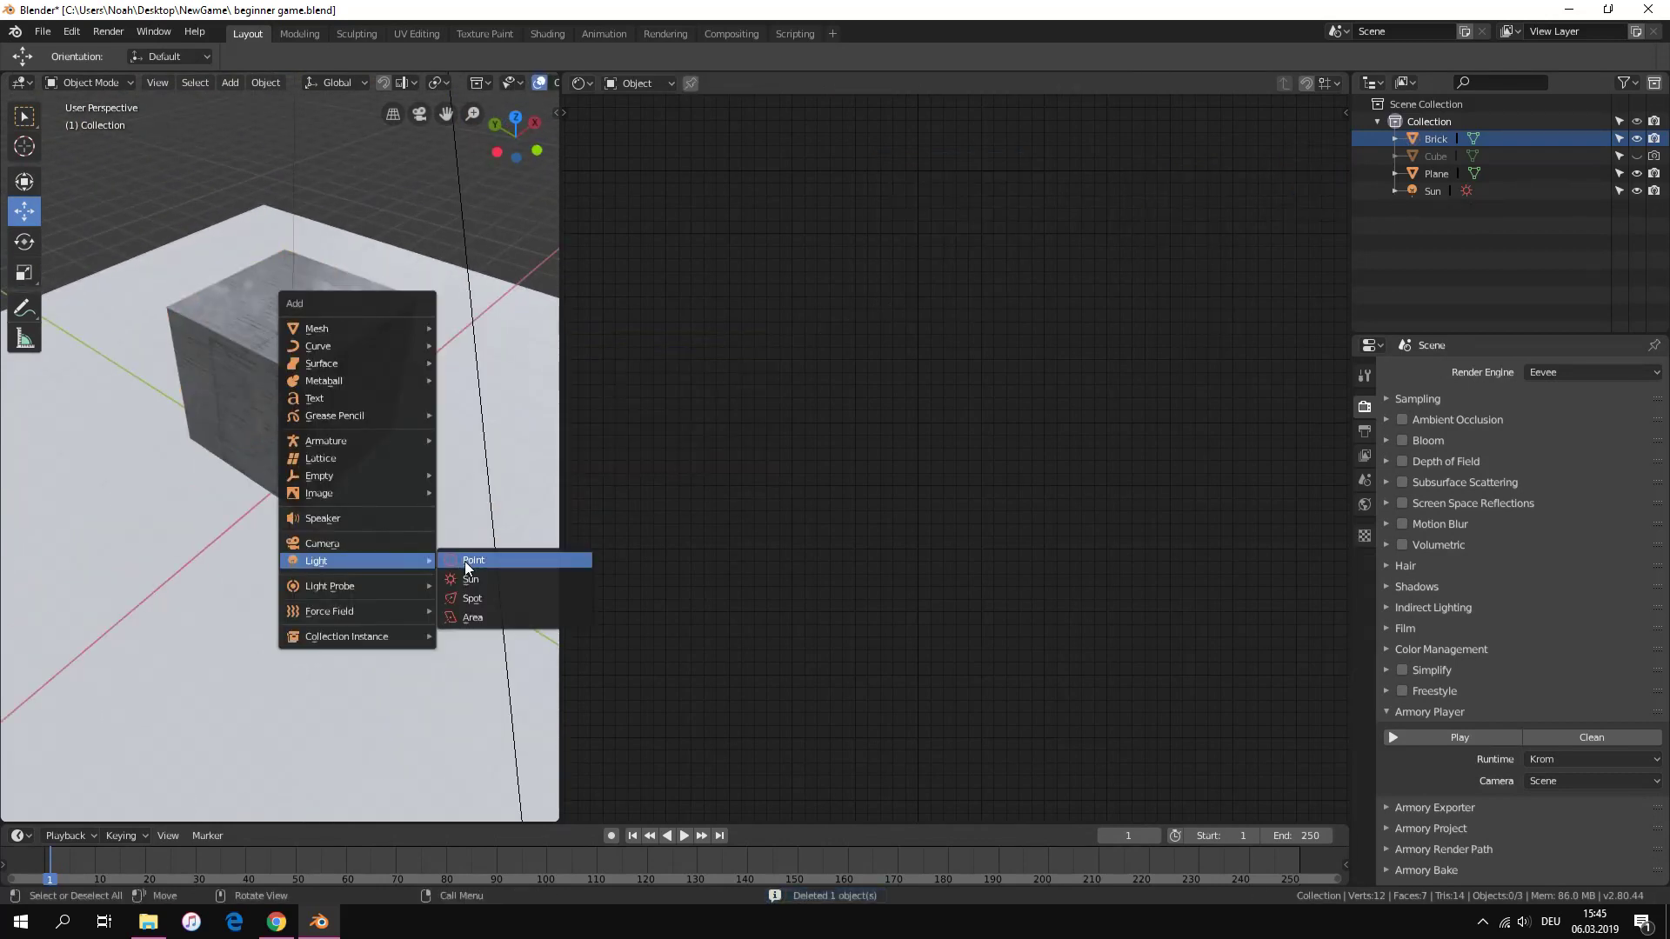
left_click(464, 561)
key("g")
key("z")
left_click(525, 224)
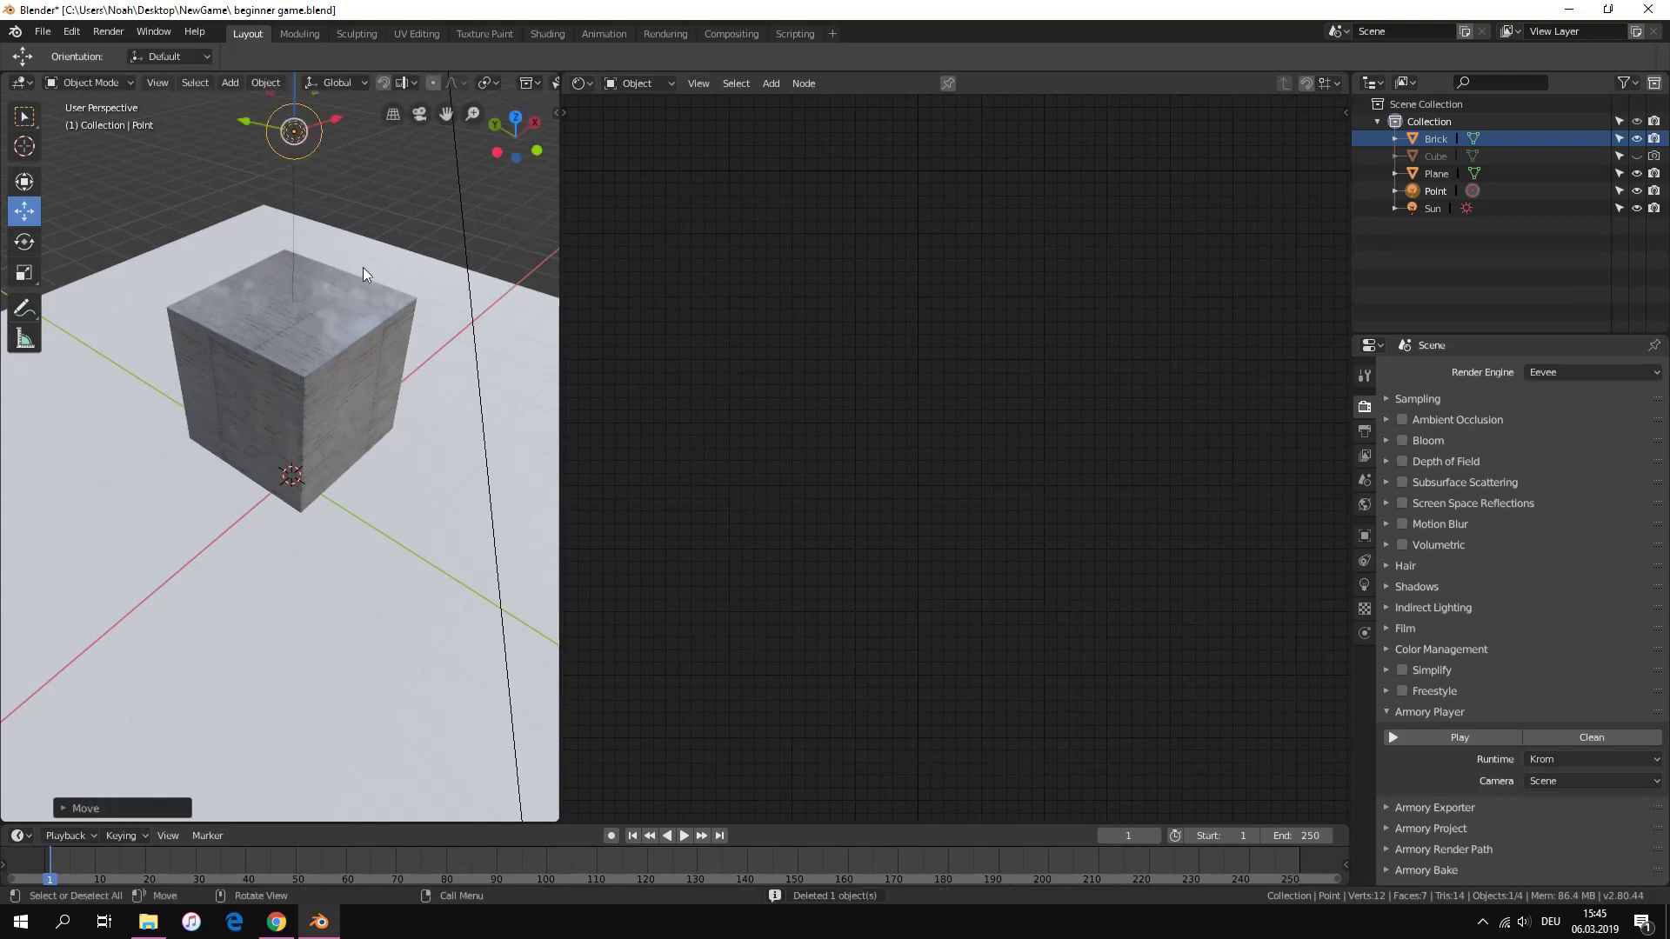
Move the point light along X away from the cube and shift it along Y
key("g")
key("x")
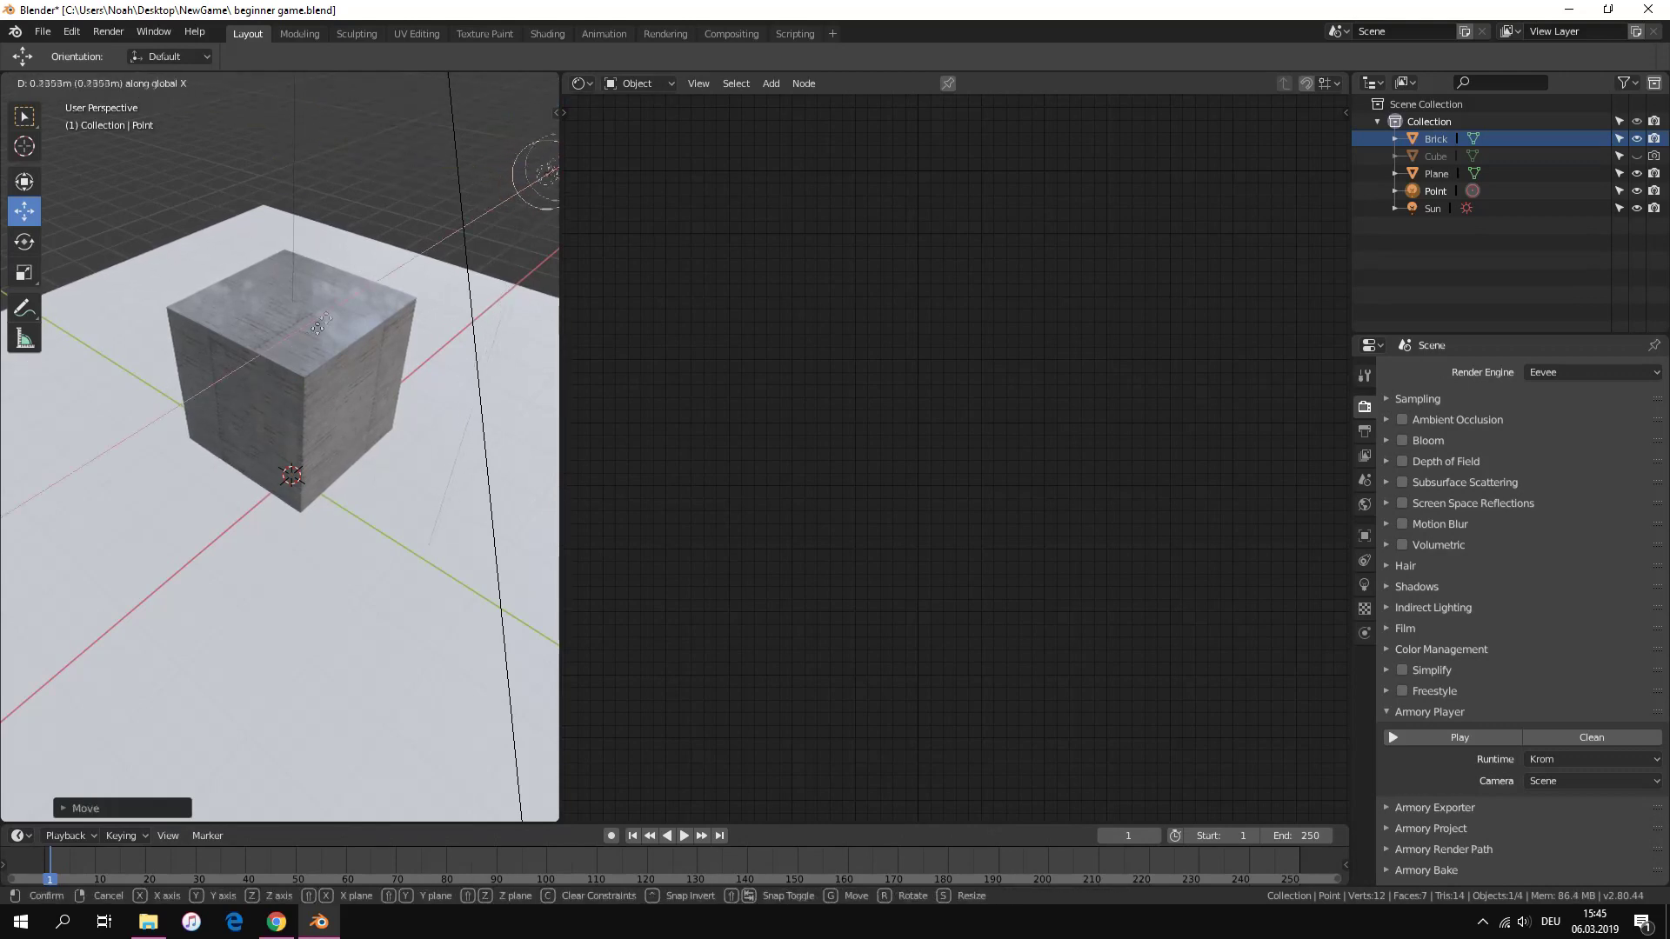
left_click(357, 290)
scroll(399, 328, "down", 3)
key("g")
key("x")
left_click(446, 334)
key("g")
key("y")
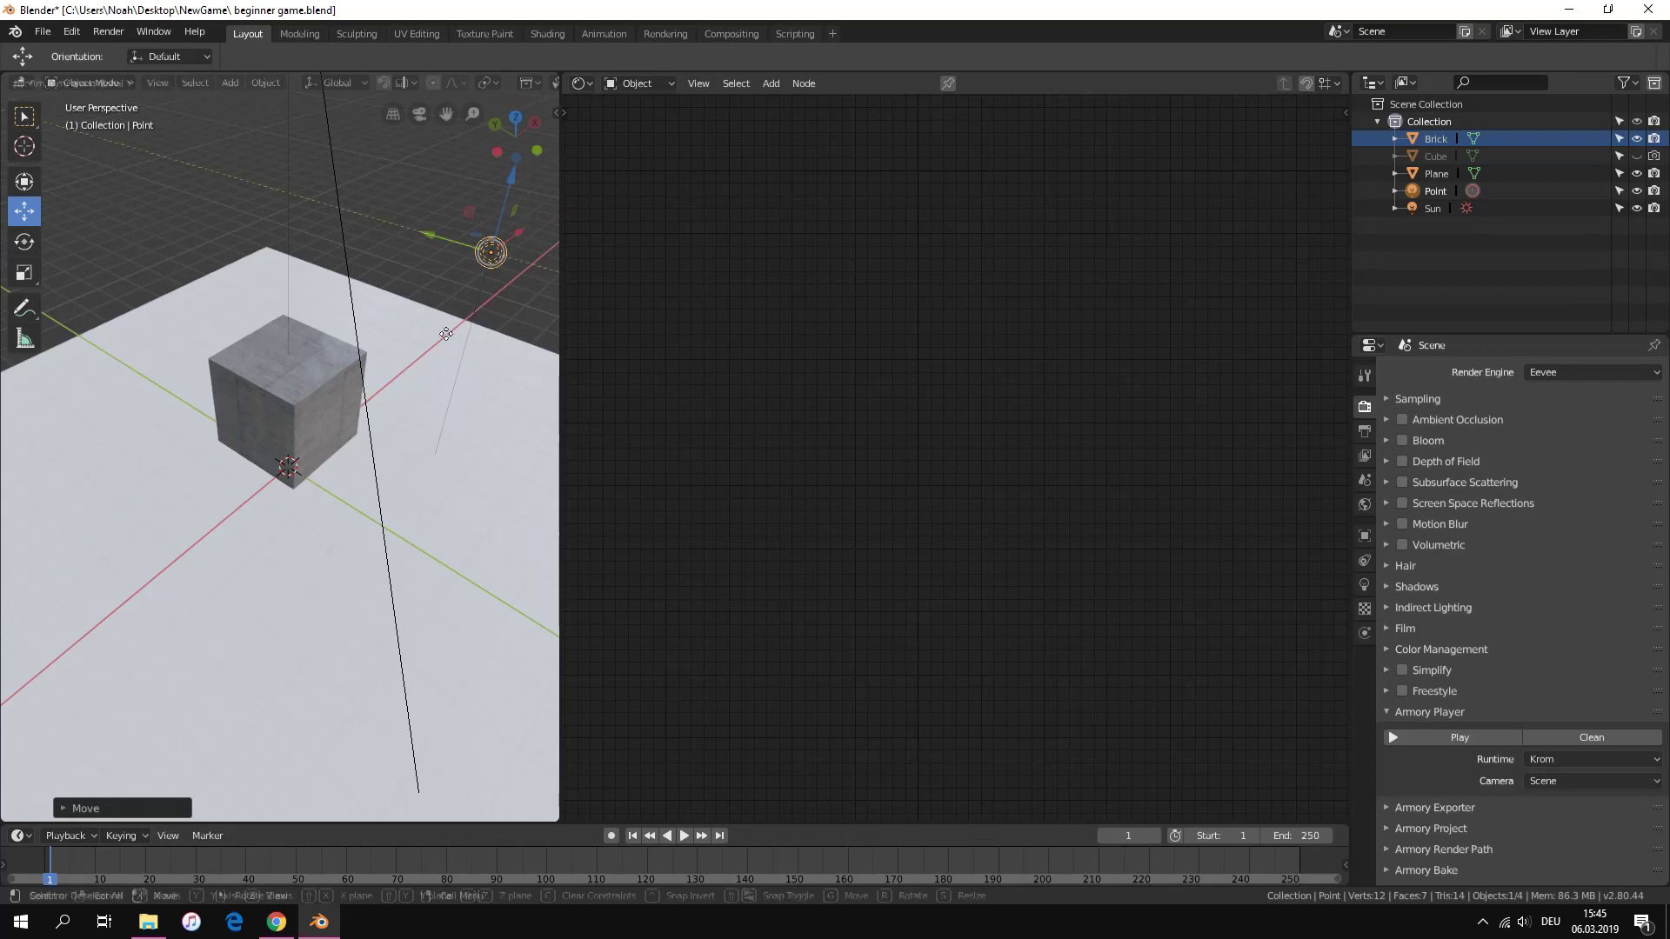
Test the metal-textured cube in the Armory player, close the player and reselect the Brick cube
scroll(447, 351, "up", 3)
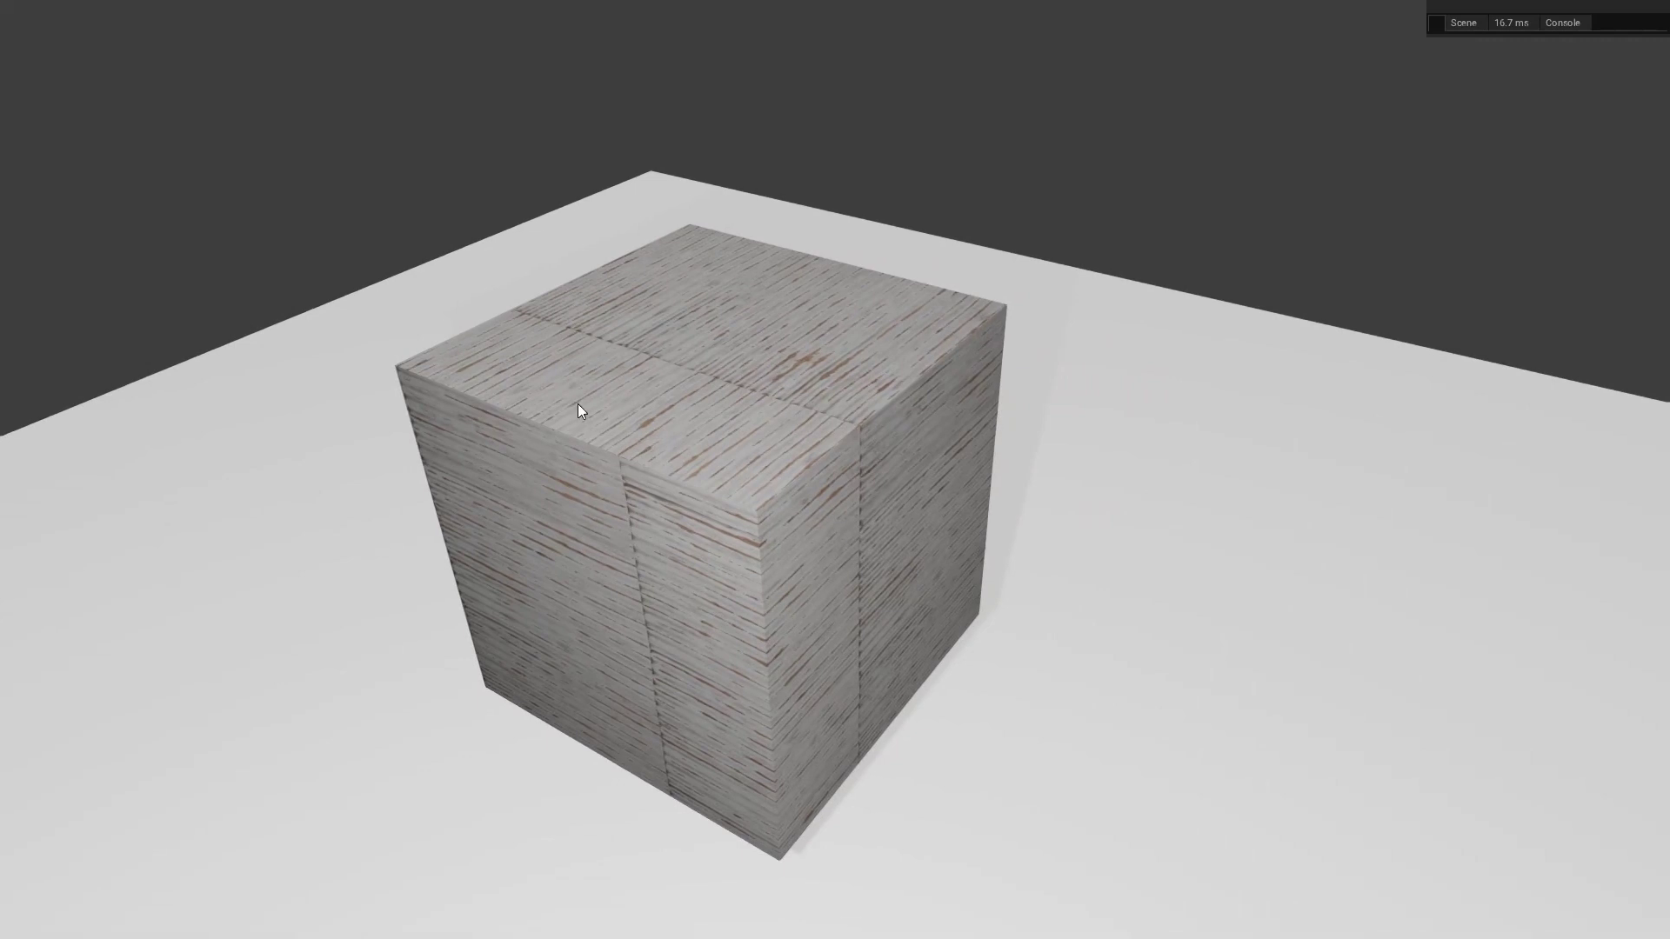
key("alt+F4")
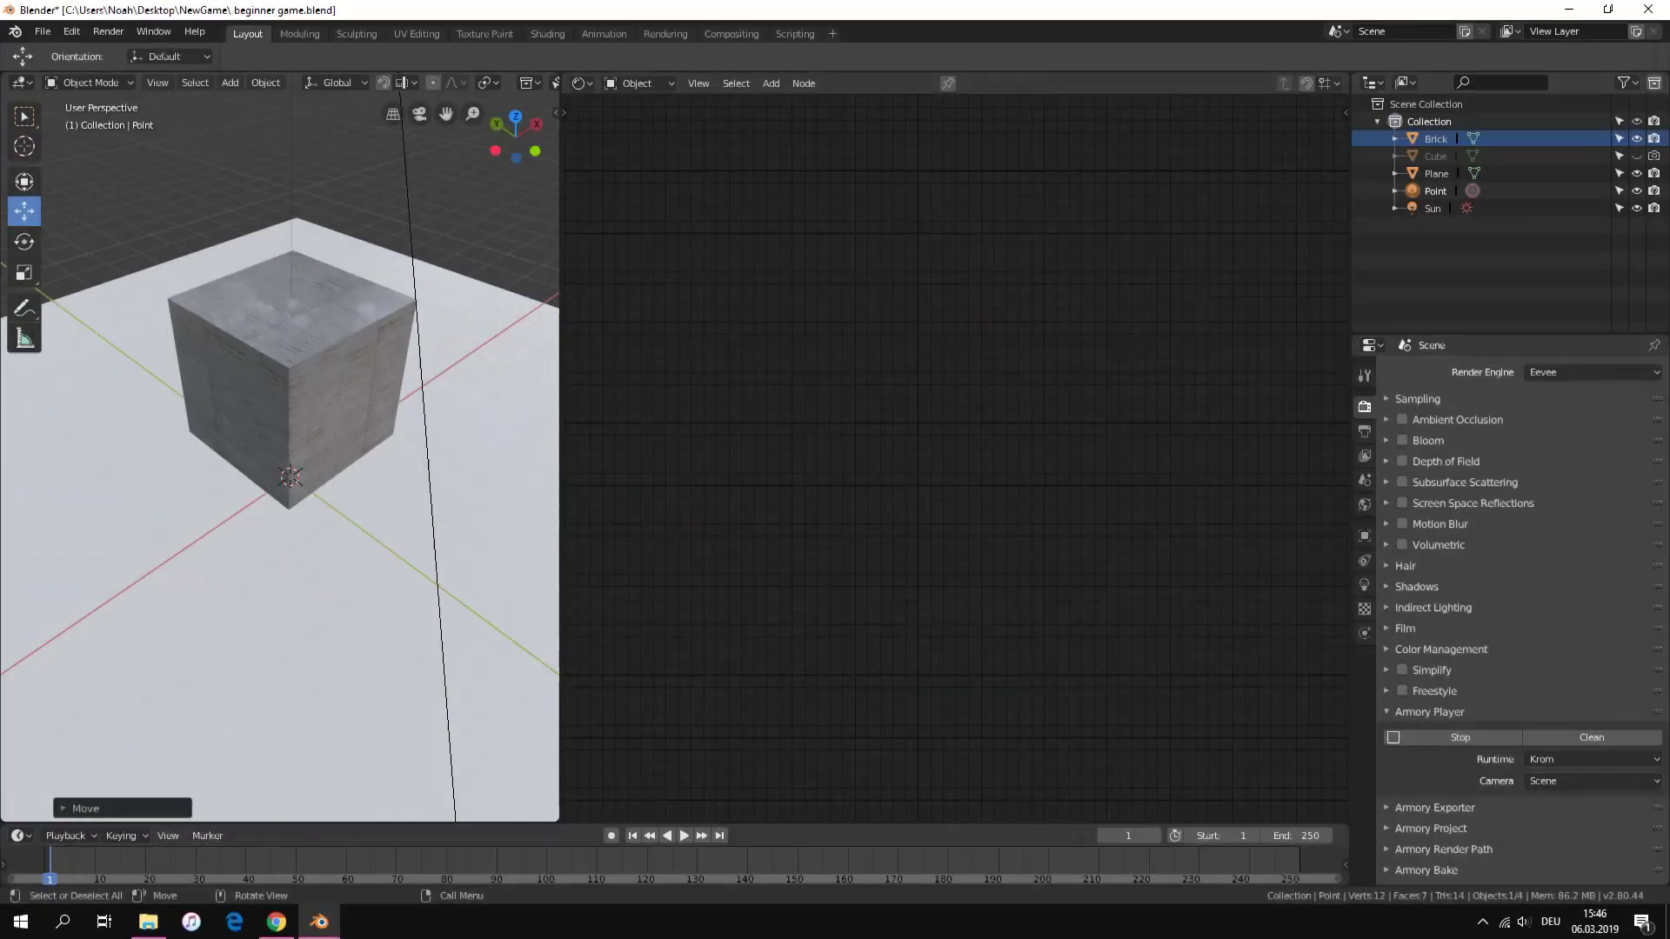
middle_click_drag(373, 390, 368, 372)
left_click(368, 382)
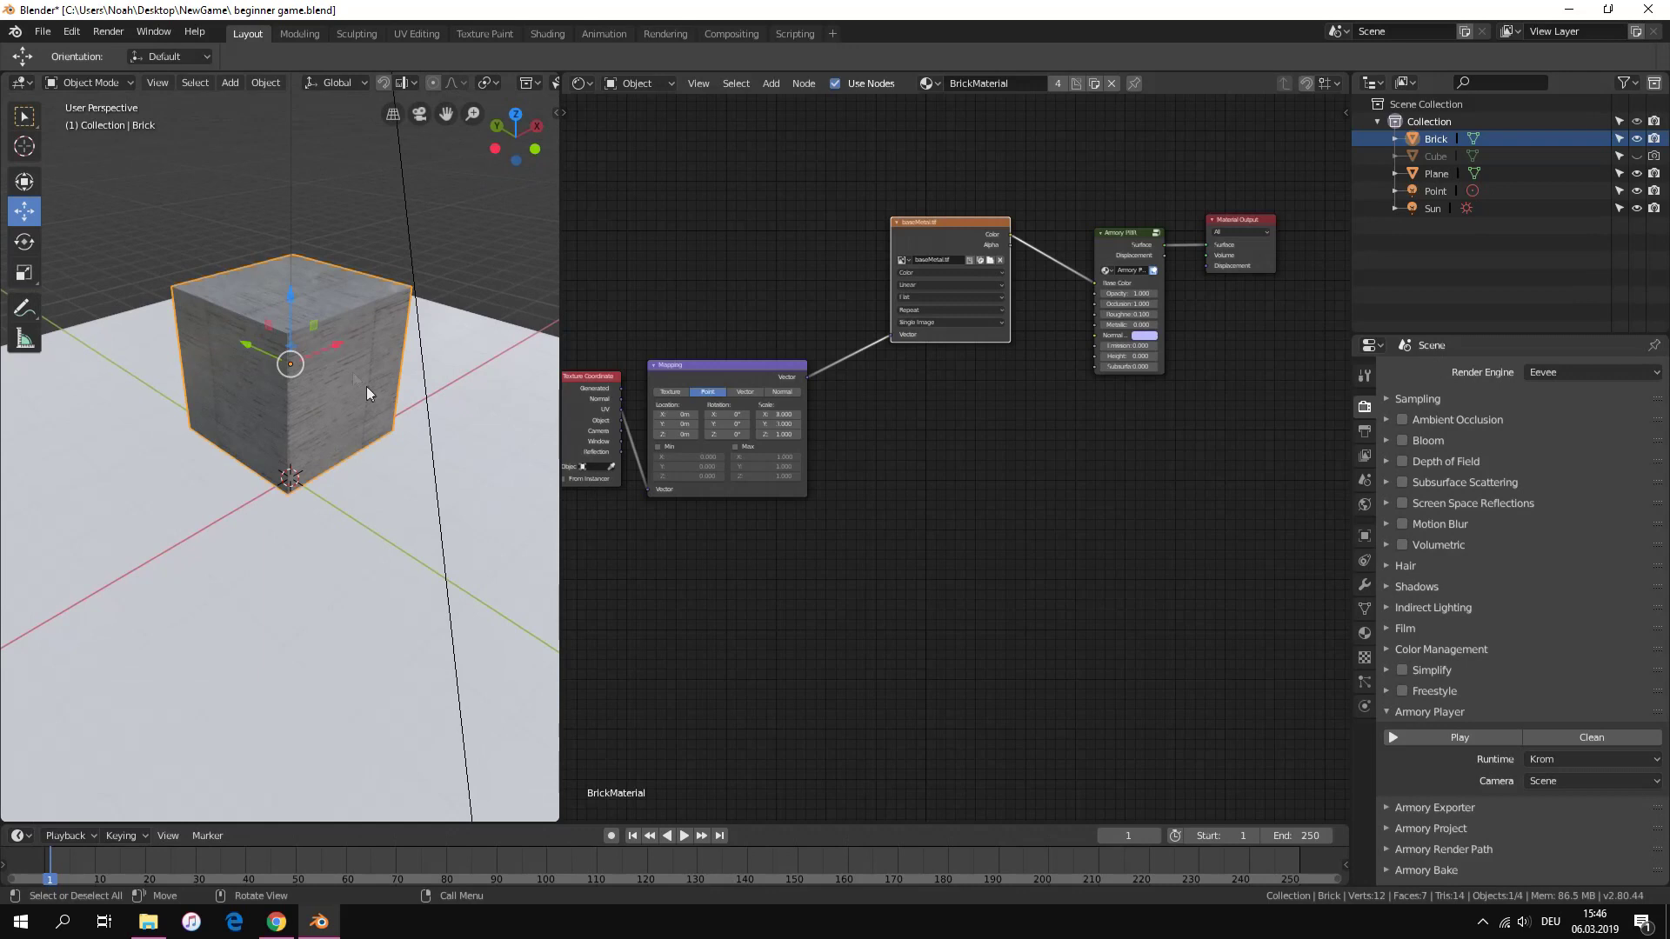
Add the normalMetal texture to the material, linking its Color to the PBR node's Normal Map and the Mapping vector to its Vector
left_click(148, 921)
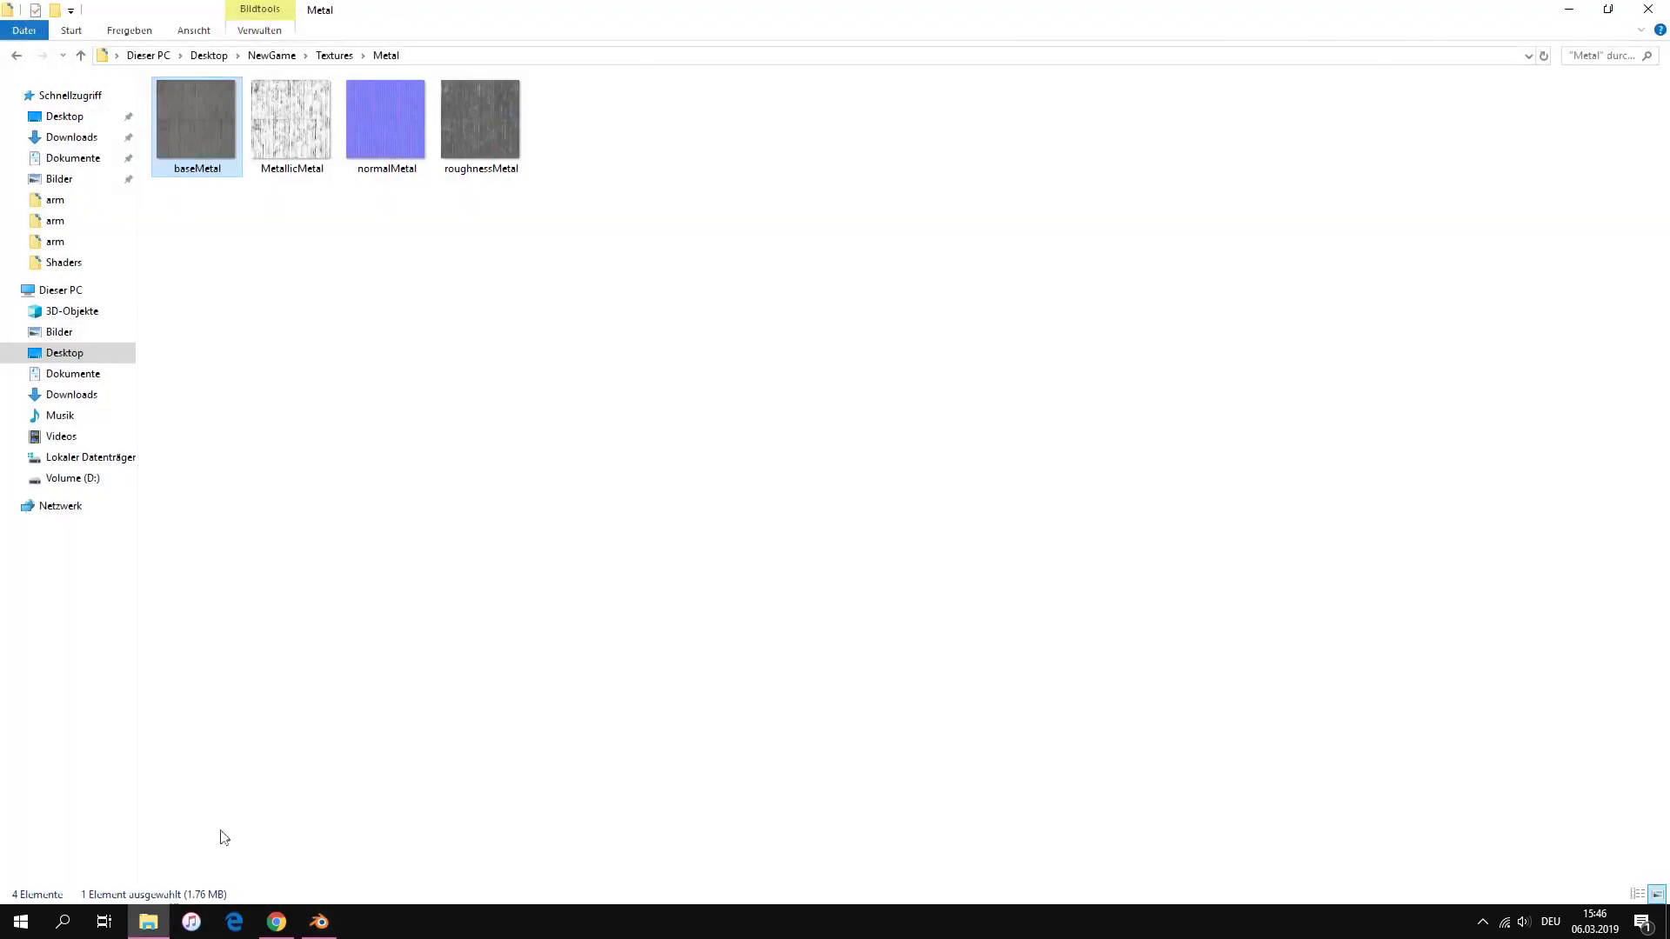
left_click(313, 148)
left_click_drag(404, 143, 910, 441)
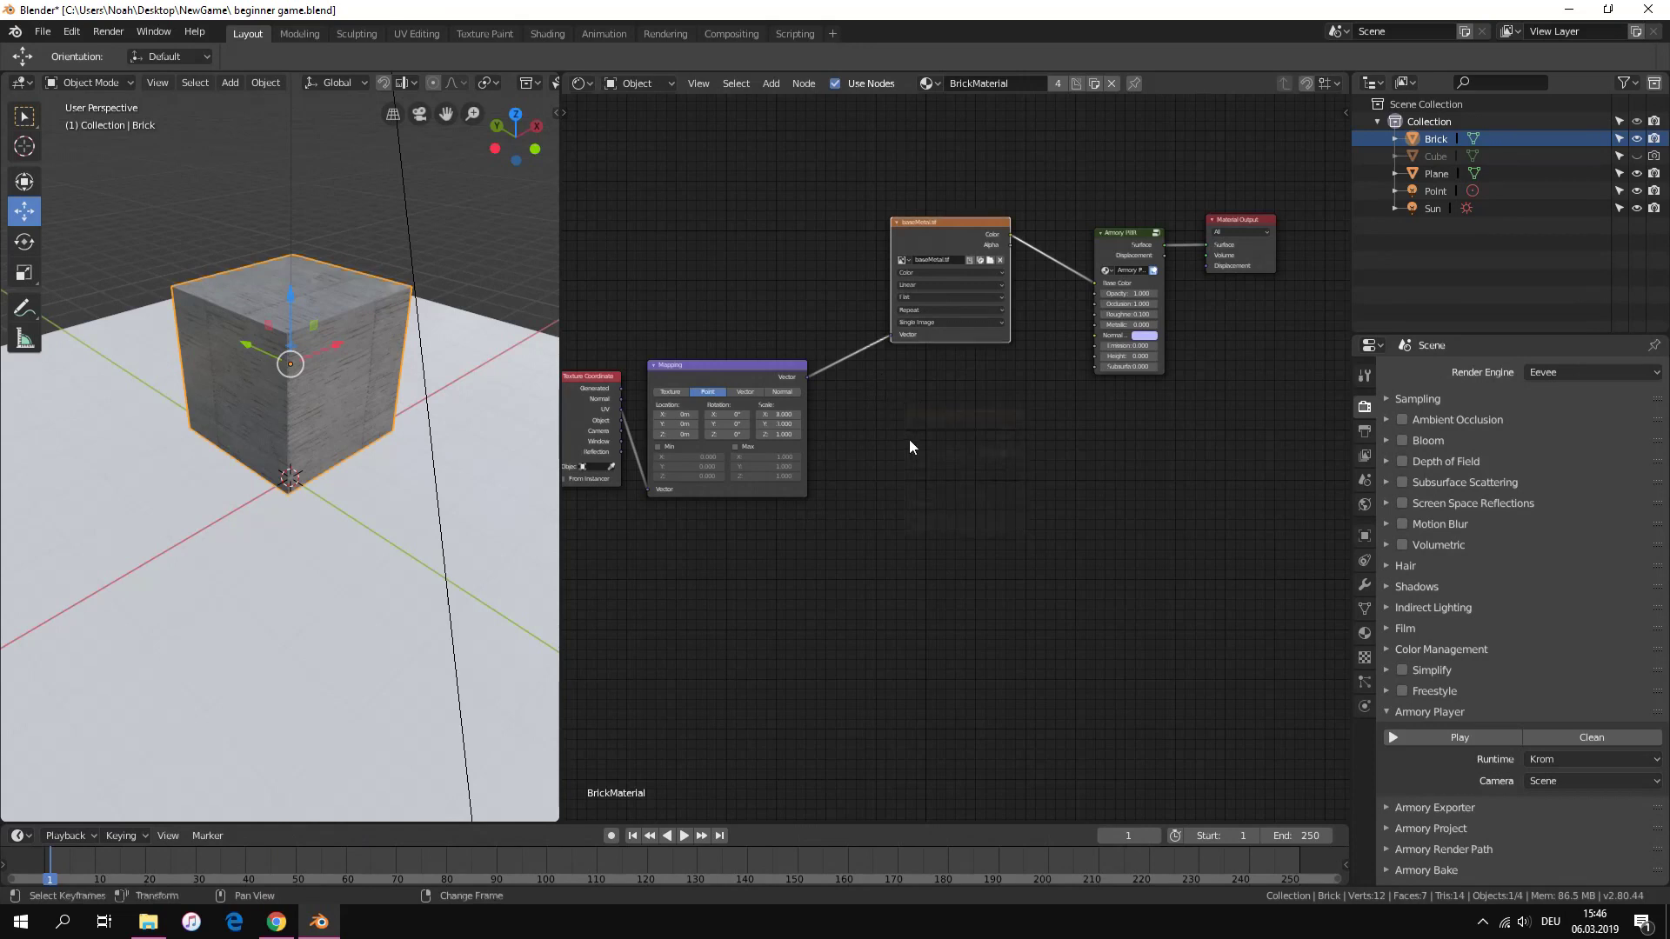
scroll(910, 440, "up", 2)
left_click_drag(1051, 418, 1143, 292)
left_click_drag(753, 348, 884, 554)
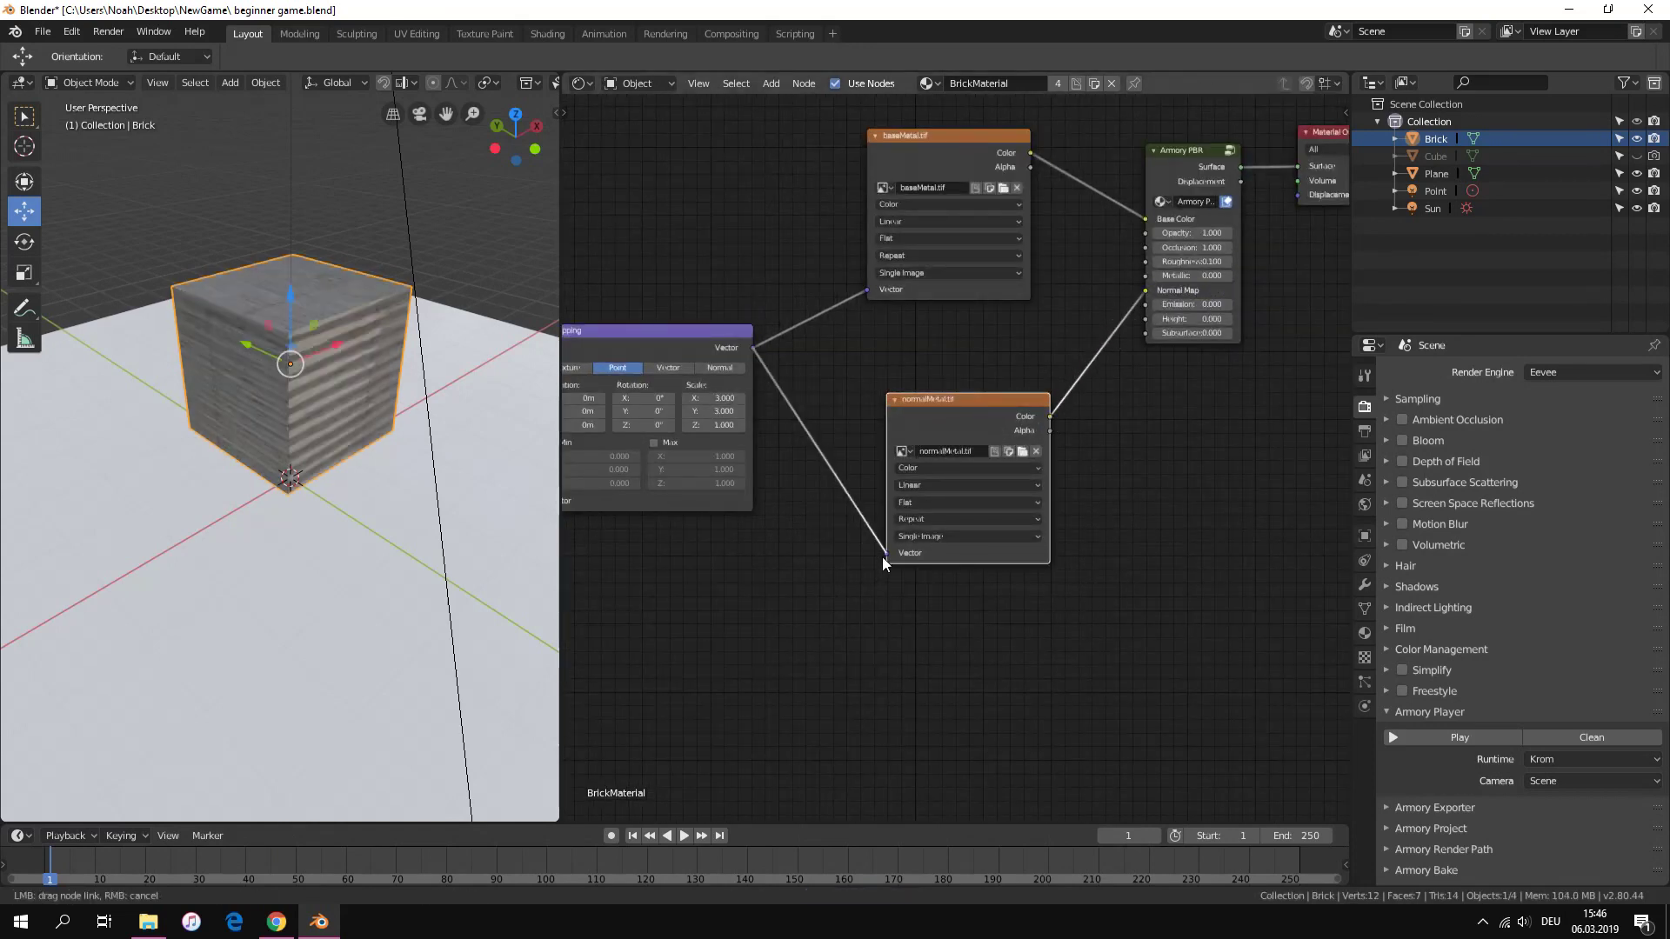
Set the normalMetal texture to Non-Color Data and shift its node slightly down
left_click(933, 470)
left_click(932, 436)
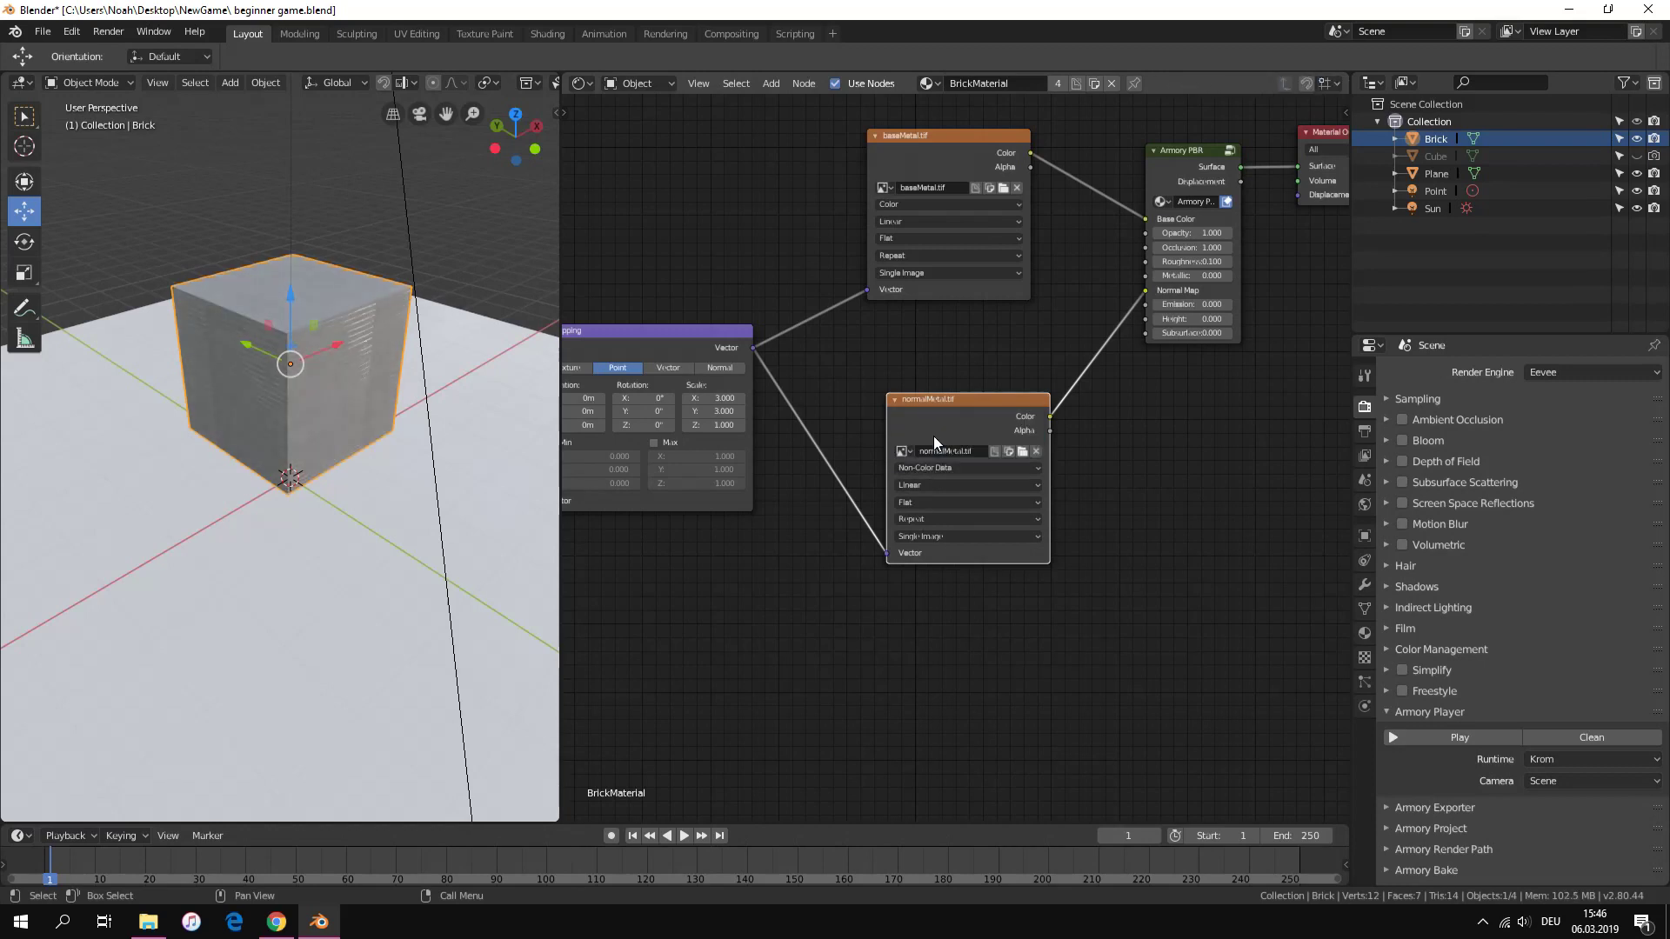
left_click_drag(930, 400, 931, 432)
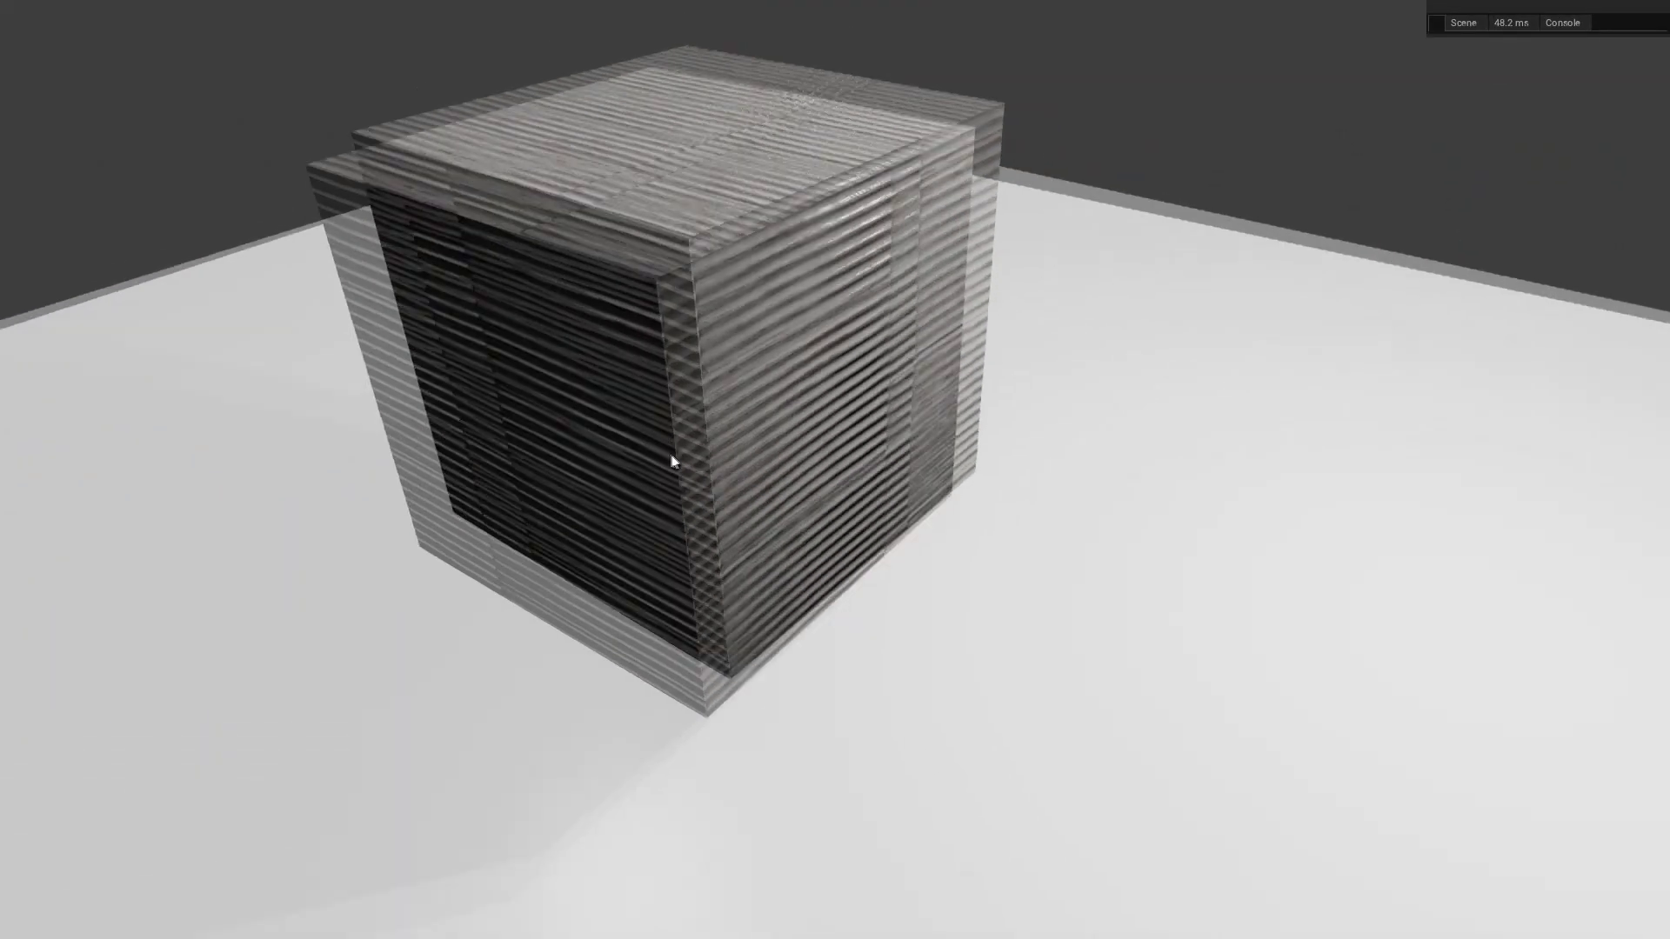
Inspect the normal-mapped cube from several sides in the Armory player and close the player
key("a")
left_click_drag(671, 455, 427, 448)
key("d")
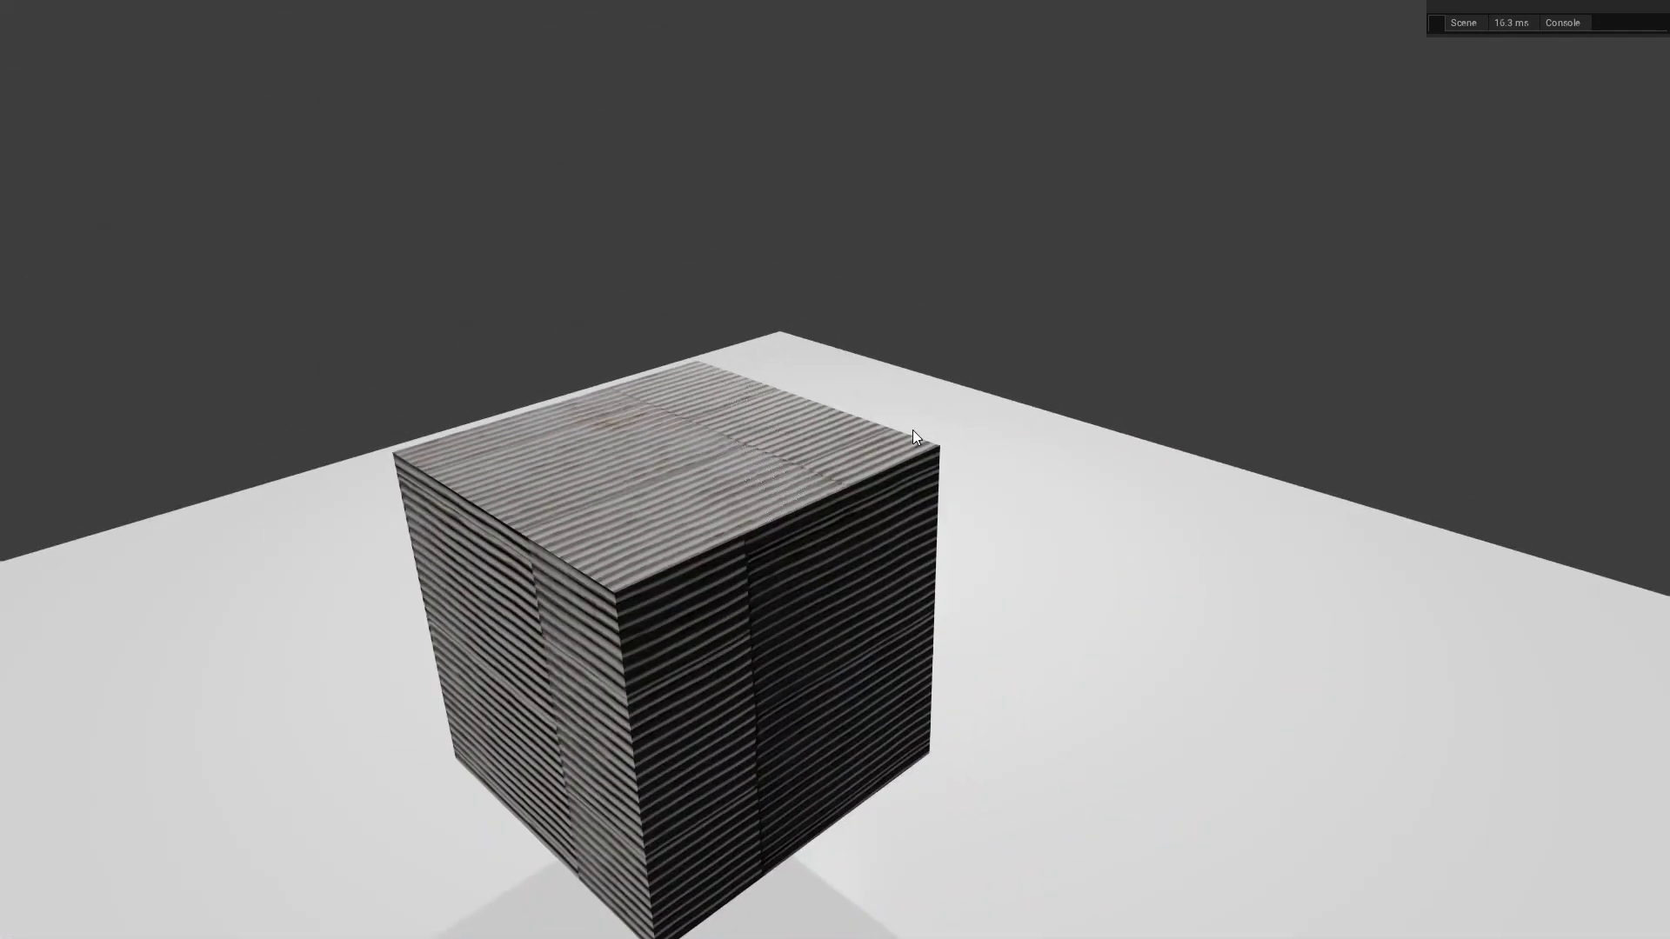
key("Escape")
Add the roughnessMetal texture between the base and normal texture nodes and link the Mapping vector to its Vector input
left_click(139, 924)
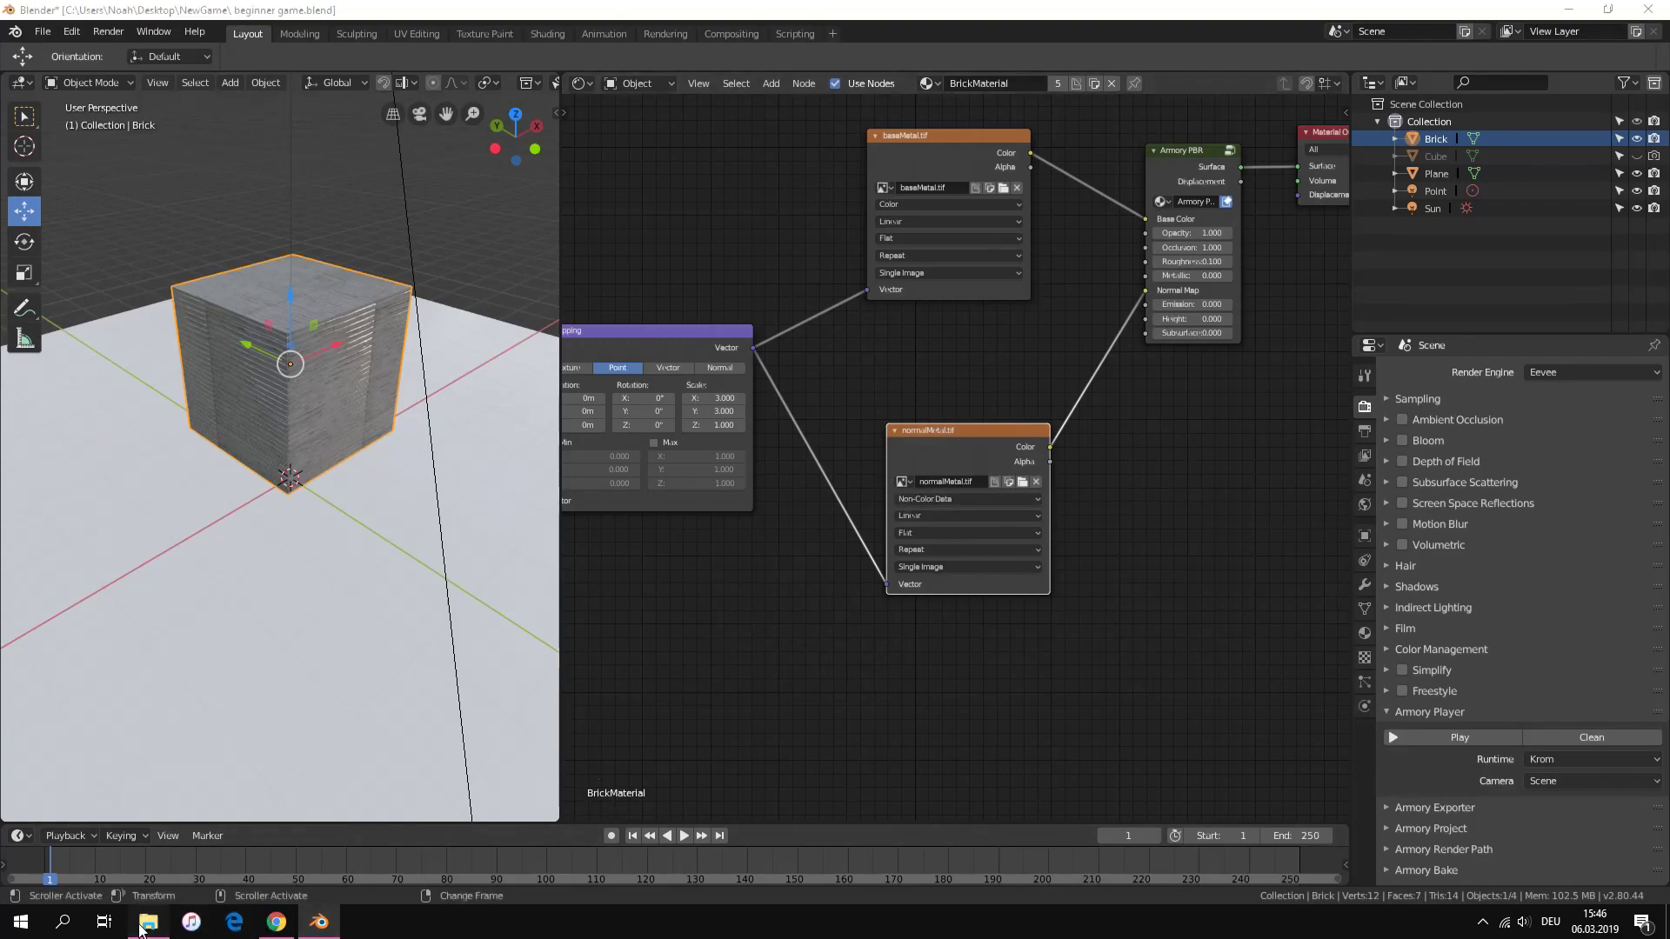
left_click(144, 925)
left_click_drag(473, 127, 952, 343)
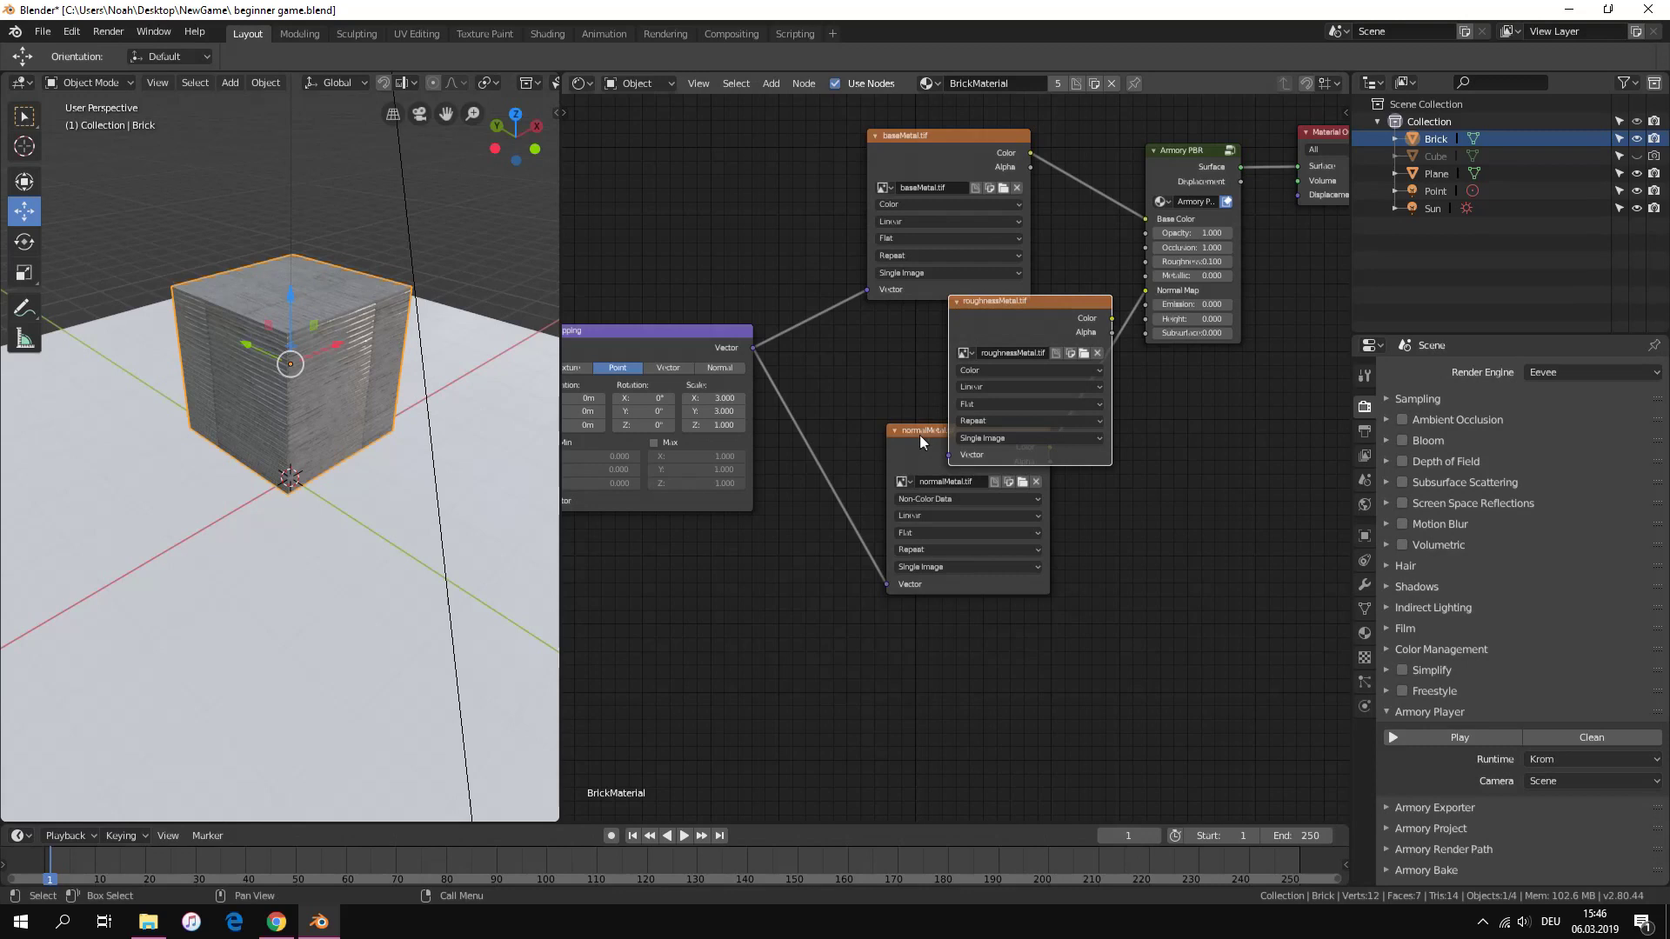
left_click_drag(920, 435, 902, 586)
left_click_drag(1002, 321, 922, 334)
left_click_drag(754, 348, 825, 415)
left_click_drag(866, 468, 866, 468)
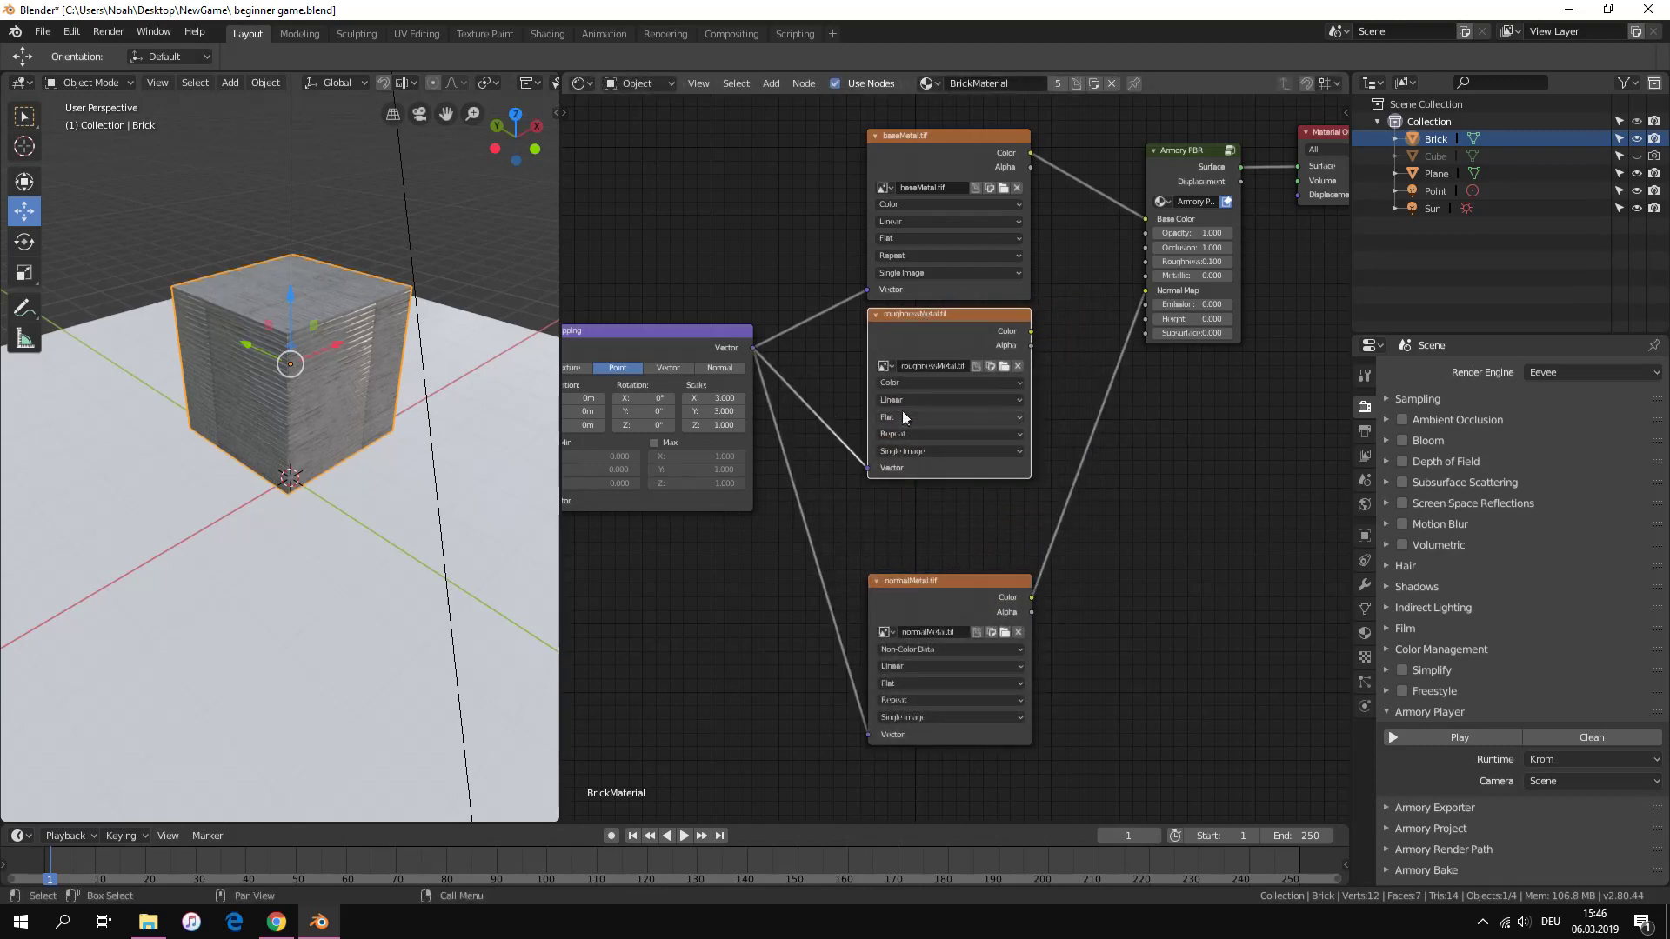
Set the roughnessMetal texture to Non-Color Data and link its Color to the Roughness input of the Armory PBR node
left_click(904, 383)
left_click(922, 350)
left_click_drag(1030, 330, 1141, 261)
Examine the cube's roughness from another angle in the viewport and run the scene in the Armory player
scroll(405, 385, "down", 3)
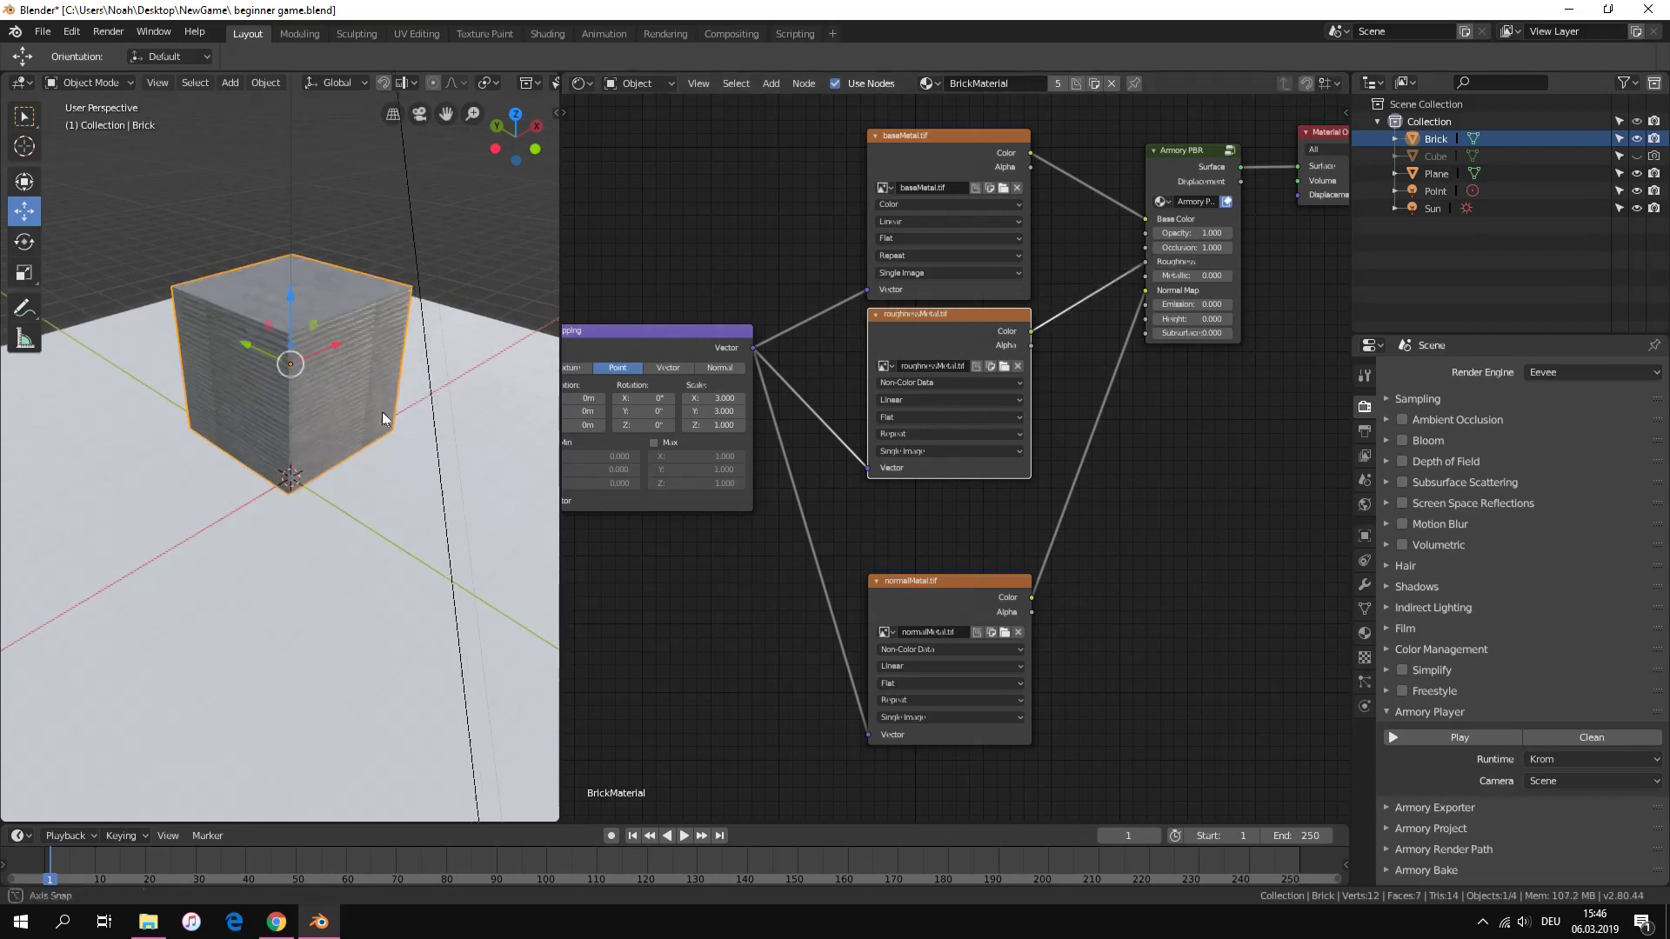
middle_click_drag(383, 411, 374, 299)
scroll(374, 300, "up", 3)
middle_click_drag(374, 365, 127, 362)
key("F5")
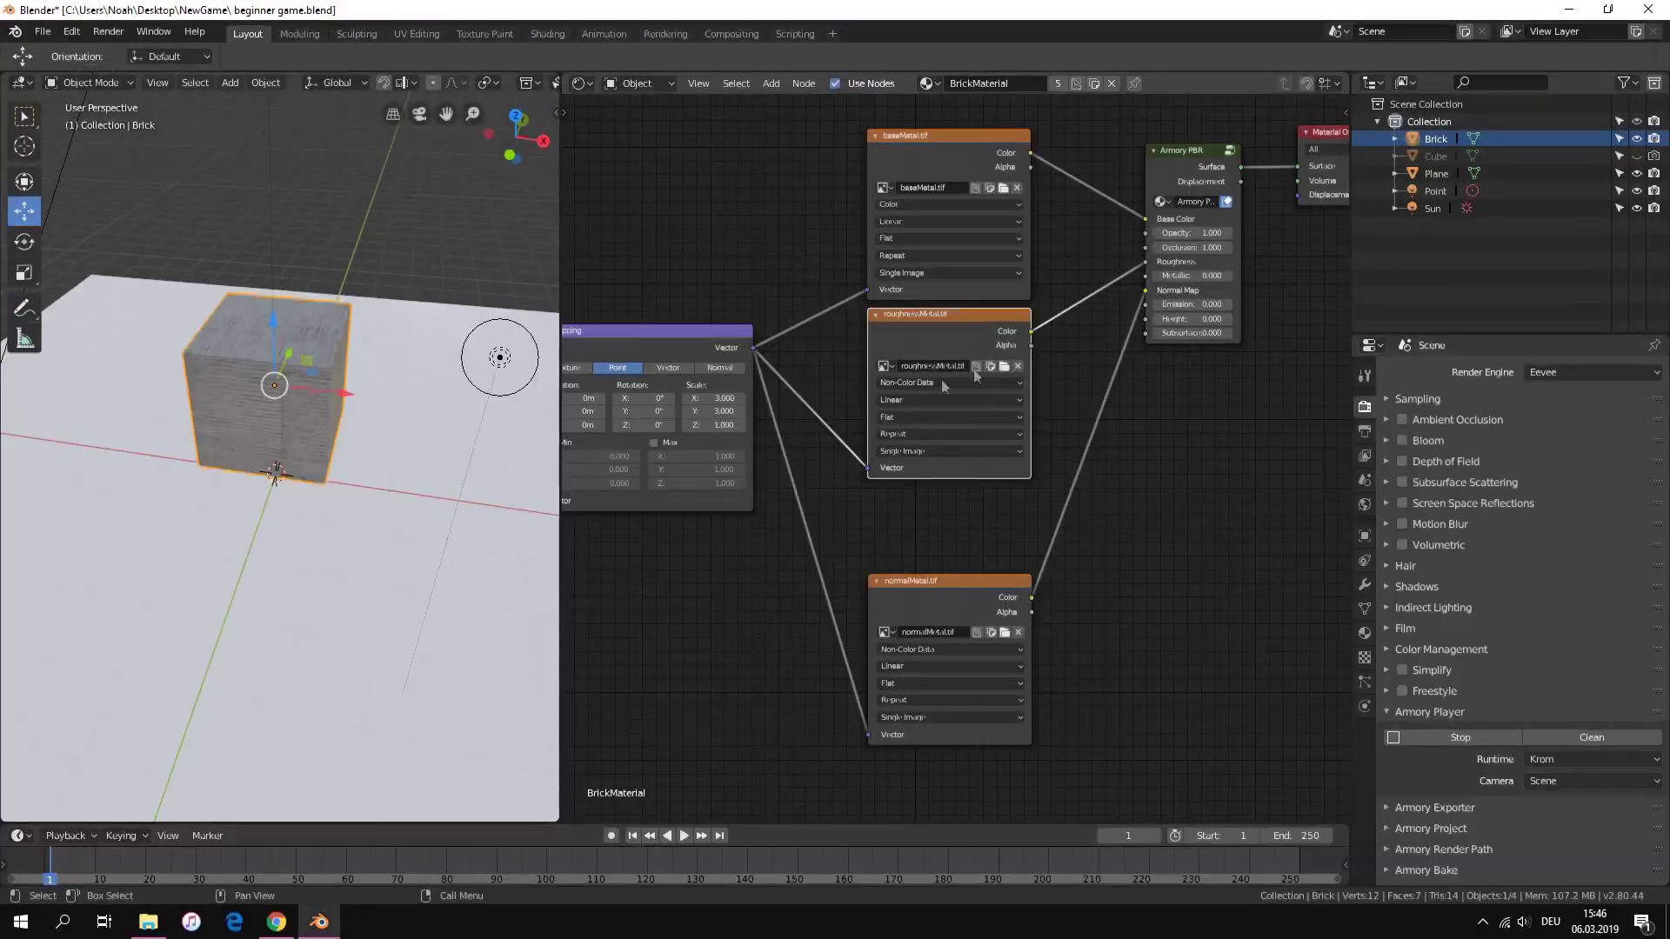
Add the MetallicMetal texture below the roughness node, linking its Color to Metallic and the Mapping vector to its Vector
left_click(148, 922)
left_click(386, 153)
left_click(301, 138)
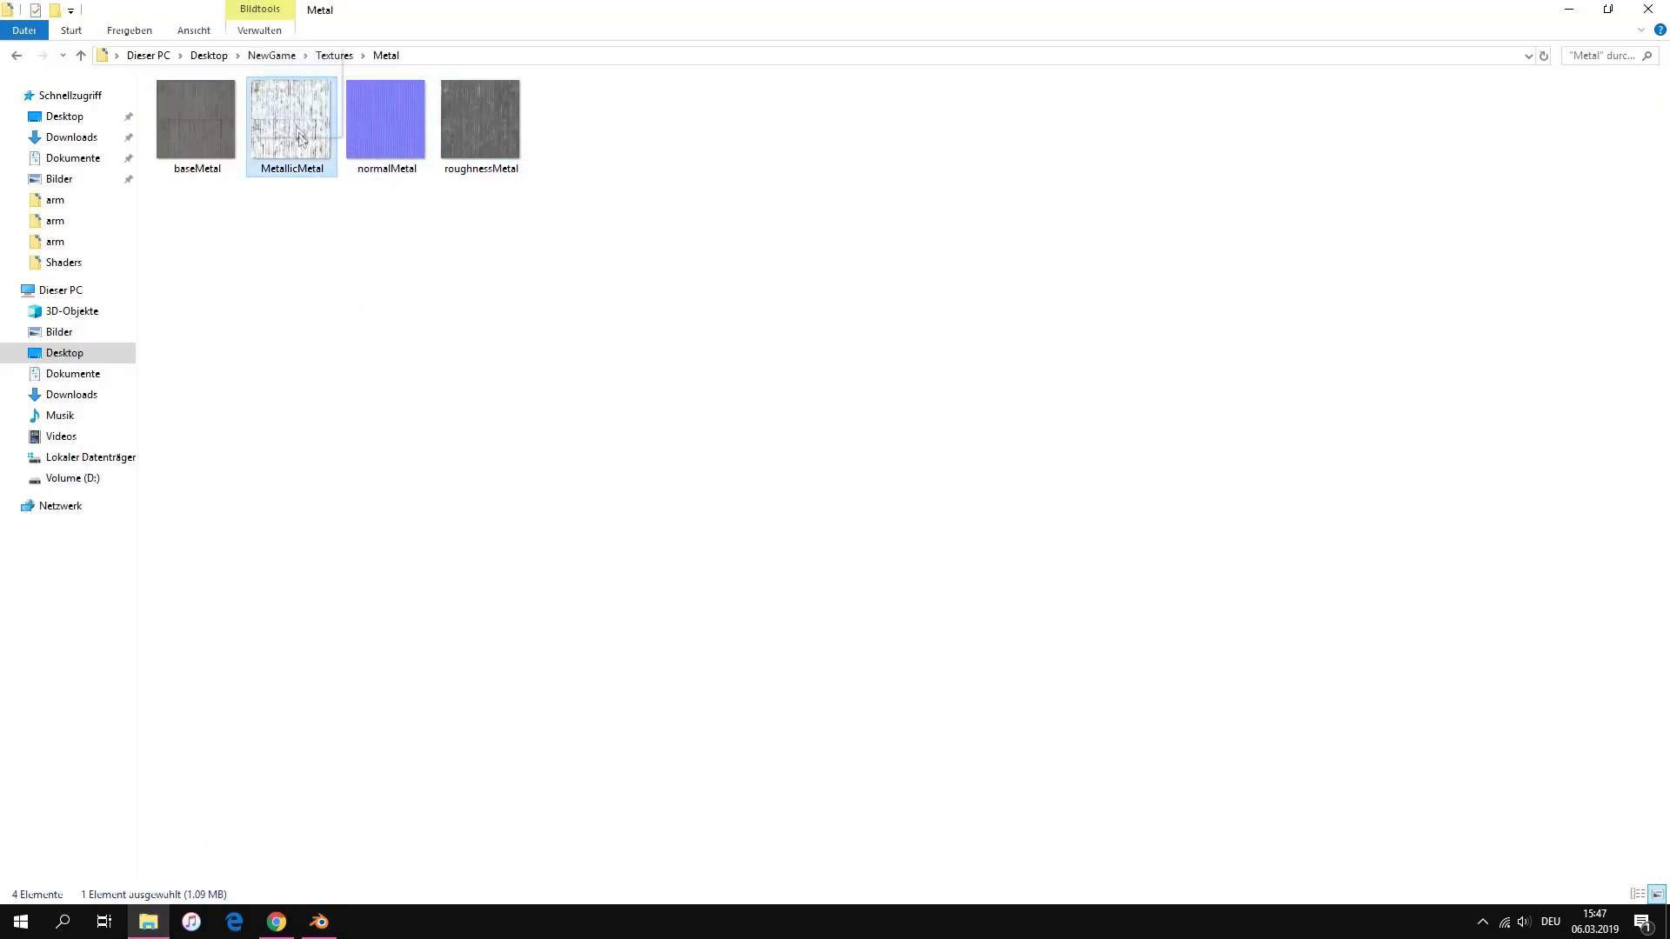
left_click_drag(300, 138, 968, 498)
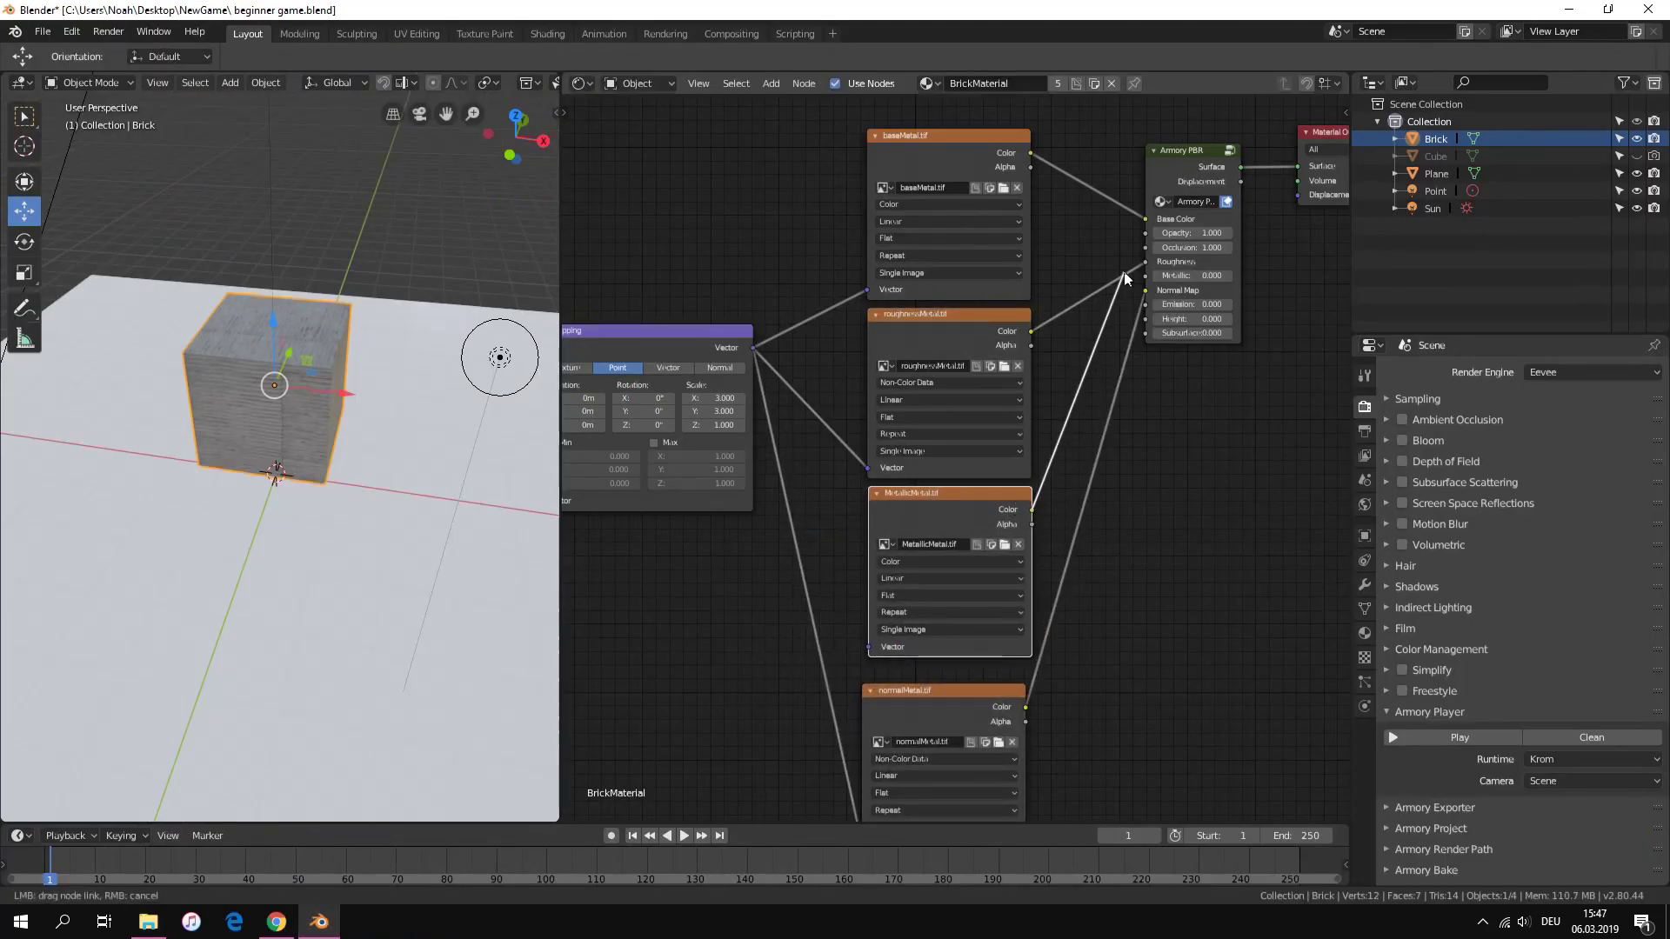
left_click_drag(1125, 279, 1139, 280)
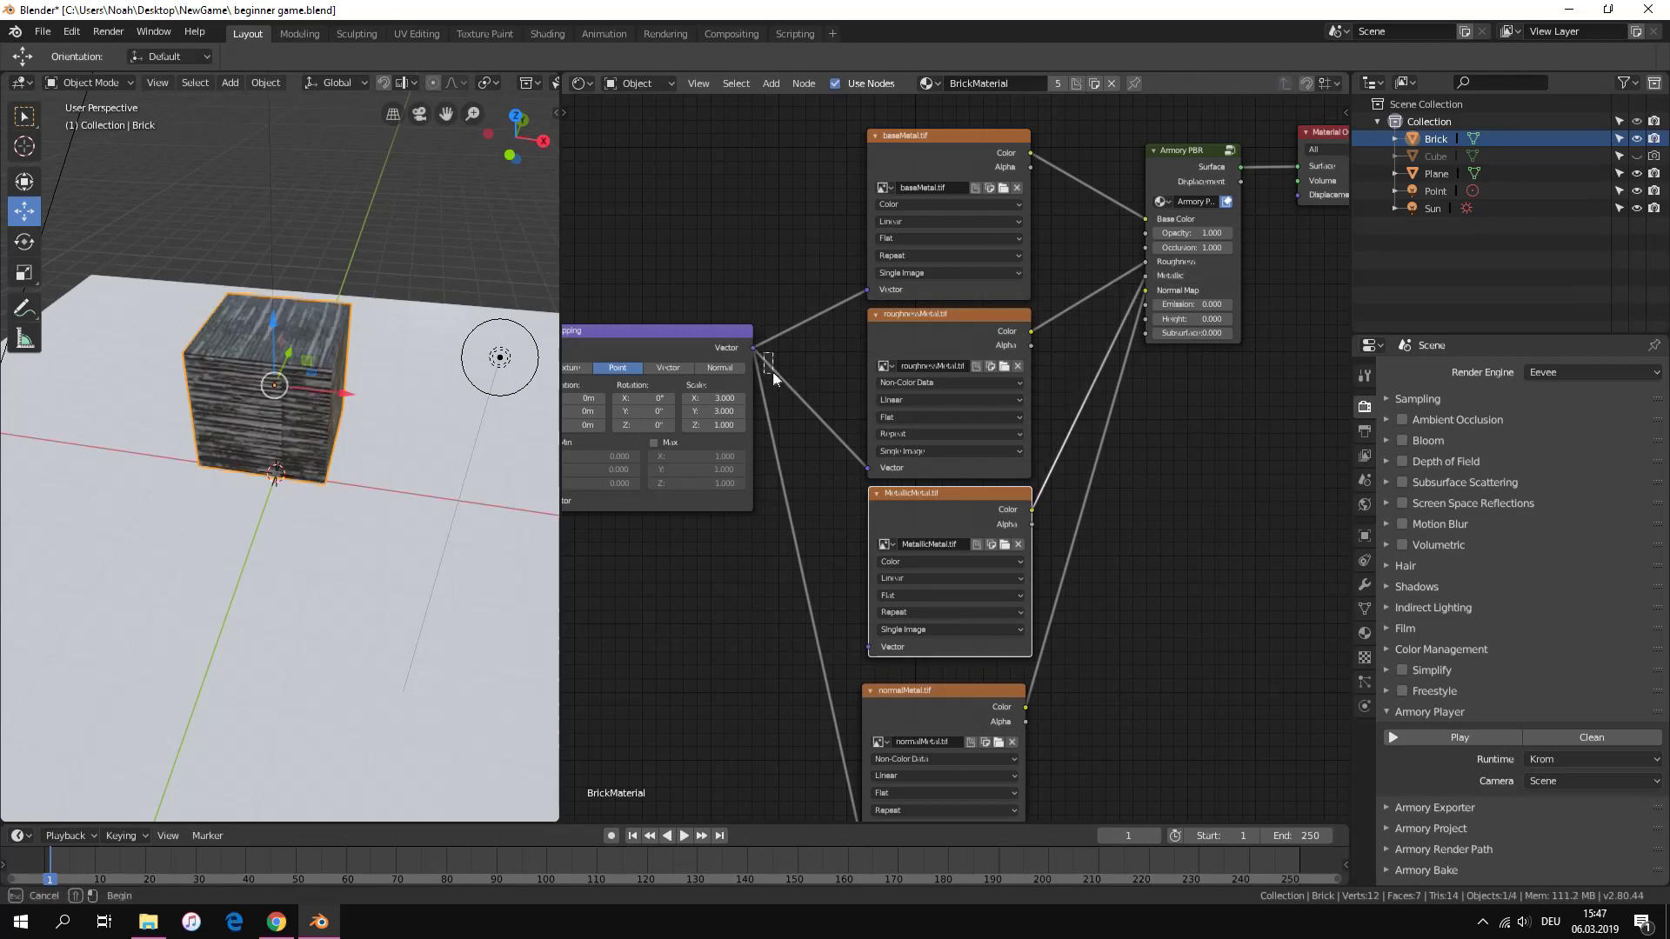
mouse_move(755, 353)
left_mouse_down()
mouse_move(831, 641)
mouse_move(869, 647)
left_mouse_up()
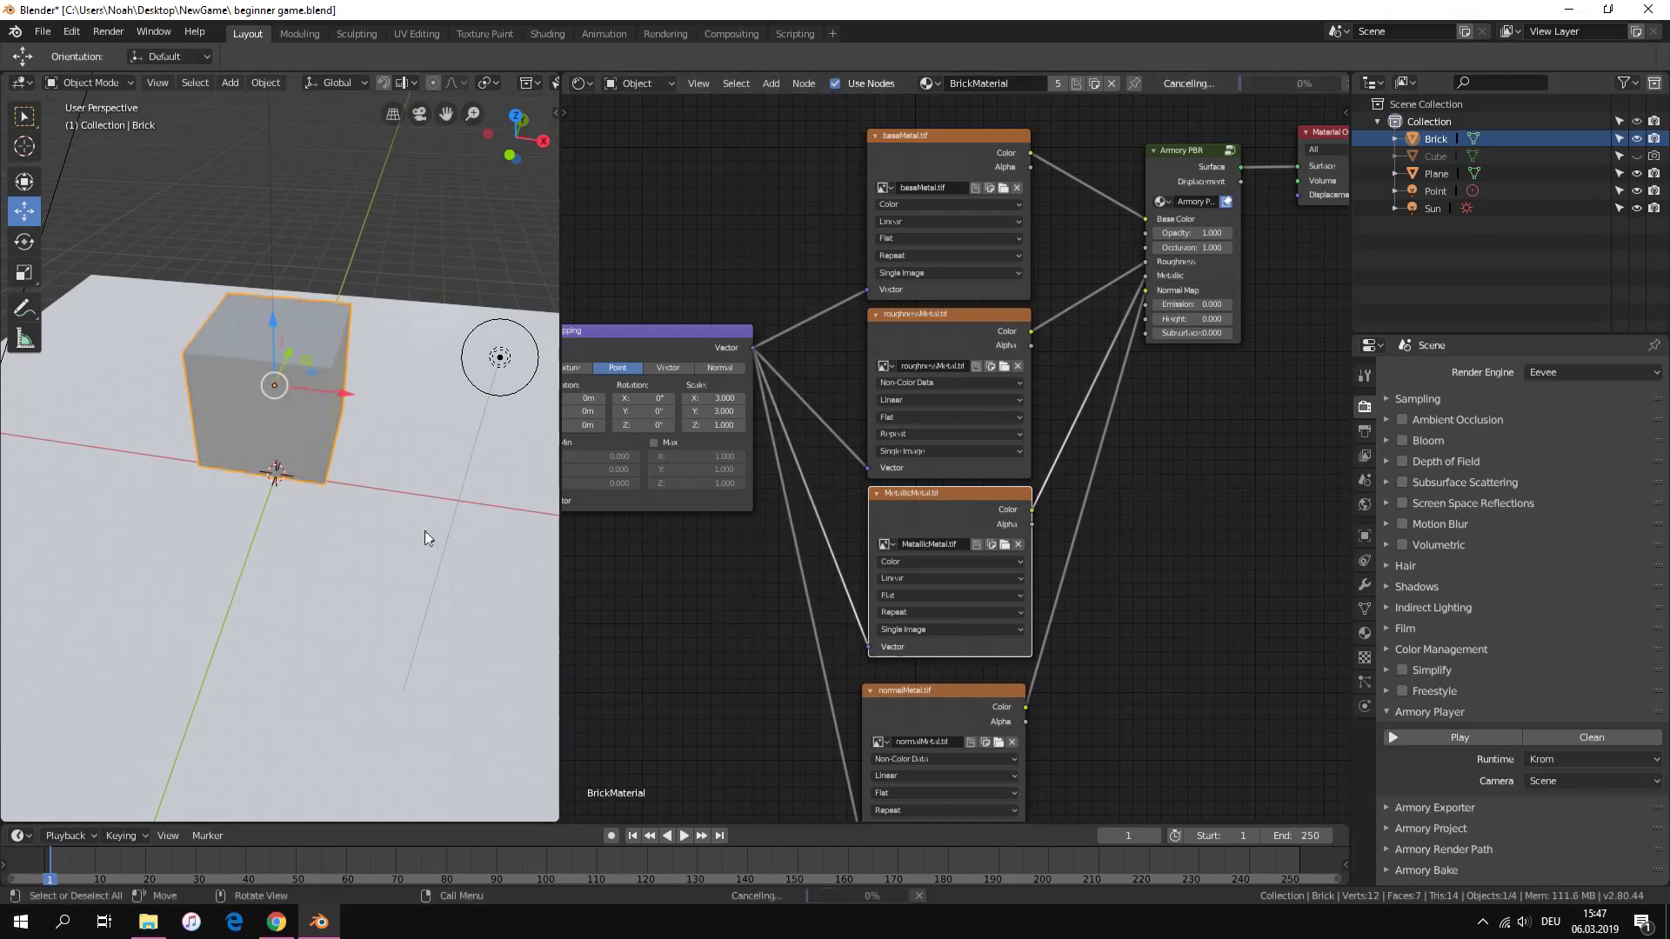
Inspect the metallic cube up close in the viewport and in the Armory player
scroll(378, 463, "up", 5)
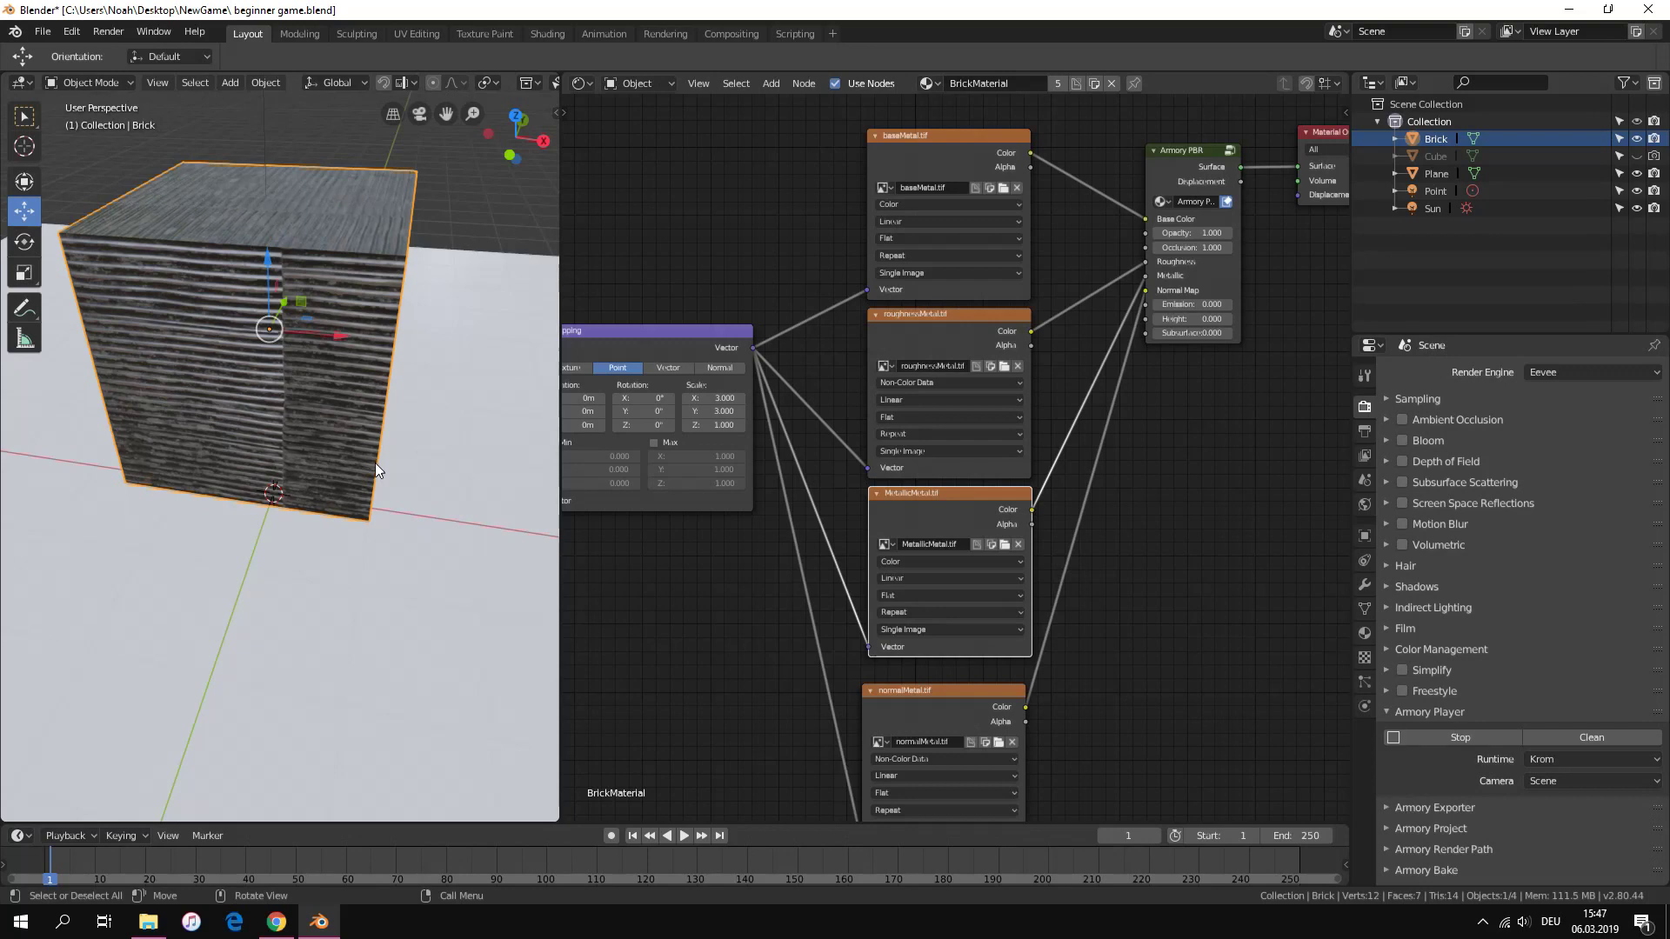
key("w")
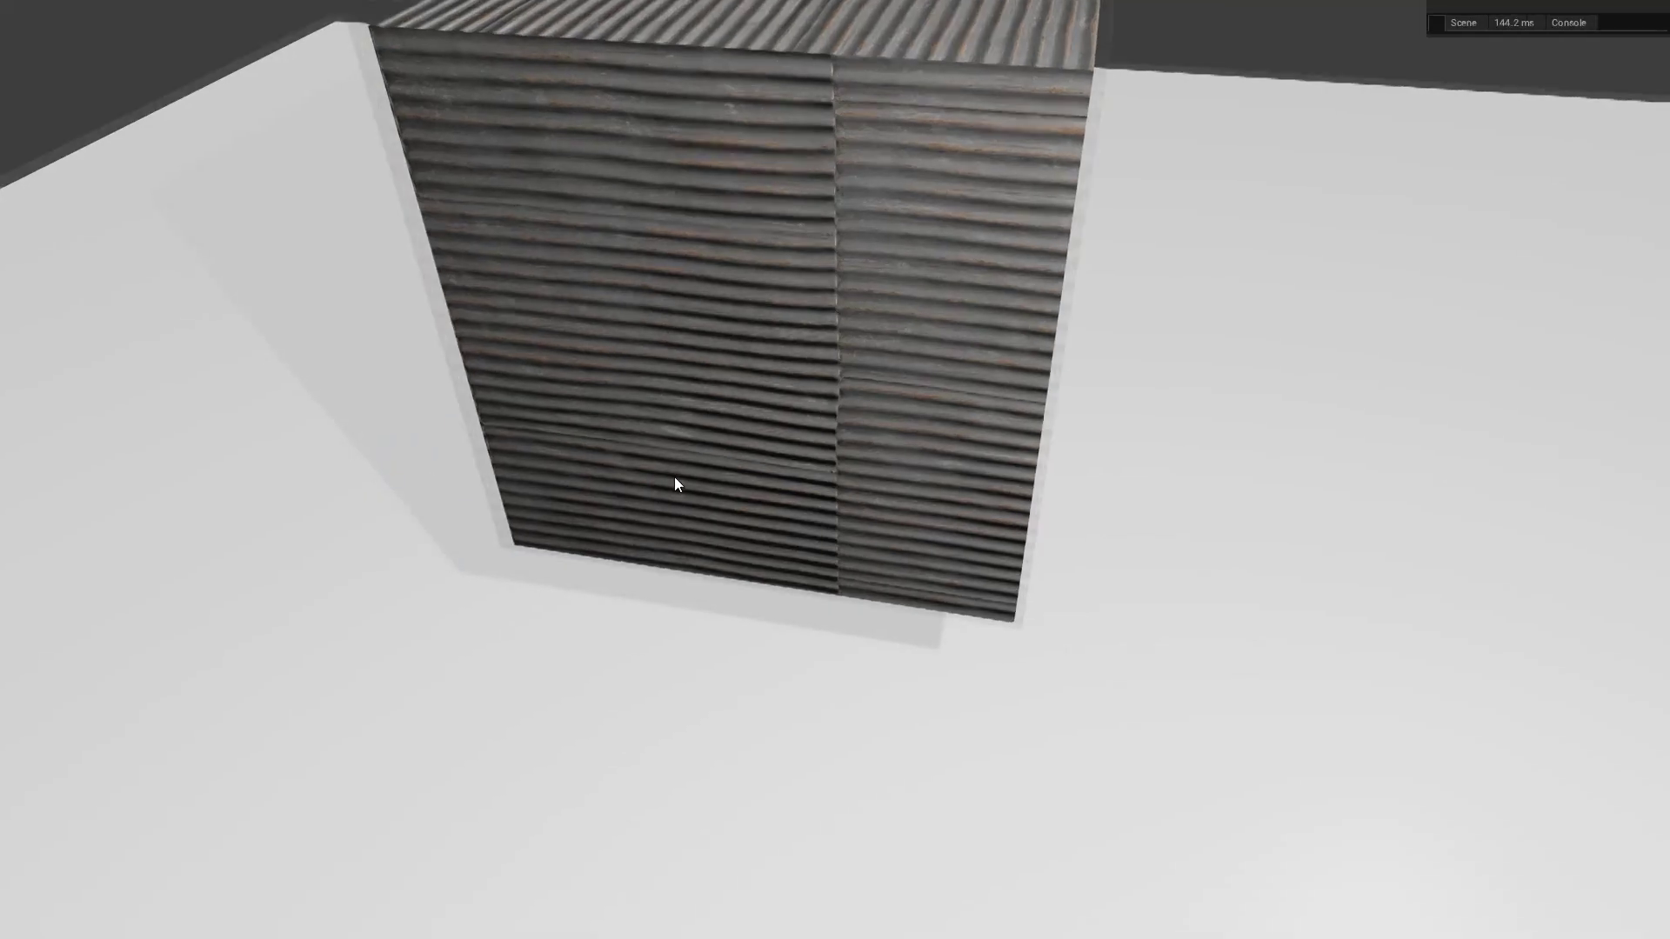
key("e")
key("s")
left_click_drag(675, 477, 597, 457)
key("w")
key("d")
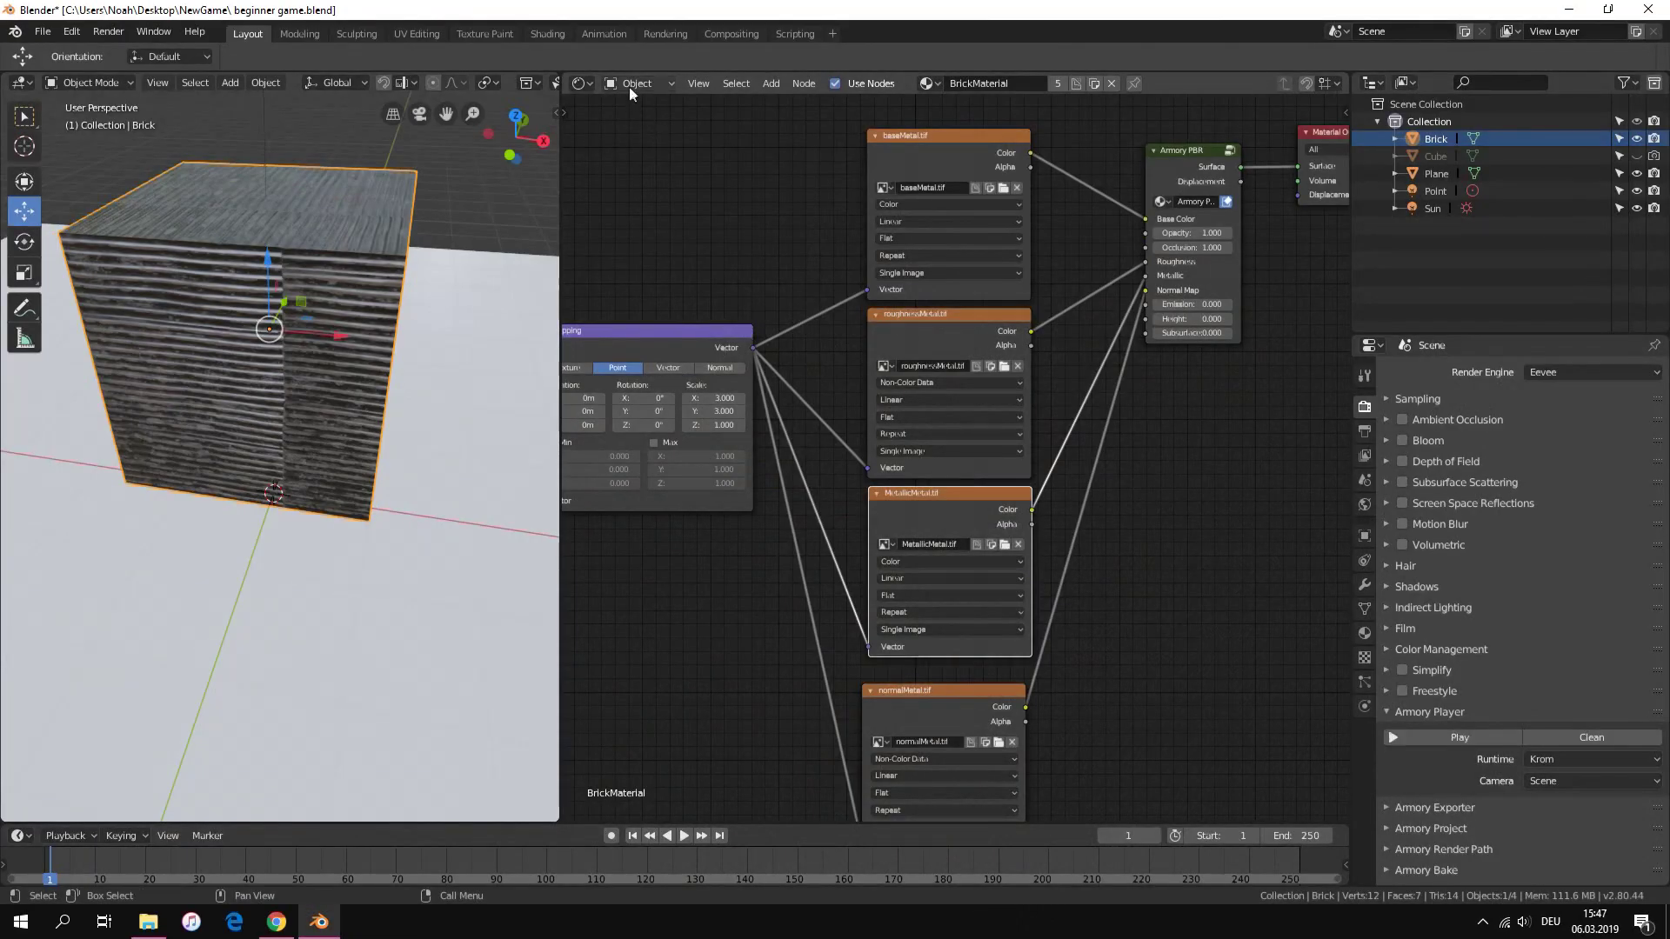
Switch the shader nodes to World and add a Sky Texture node linked to the Background node's Color
left_click(629, 86)
left_click(633, 123)
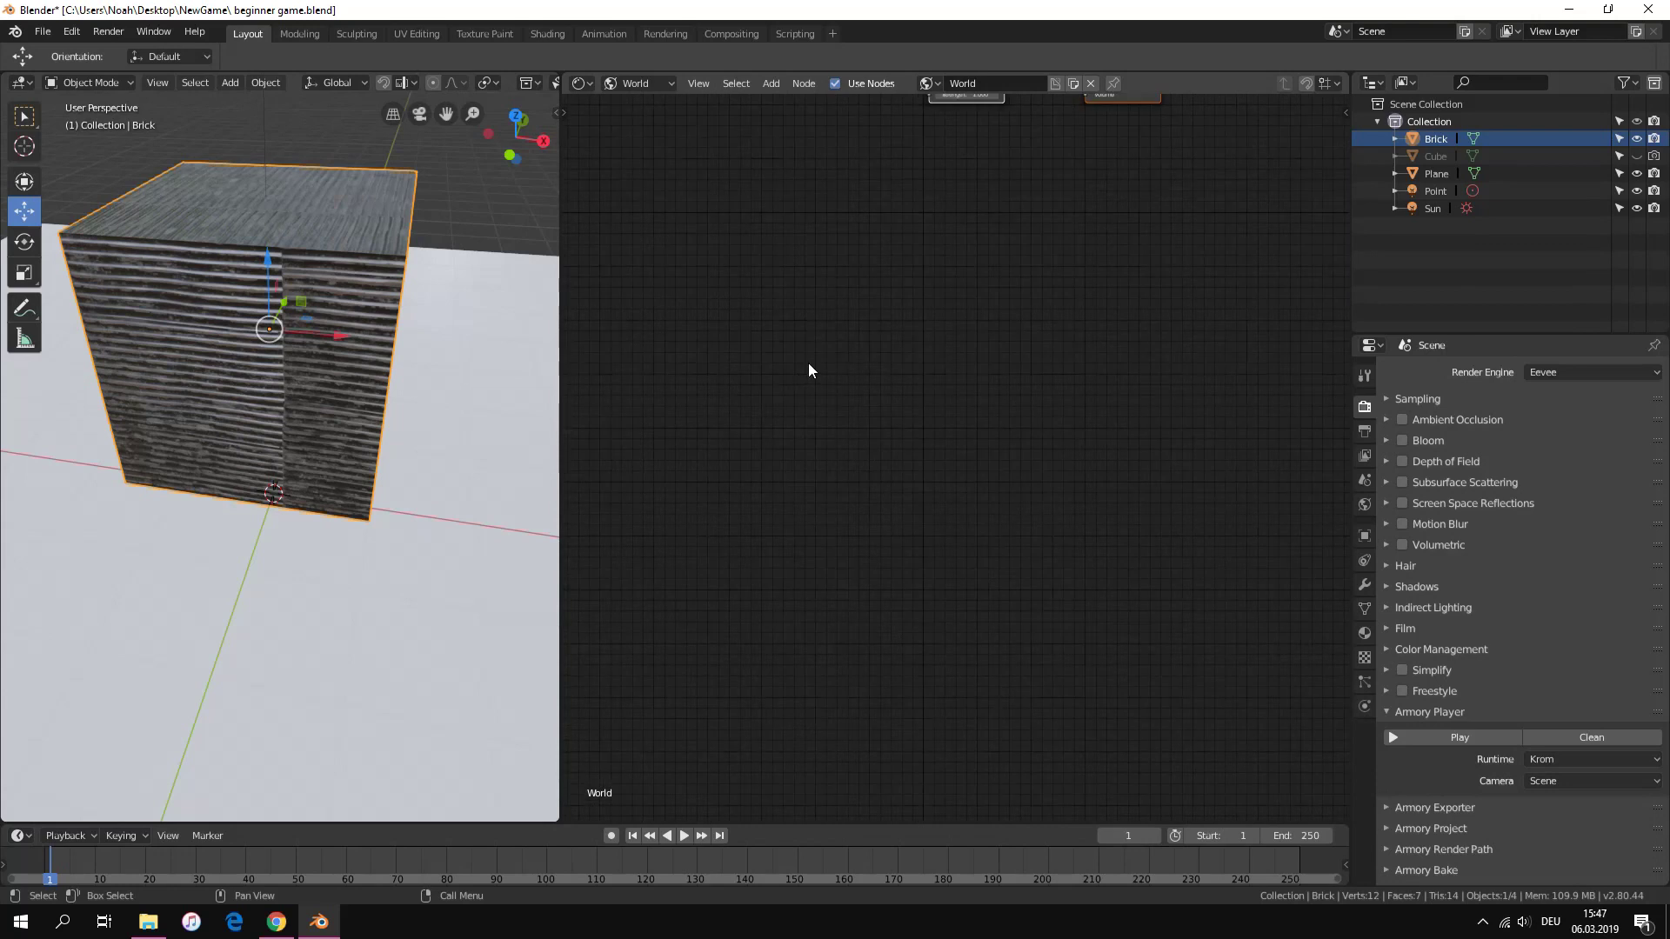
key("Home")
scroll(809, 362, "down", 4)
middle_click_drag(940, 407, 1226, 407)
key("shift+a")
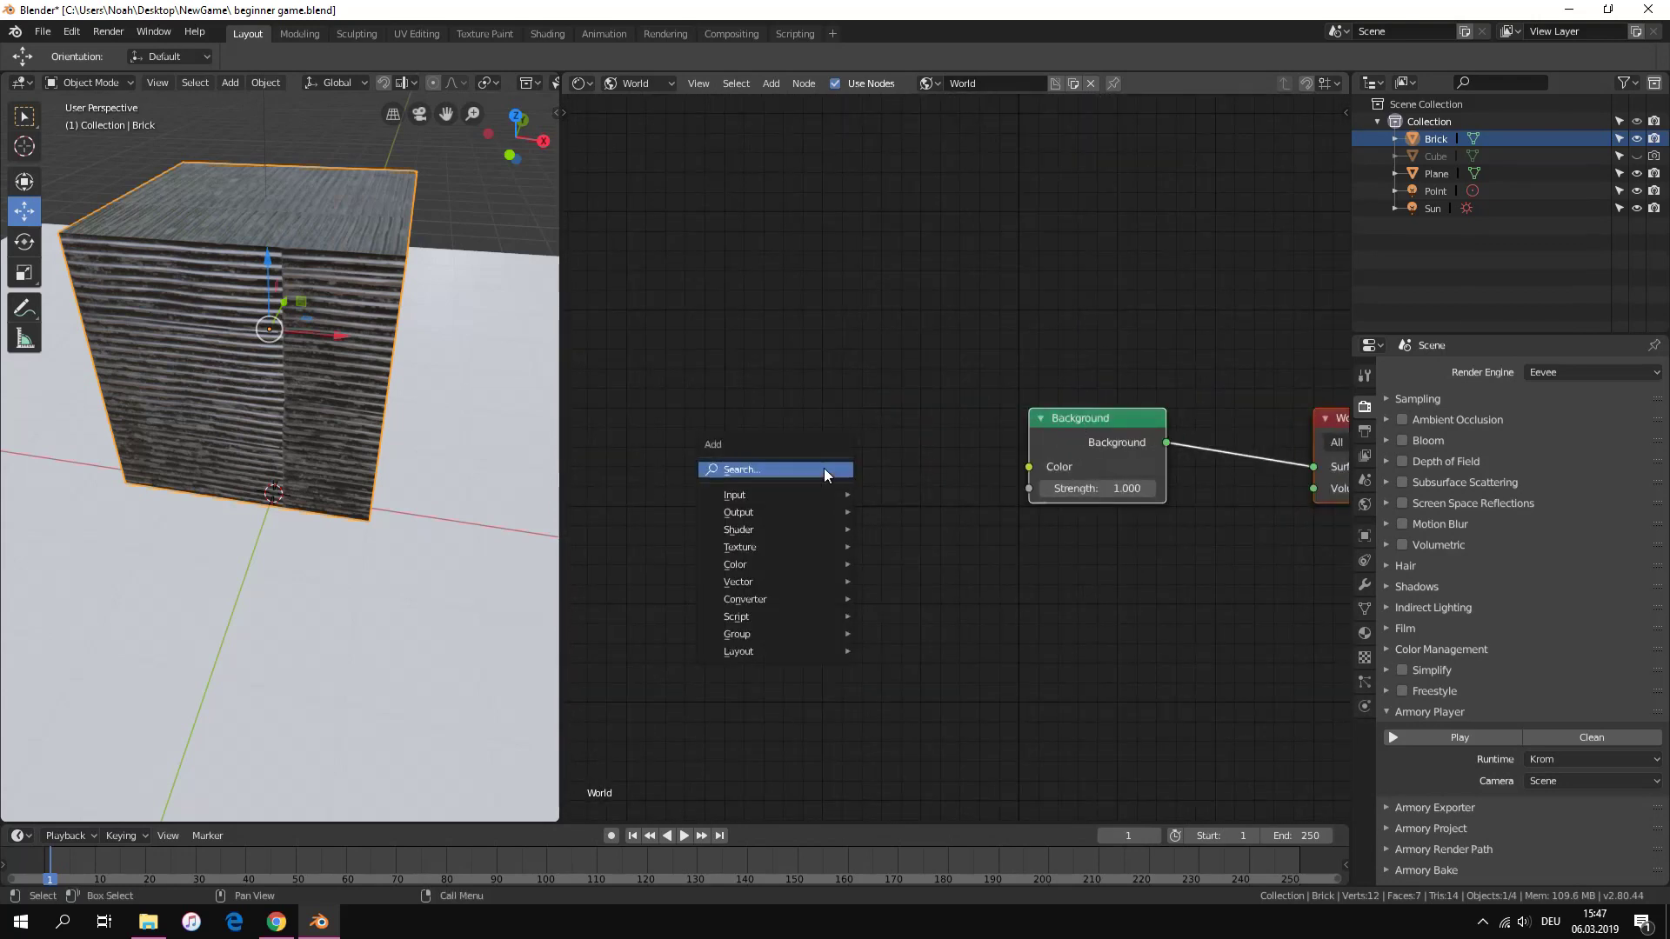
left_click(825, 470)
type("sky")
key("Return")
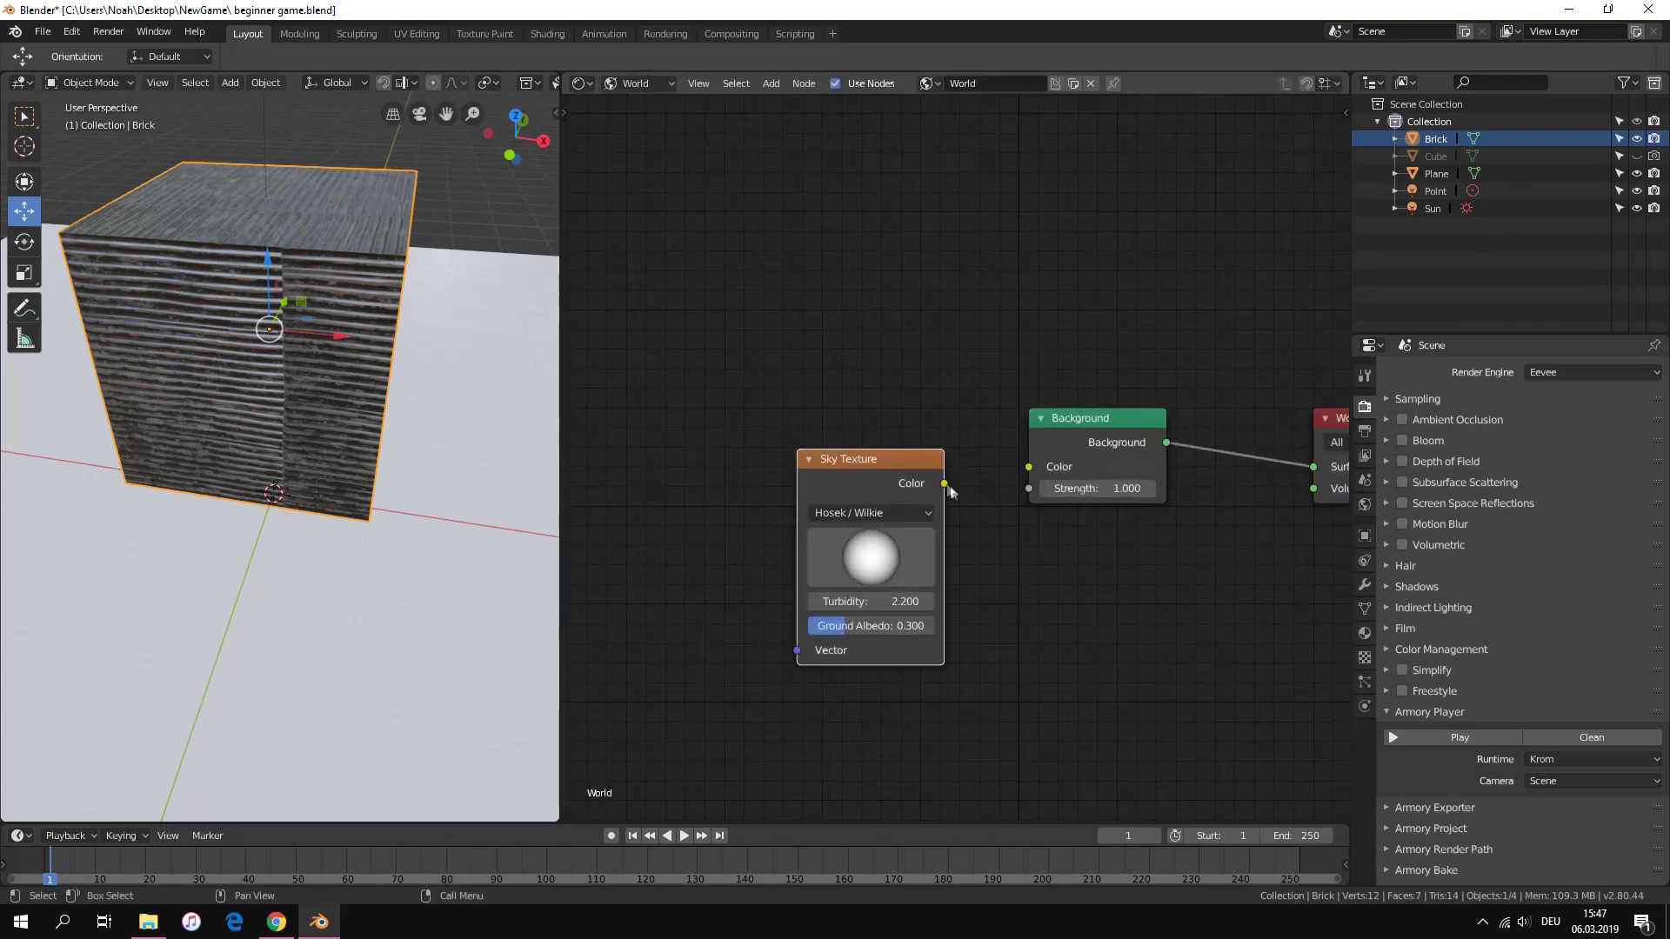
left_click_drag(944, 484, 1028, 467)
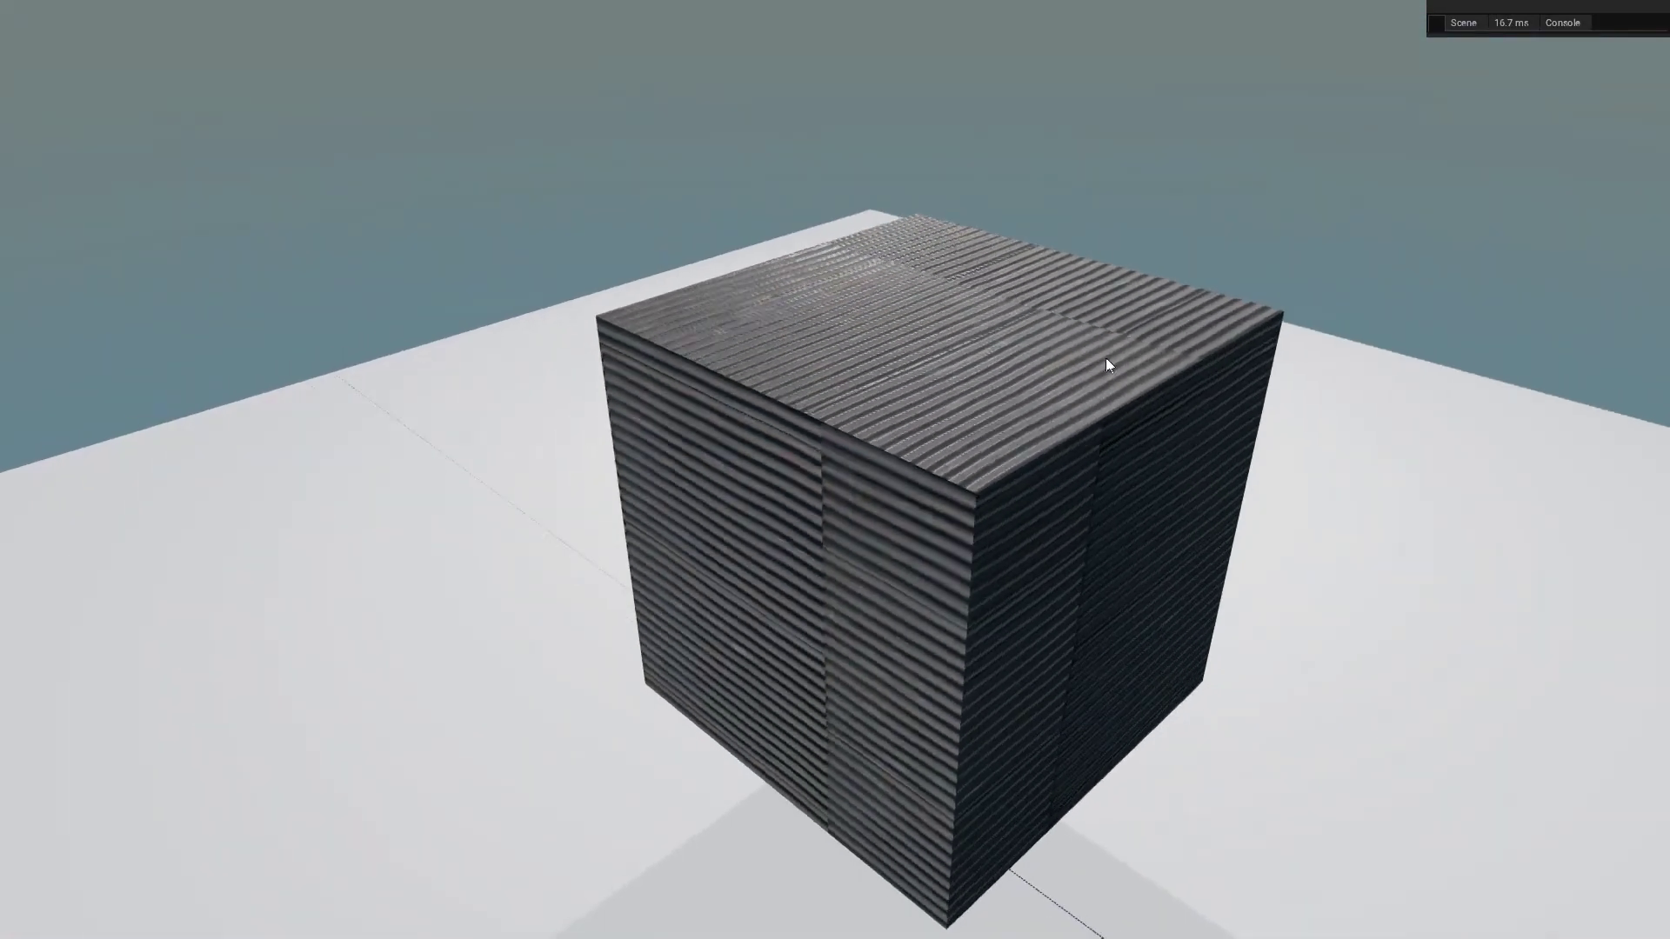
Fly around the metal cube in the Armory player to examine its reflections under the sky, and close the player
key("w")
key("a")
key("s")
key("d")
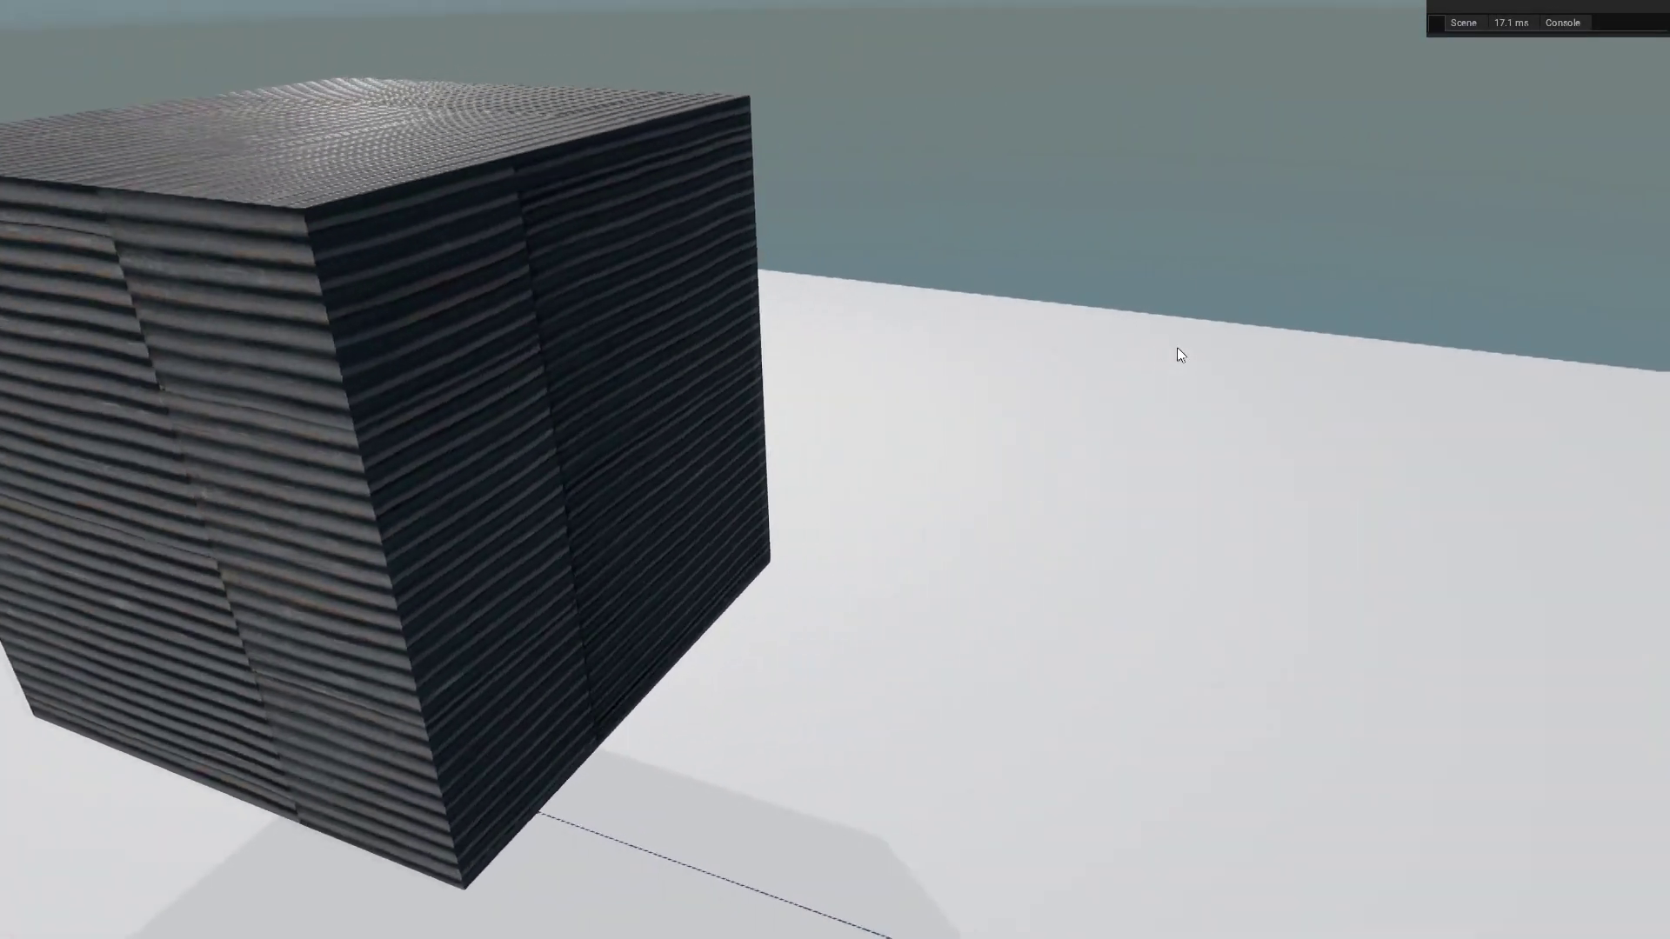
key("s")
key("s")
key("a")
left_click_drag(647, 315, 381, 306)
key("d")
key("w")
key("d")
left_click_drag(827, 335, 628, 336)
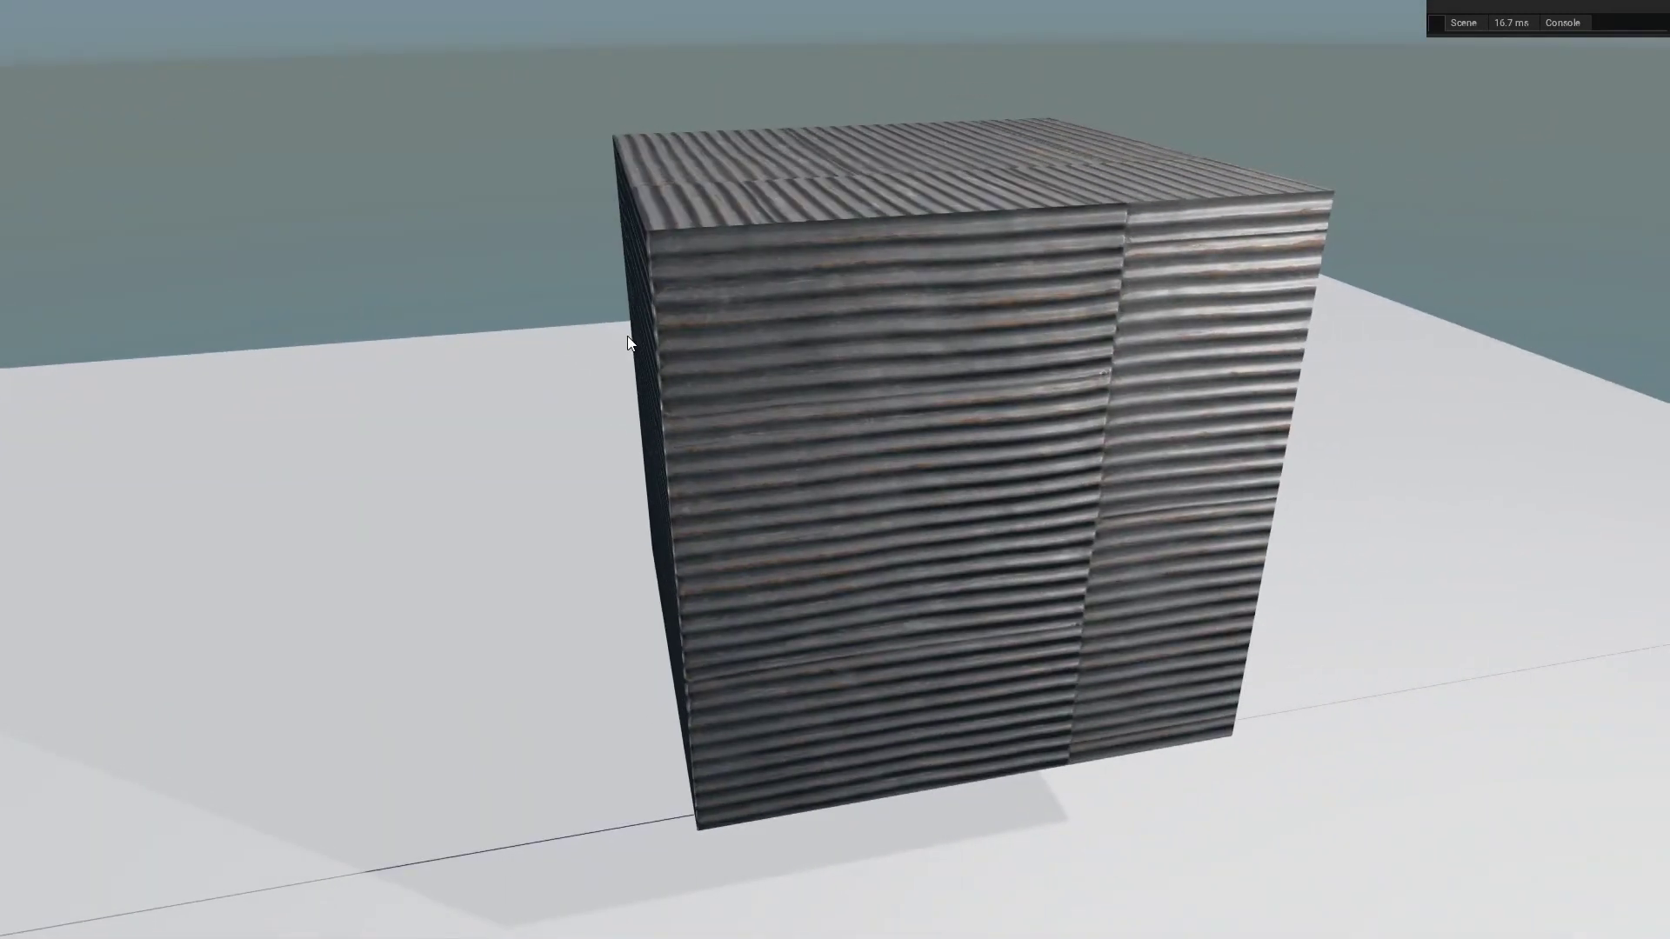
key("a")
key("s")
key("d")
left_click_drag(774, 331, 655, 337)
key("s")
key("a")
key("w")
key("w")
key("Escape")
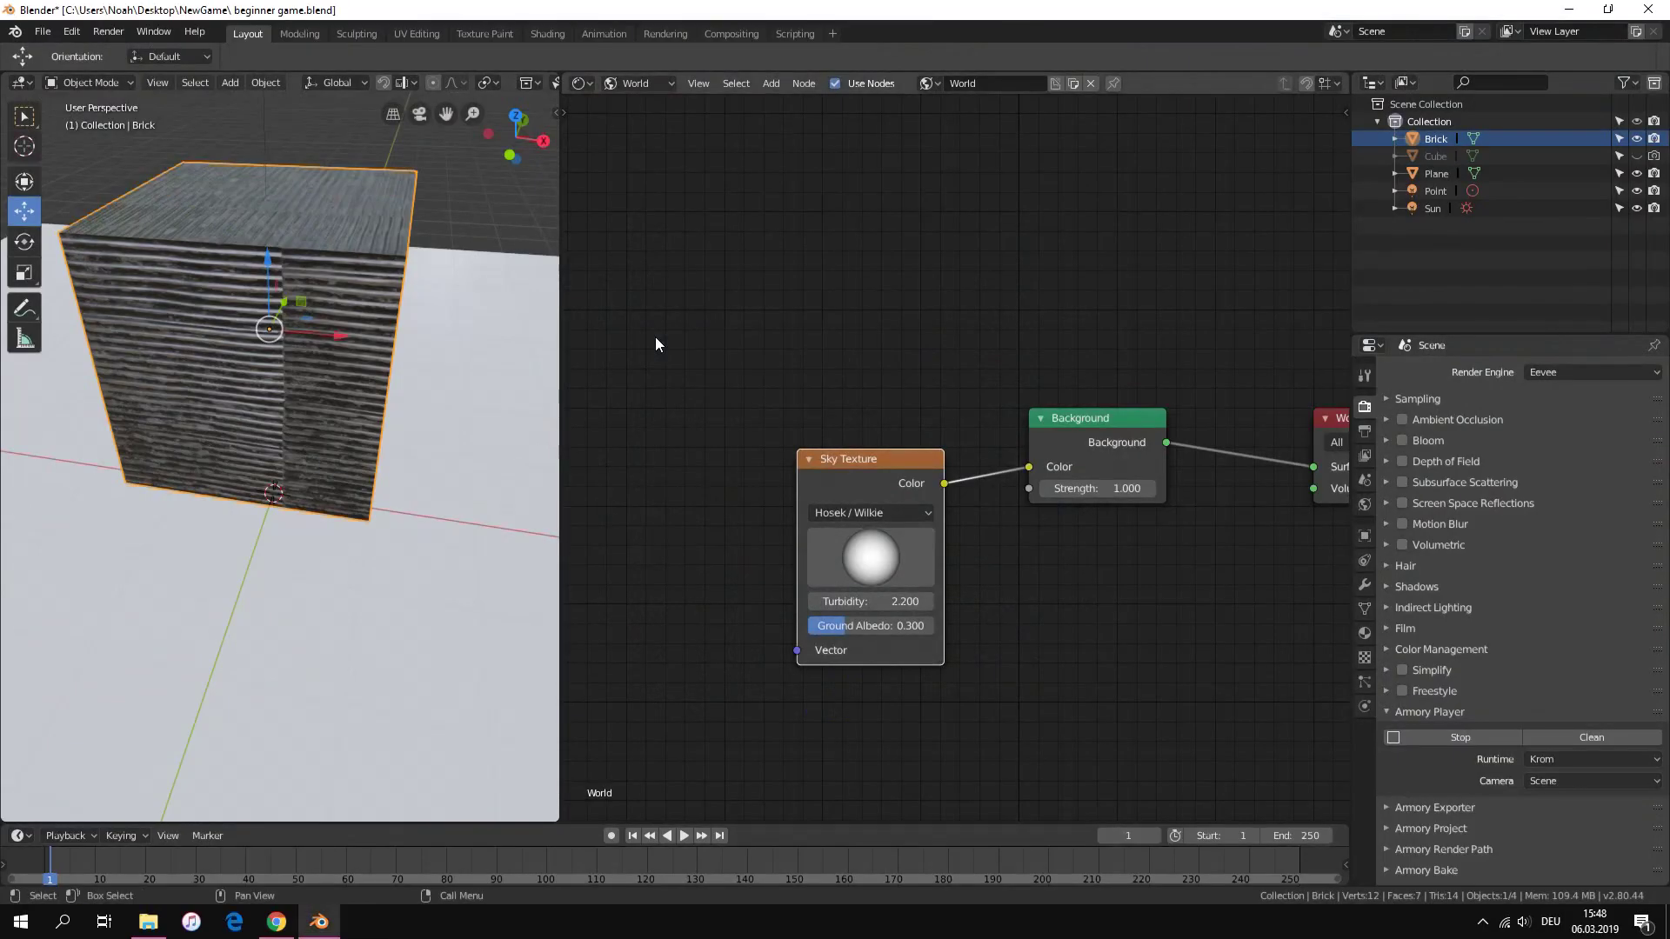